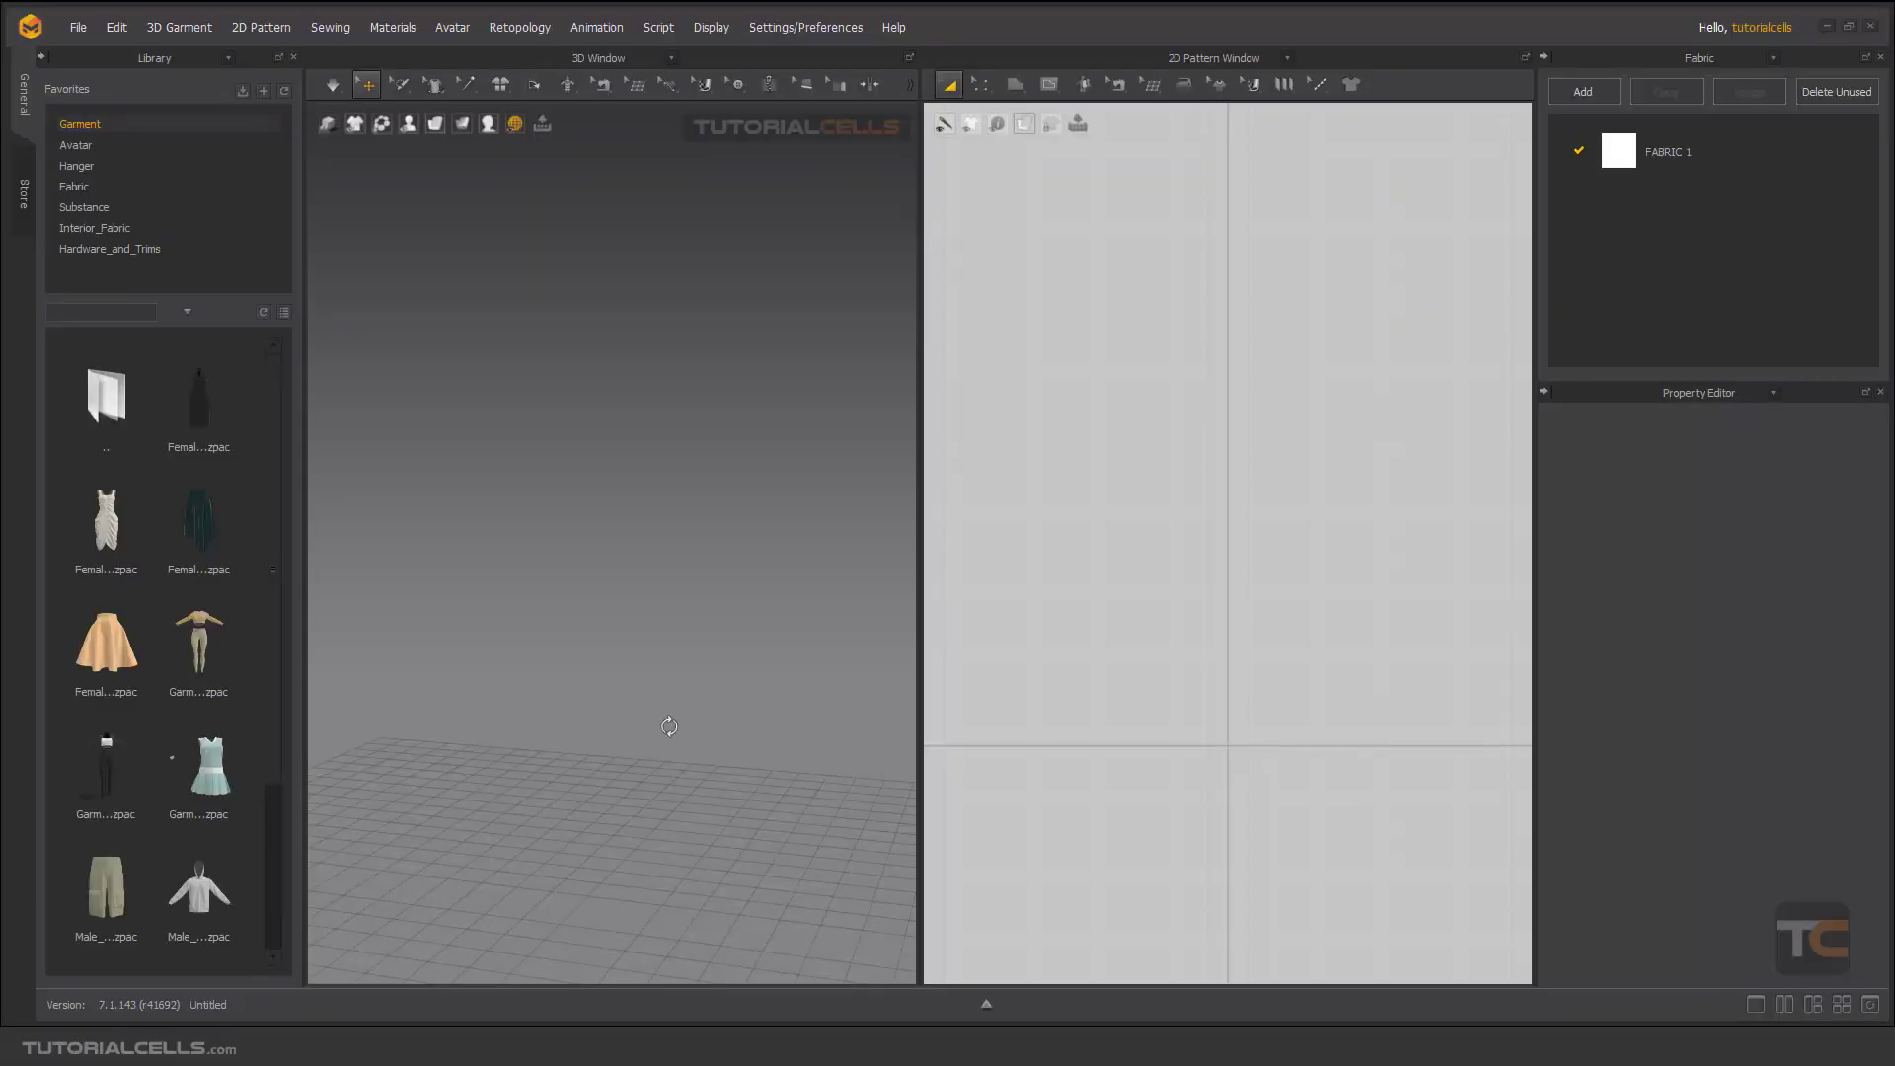
# Step: Try to open the Avatar Editor with no avatar loaded
pyautogui.moveTo(646, 768); pyautogui.dragTo(664, 675, button='middle')
pyautogui.moveTo(655, 704); pyautogui.dragTo(651, 704, button='right')
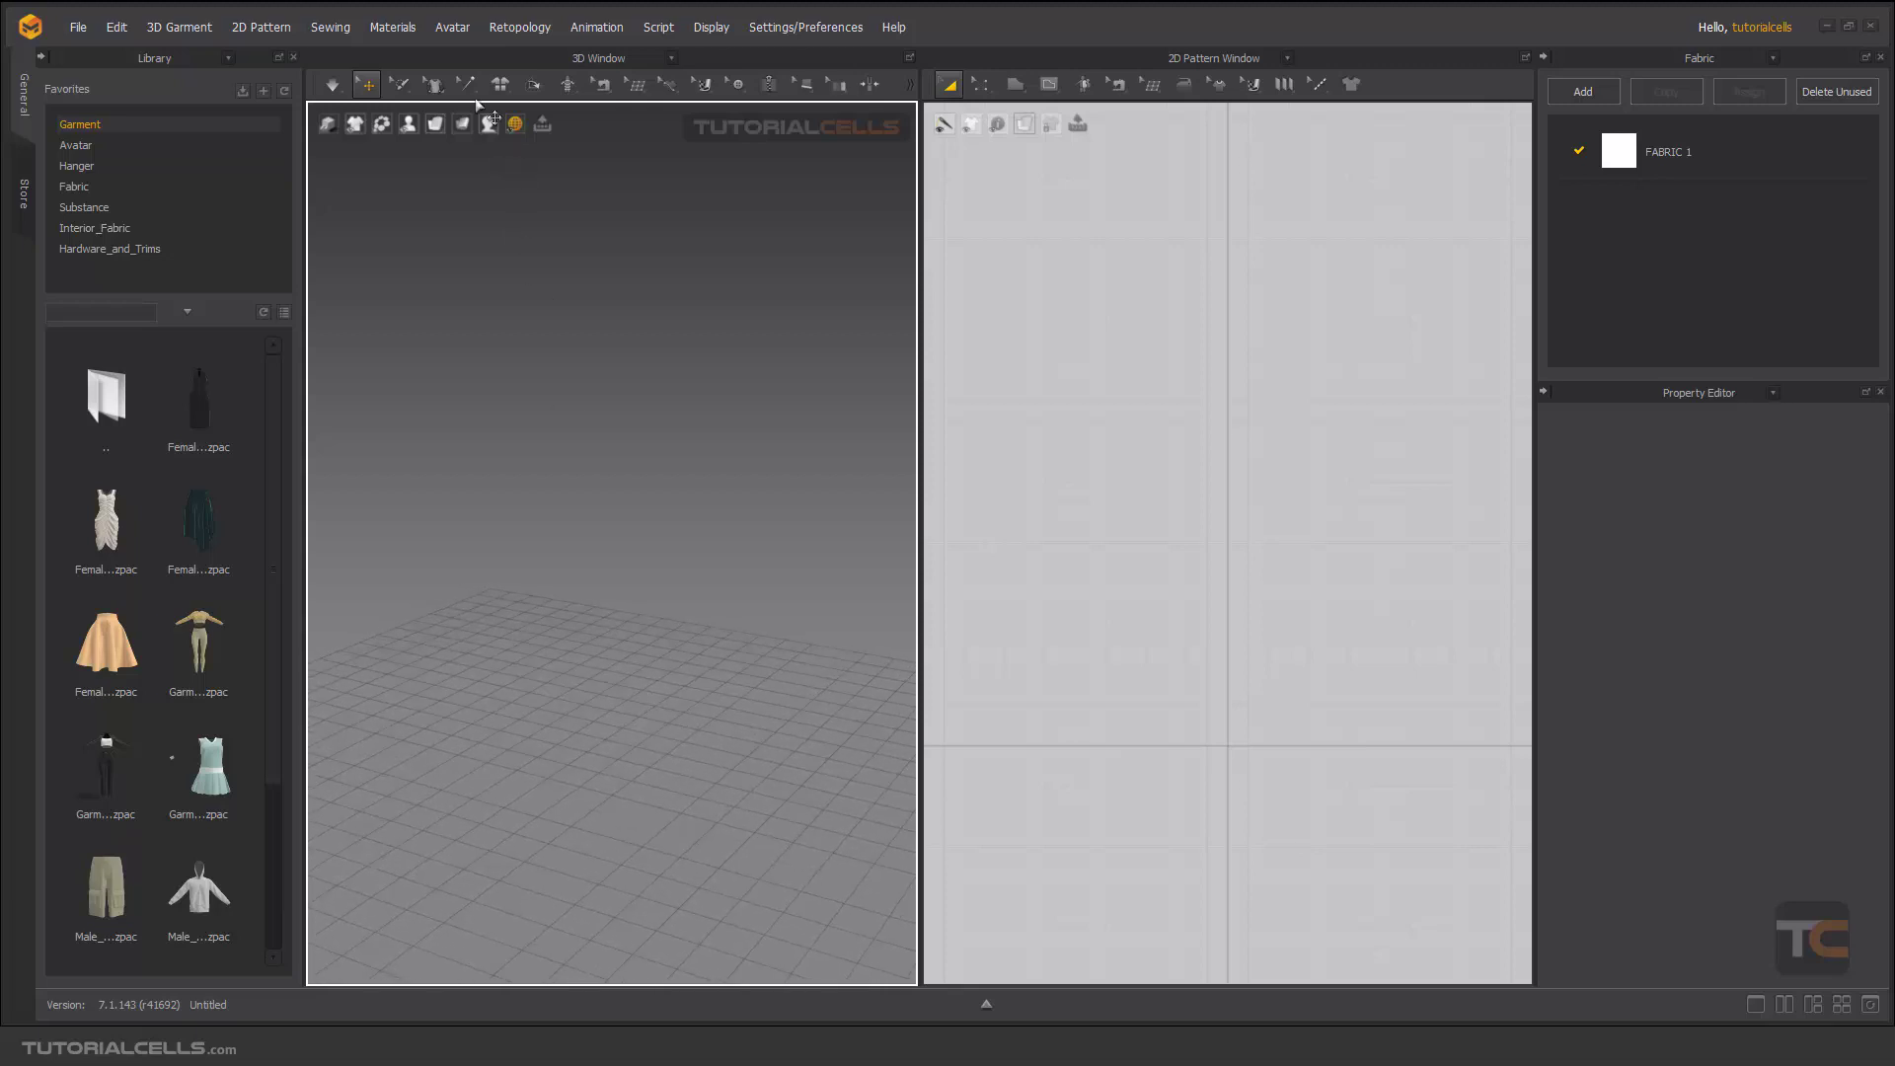
pyautogui.click(453, 27)
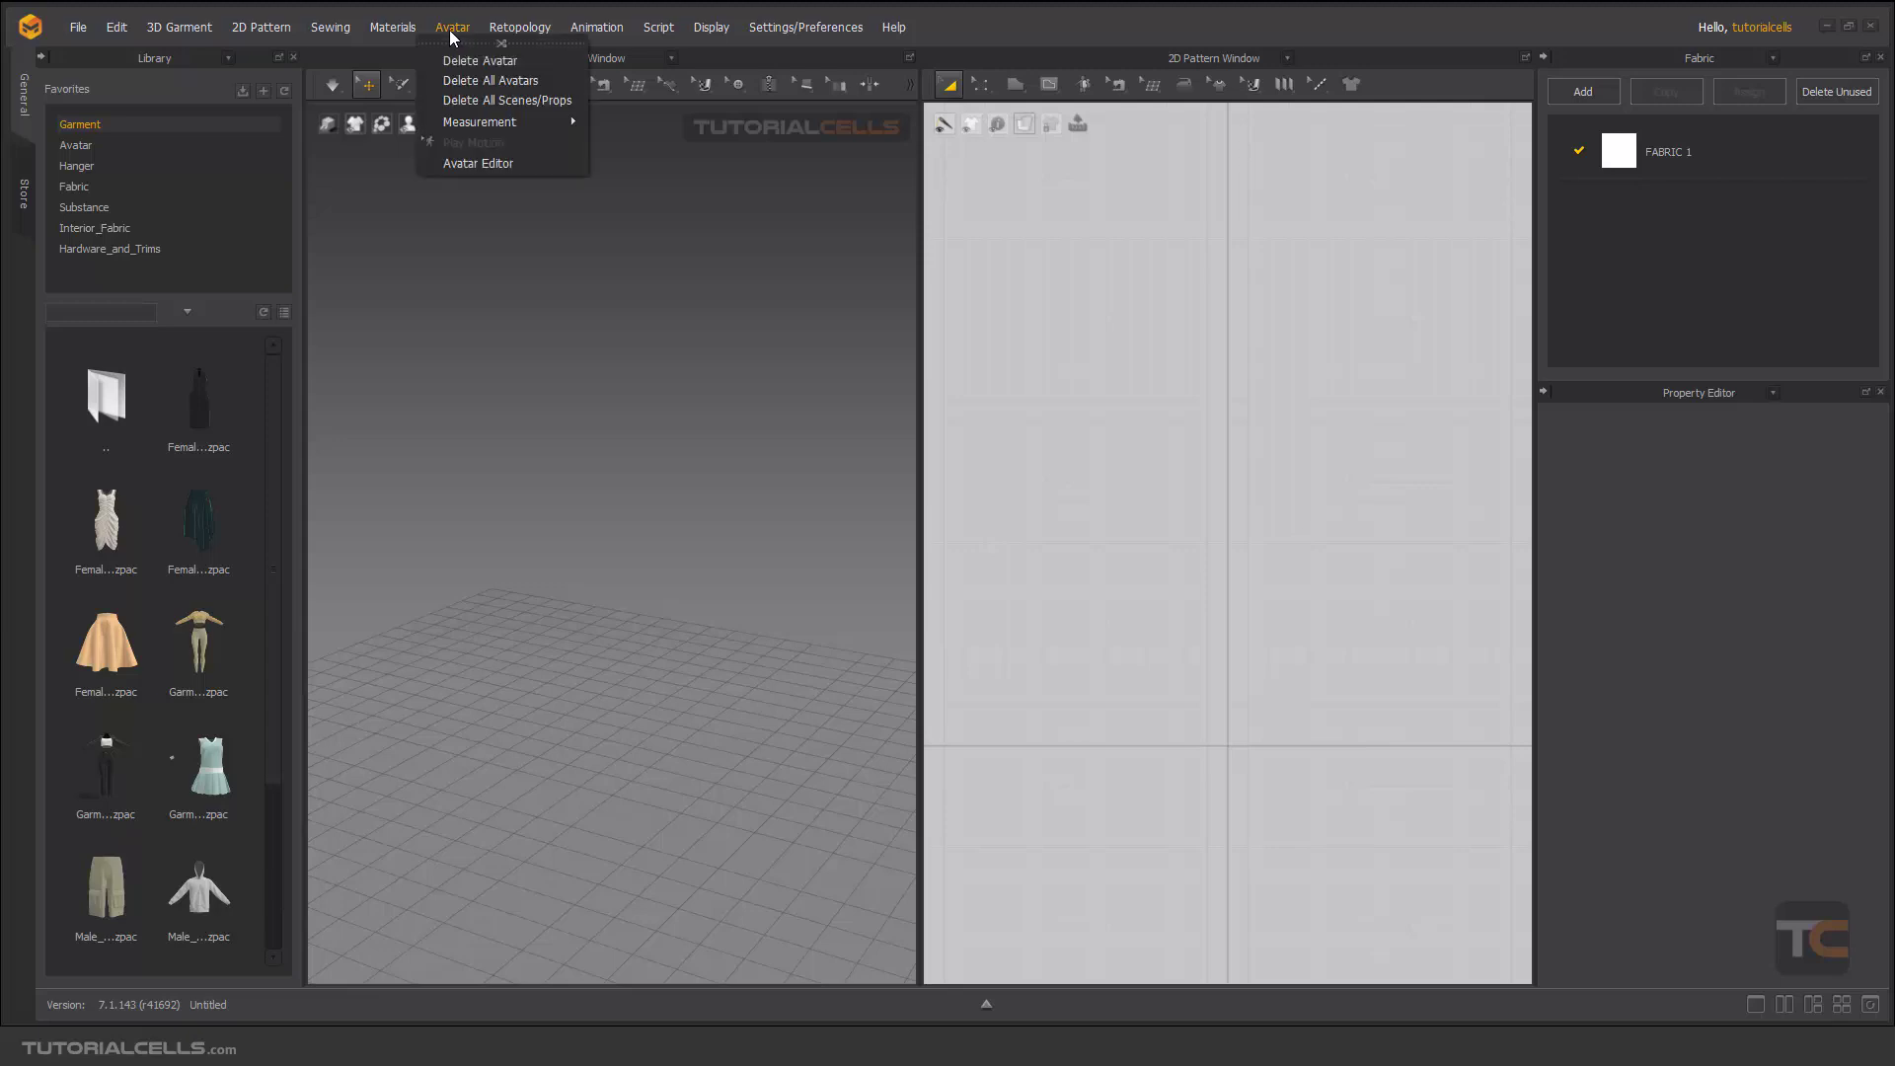
pyautogui.click(488, 164)
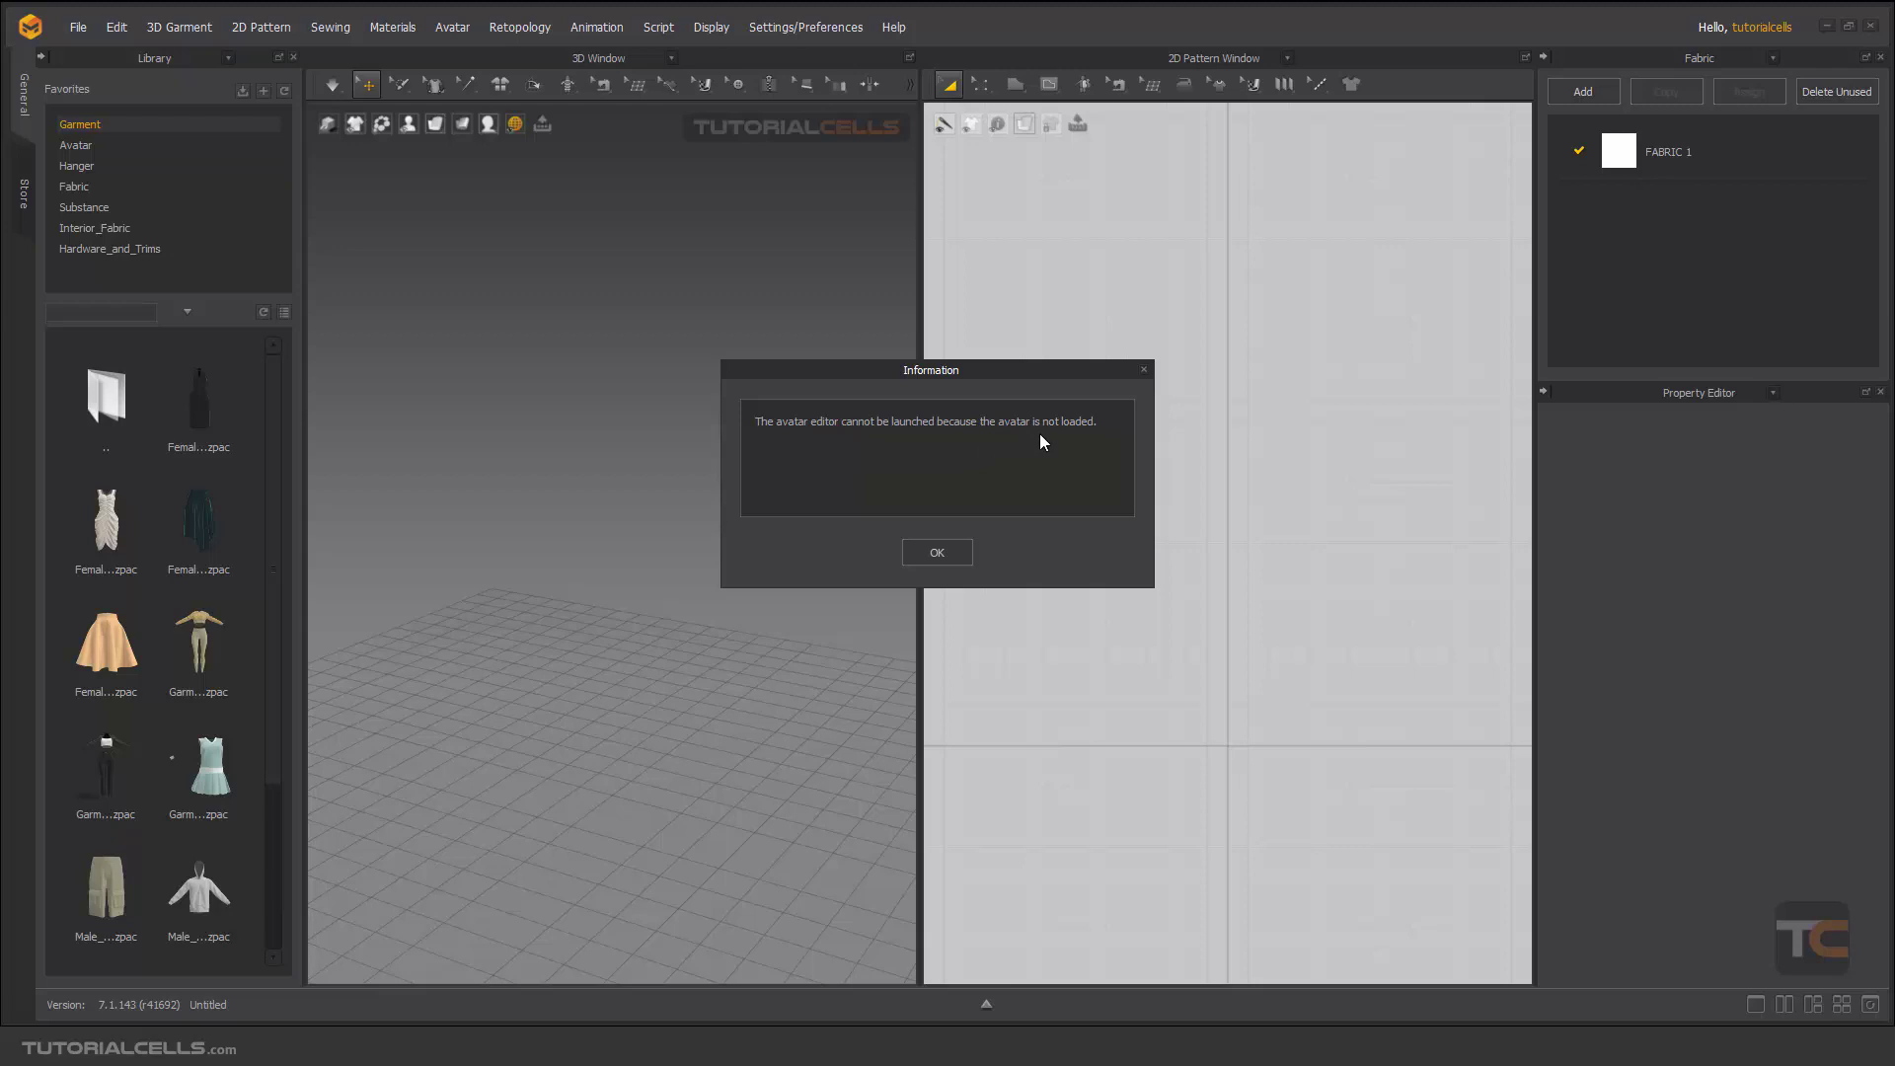
pyautogui.click(936, 552)
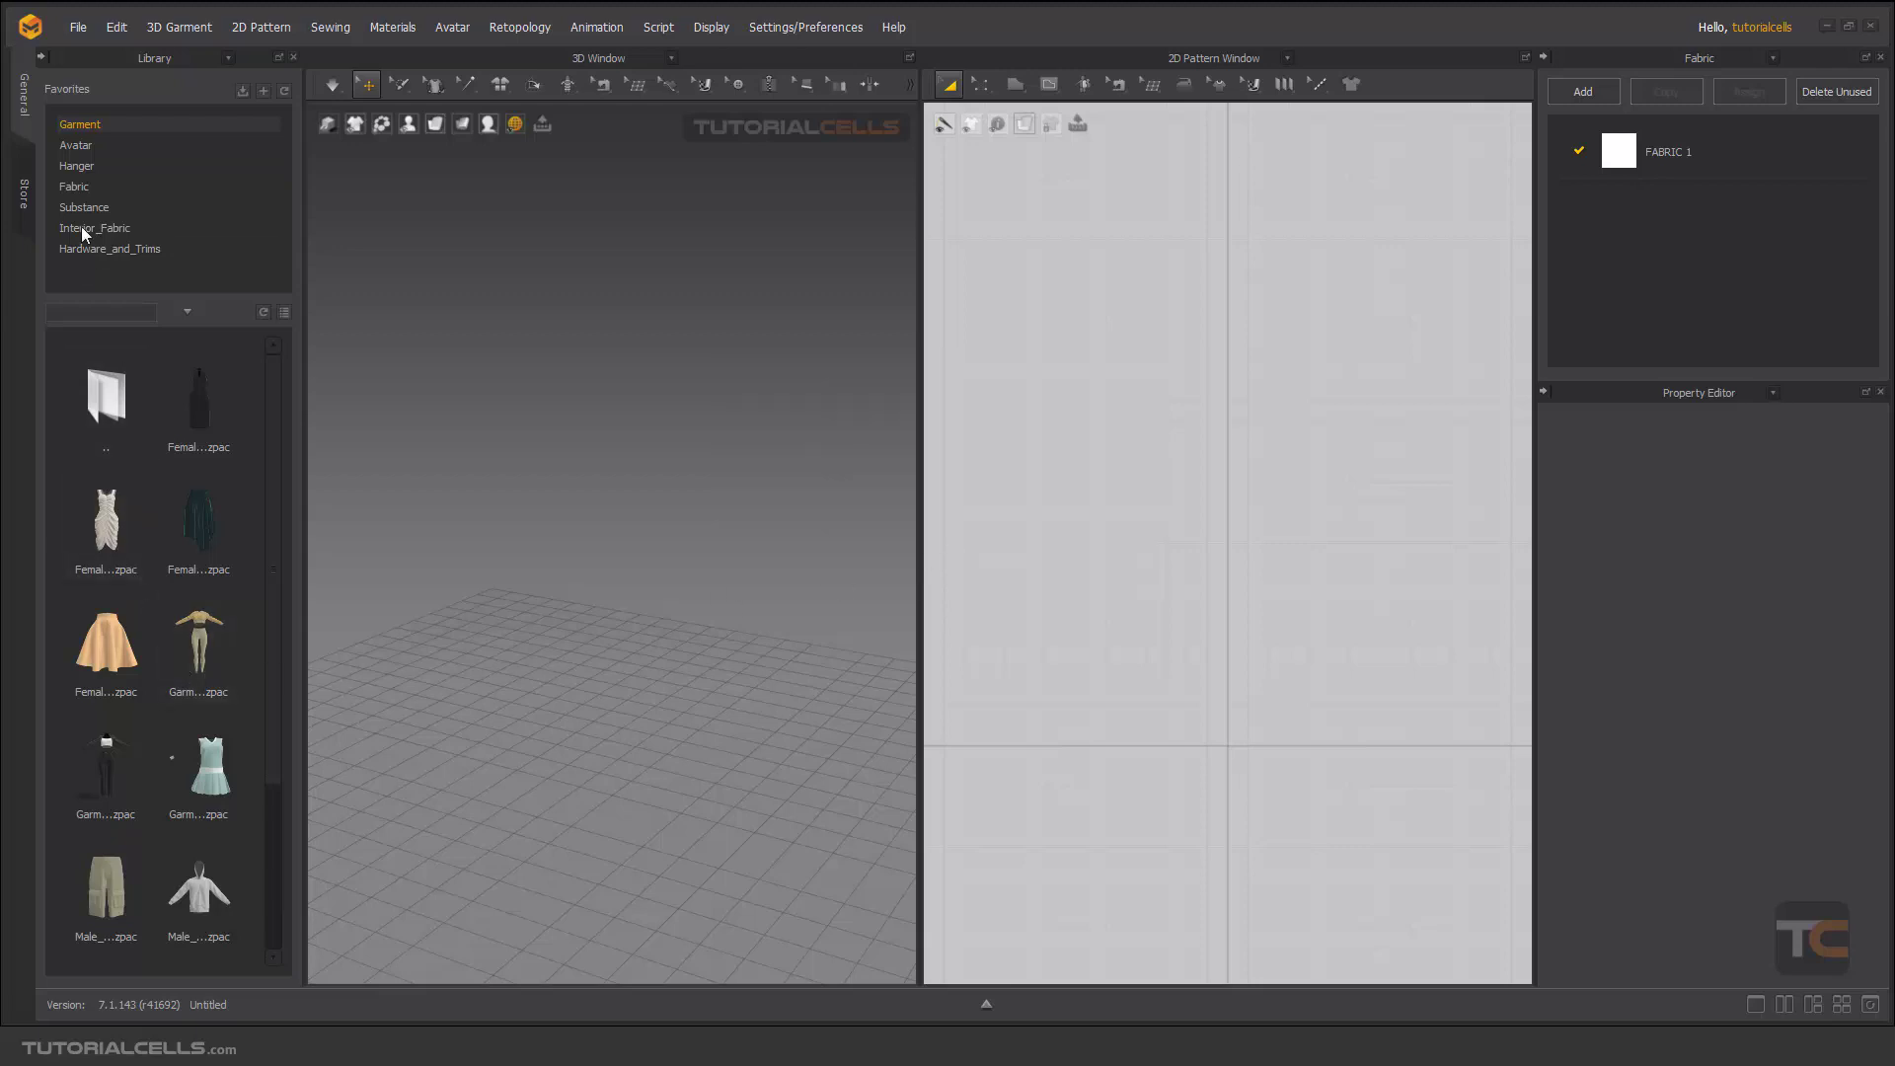
# Step: Load the male avatar MV2_Dario.avt from the Male_V2 folder of the avatar library
pyautogui.click(87, 146)
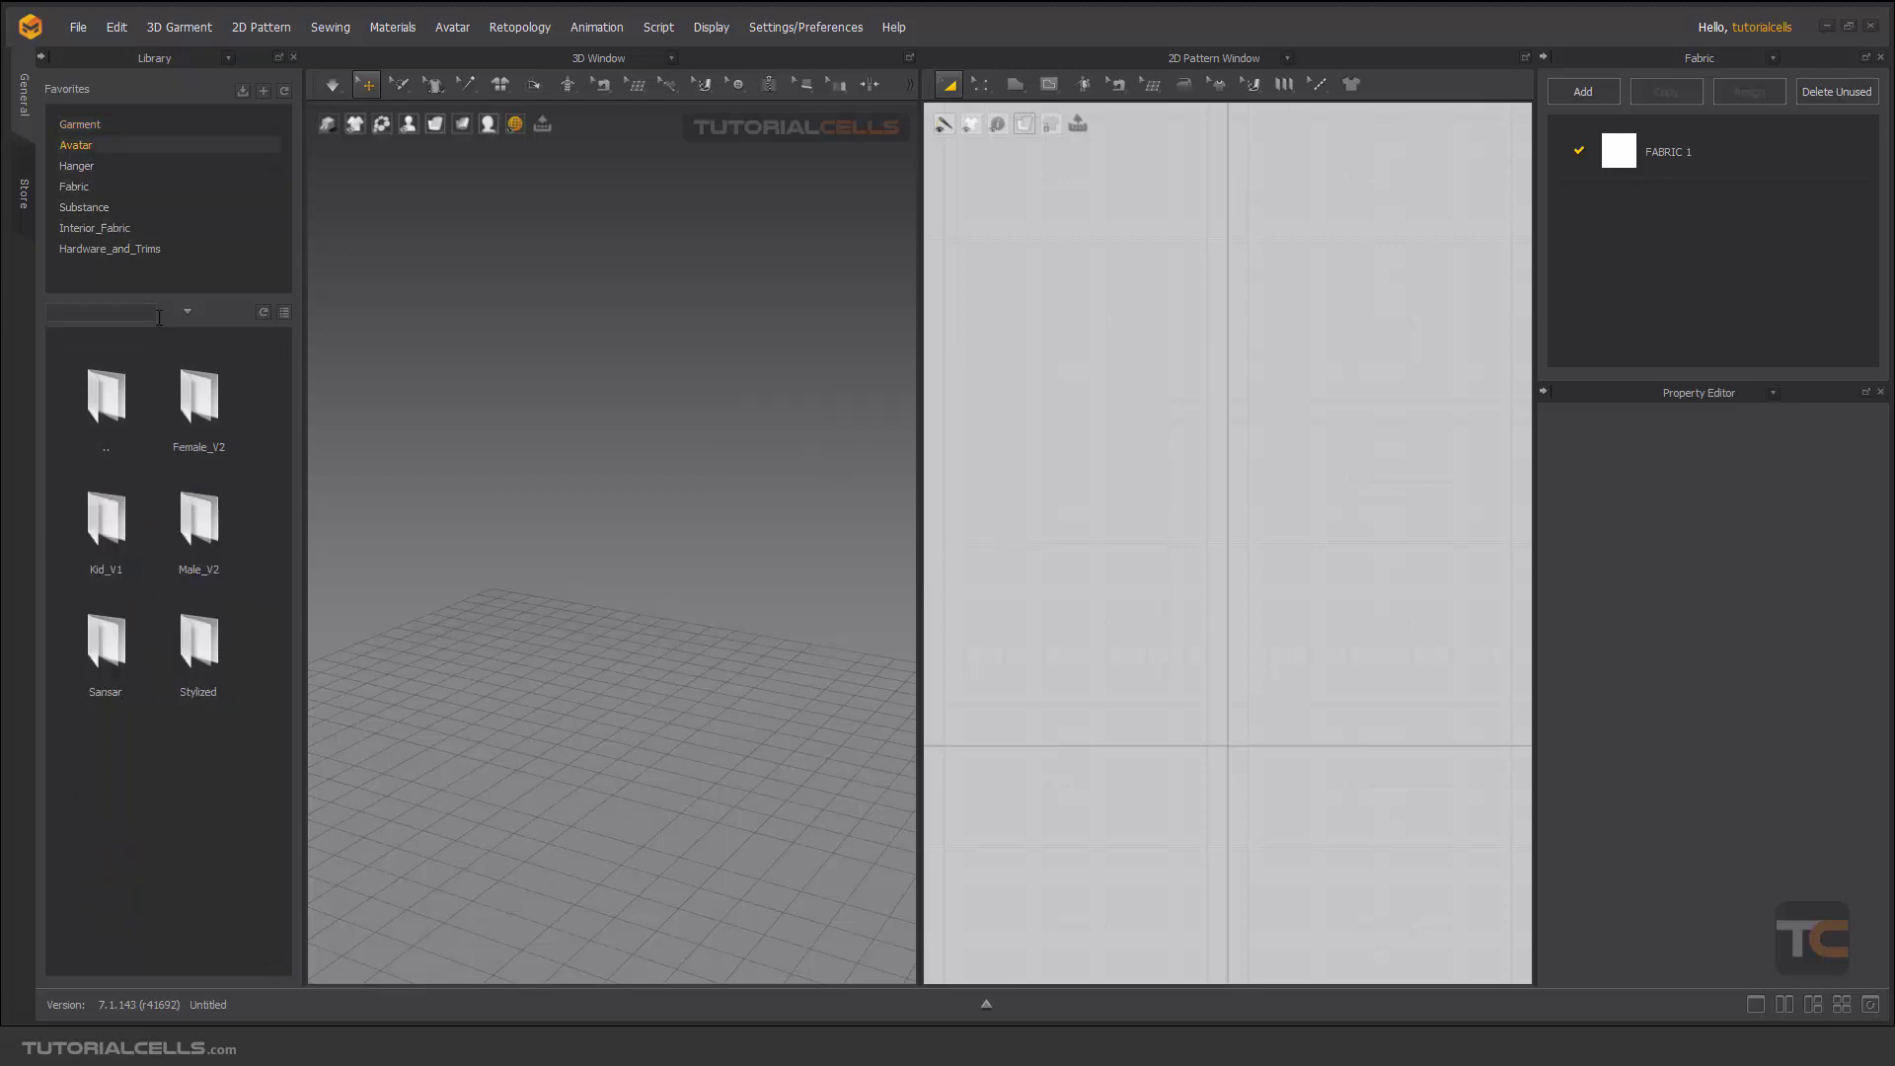
pyautogui.doubleClick(198, 511)
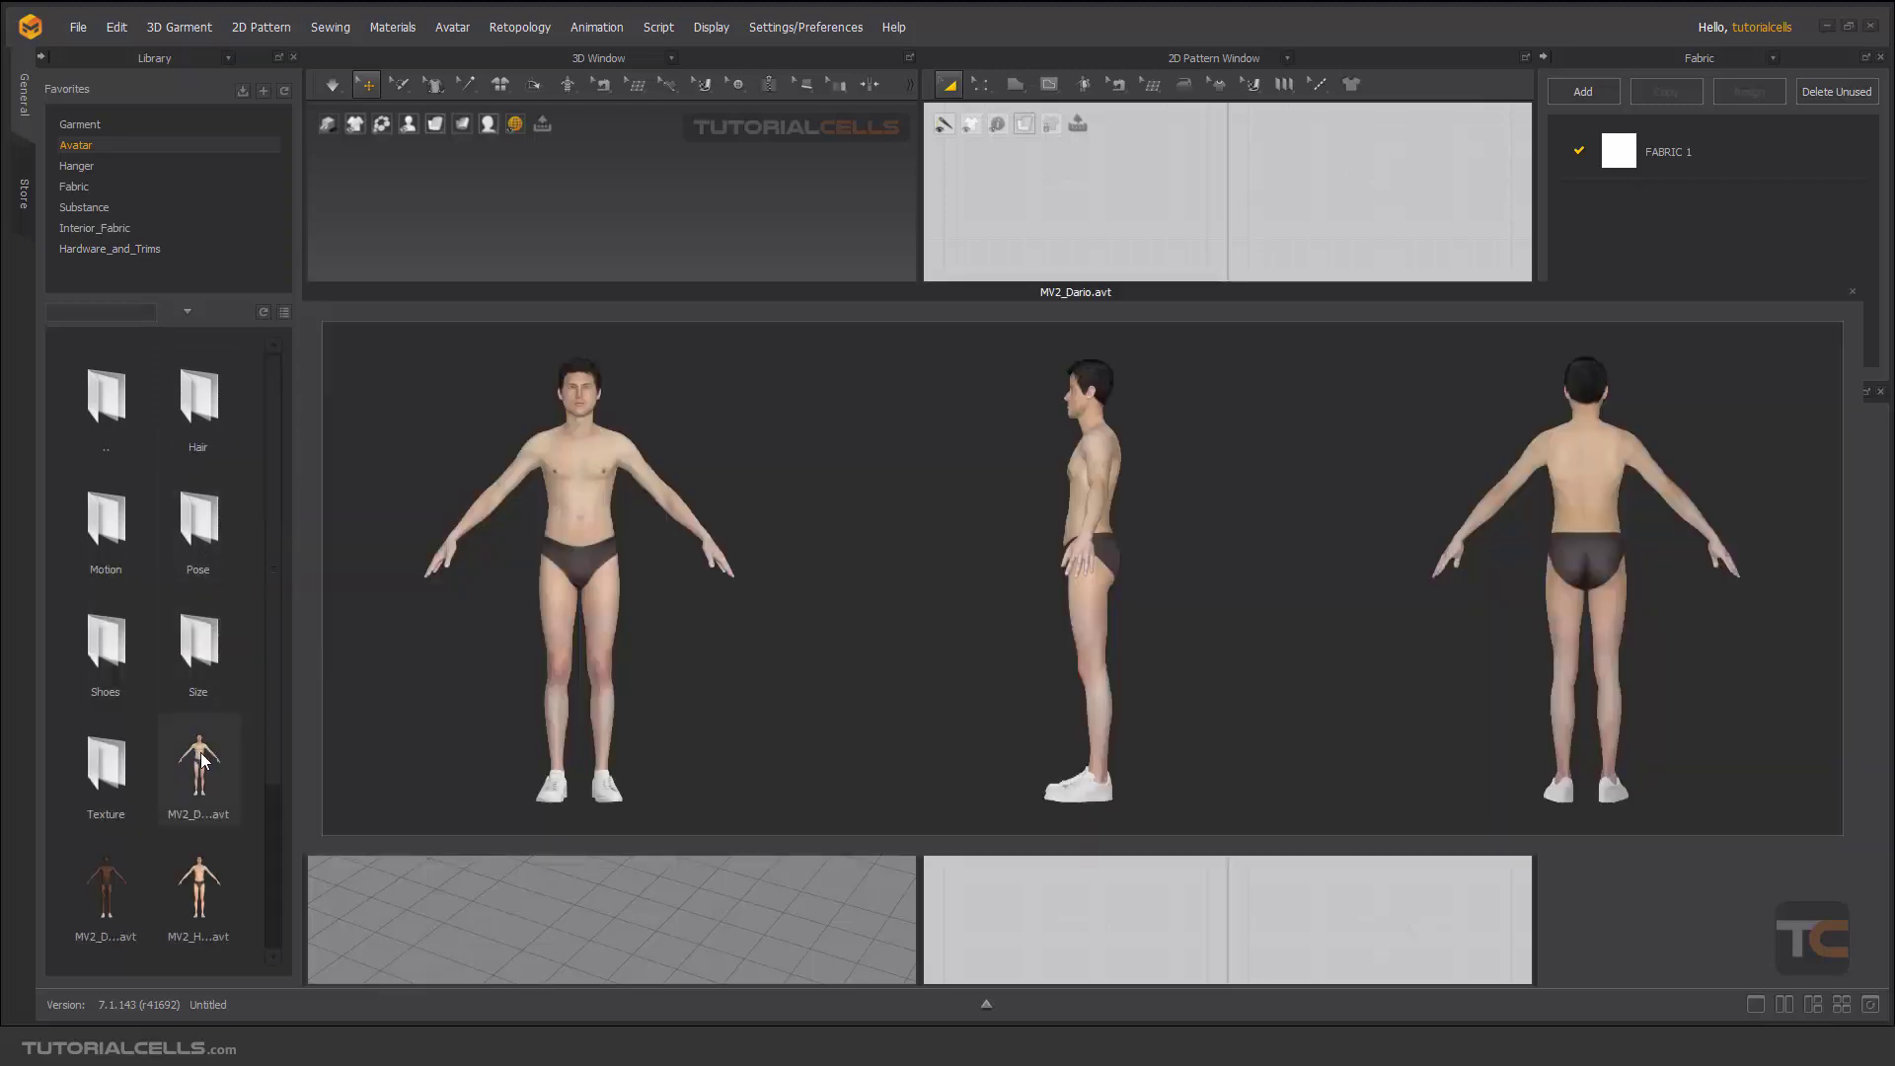
pyautogui.doubleClick(200, 752)
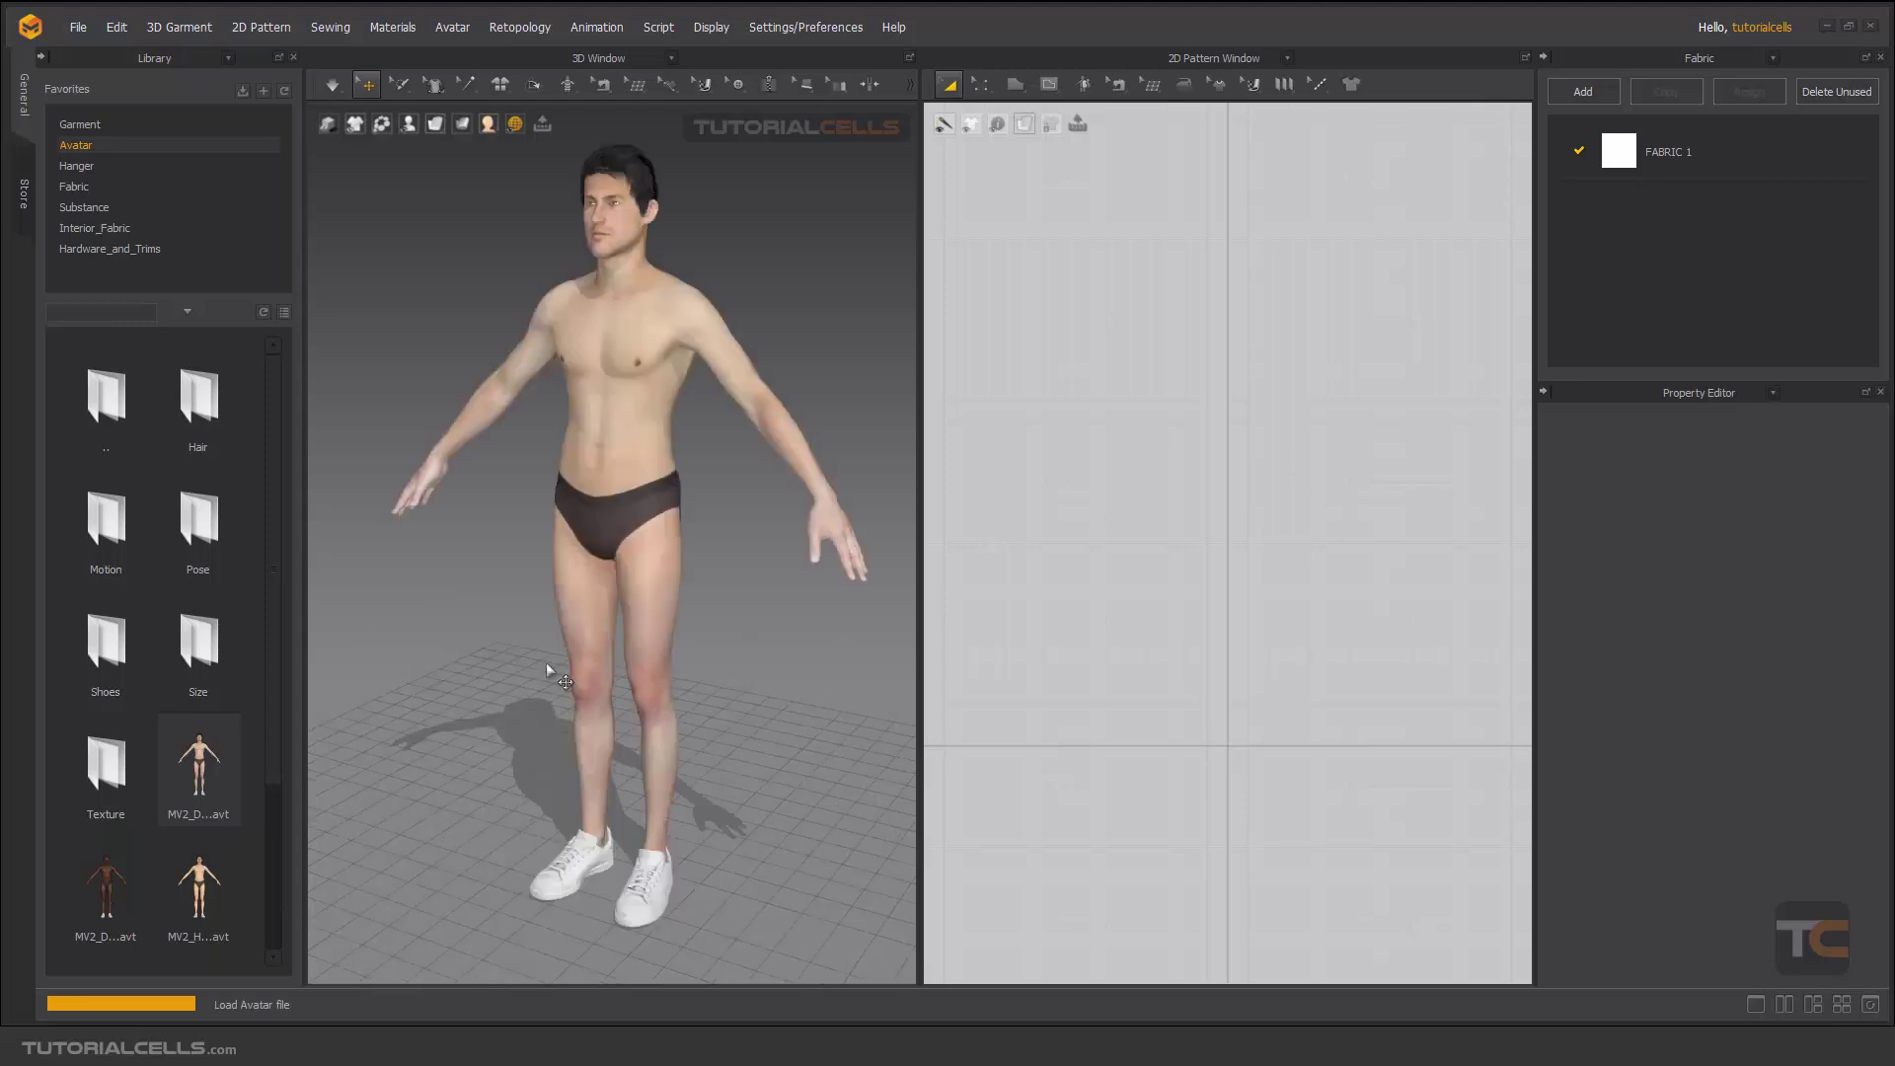
# Step: Change the workspace layout to show only the 3D window and view the avatar closer
pyautogui.click(1755, 1004)
pyautogui.scroll(5, 963, 353)
pyautogui.scroll(-3, 963, 352)
pyautogui.moveTo(963, 353); pyautogui.dragTo(1096, 357, button='right')
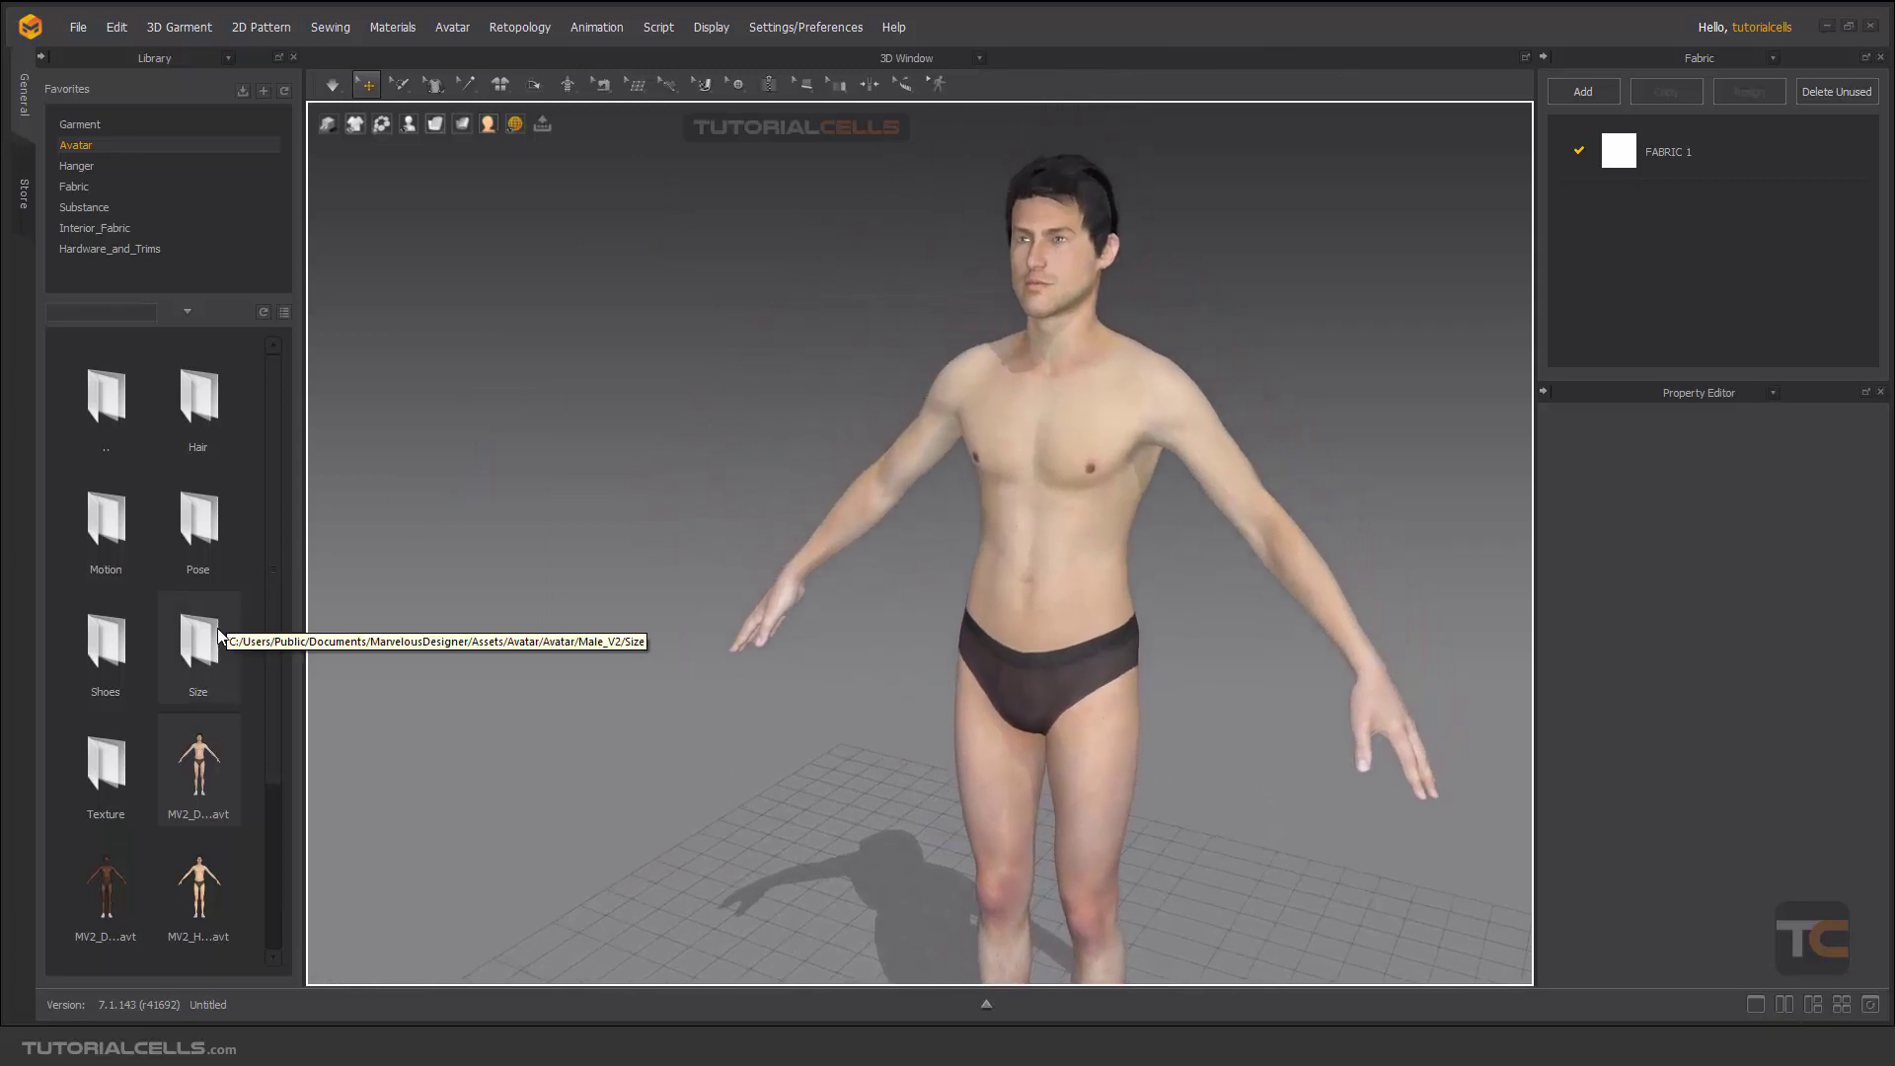
# Step: Show the contents of the male avatar's Size folder as a list of file names
pyautogui.moveTo(181, 743)
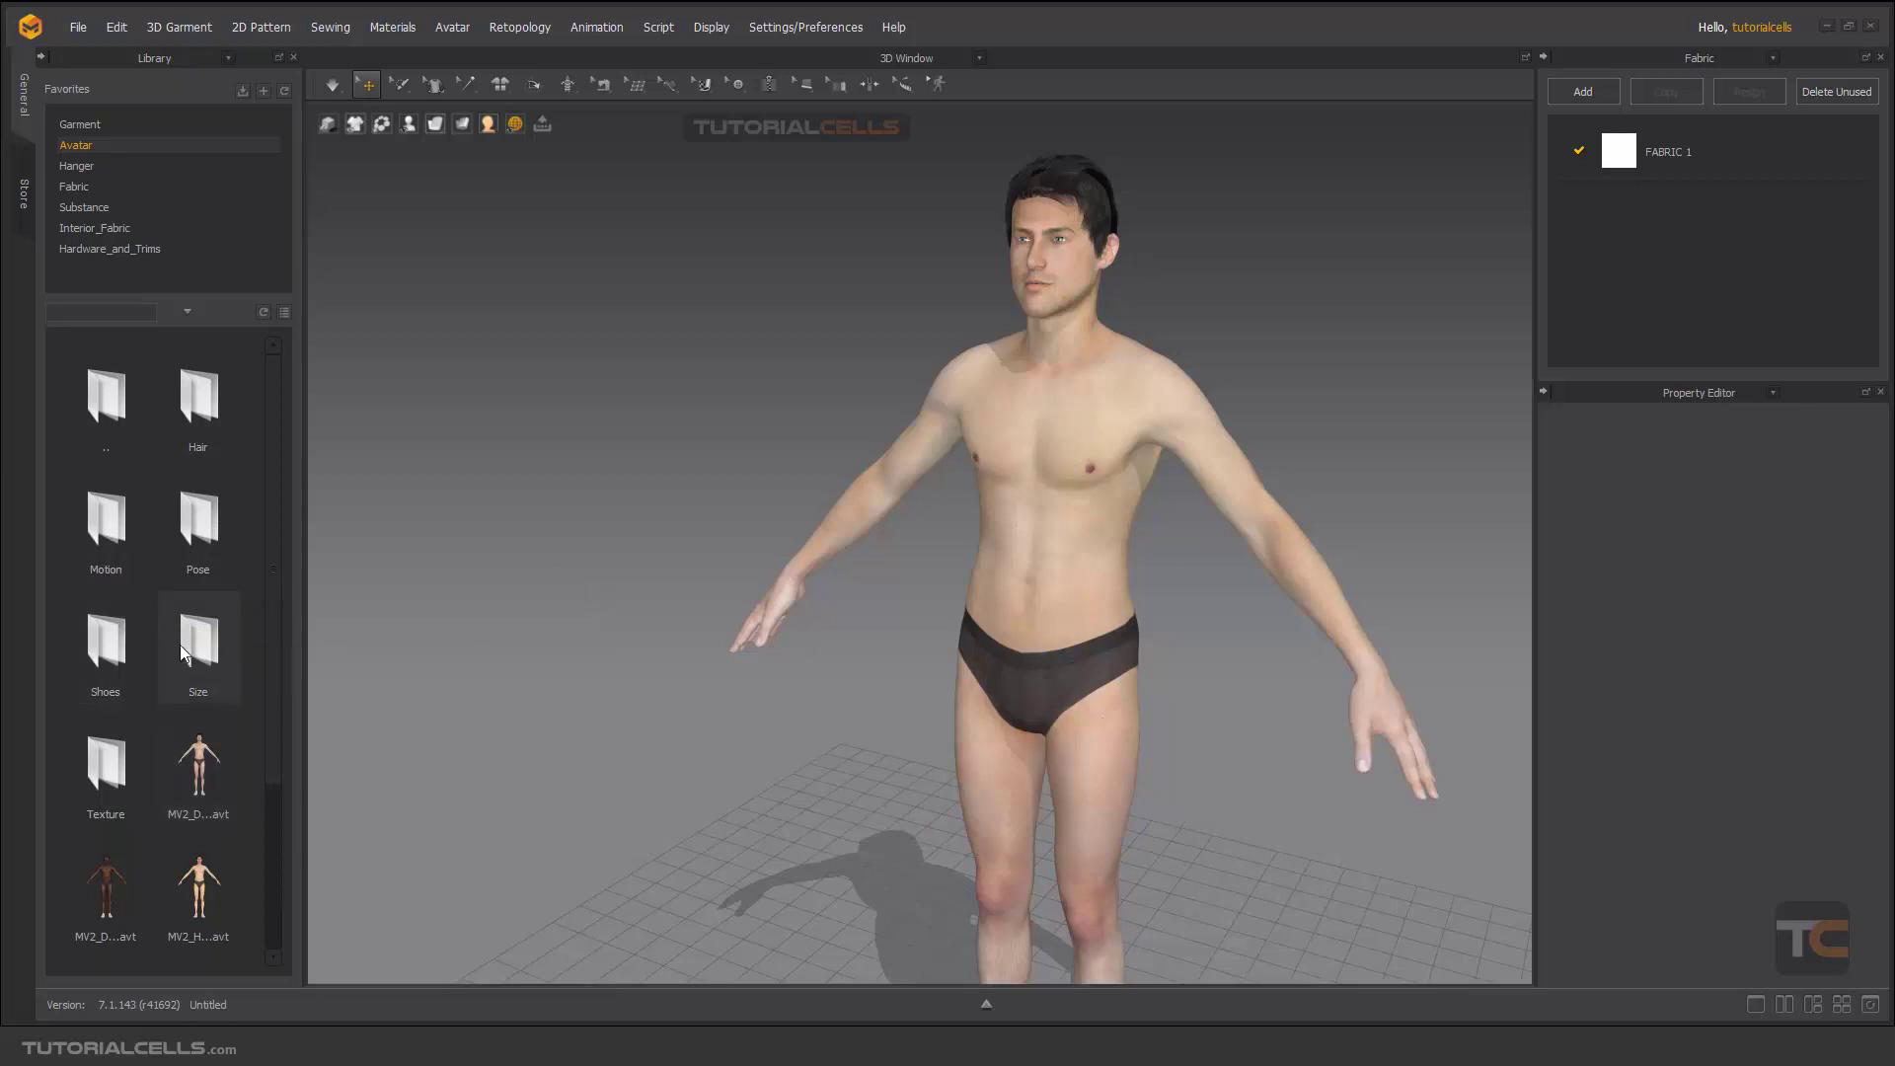
pyautogui.doubleClick(180, 644)
pyautogui.scroll(-2, 180, 644)
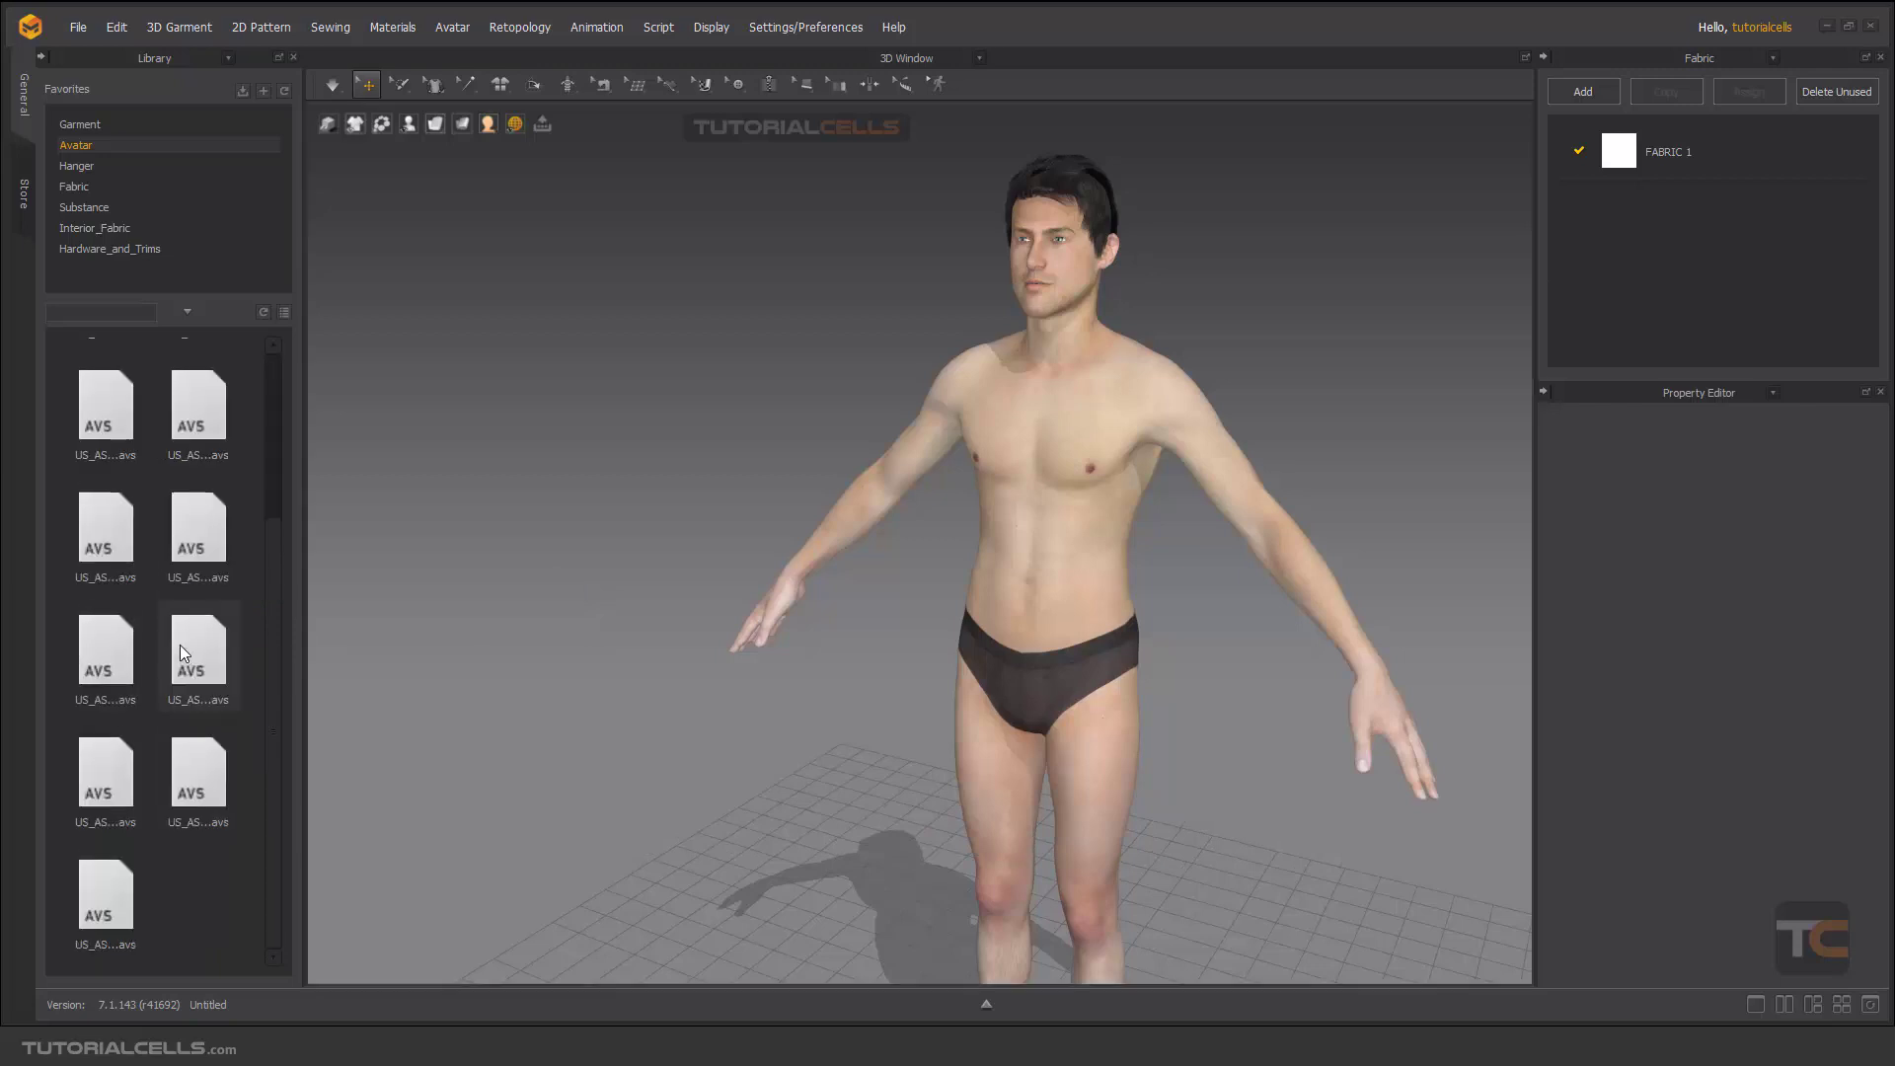
pyautogui.click(284, 312)
# Step: Try the US_ASTM_Male sizes R_38, R_46, R_52 and R_34 on the avatar, finishing with Male_Tall_0_MD_Default
pyautogui.doubleClick(150, 484)
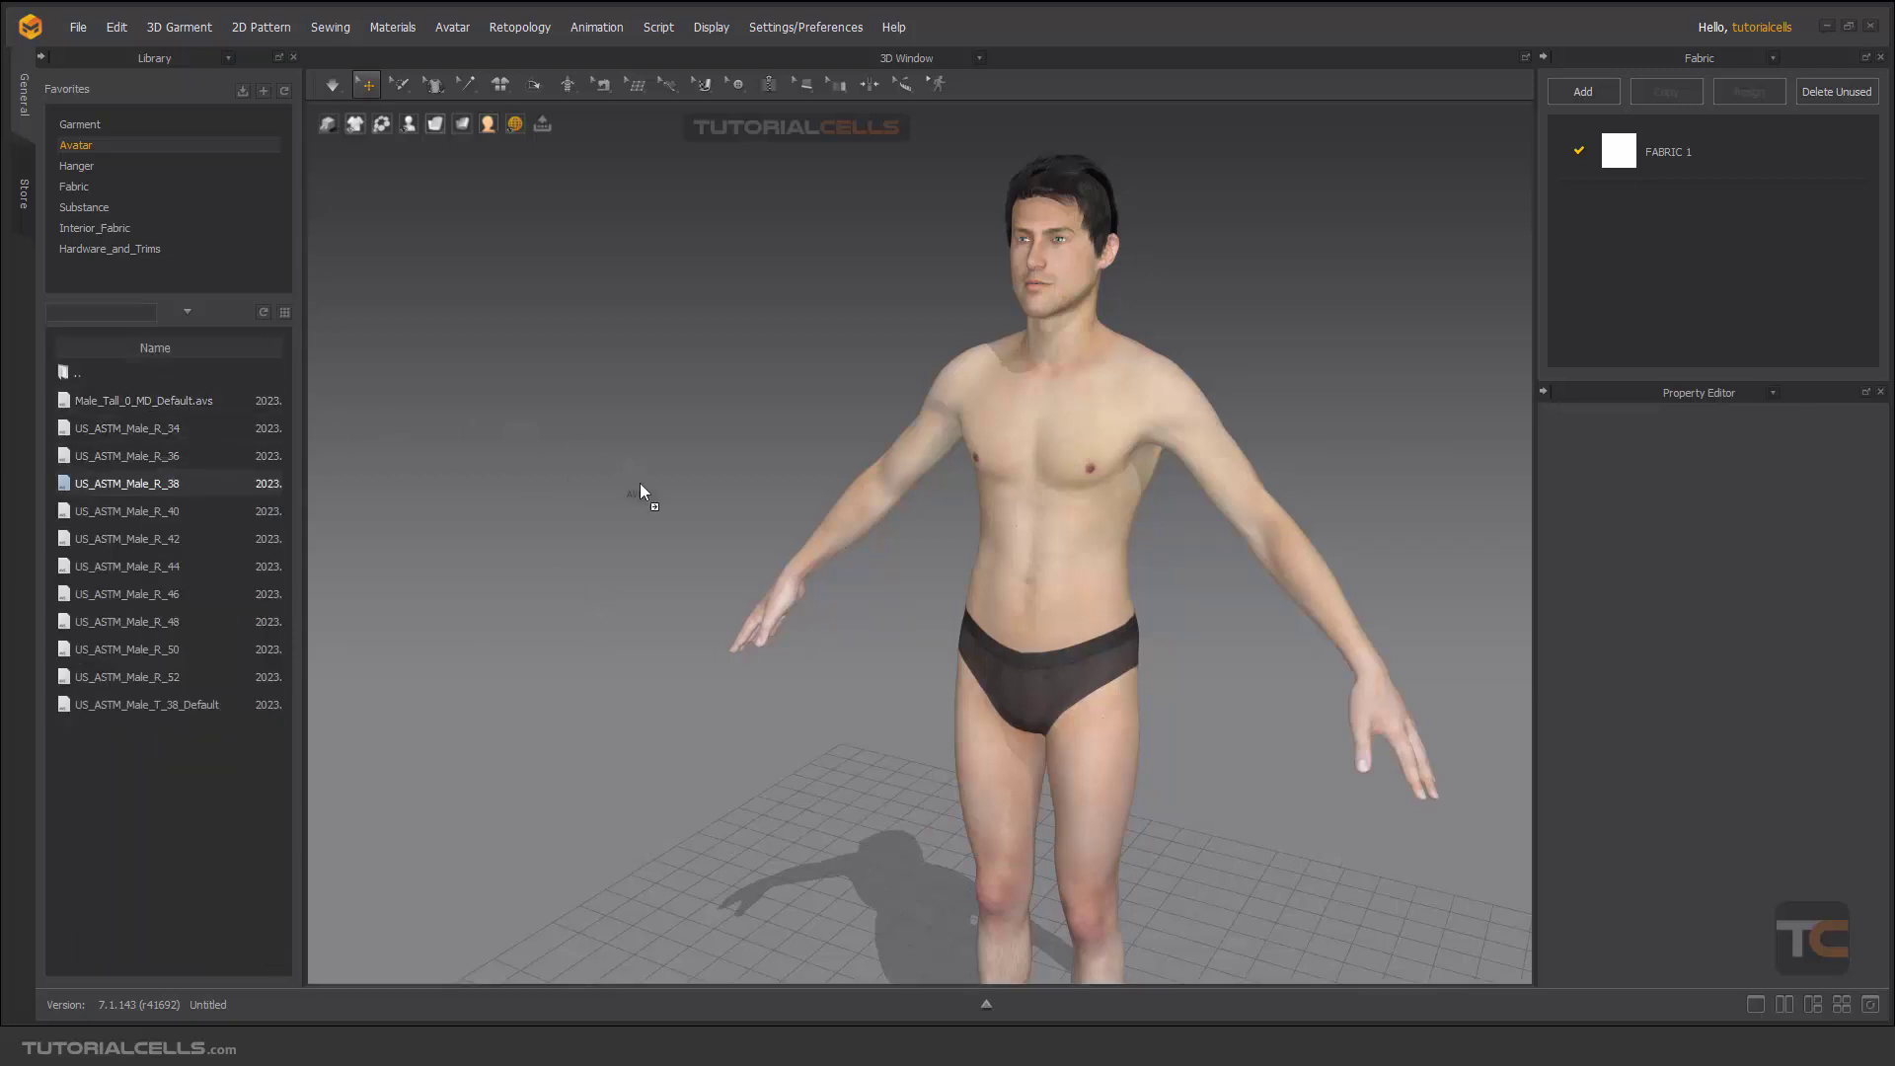
pyautogui.doubleClick(198, 592)
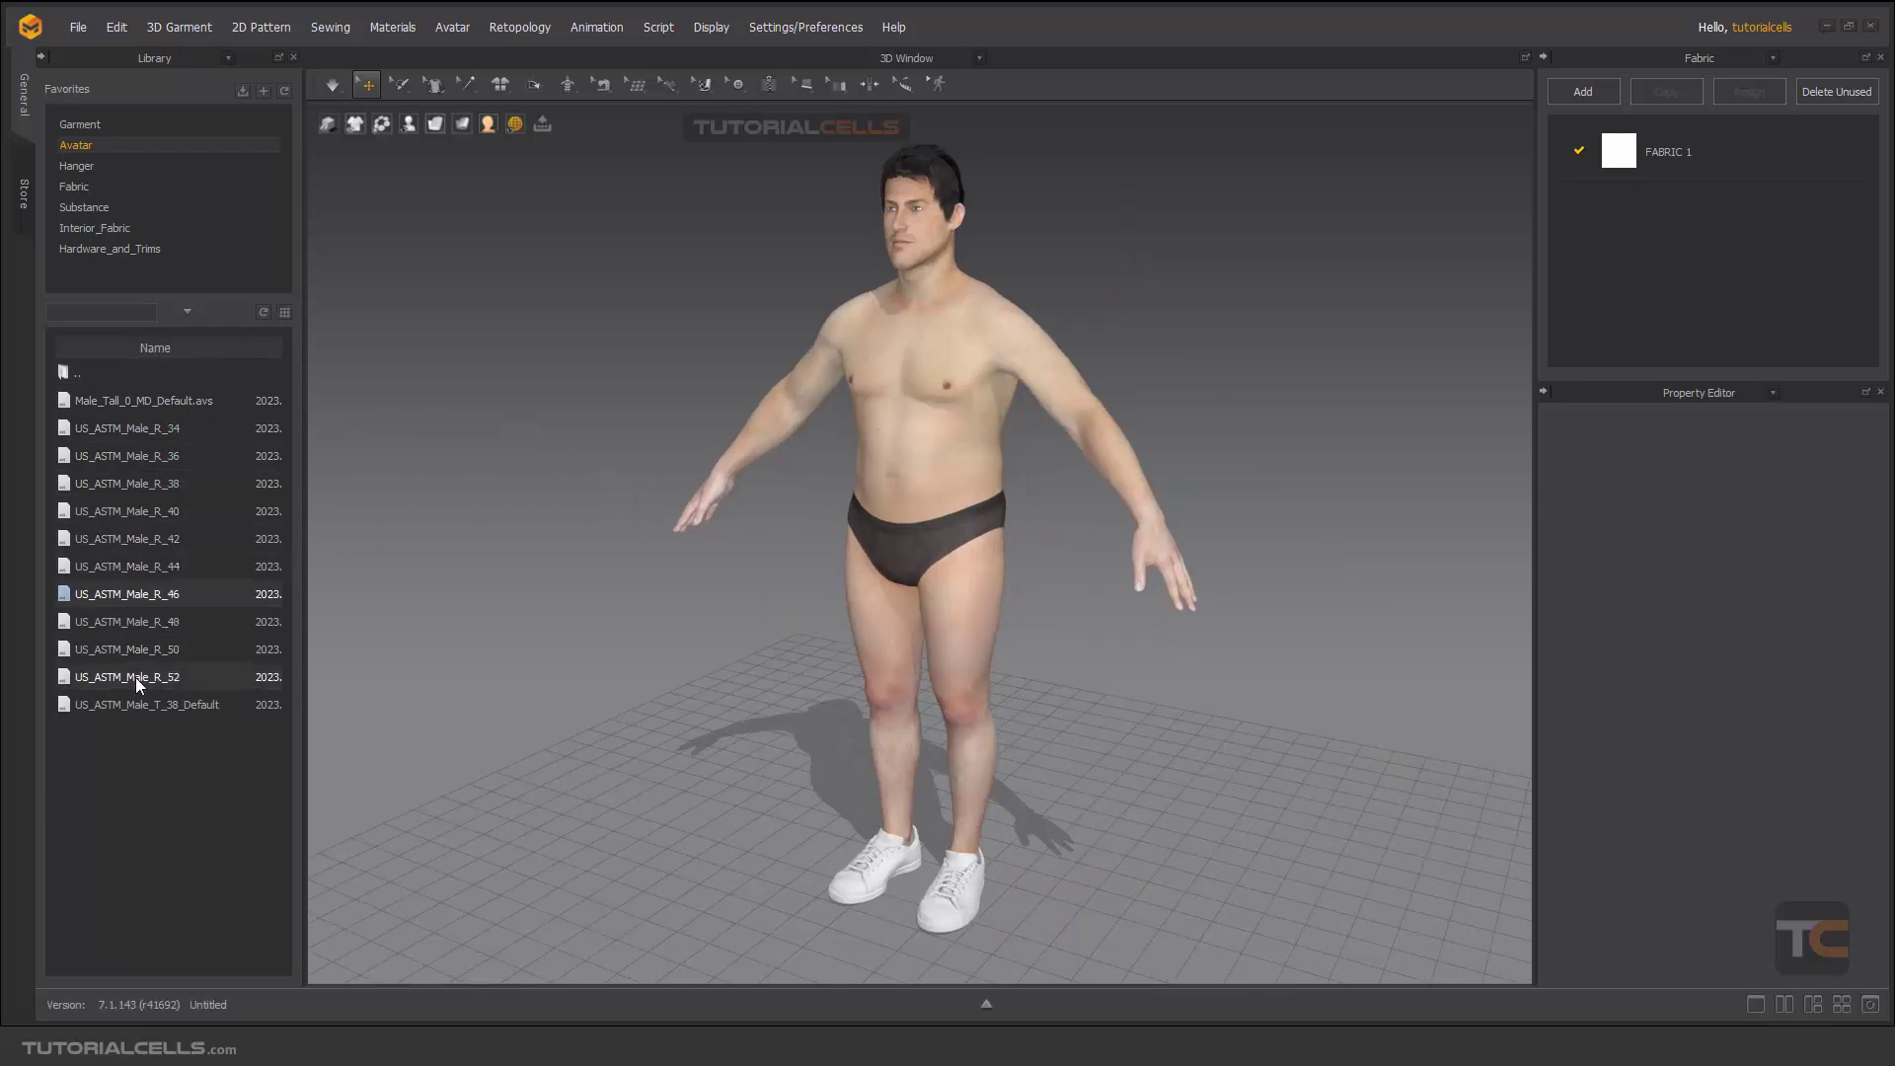
pyautogui.moveTo(134, 677); pyautogui.dragTo(559, 580)
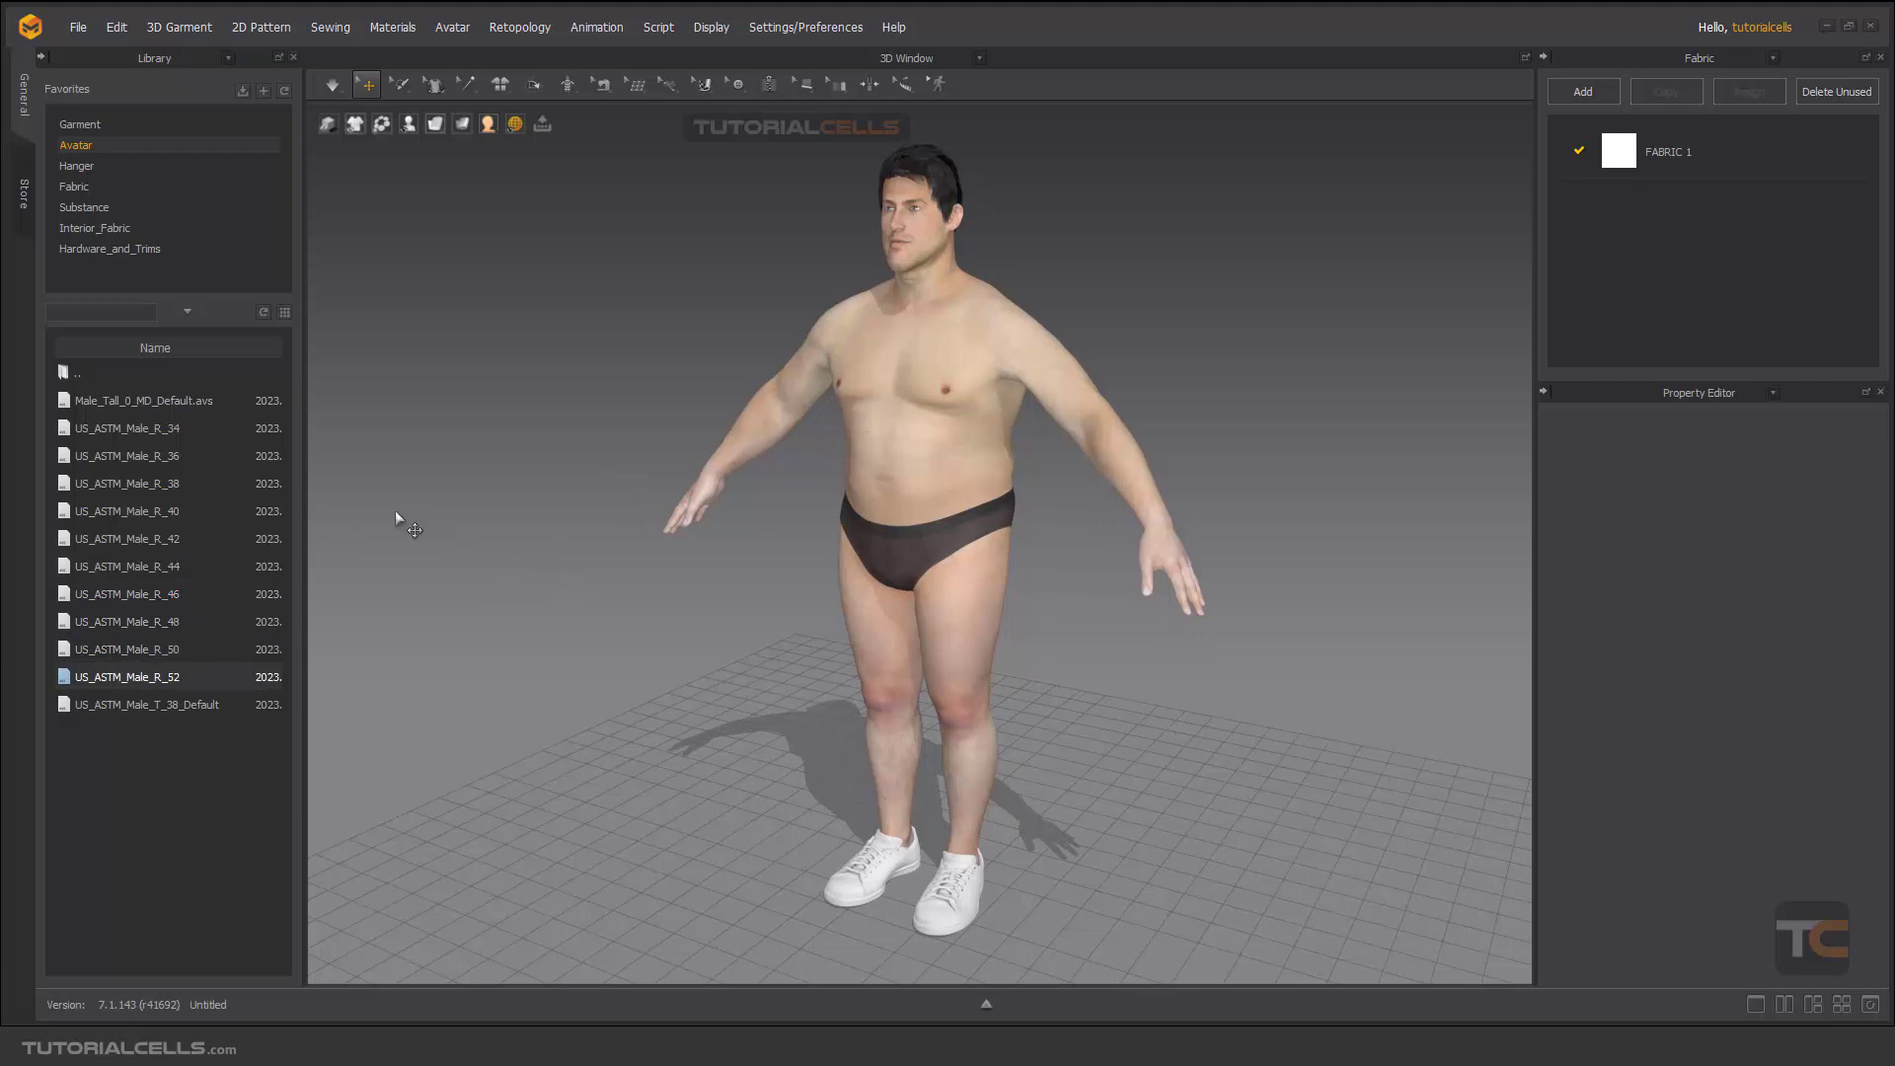
pyautogui.moveTo(192, 428); pyautogui.dragTo(542, 405)
pyautogui.moveTo(211, 403); pyautogui.dragTo(657, 388)
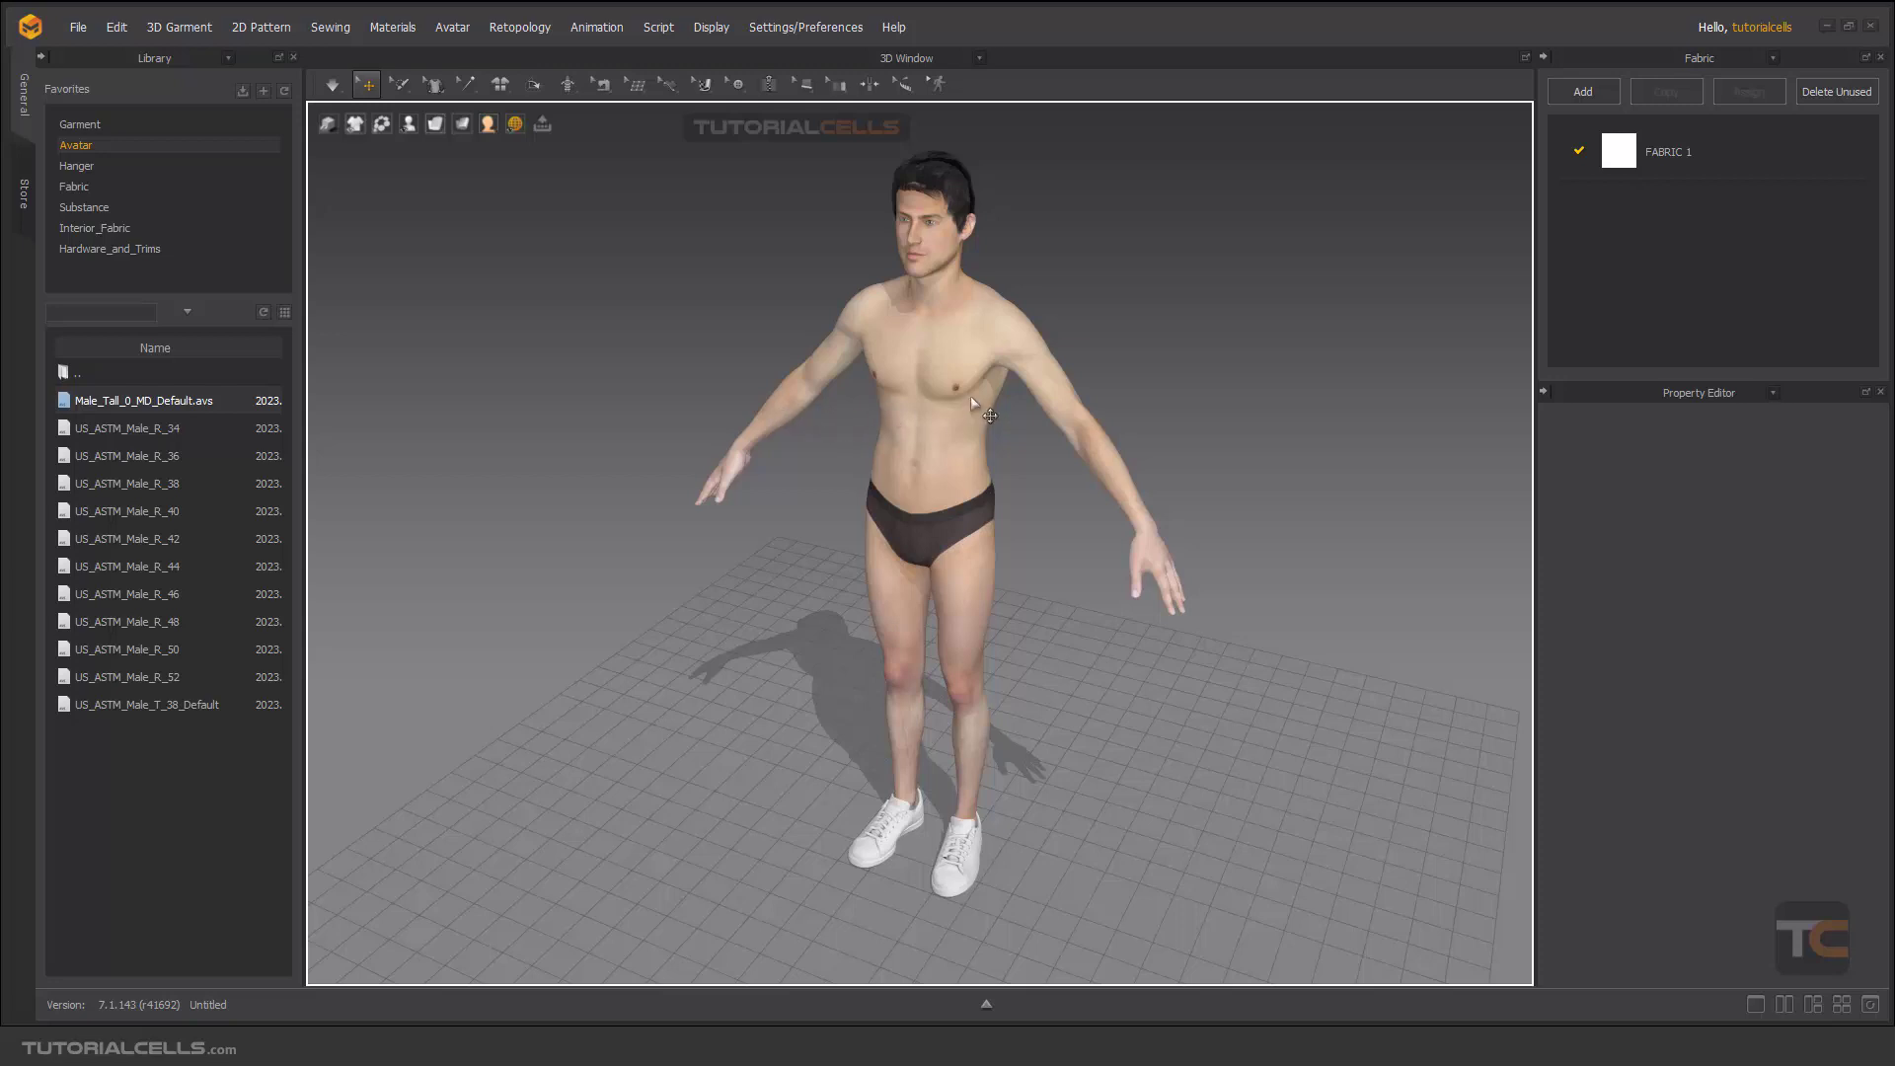
# Step: Open the Avatar Editor, place it beside the avatar and enlarge it to inspect the body size measurements
pyautogui.click(453, 28)
pyautogui.click(505, 161)
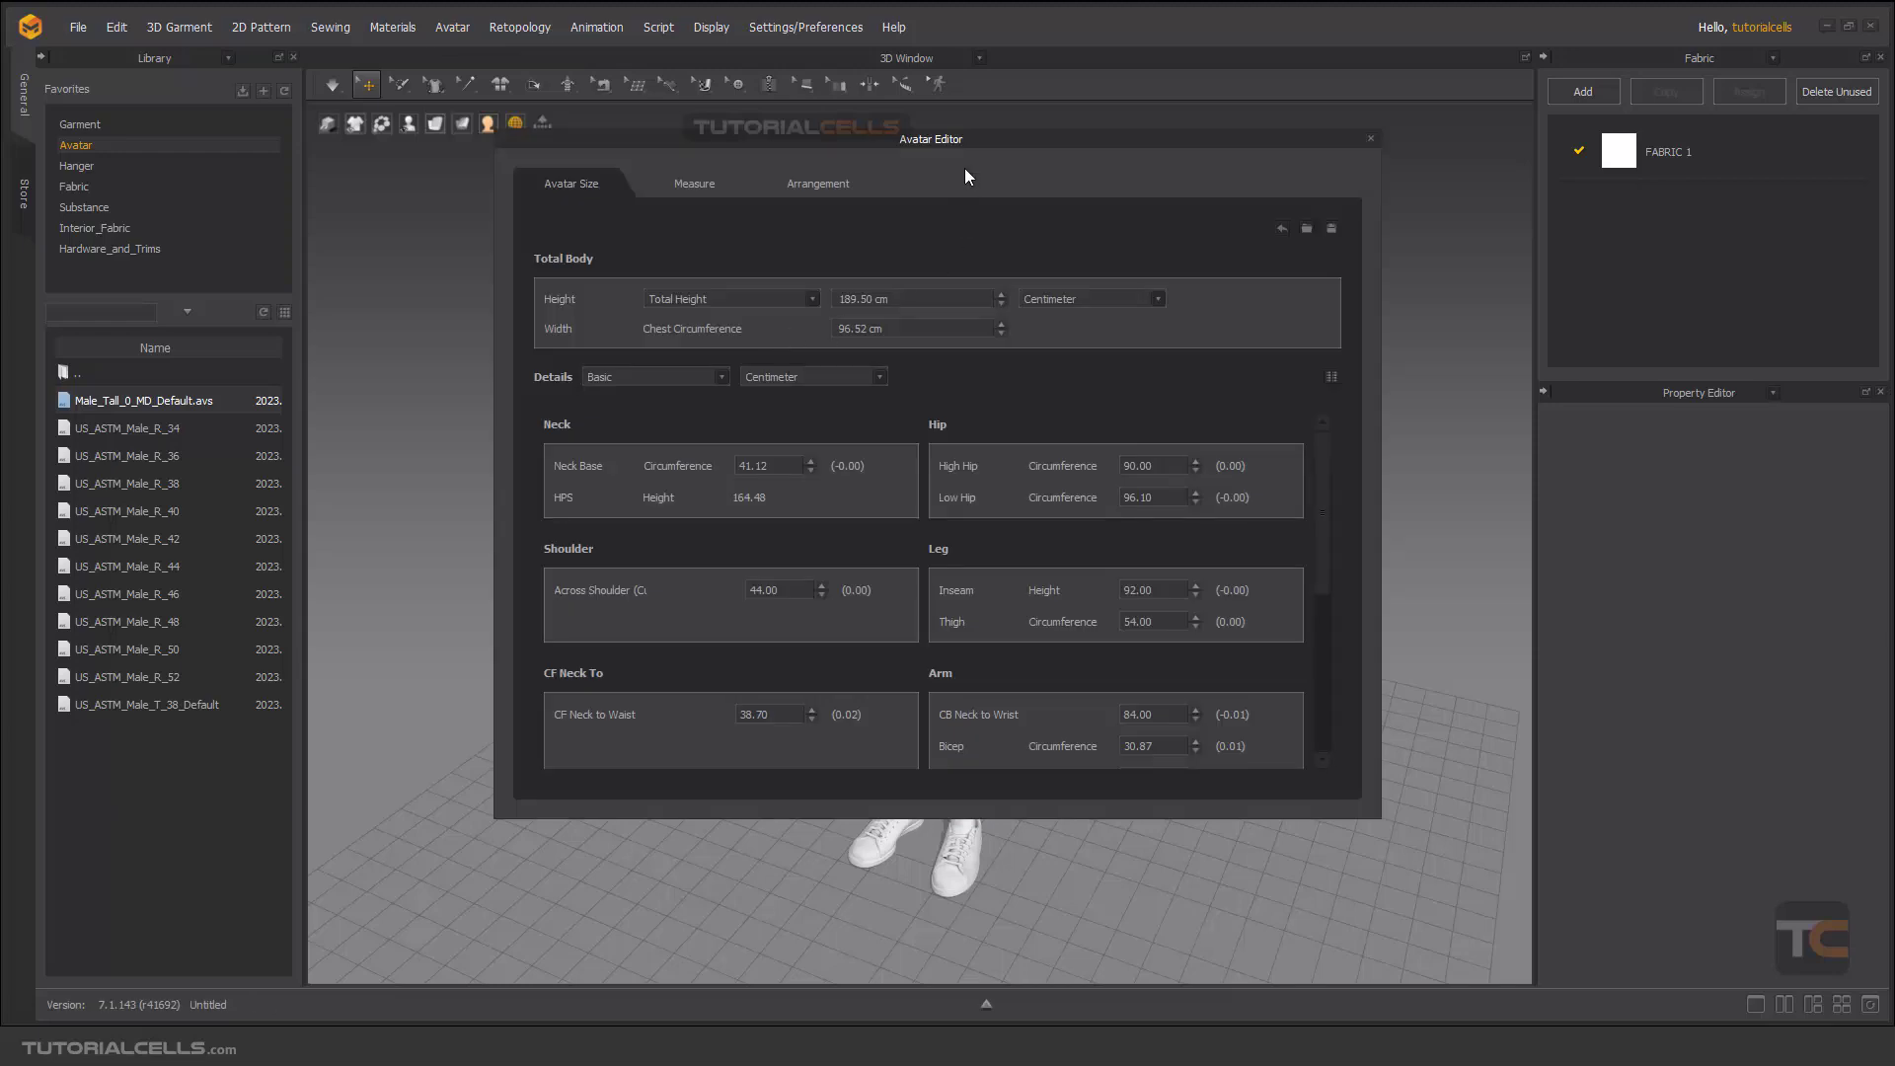
pyautogui.moveTo(998, 126); pyautogui.dragTo(486, 19)
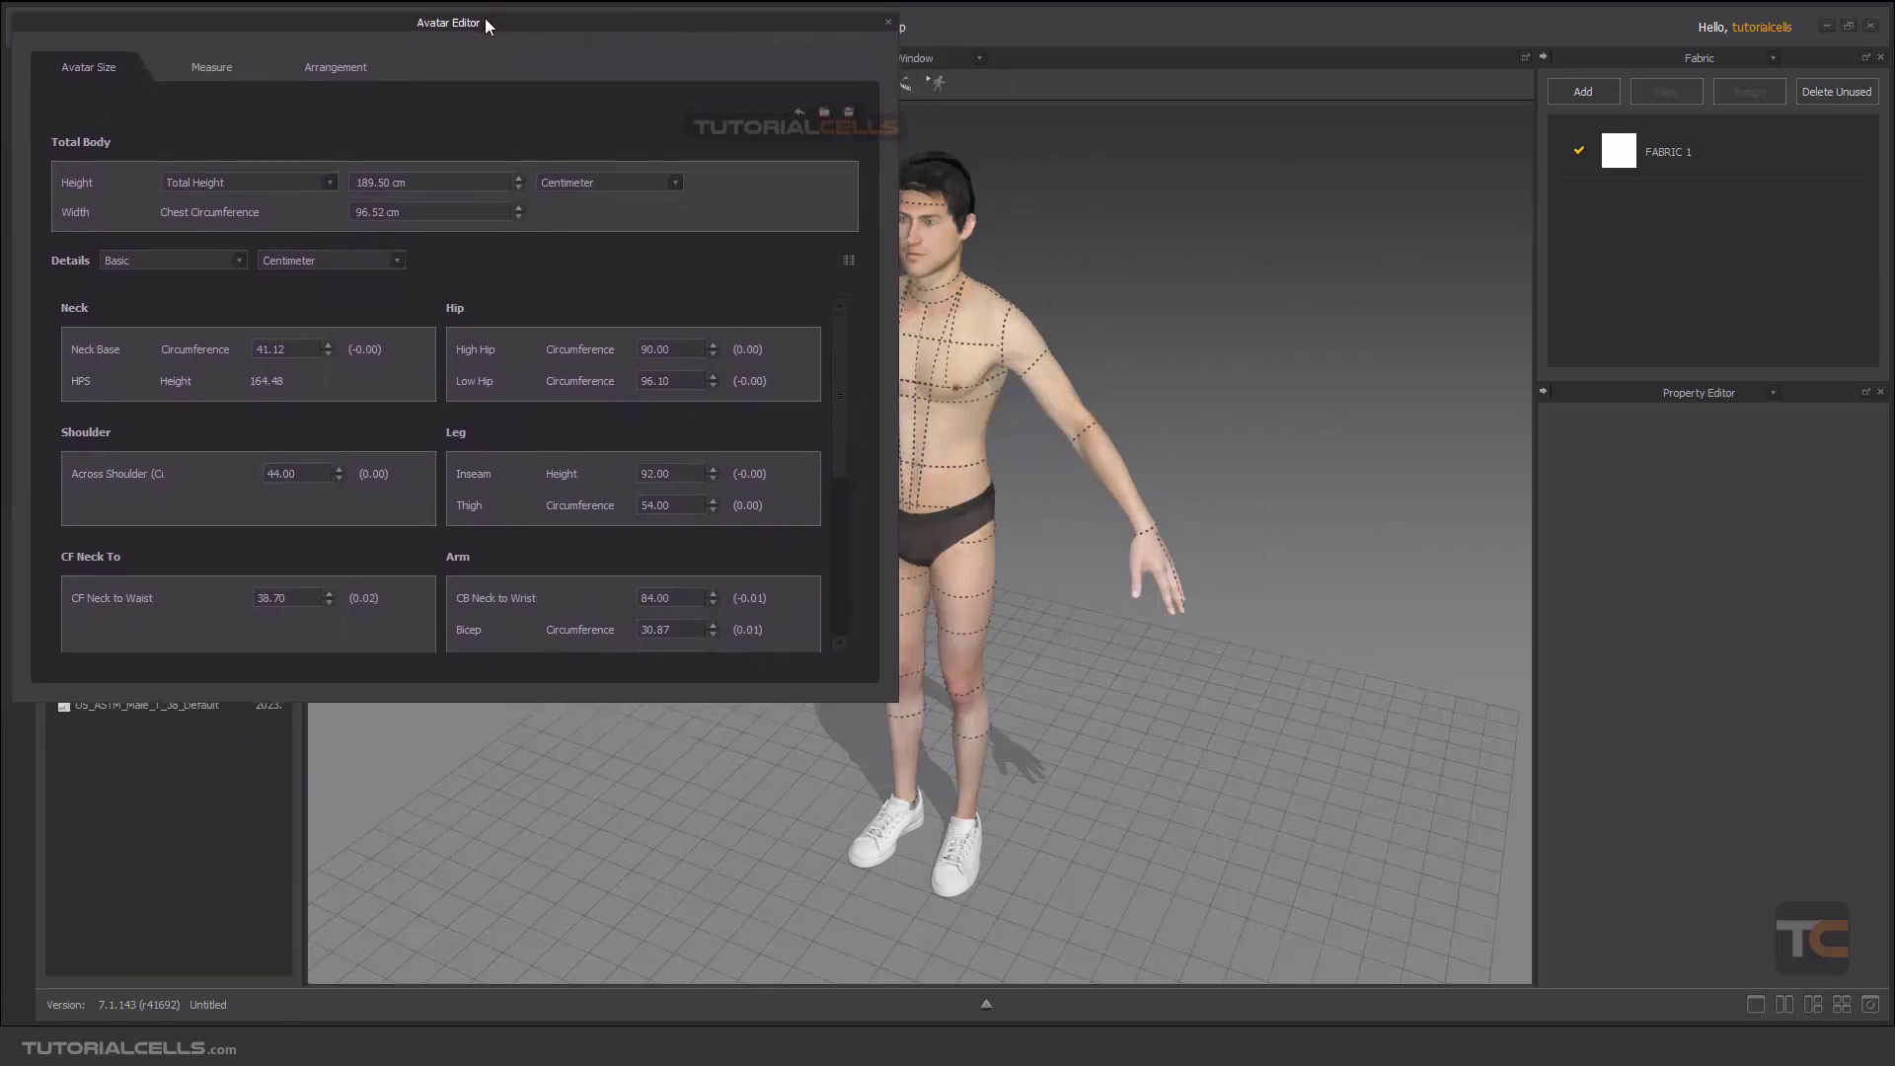
pyautogui.moveTo(1023, 547); pyautogui.dragTo(1076, 518, button='right')
pyautogui.scroll(3, 1071, 521)
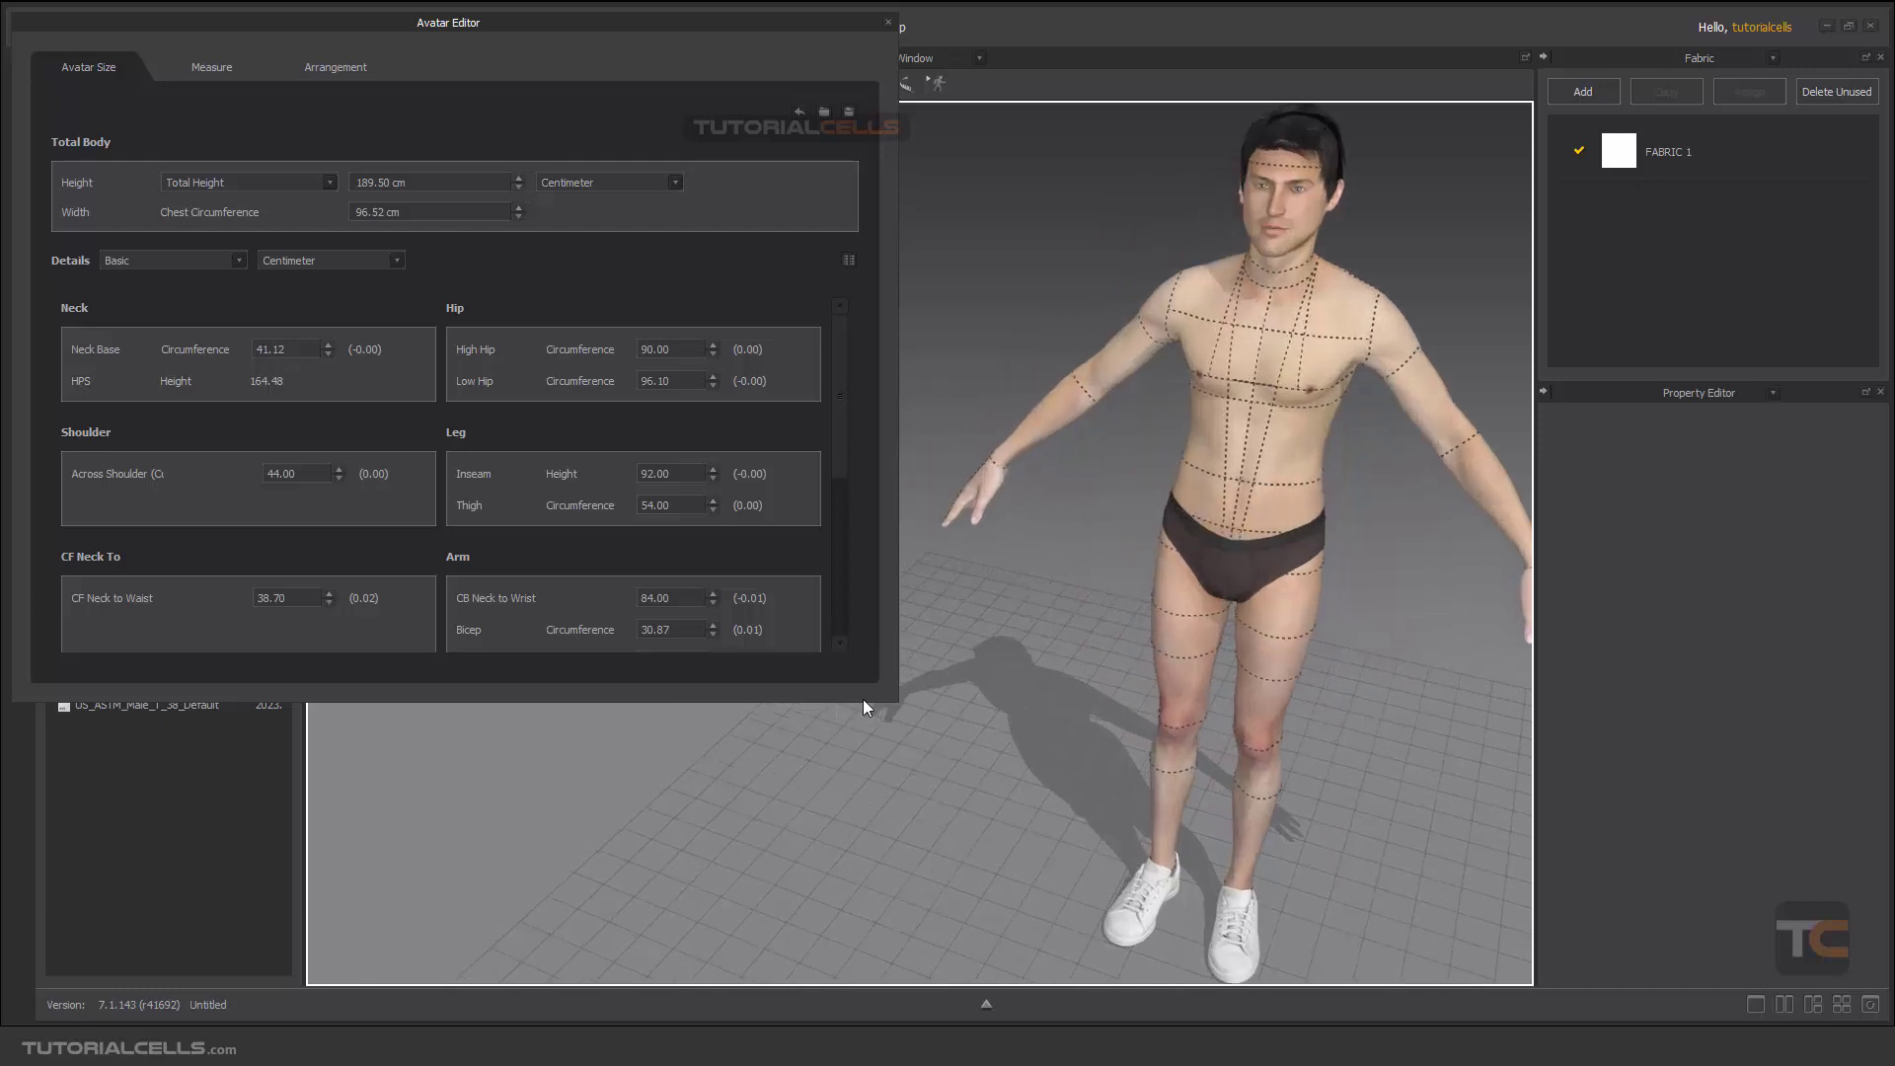
pyautogui.moveTo(897, 699); pyautogui.dragTo(956, 981)
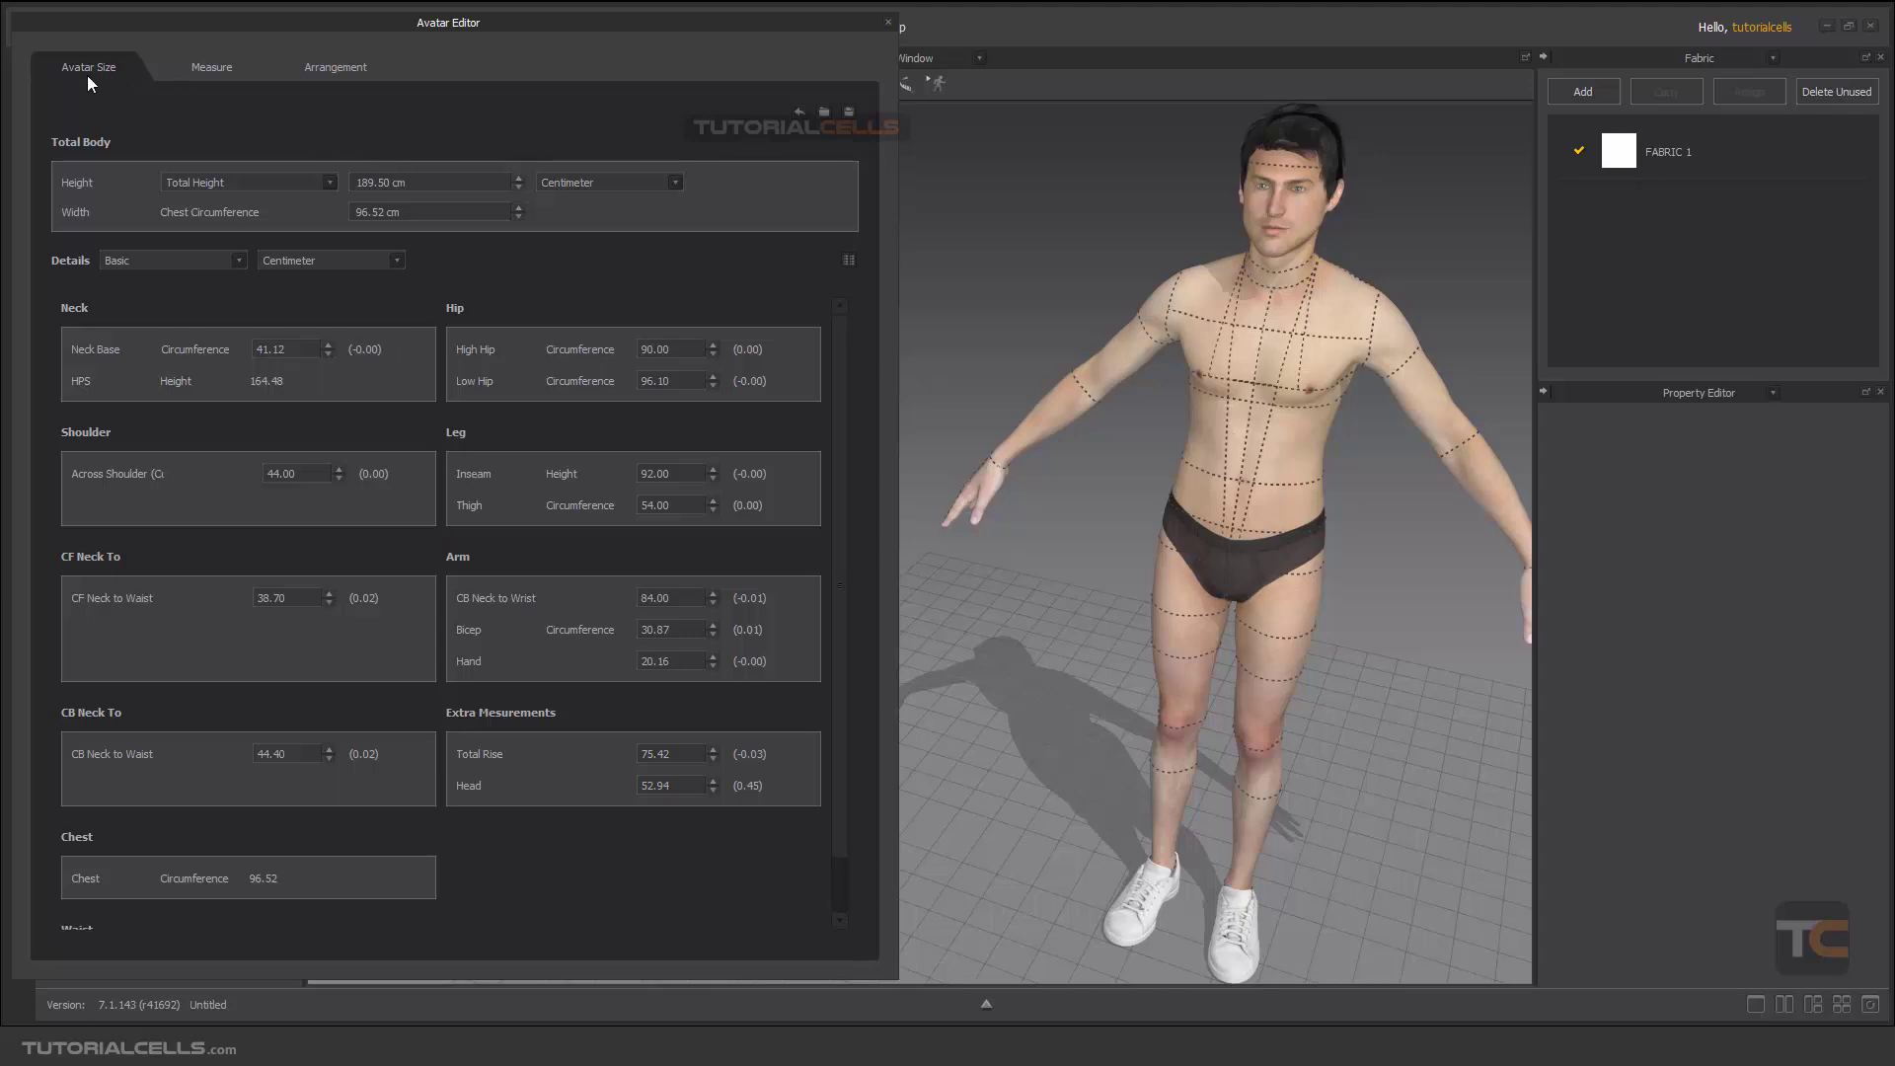
# Step: Check the Avatar Editor's list of custom measures and close the editor
pyautogui.click(316, 471)
pyautogui.click(227, 65)
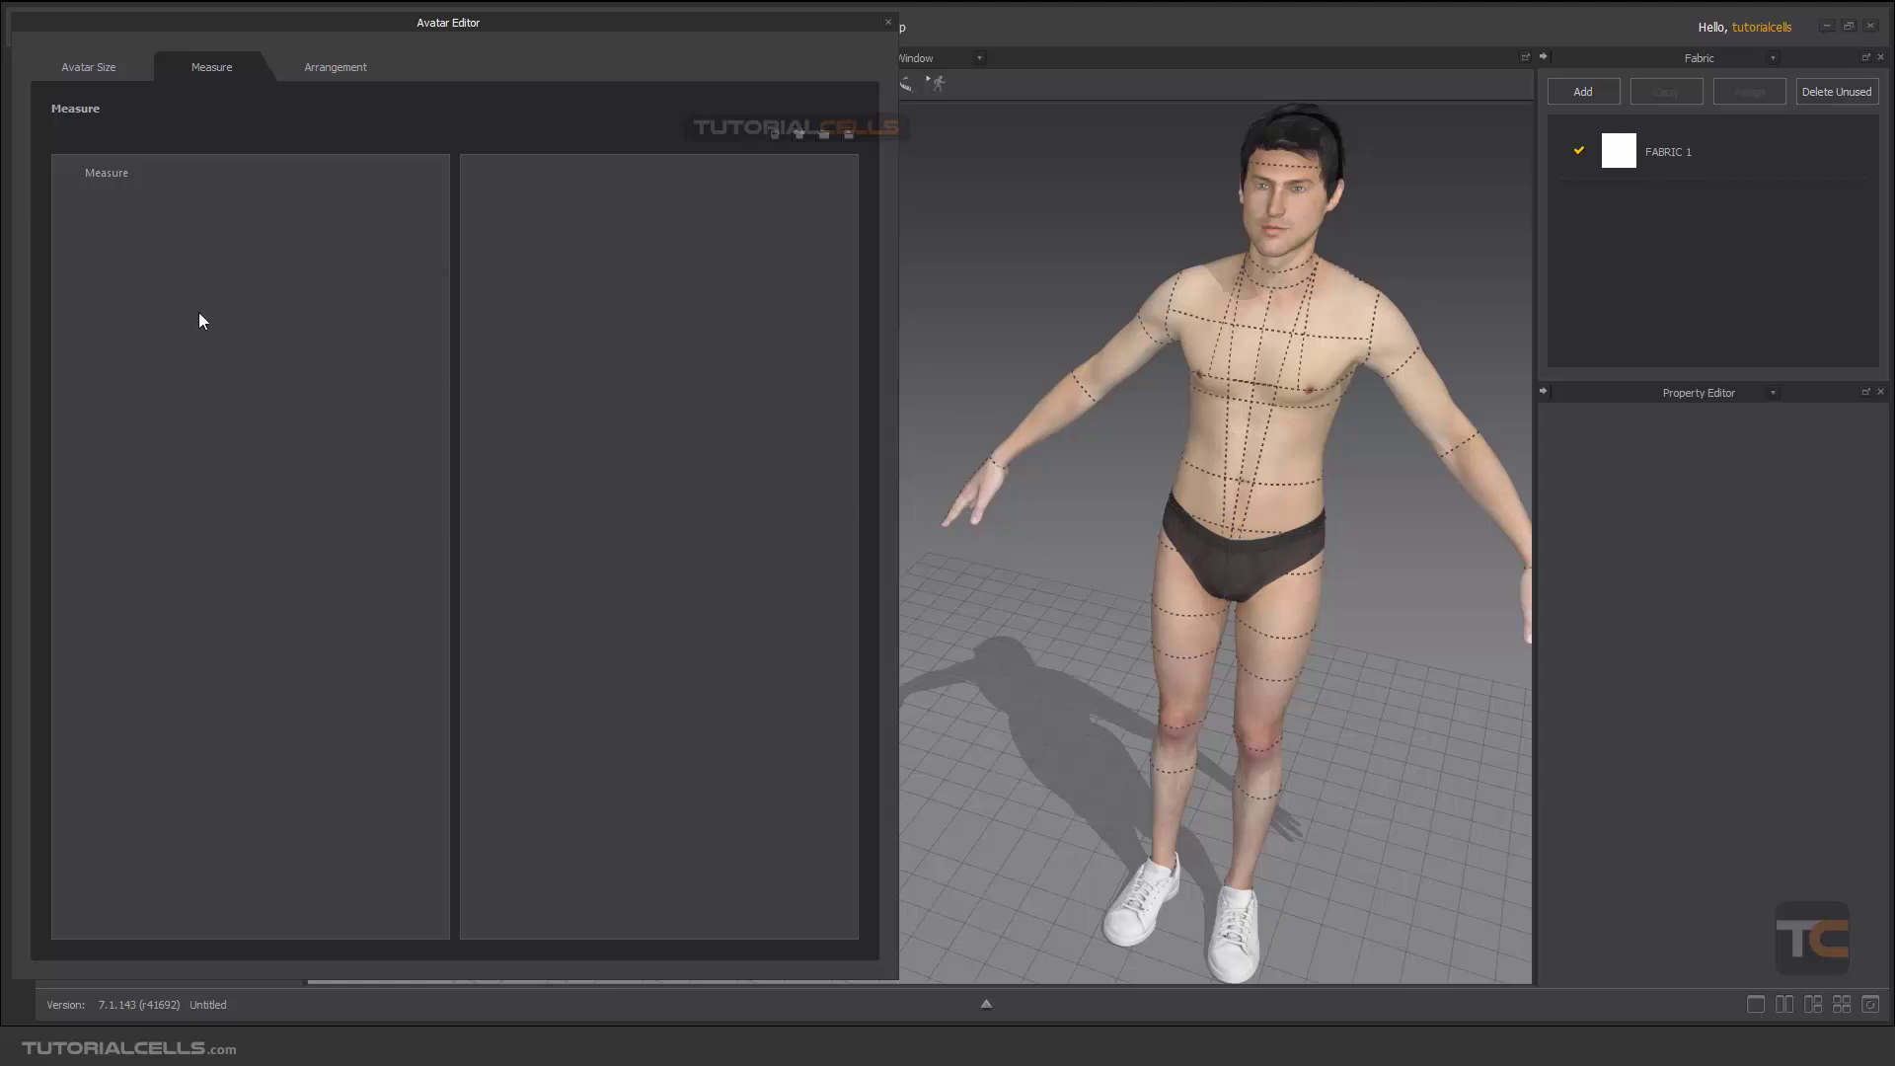
pyautogui.click(887, 22)
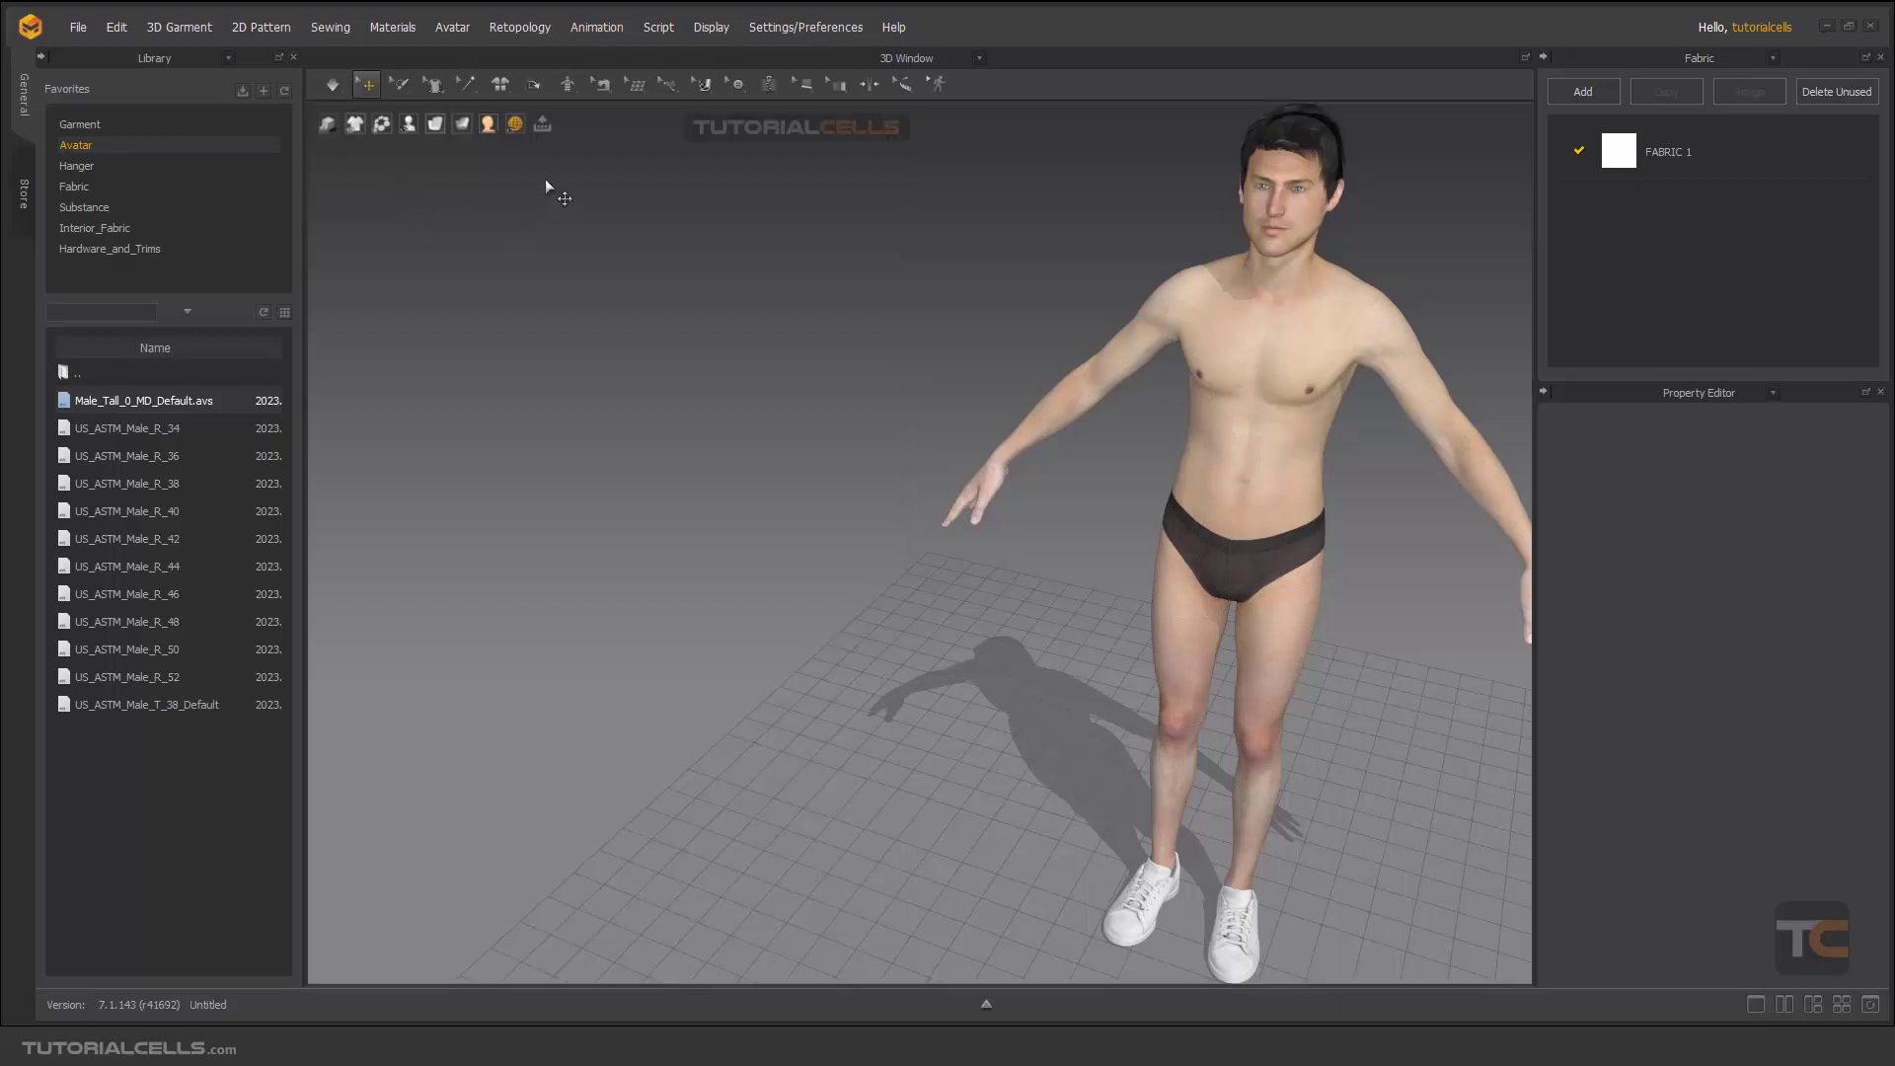
# Step: Add four height measures to the avatar at the upper arms, neck and waist, and leave the measuring tool
pyautogui.click(568, 87)
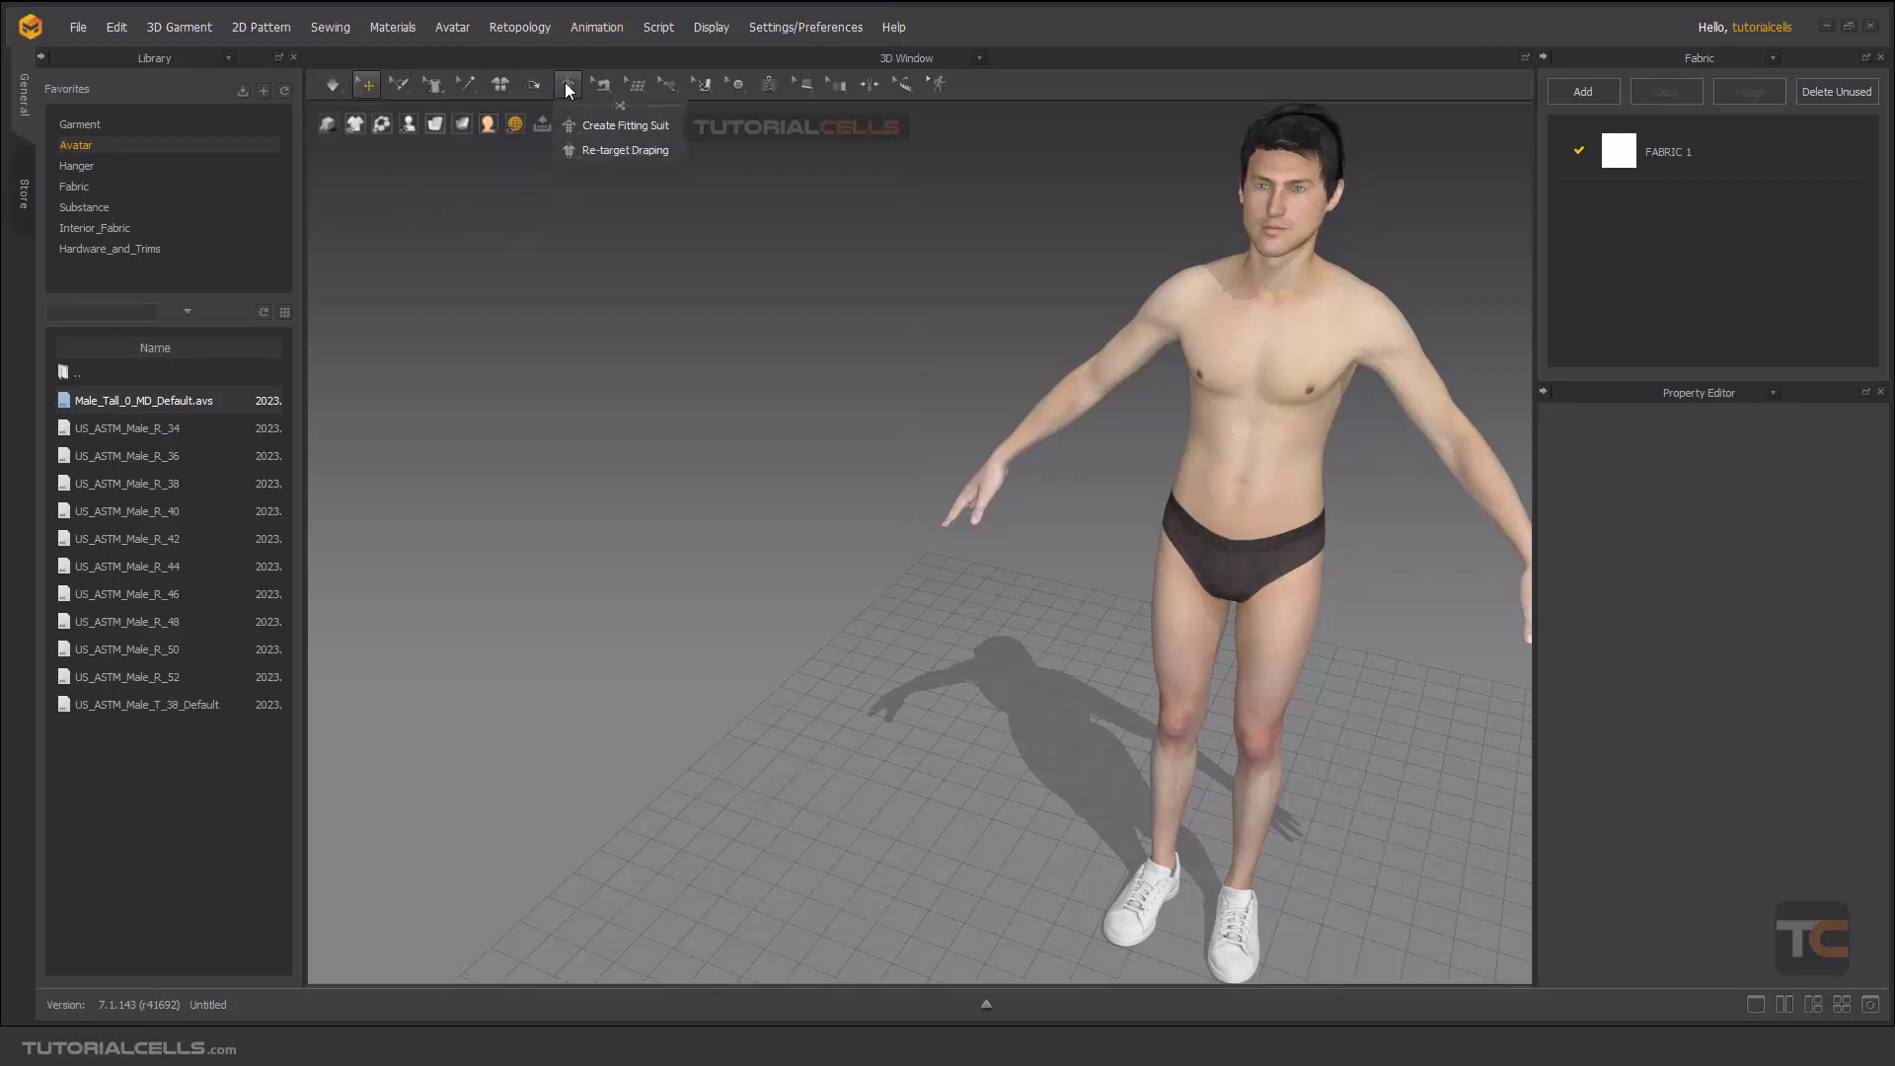
pyautogui.click(903, 89)
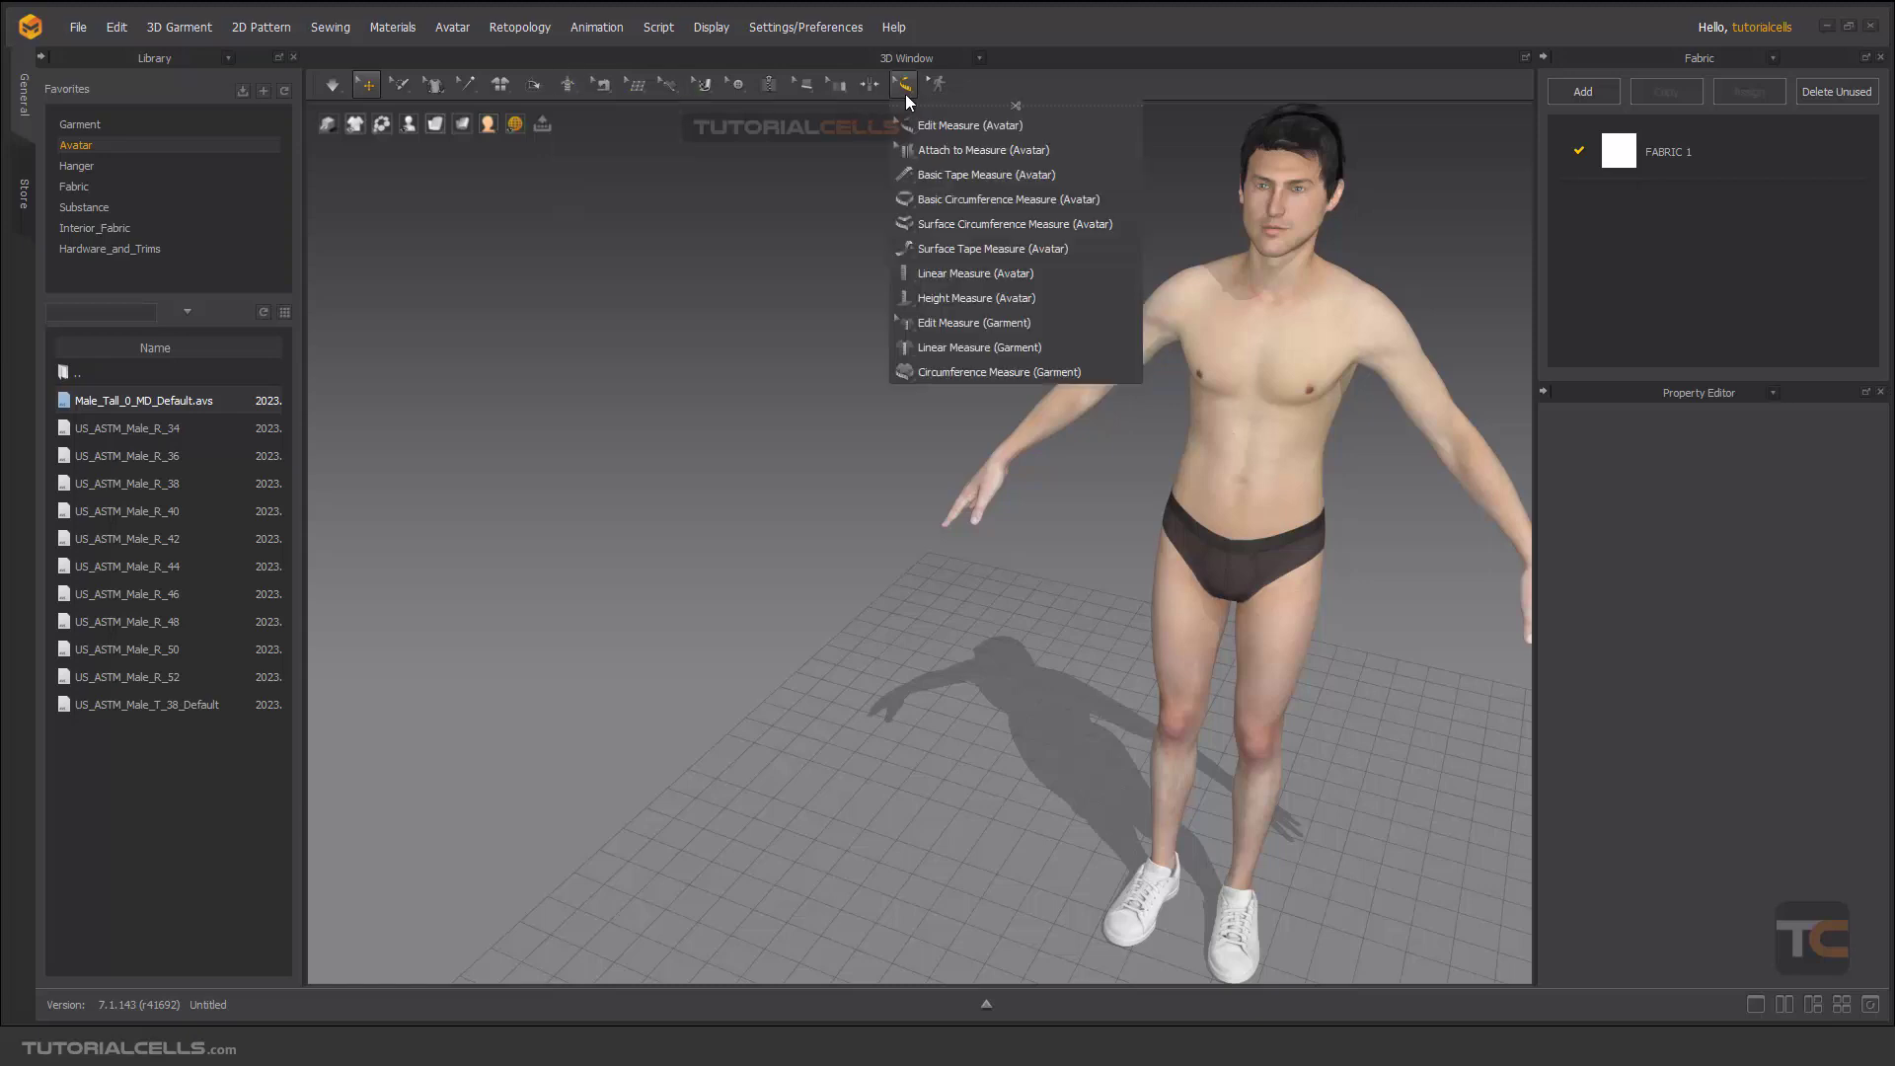
pyautogui.click(1005, 298)
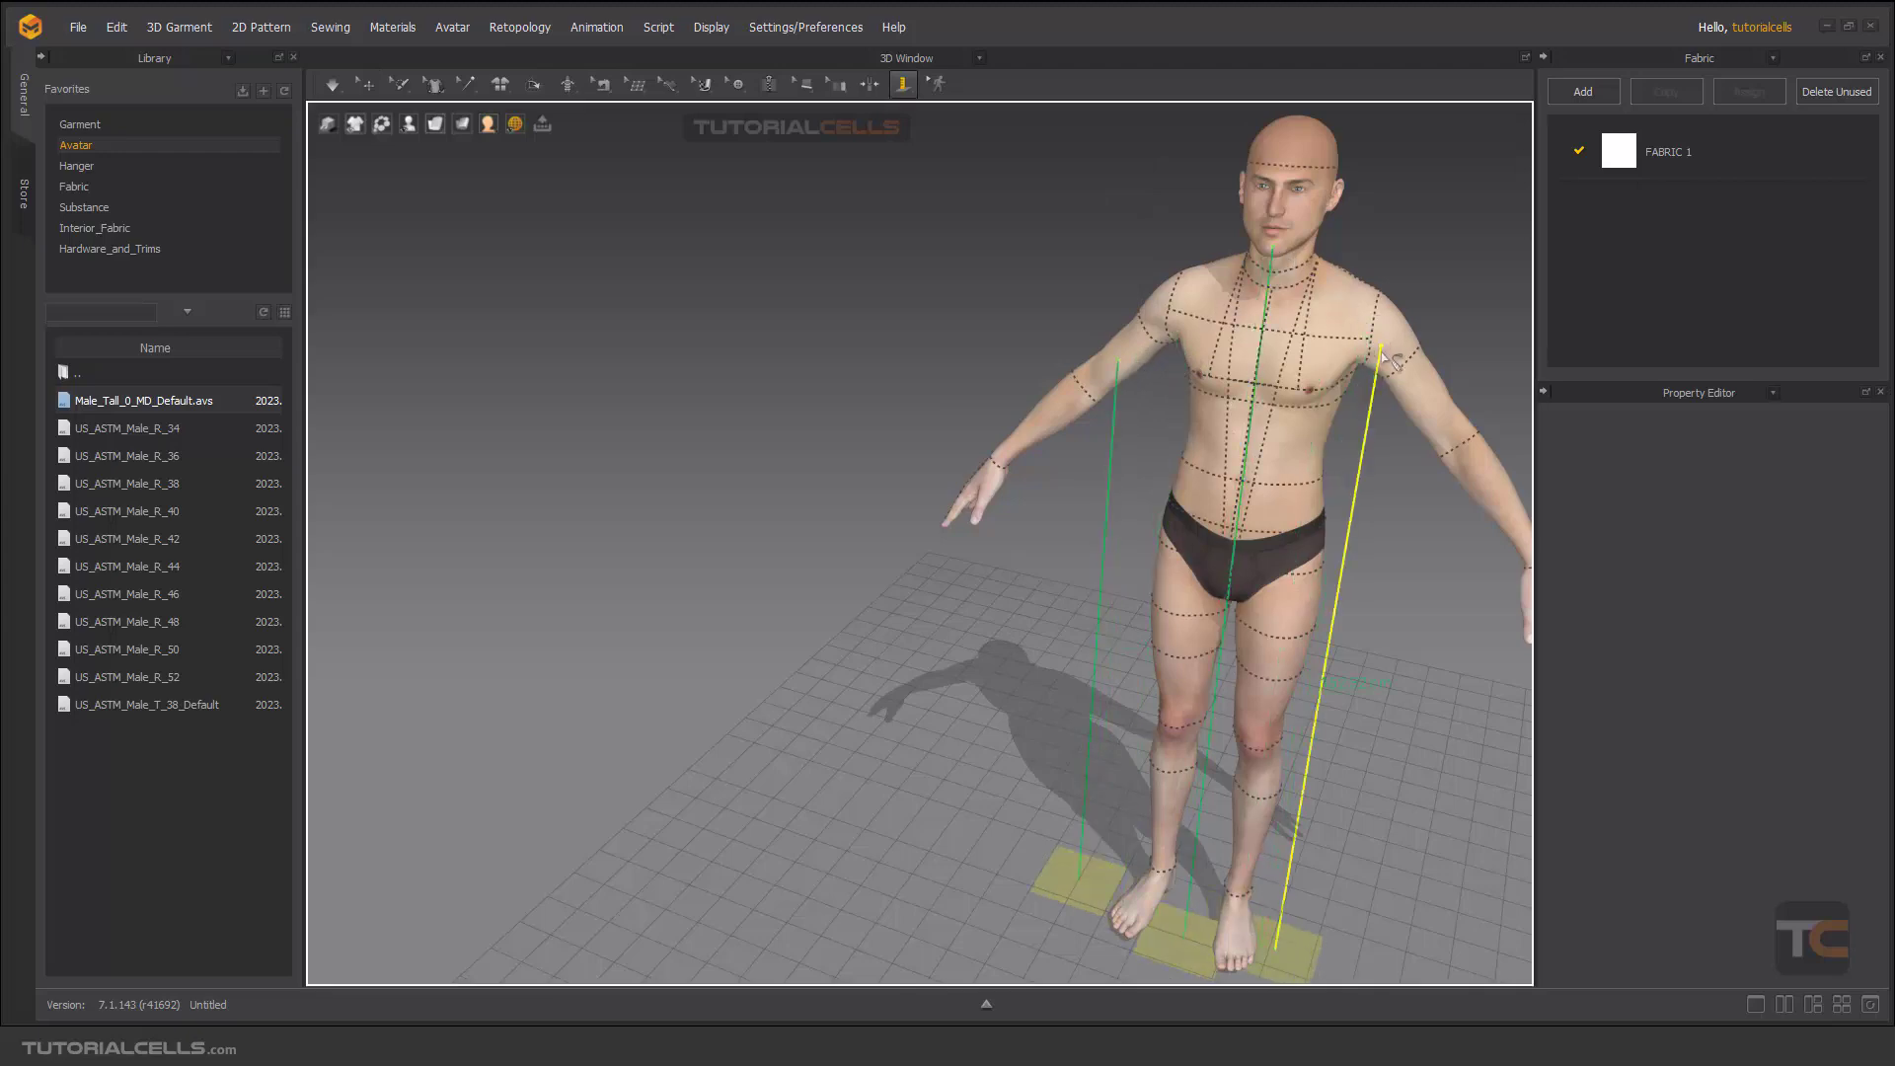
pyautogui.click(1306, 458)
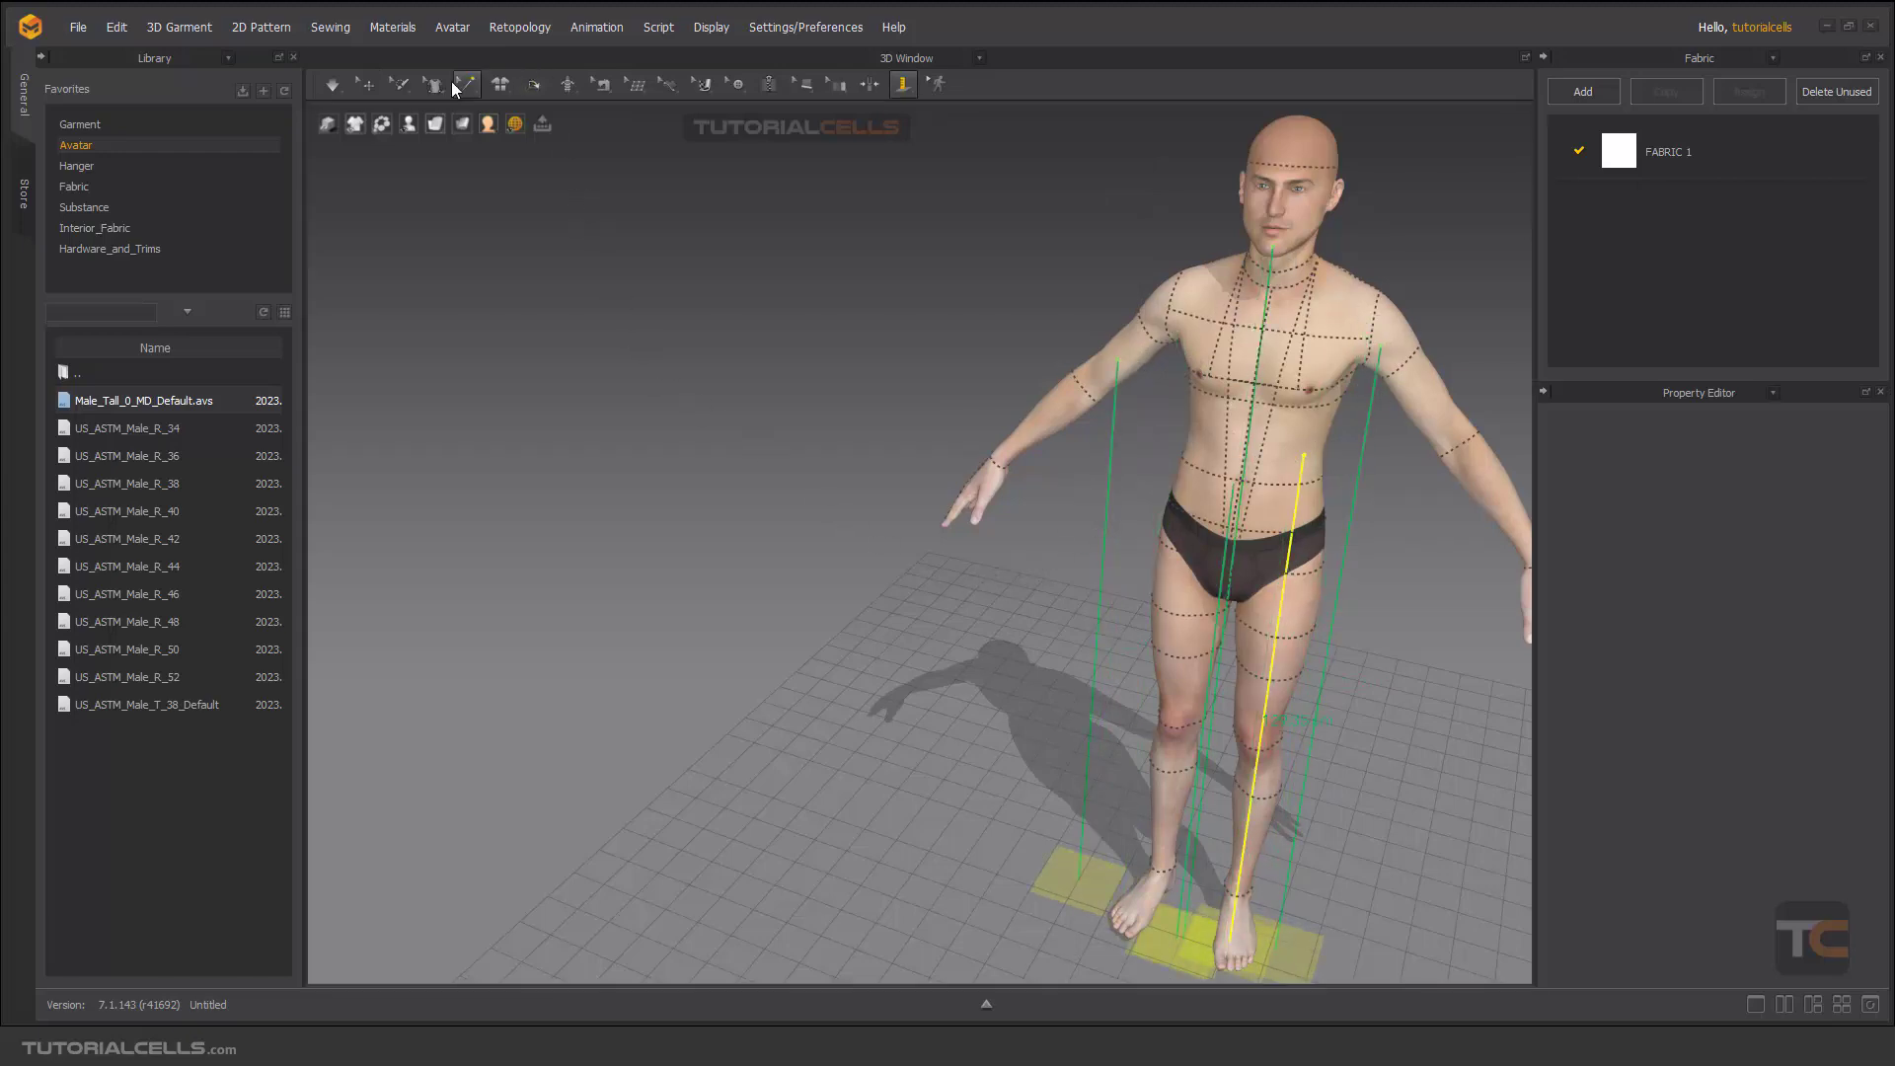
pyautogui.click(334, 97)
pyautogui.click(340, 122)
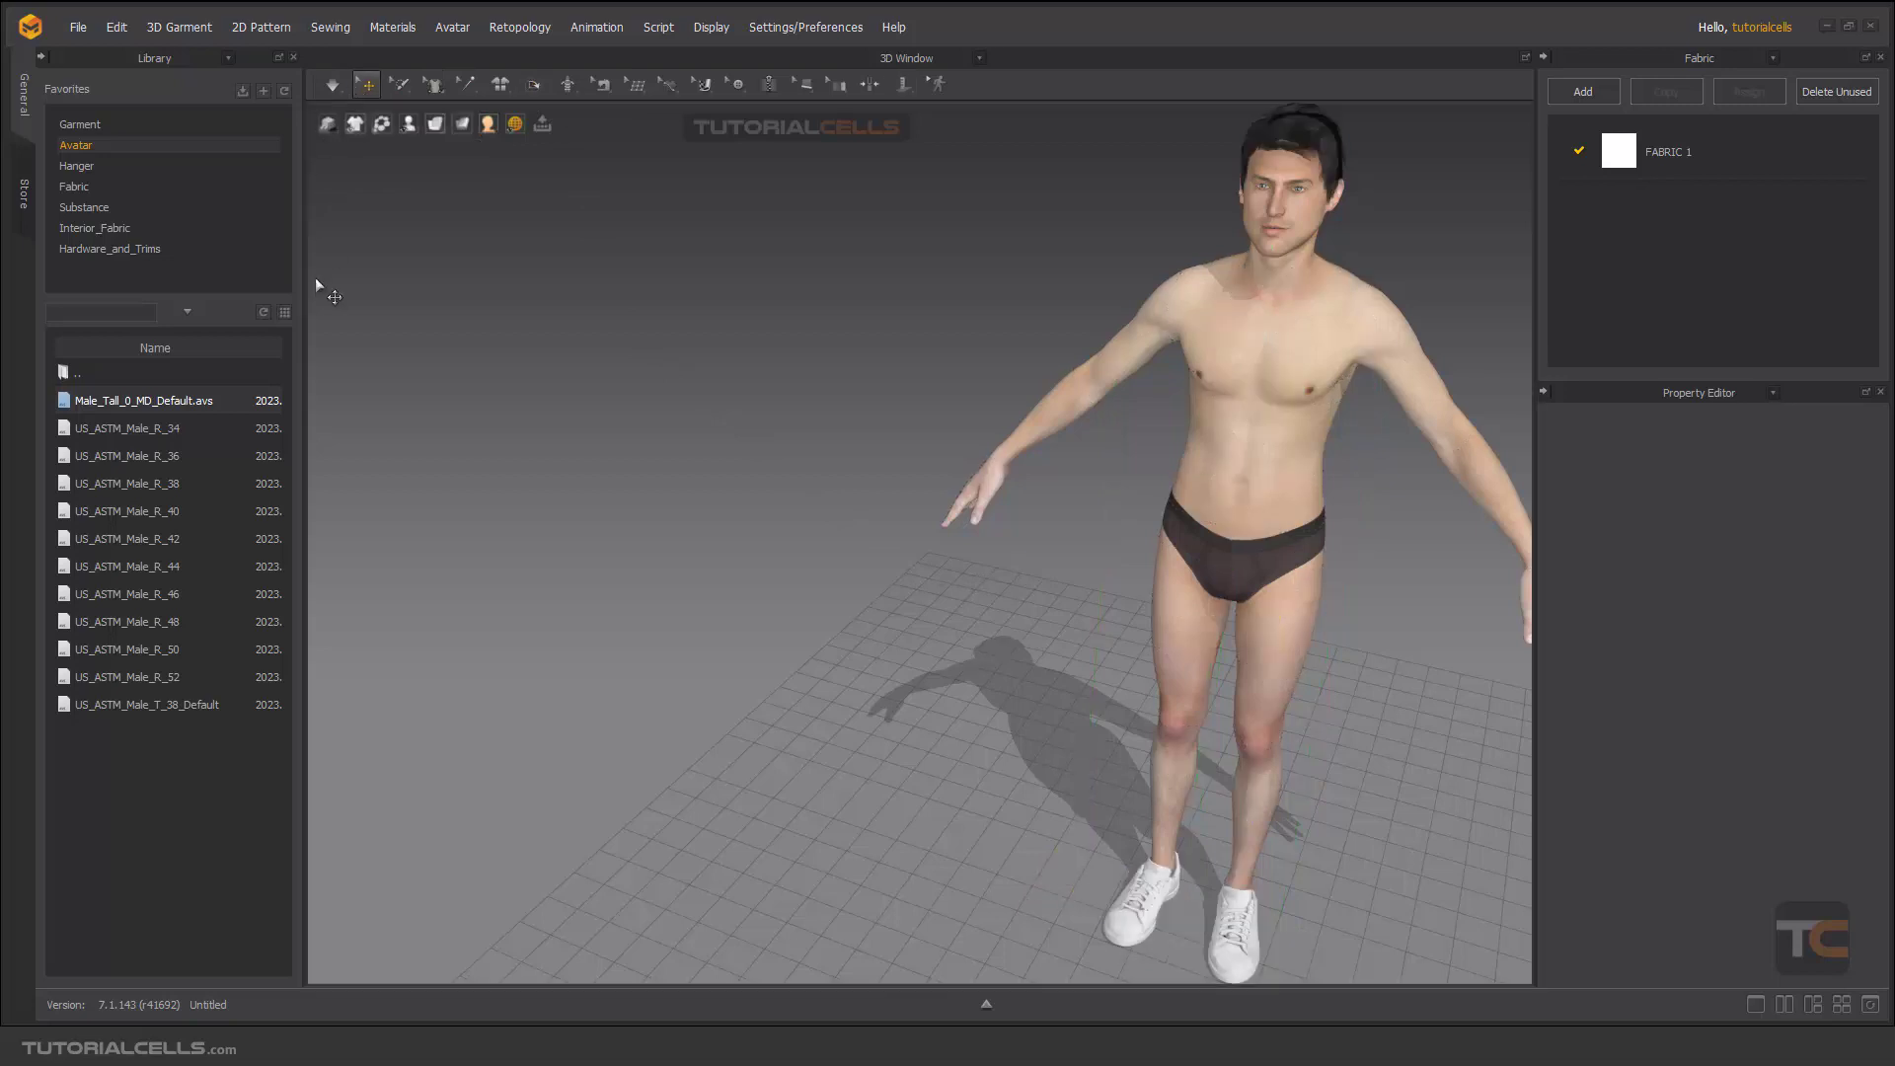
# Step: Show the Garment library folder as thumbnails
pyautogui.click(91, 126)
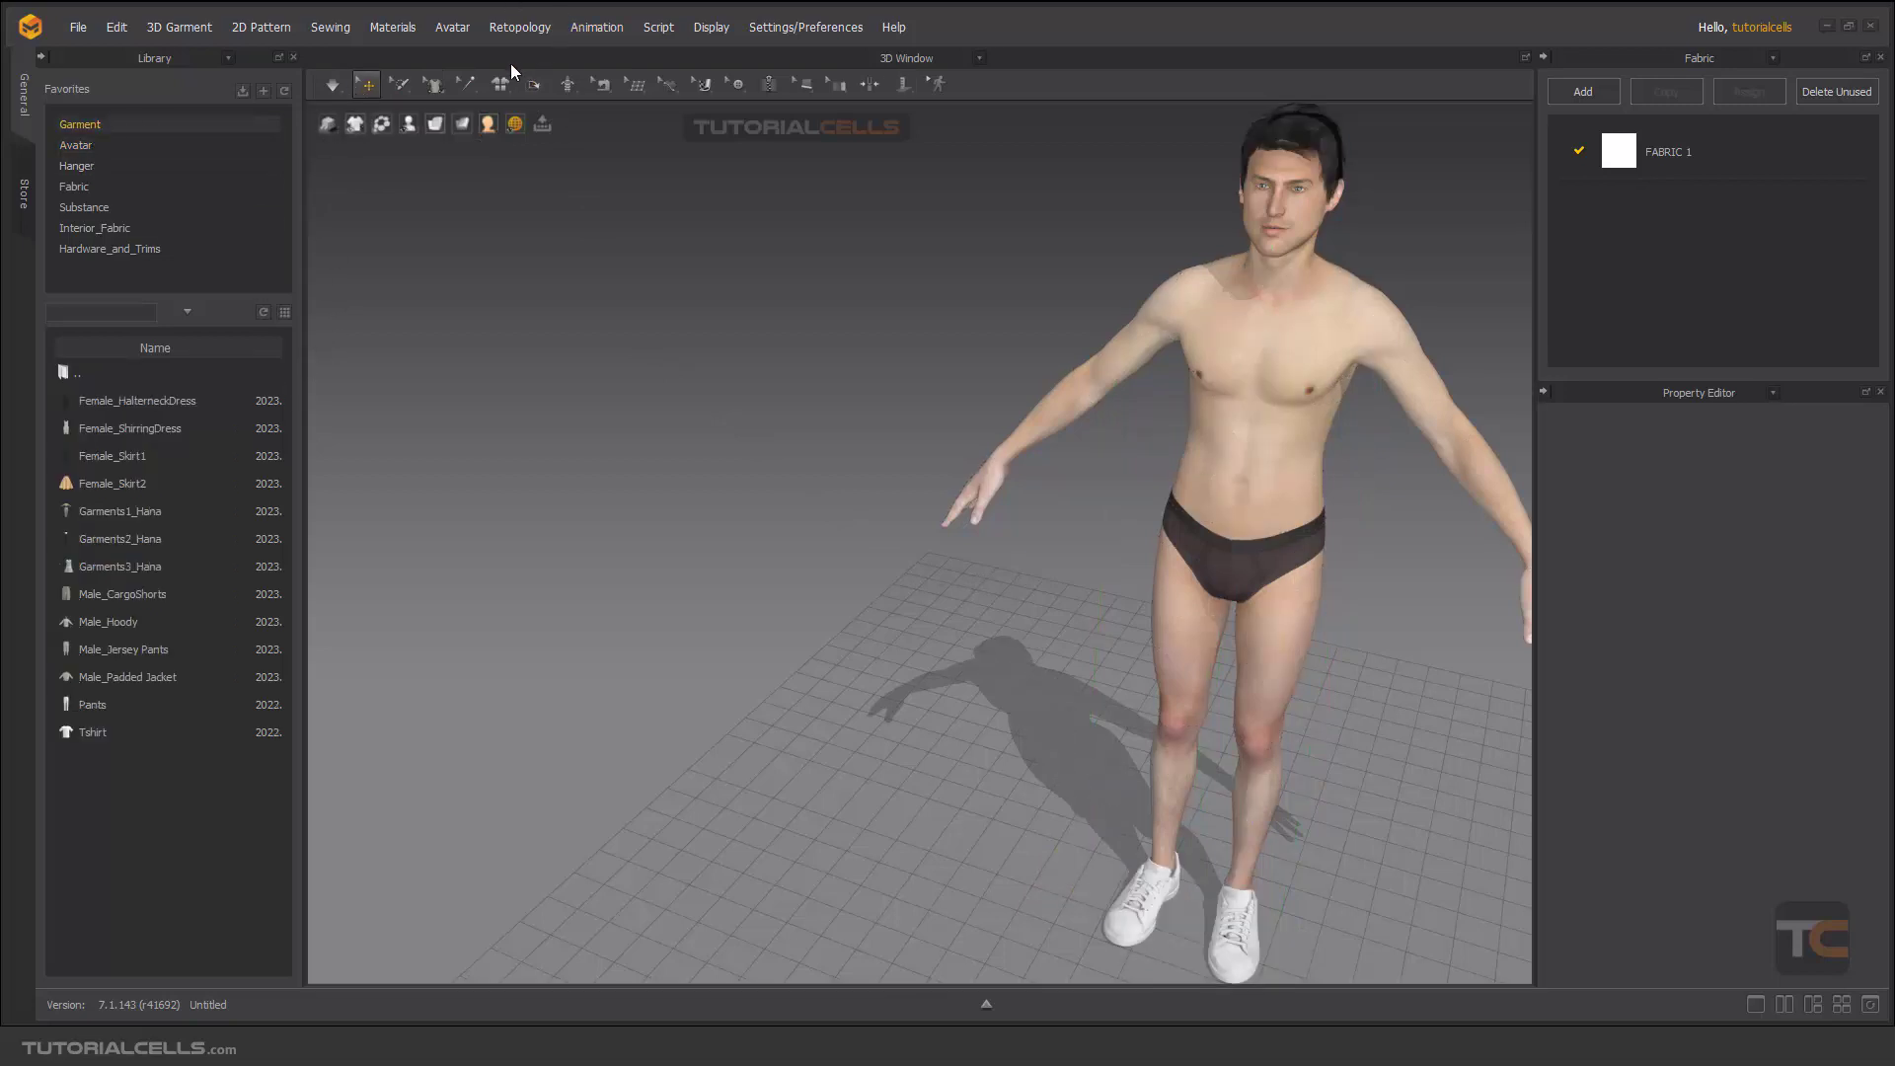
pyautogui.click(285, 312)
# Step: Reopen the Avatar Editor and review the details of the listed height measures
pyautogui.click(458, 33)
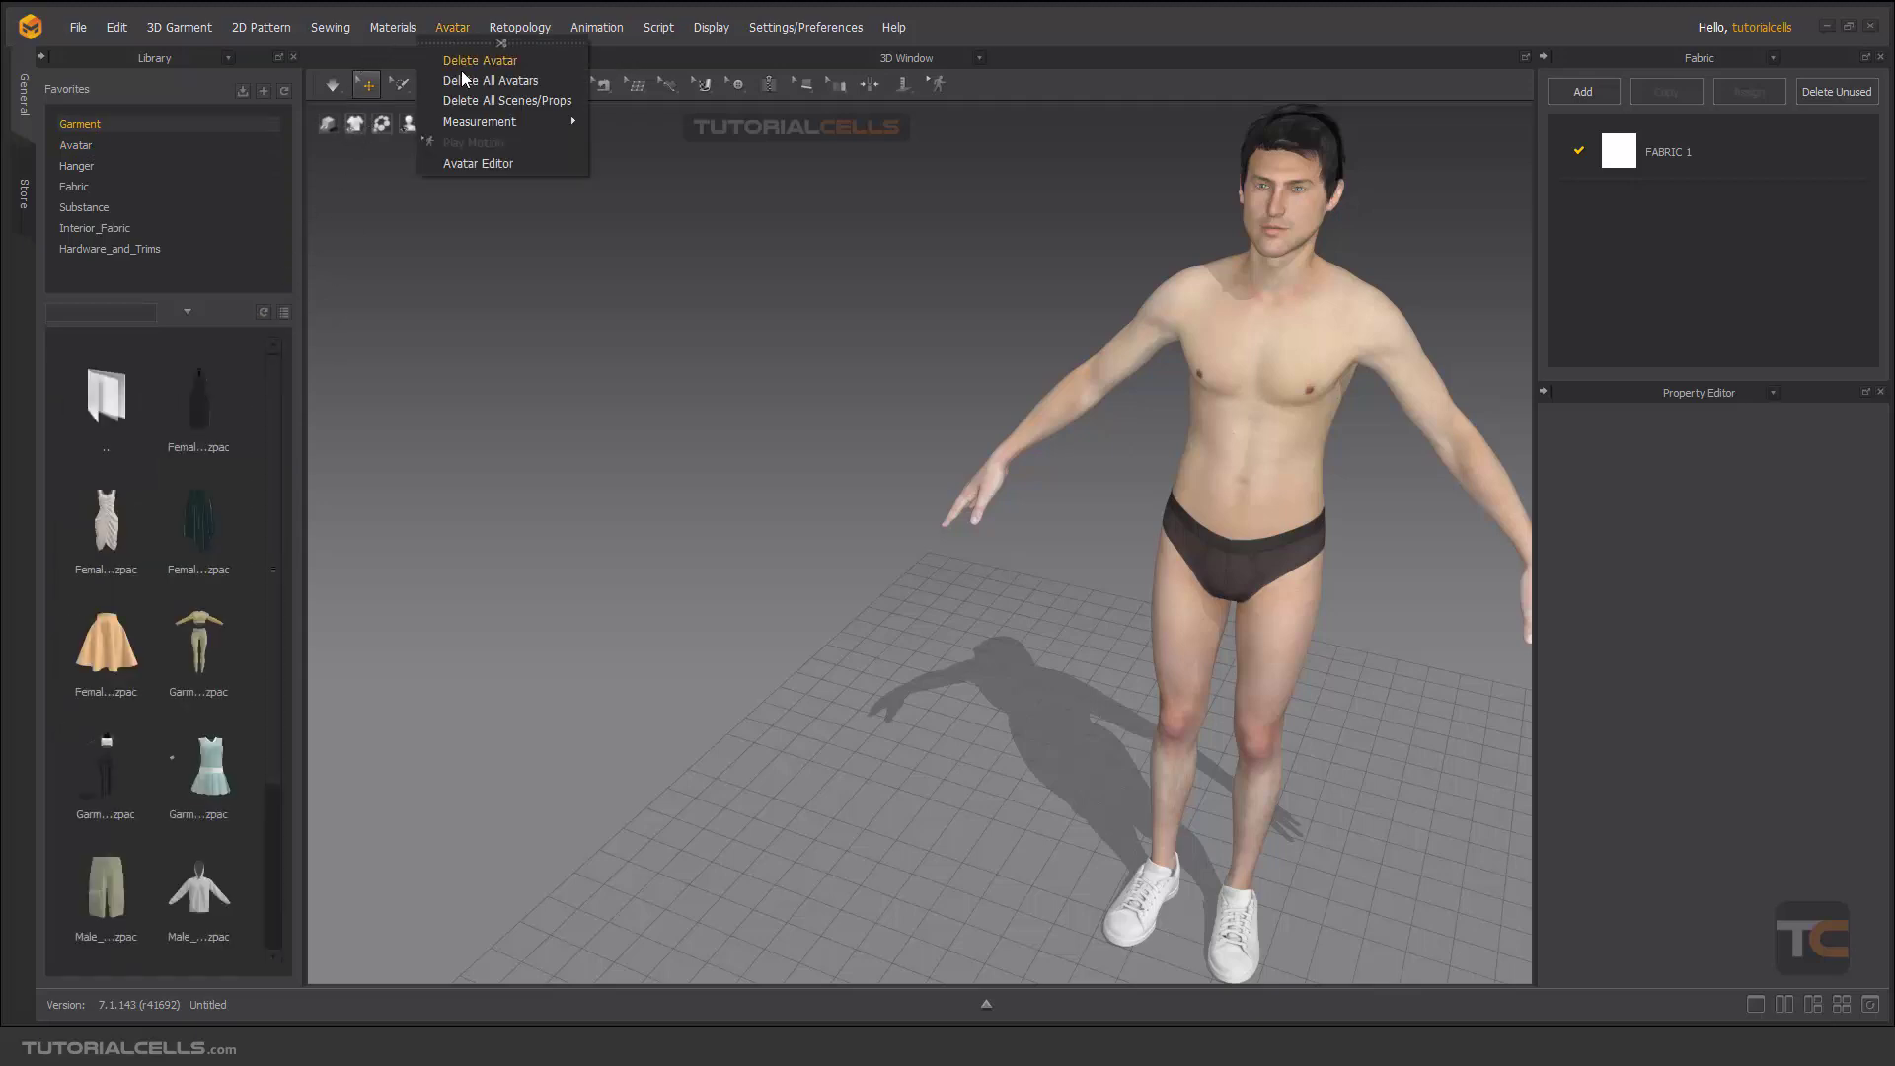
pyautogui.click(474, 157)
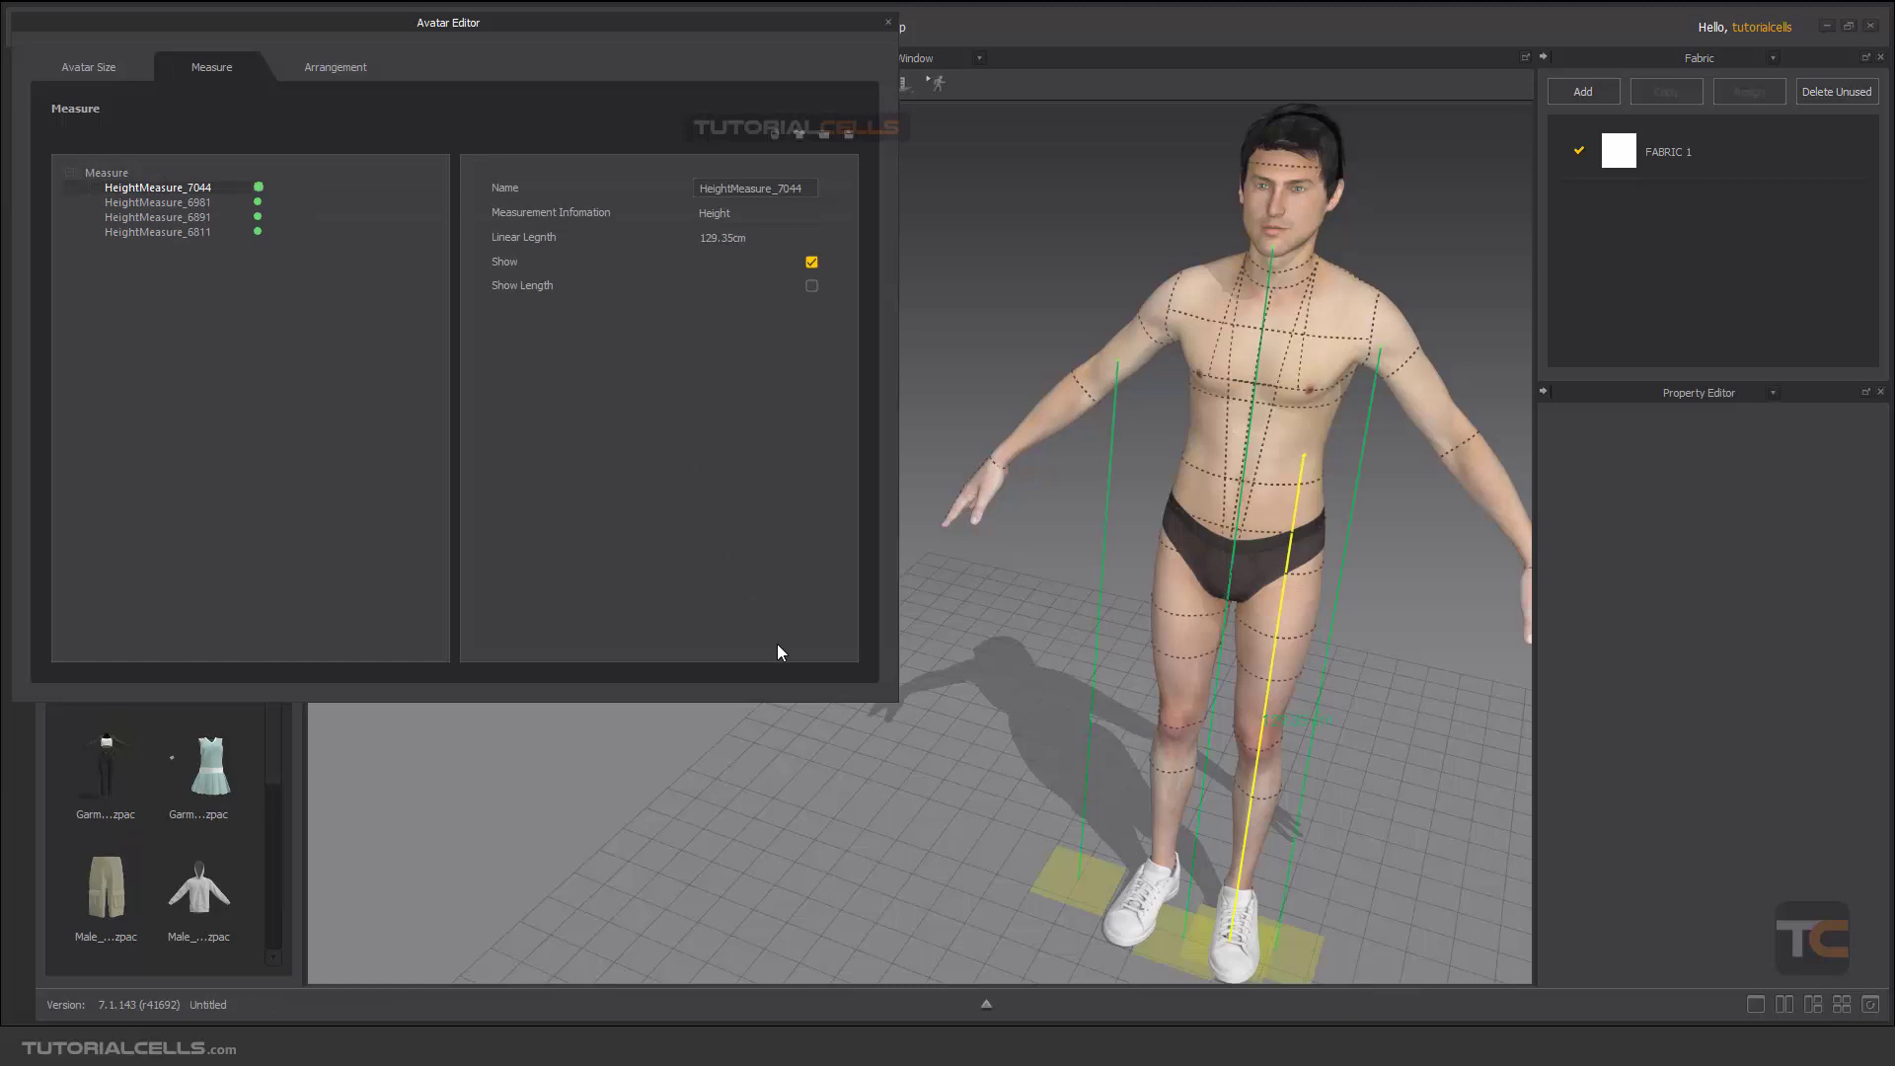
pyautogui.click(176, 202)
pyautogui.click(182, 217)
# Step: Delete all four height measures from the avatar's measure list, working from the last entry up
pyautogui.click(182, 233)
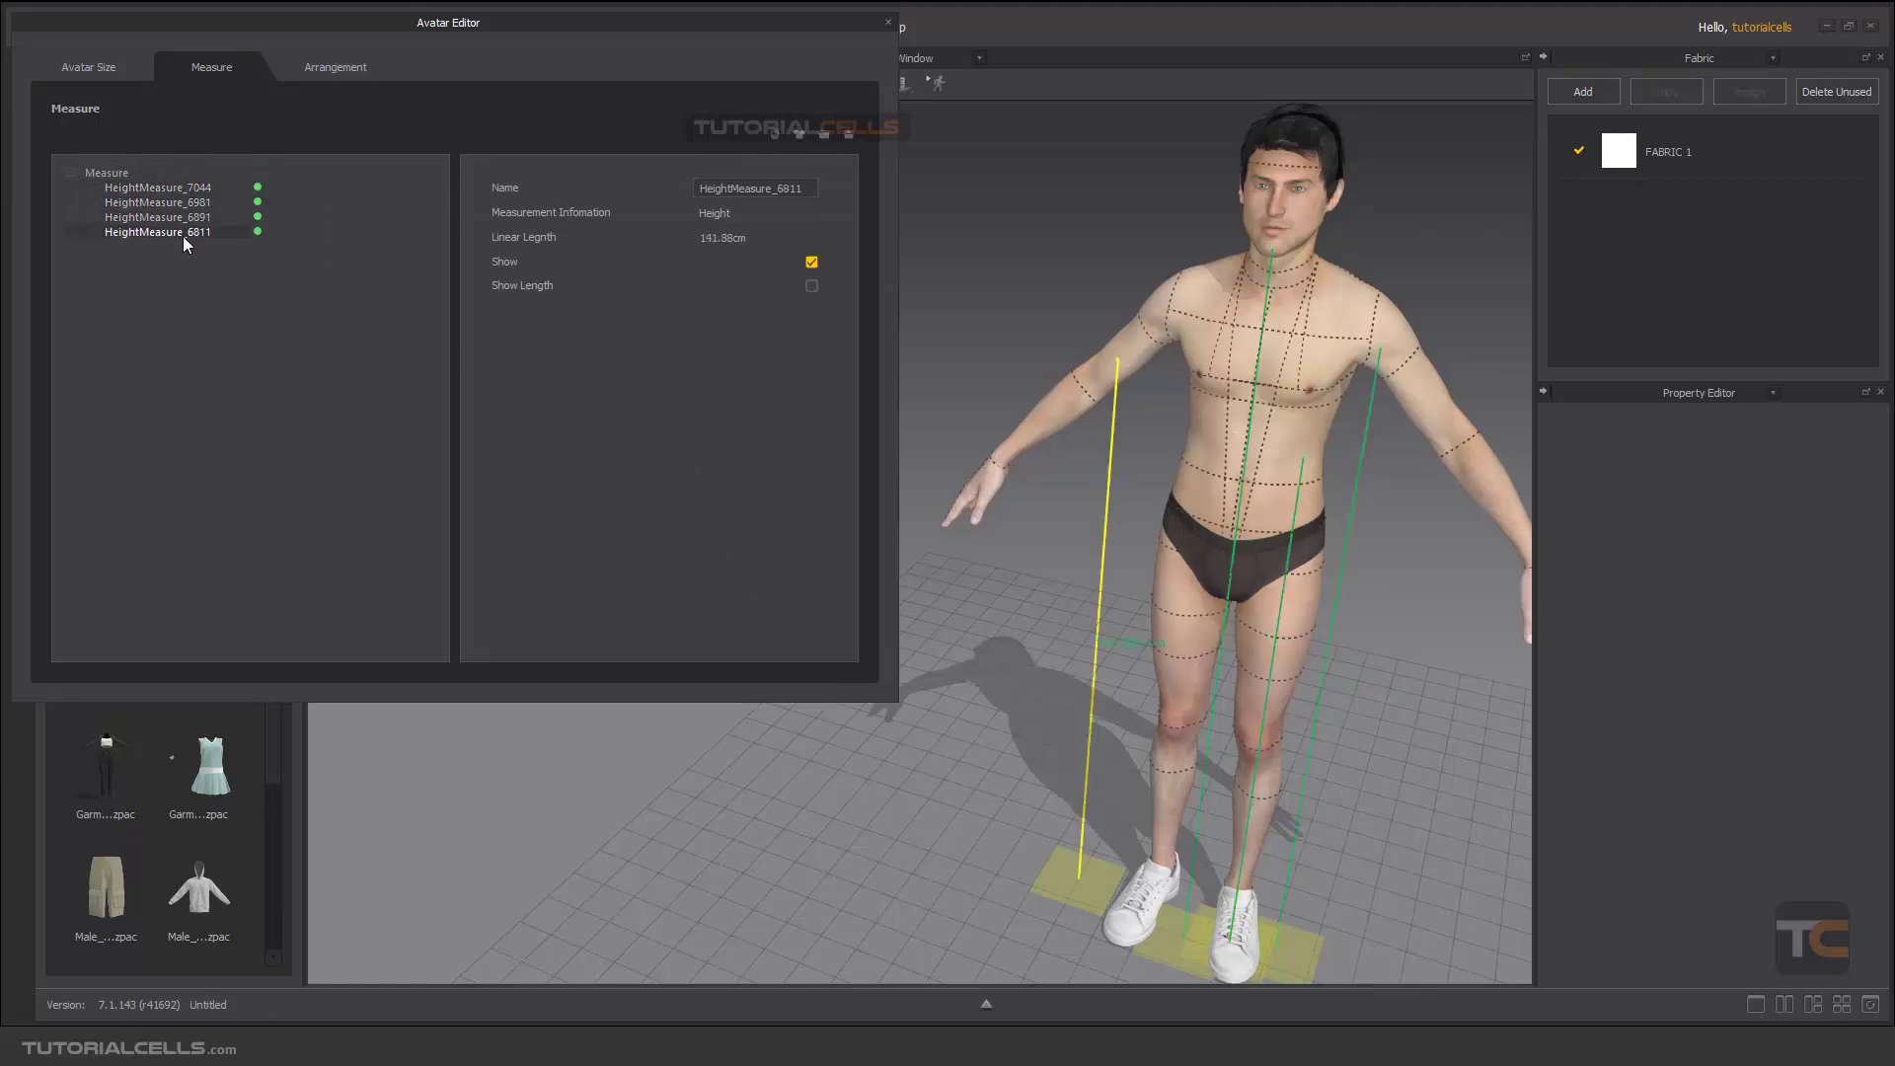
pyautogui.press('Delete')
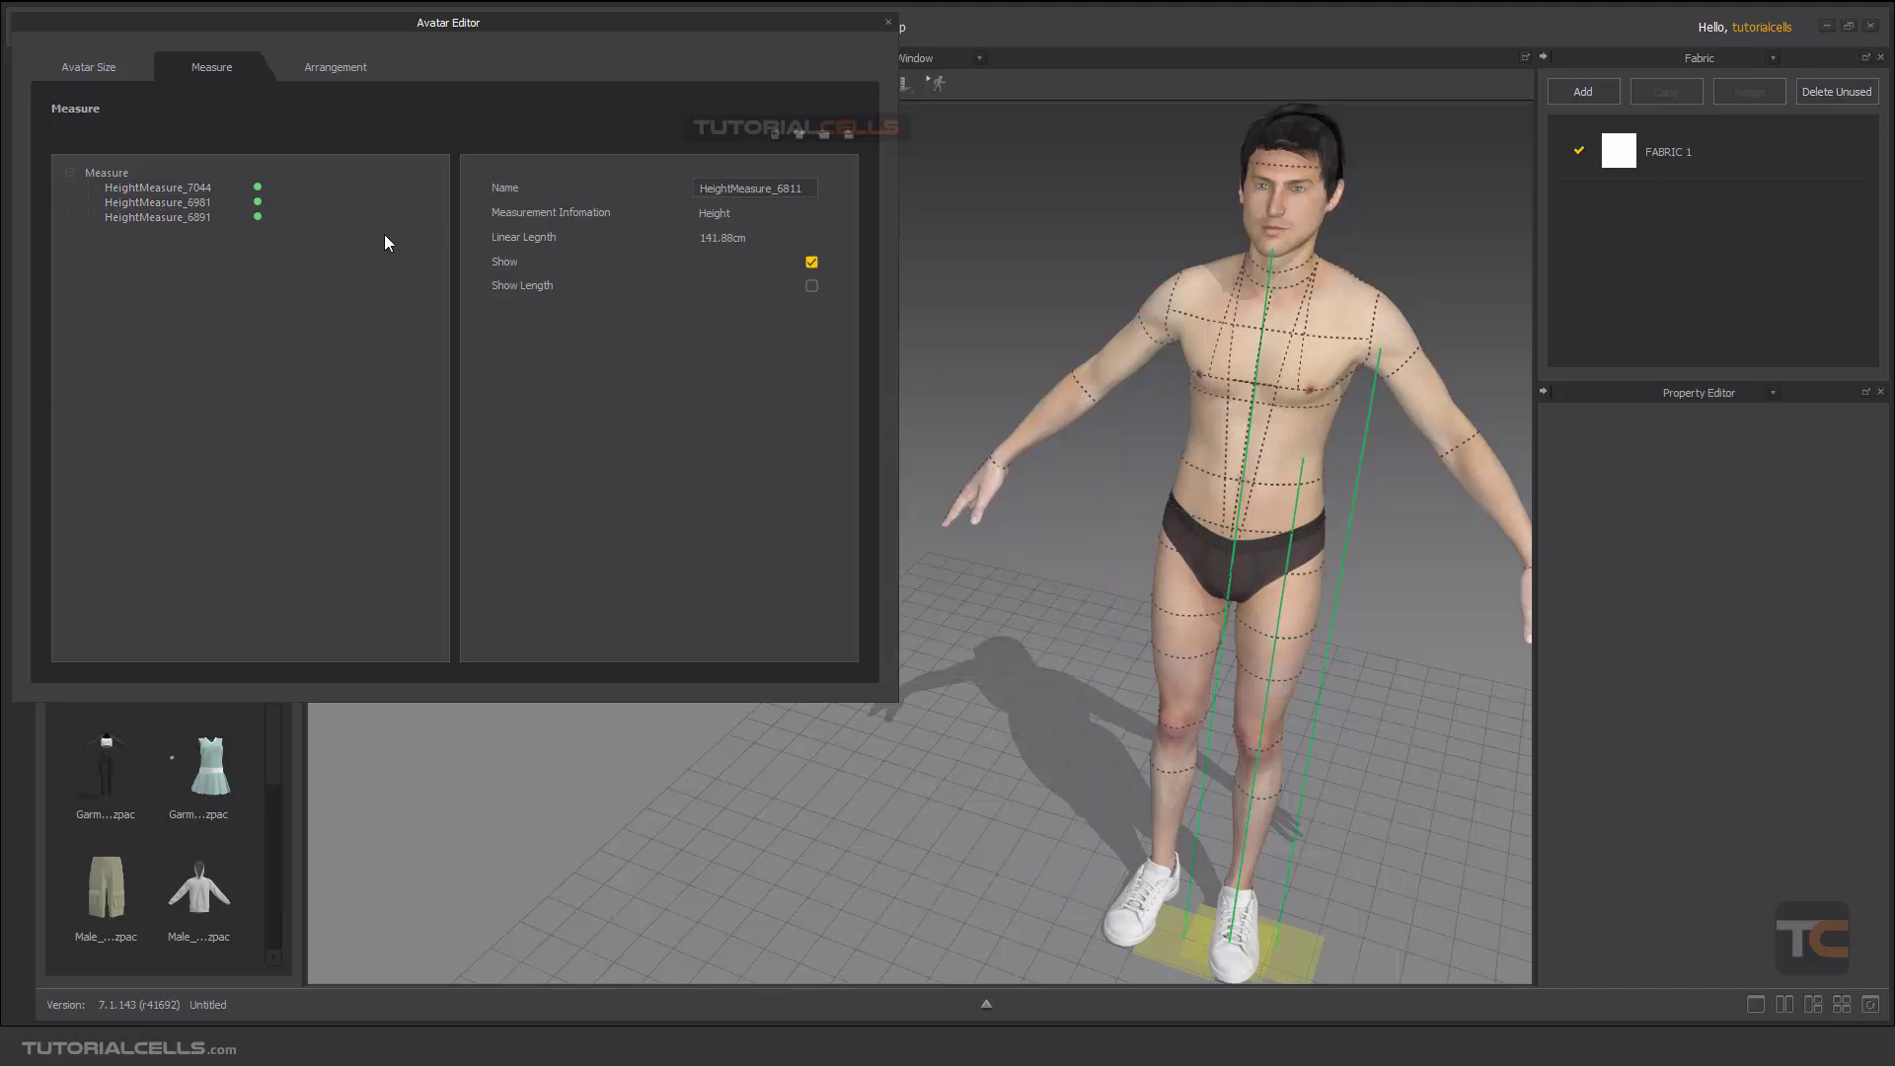
pyautogui.click(225, 219)
pyautogui.press('Delete')
pyautogui.click(217, 204)
pyautogui.press('Delete')
pyautogui.click(217, 189)
pyautogui.press('Delete')
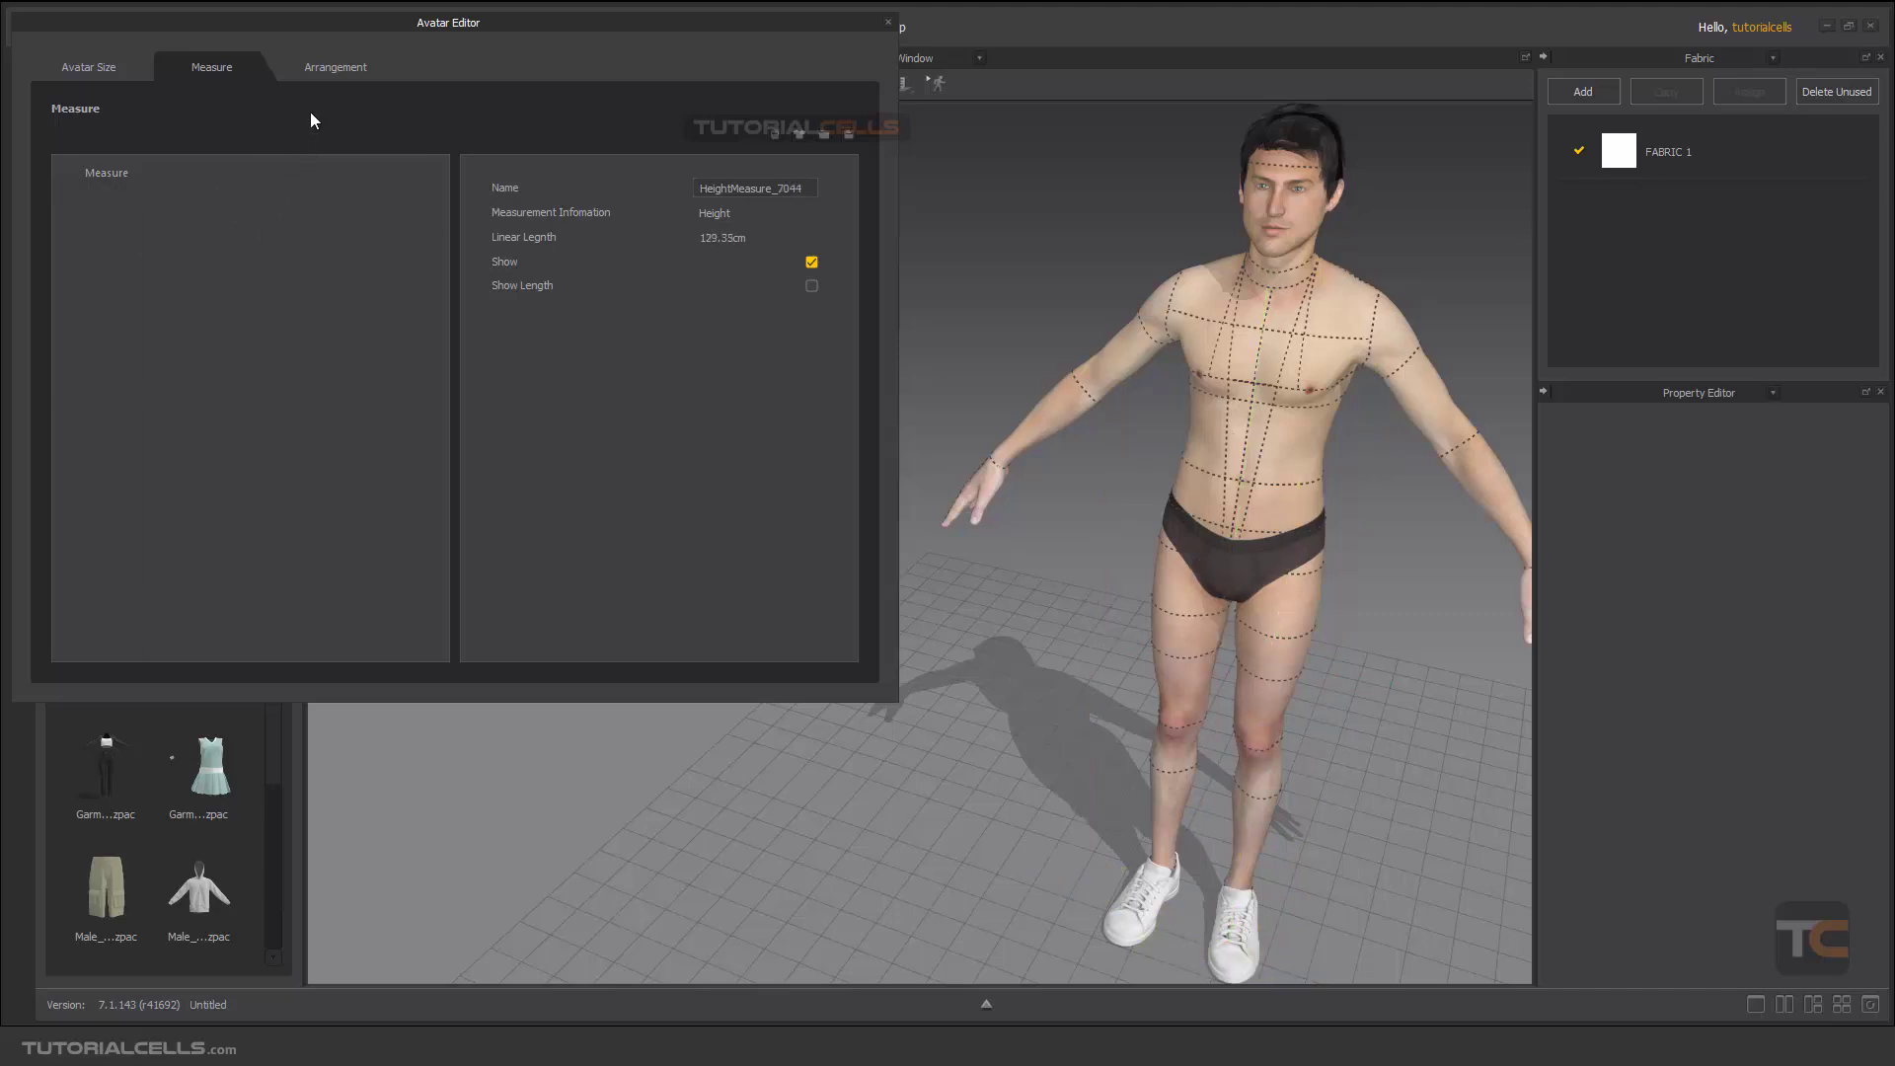
# Step: Examine the avatar's arrangement volumes and the Wrist_Front_R, Wrist_Back_R and Wrist_Back_L placement points, and return to the avatar size settings
pyautogui.click(328, 74)
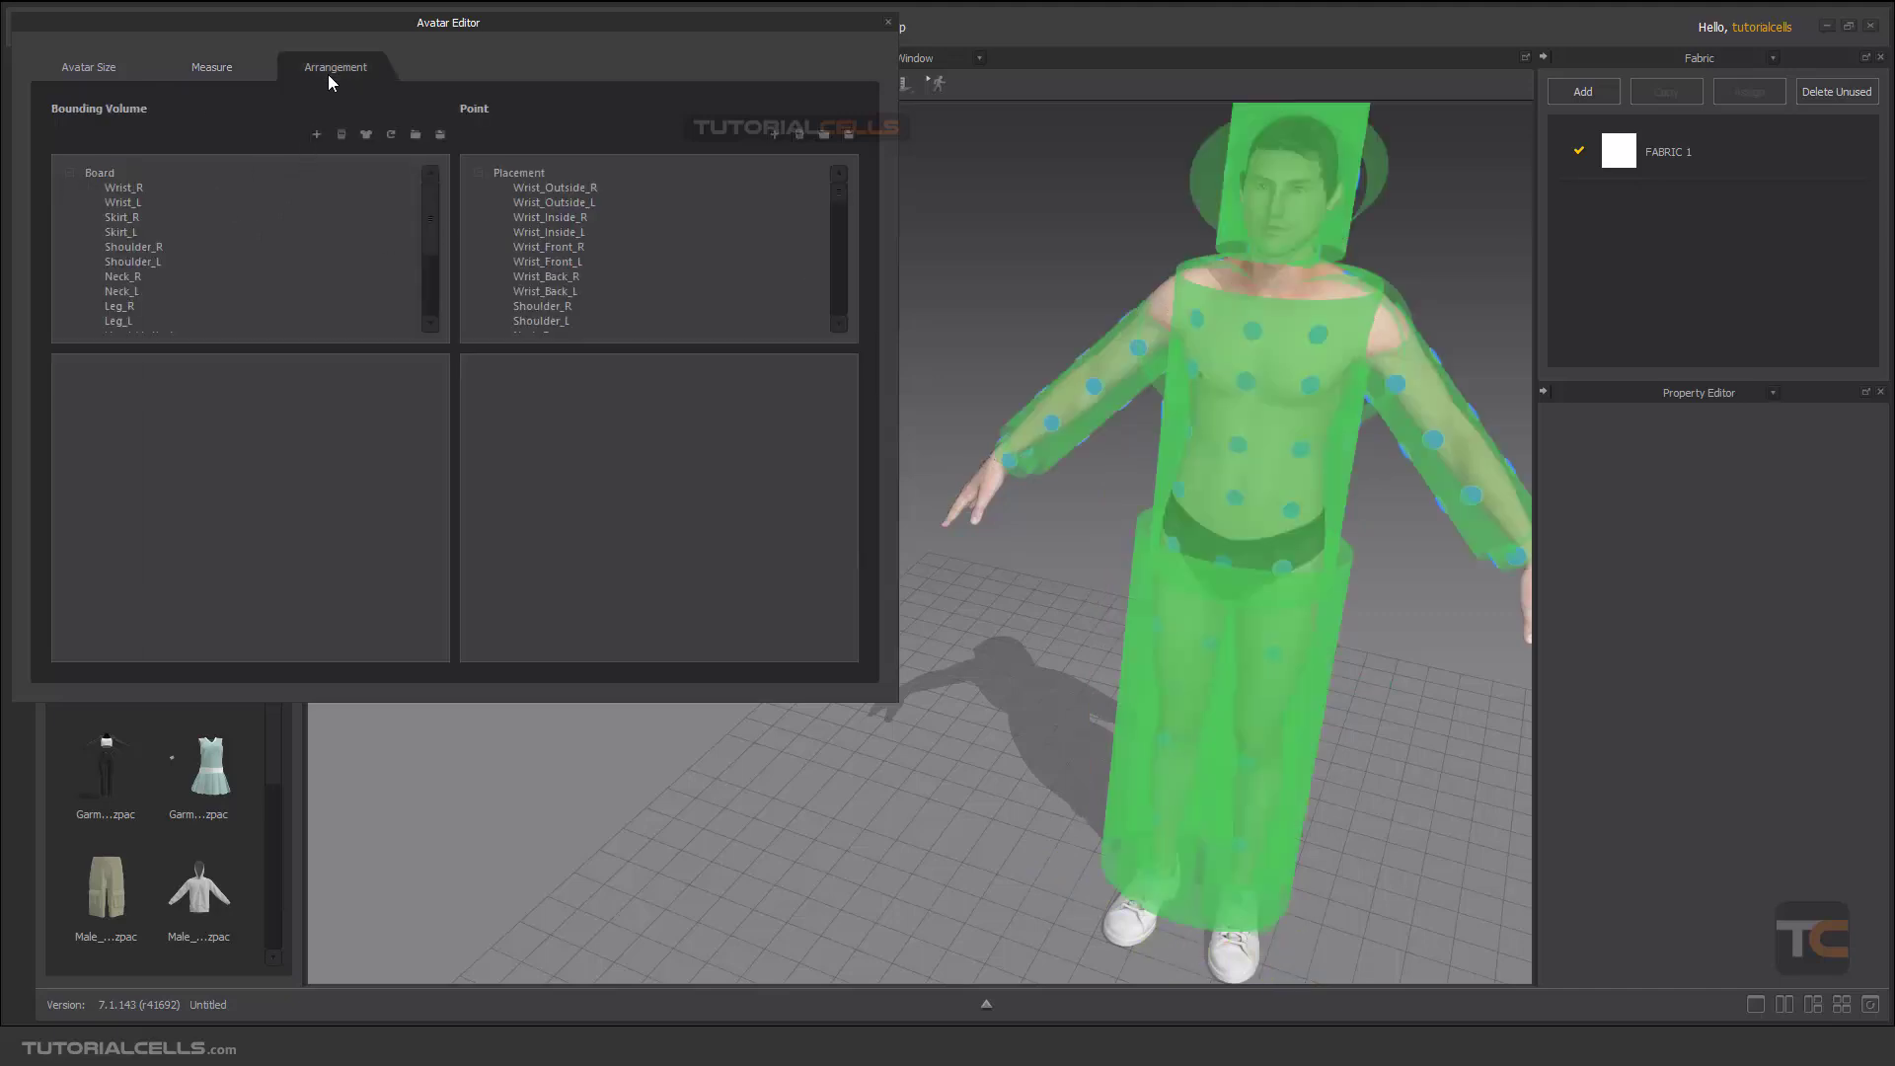
pyautogui.moveTo(1165, 365); pyautogui.dragTo(1123, 410, button='right')
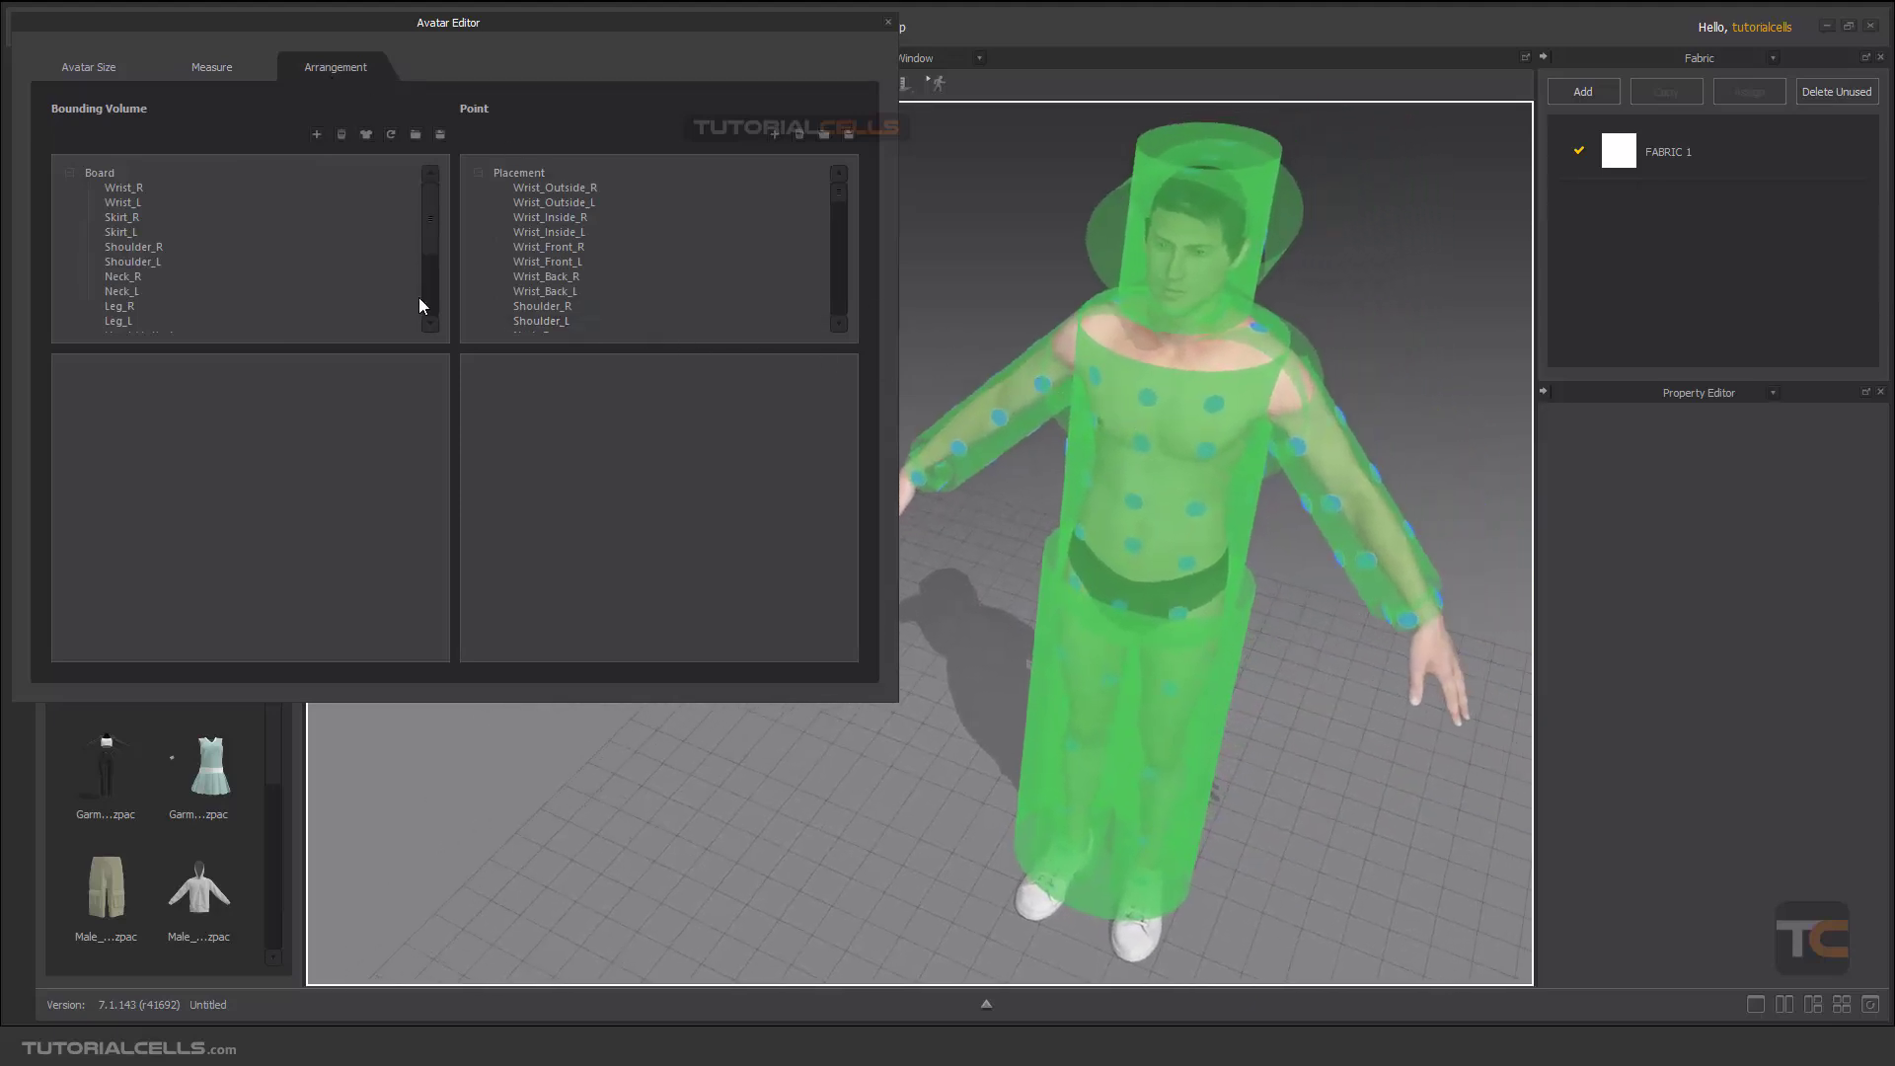
pyautogui.click(549, 247)
pyautogui.click(550, 278)
pyautogui.click(549, 291)
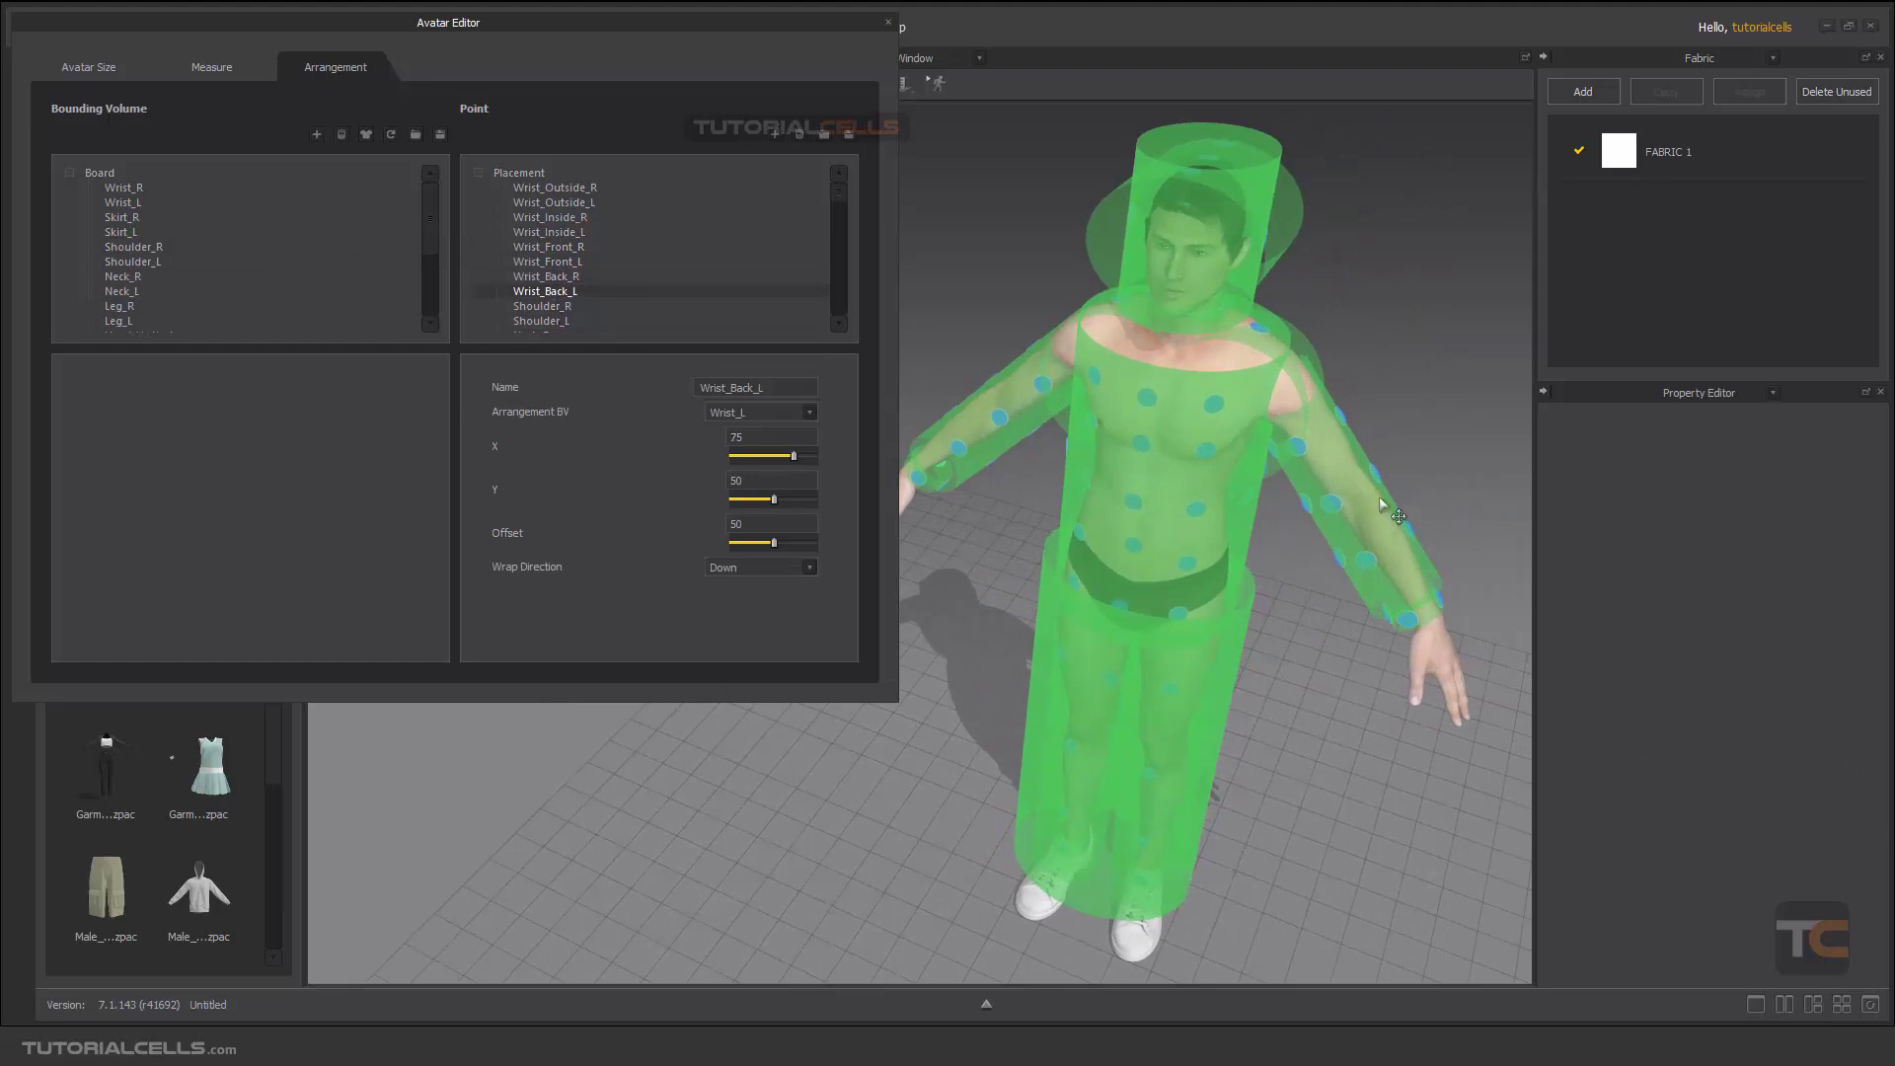
pyautogui.click(98, 69)
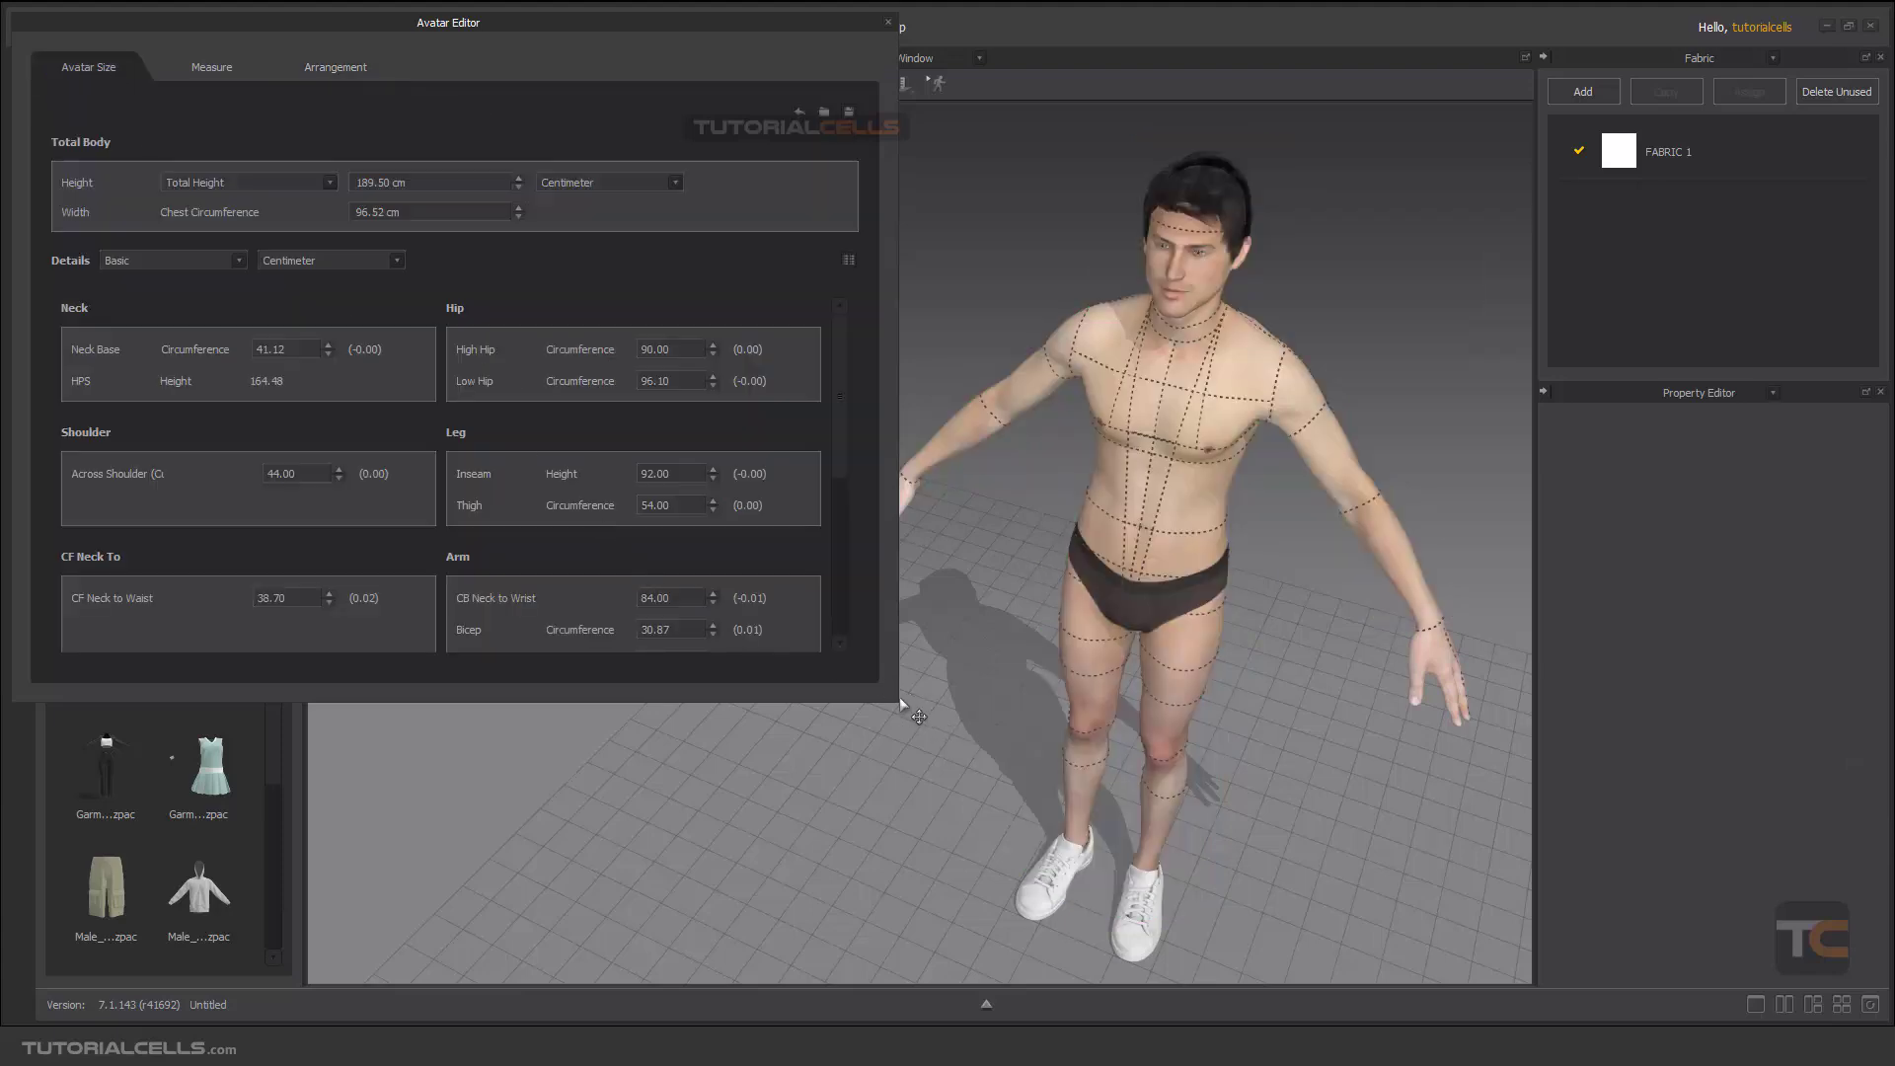
# Step: Enlarge the Avatar Editor and examine the Basic details, including the High Hip and Low Hip circumferences on the avatar
pyautogui.moveTo(899, 700); pyautogui.dragTo(909, 982)
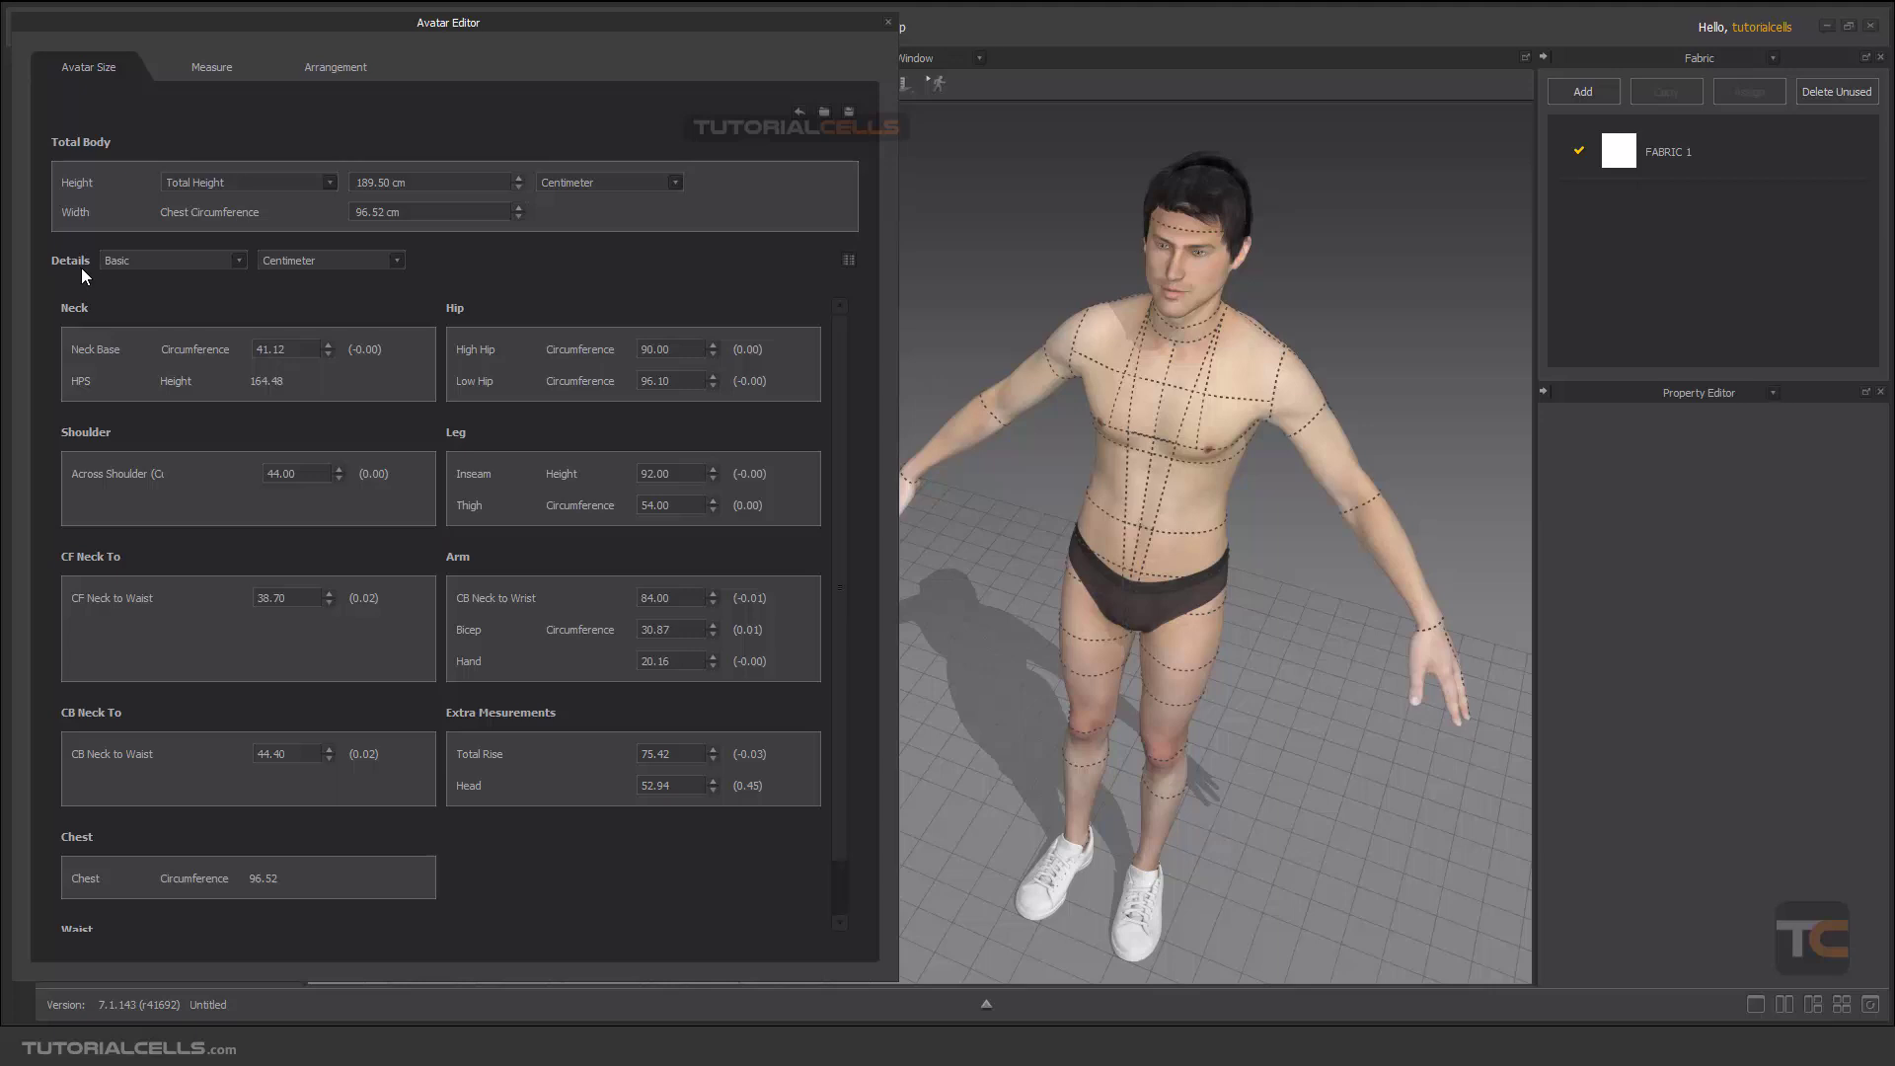
pyautogui.click(239, 263)
pyautogui.click(173, 277)
pyautogui.scroll(-1, 834, 582)
pyautogui.scroll(1, 829, 612)
pyautogui.doubleClick(691, 350)
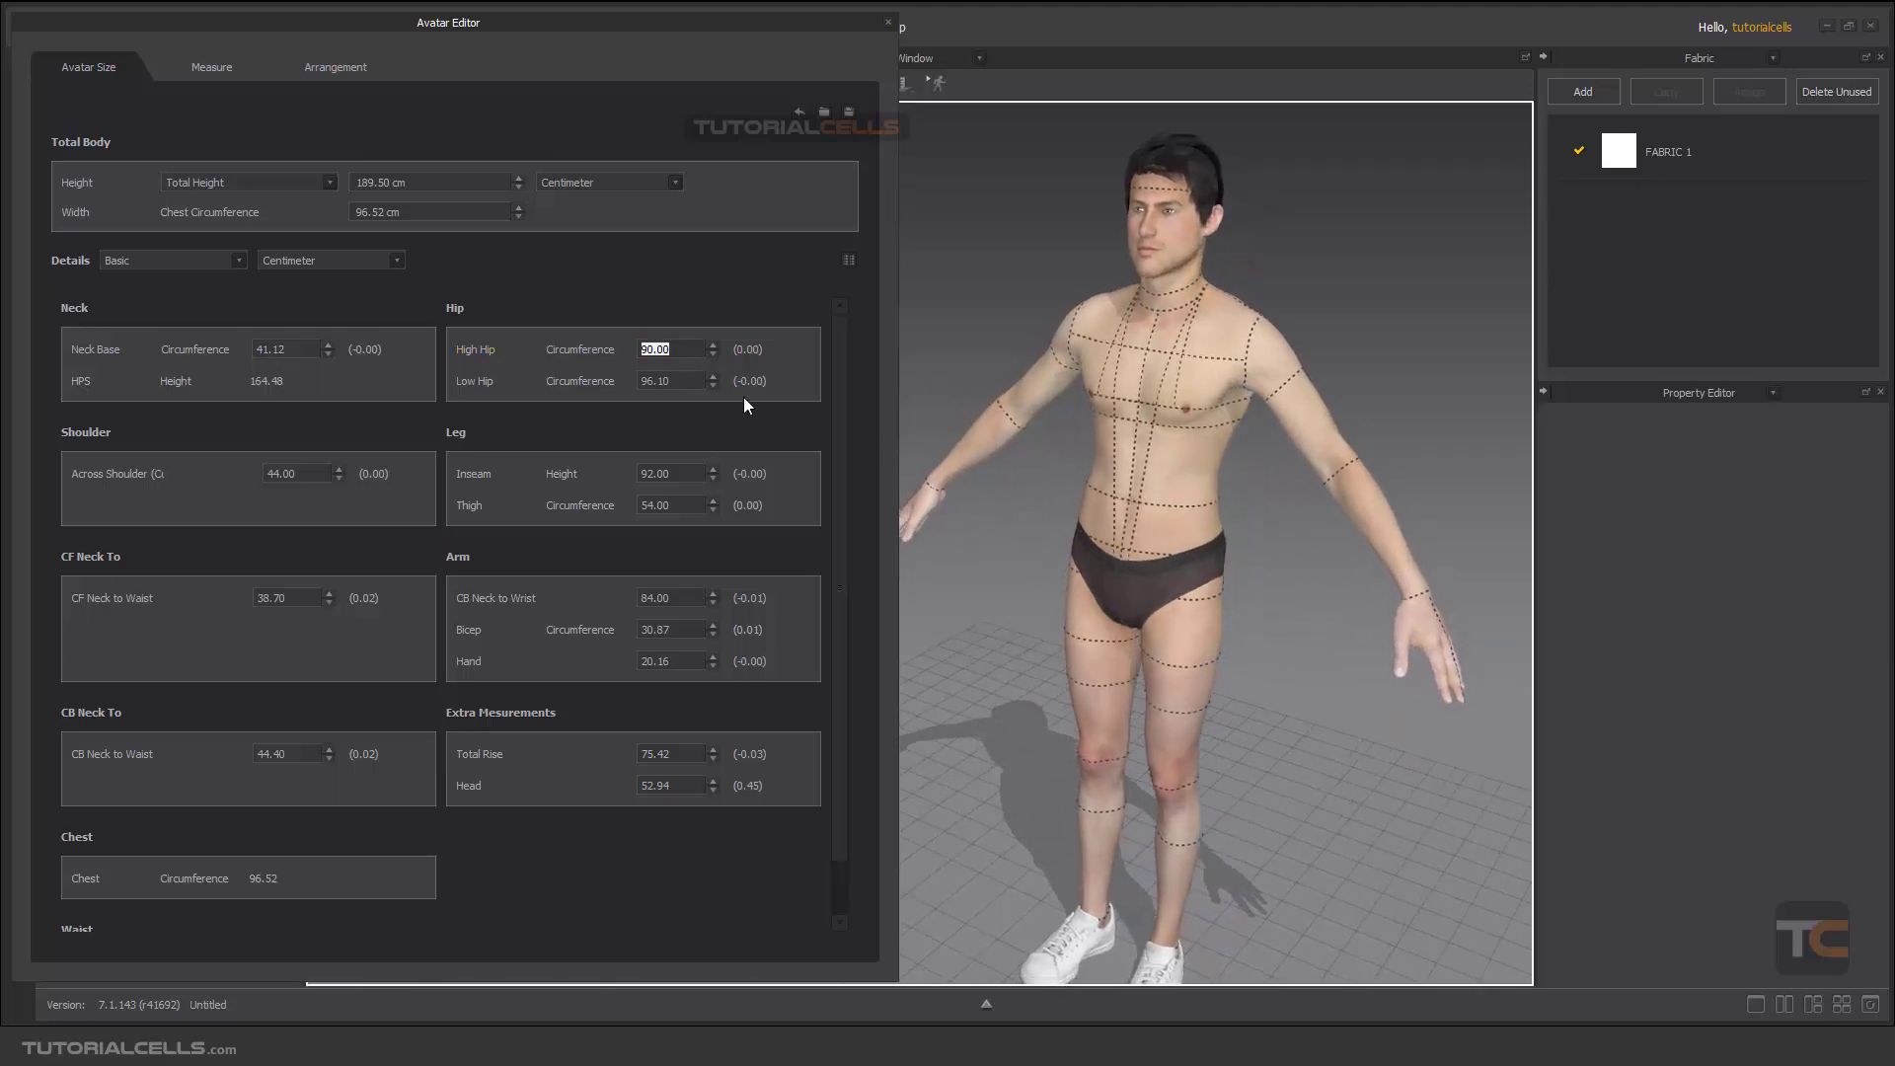
pyautogui.press('Tab')
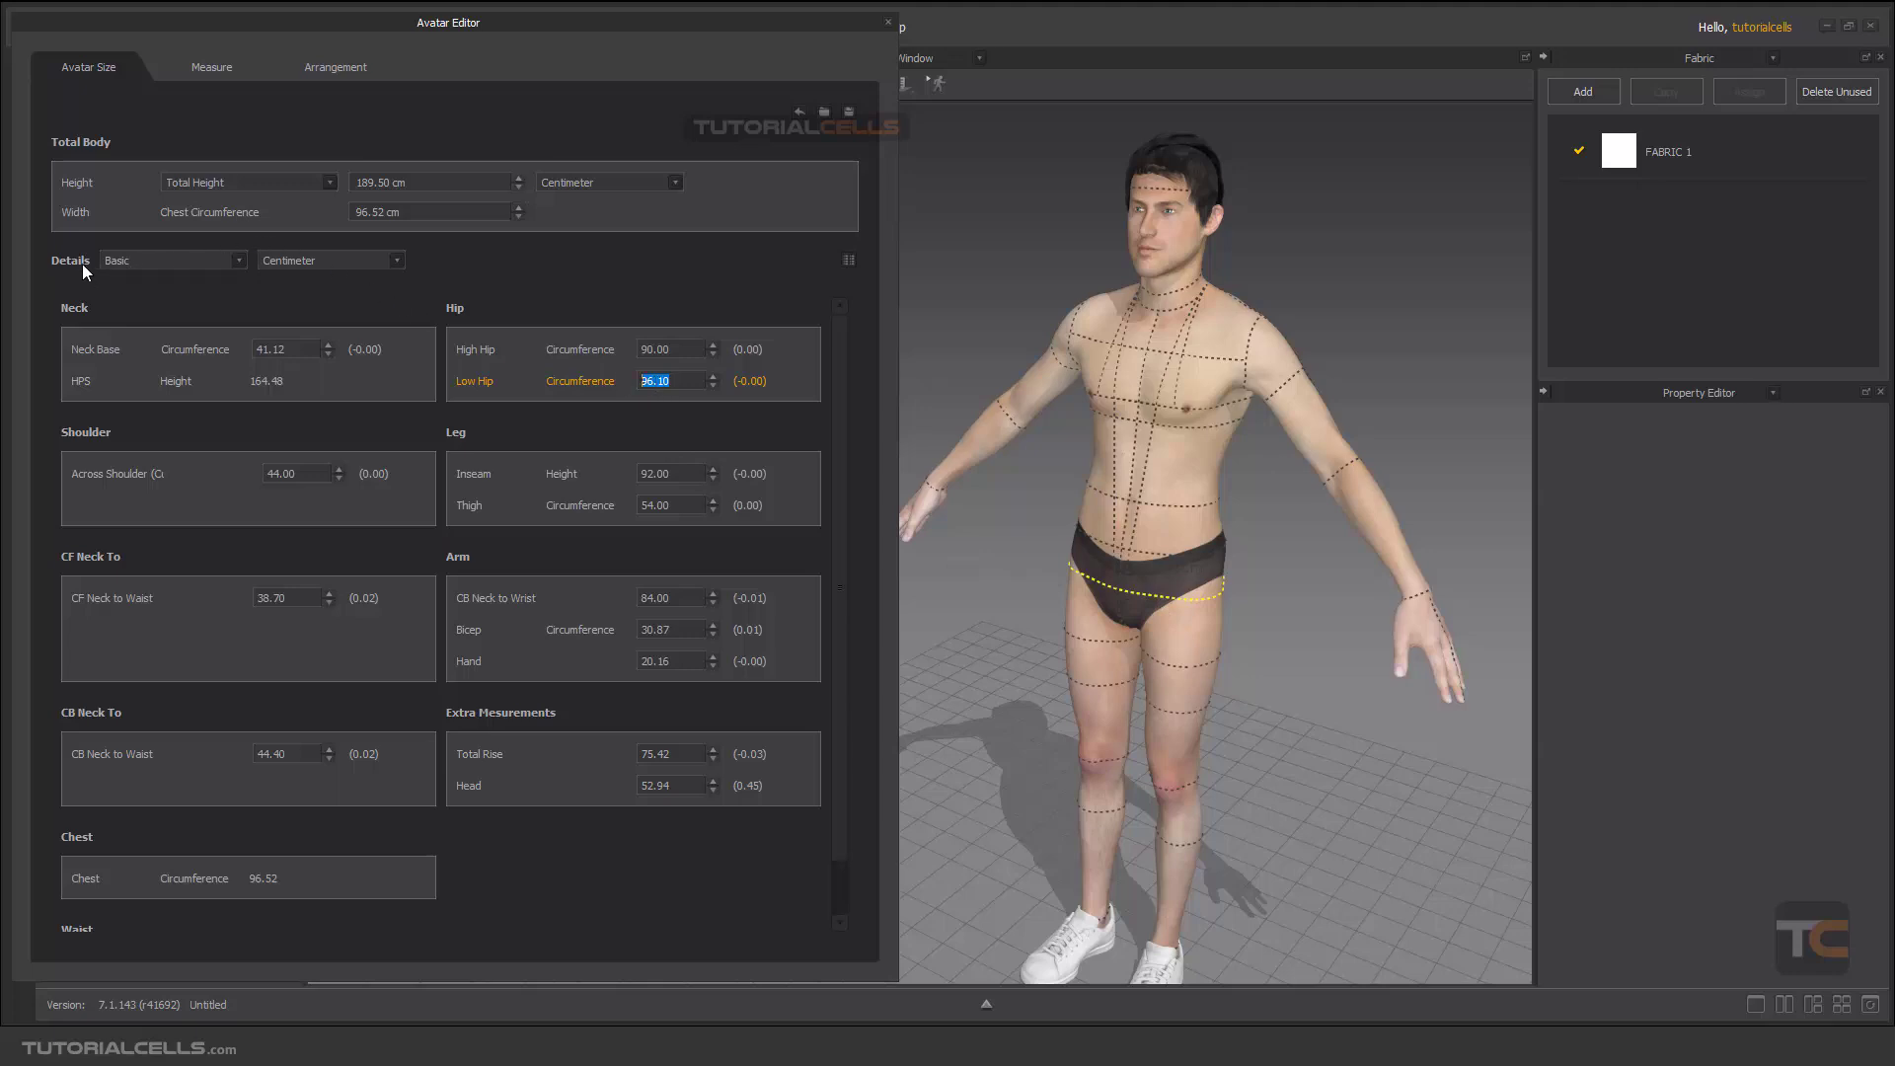
# Step: Switch the measurement details to Advanced (Human Body) and then to Advanced (Dressform), enlarging the editor to view the added fields
pyautogui.click(162, 265)
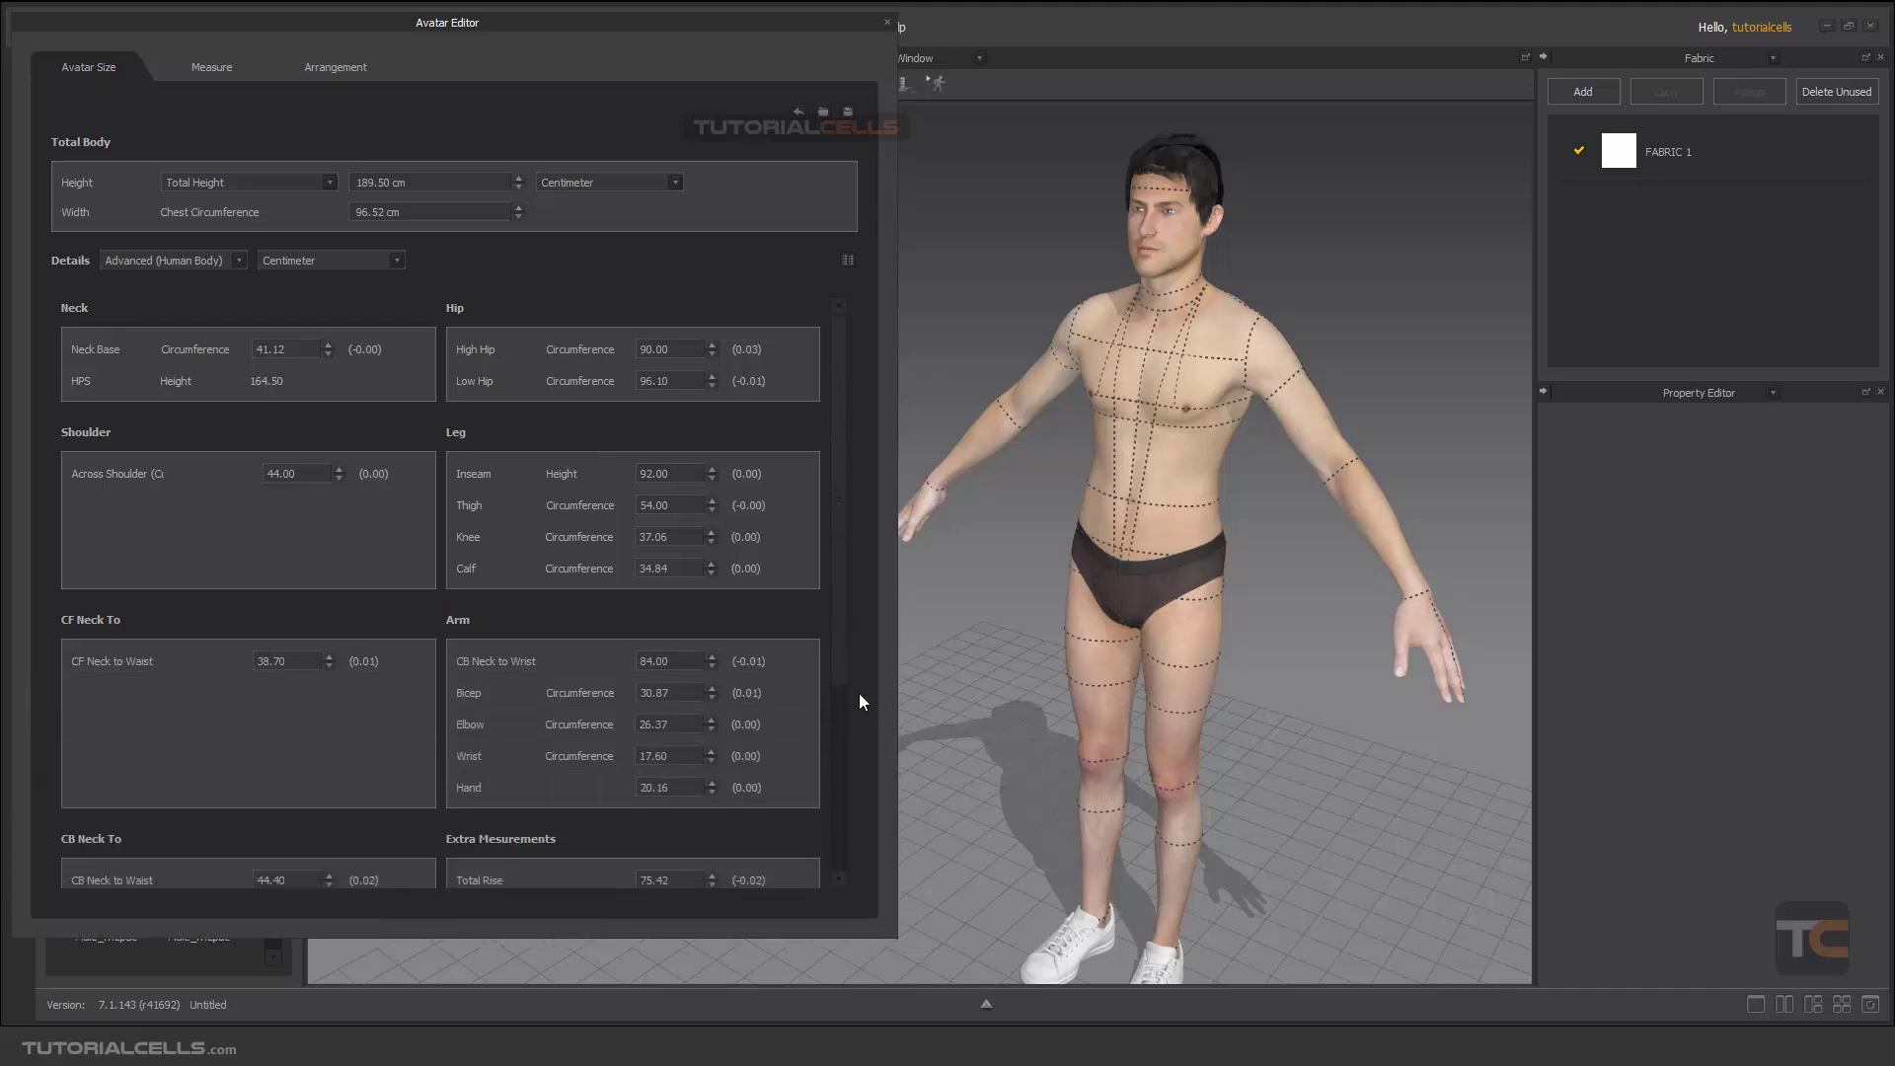
pyautogui.moveTo(838, 653); pyautogui.dragTo(762, 482)
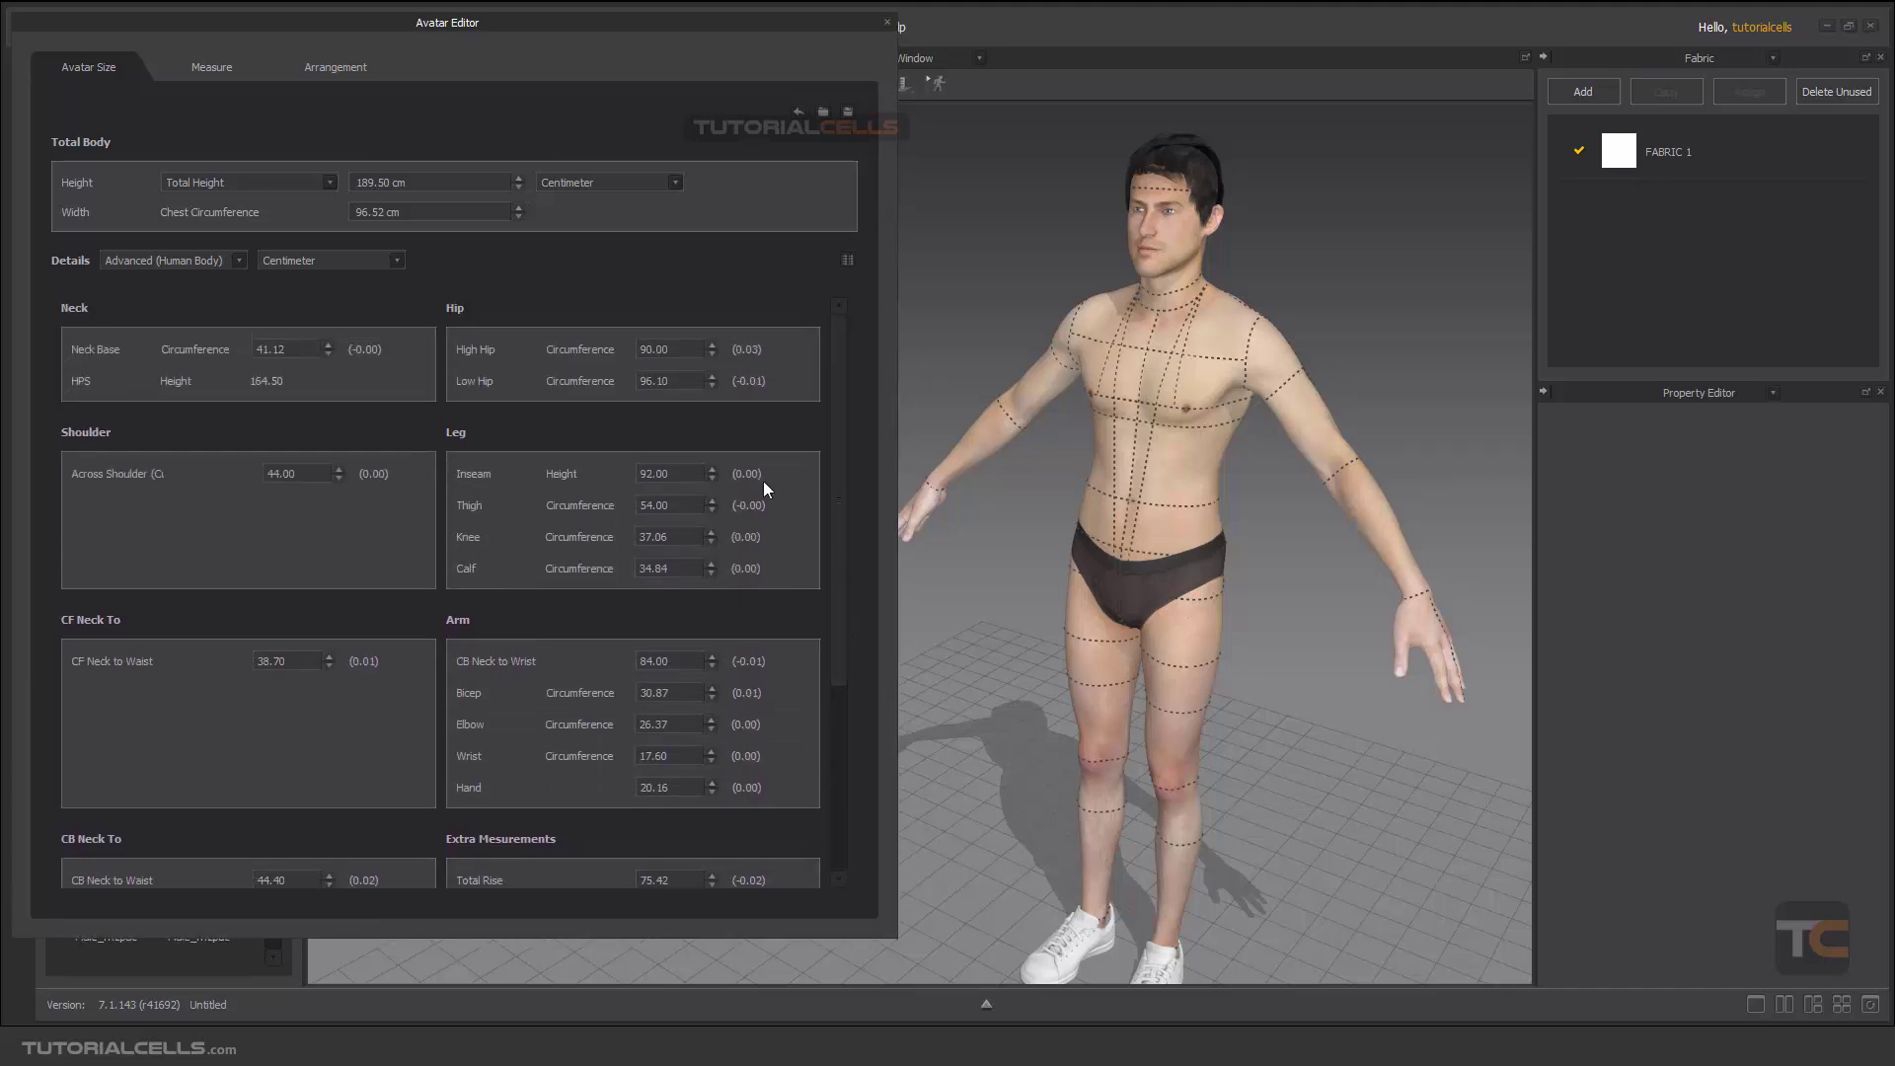
pyautogui.click(239, 260)
pyautogui.click(207, 301)
pyautogui.moveTo(898, 703); pyautogui.dragTo(910, 979)
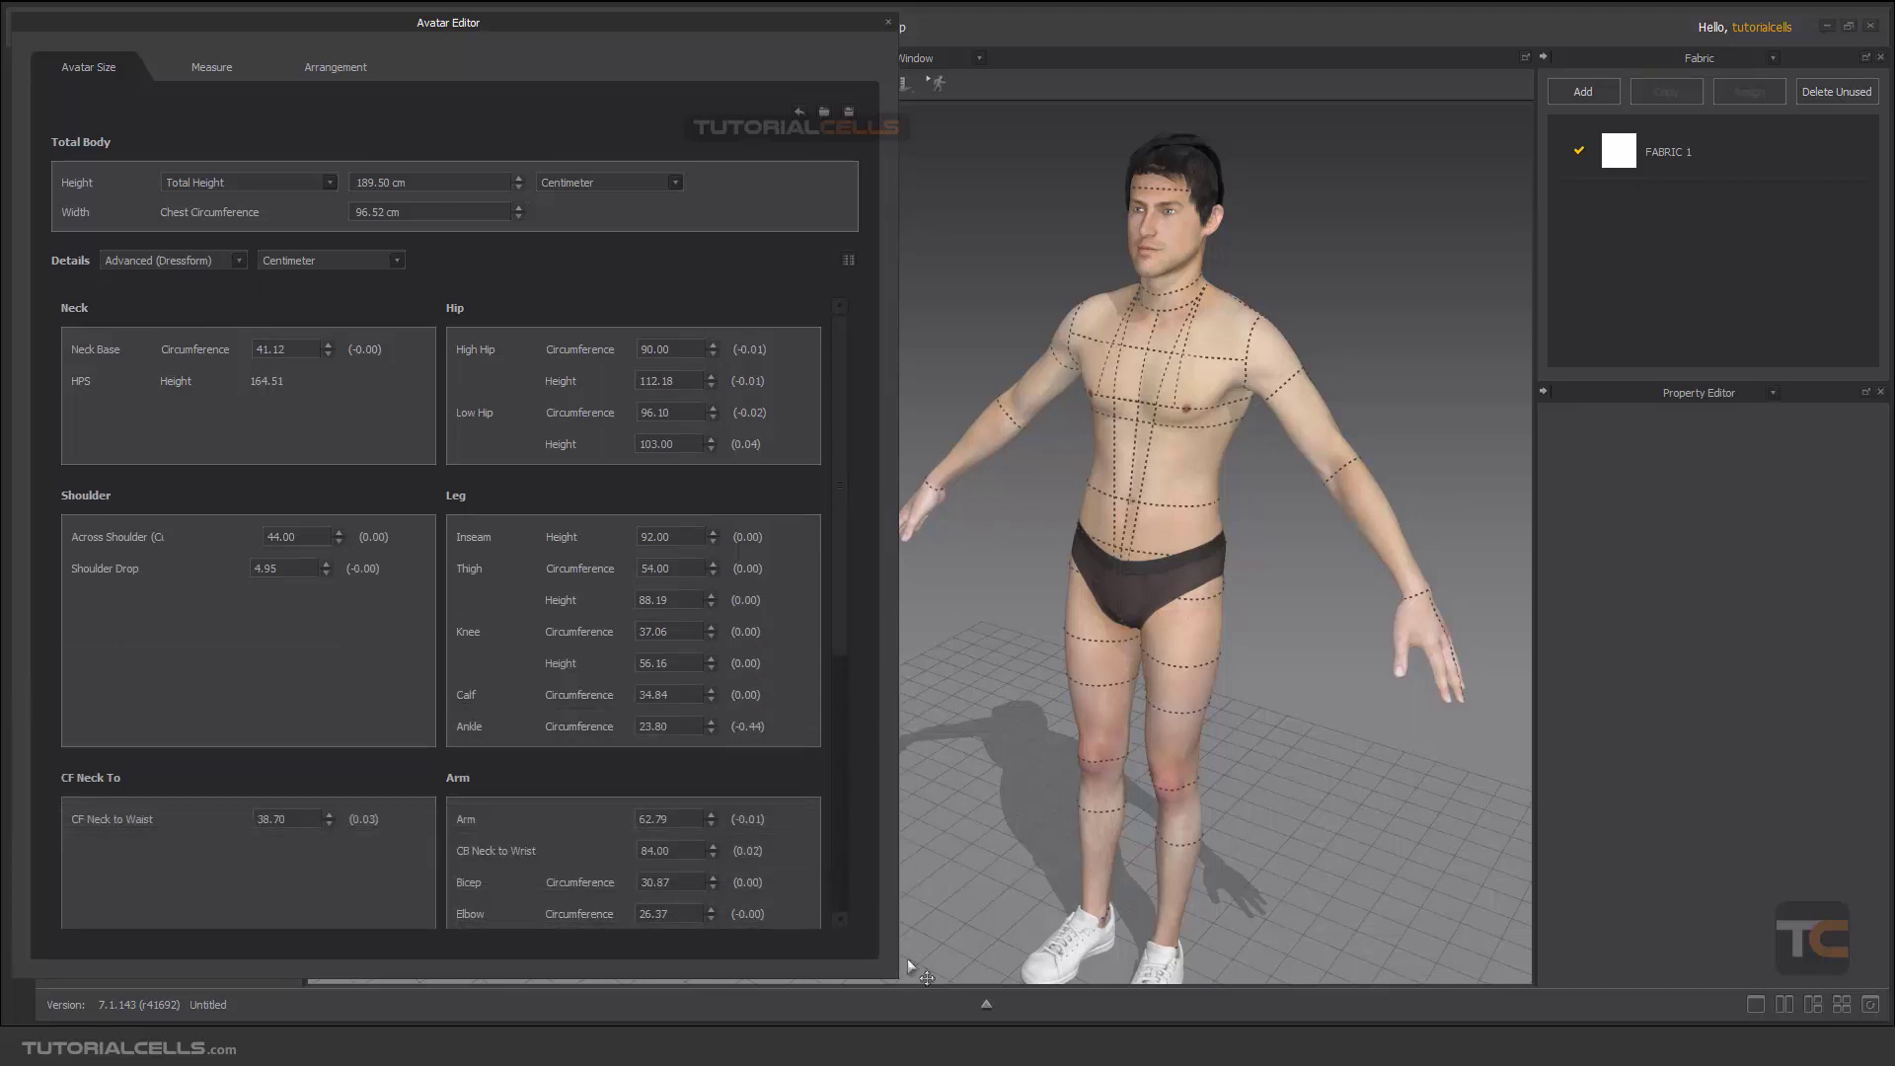
pyautogui.scroll(5, 1145, 513)
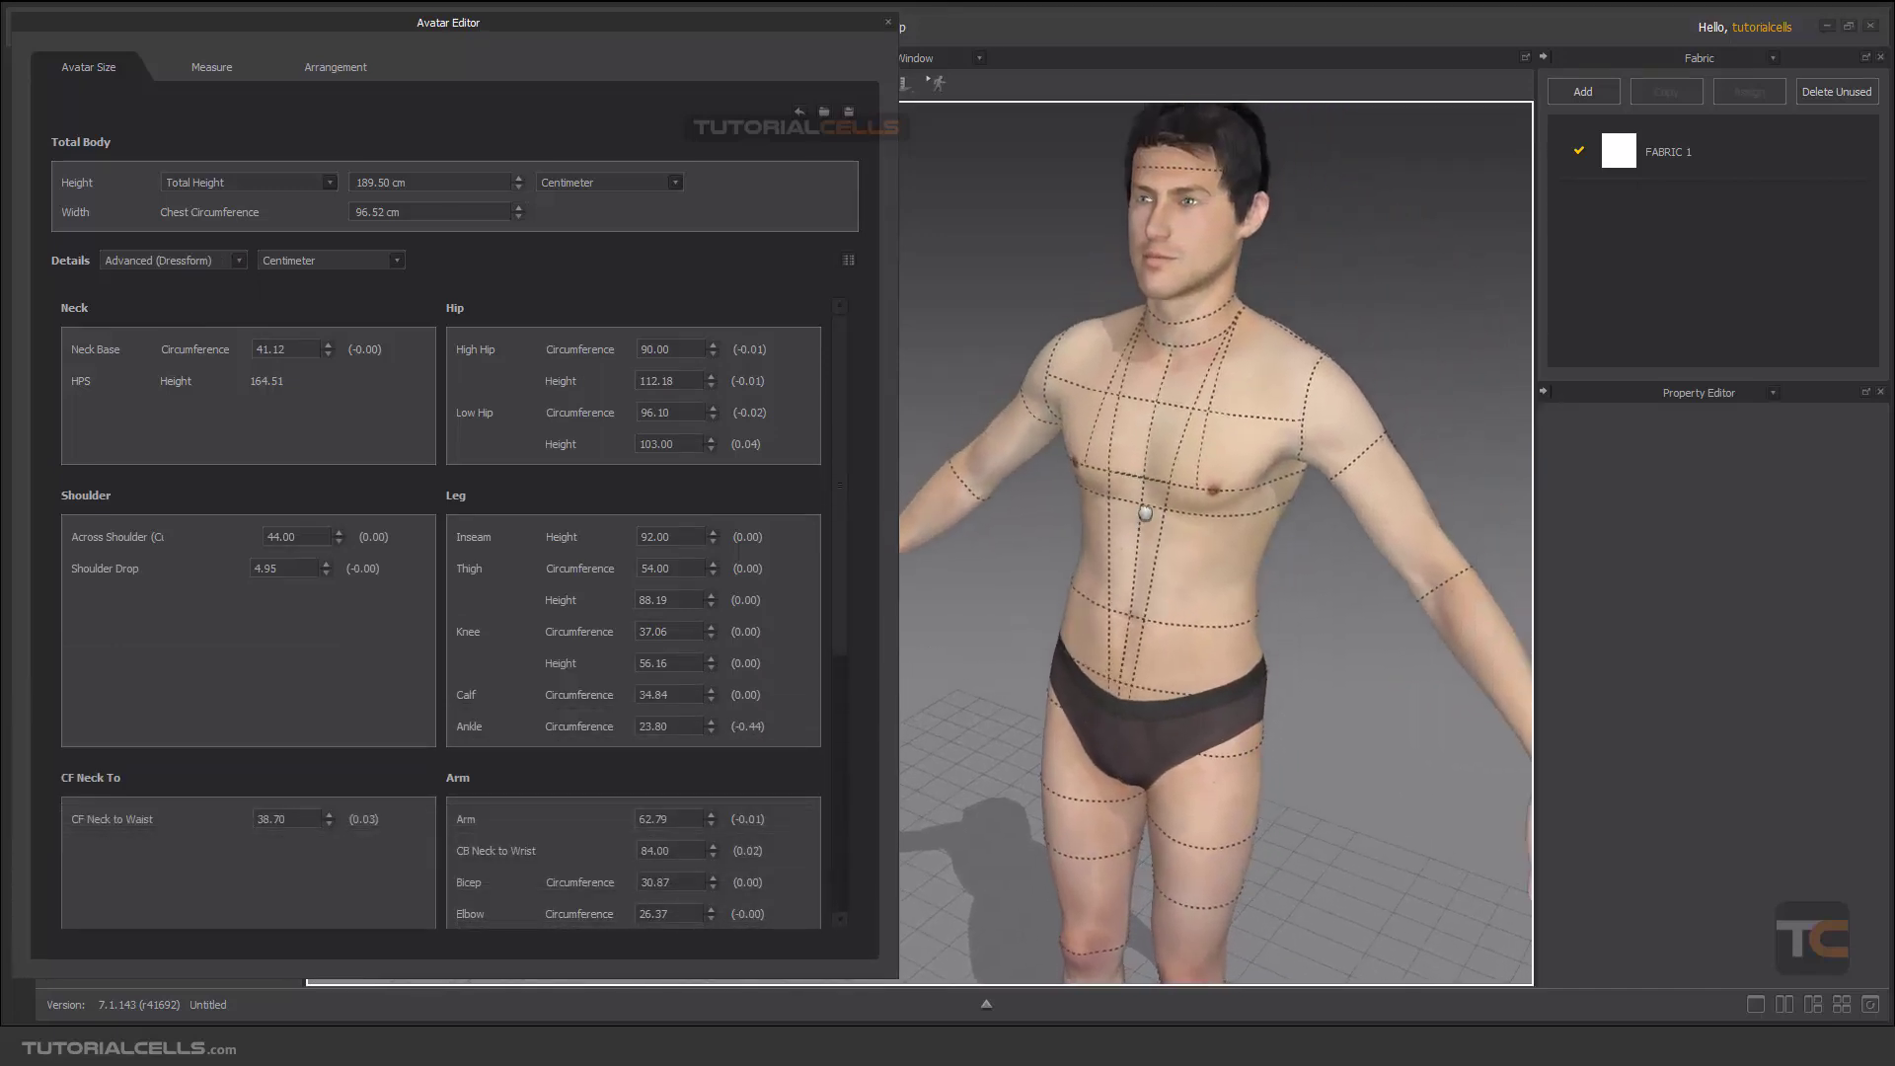
pyautogui.moveTo(839, 464); pyautogui.dragTo(770, 415)
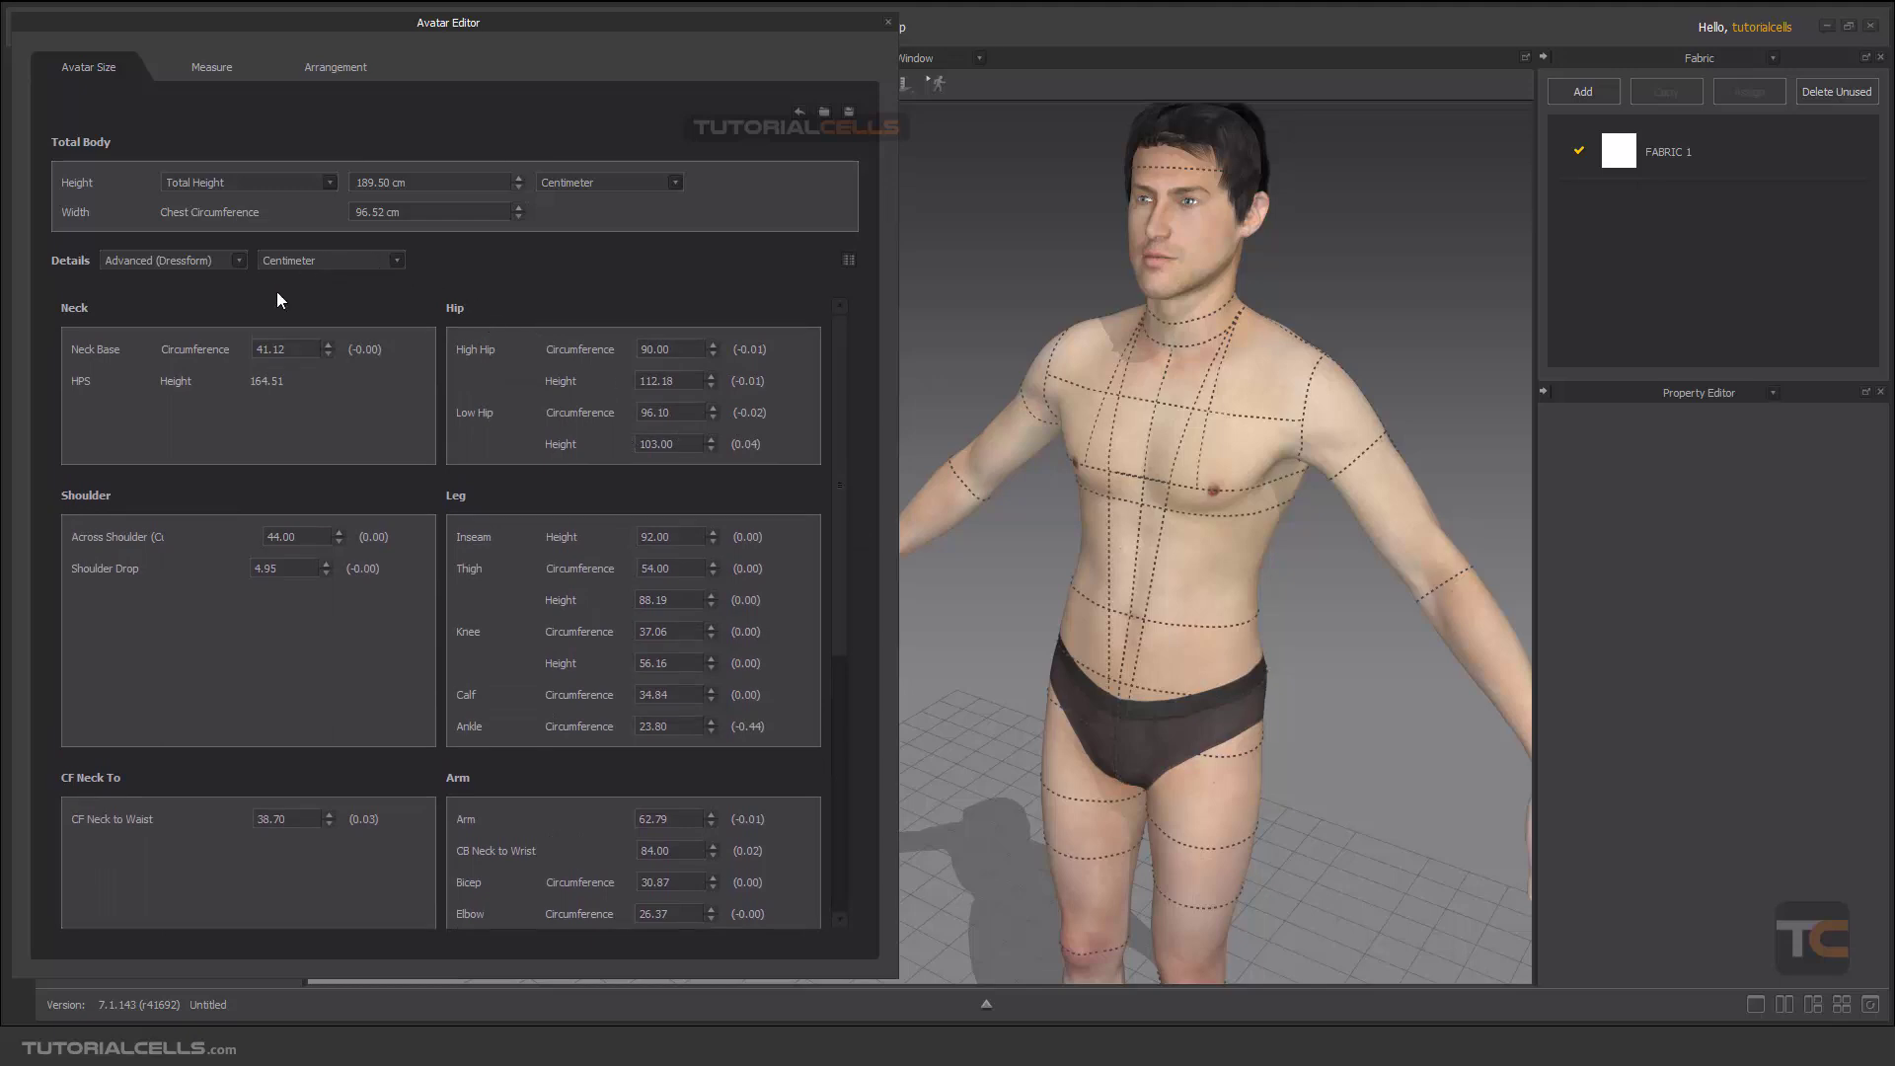
# Step: Review the unit options for the details, and highlight the High Hip, Low Hip and Thigh height measurements on the avatar
pyautogui.click(395, 261)
pyautogui.click(493, 286)
pyautogui.doubleClick(690, 382)
pyautogui.click(692, 348)
pyautogui.doubleClick(679, 384)
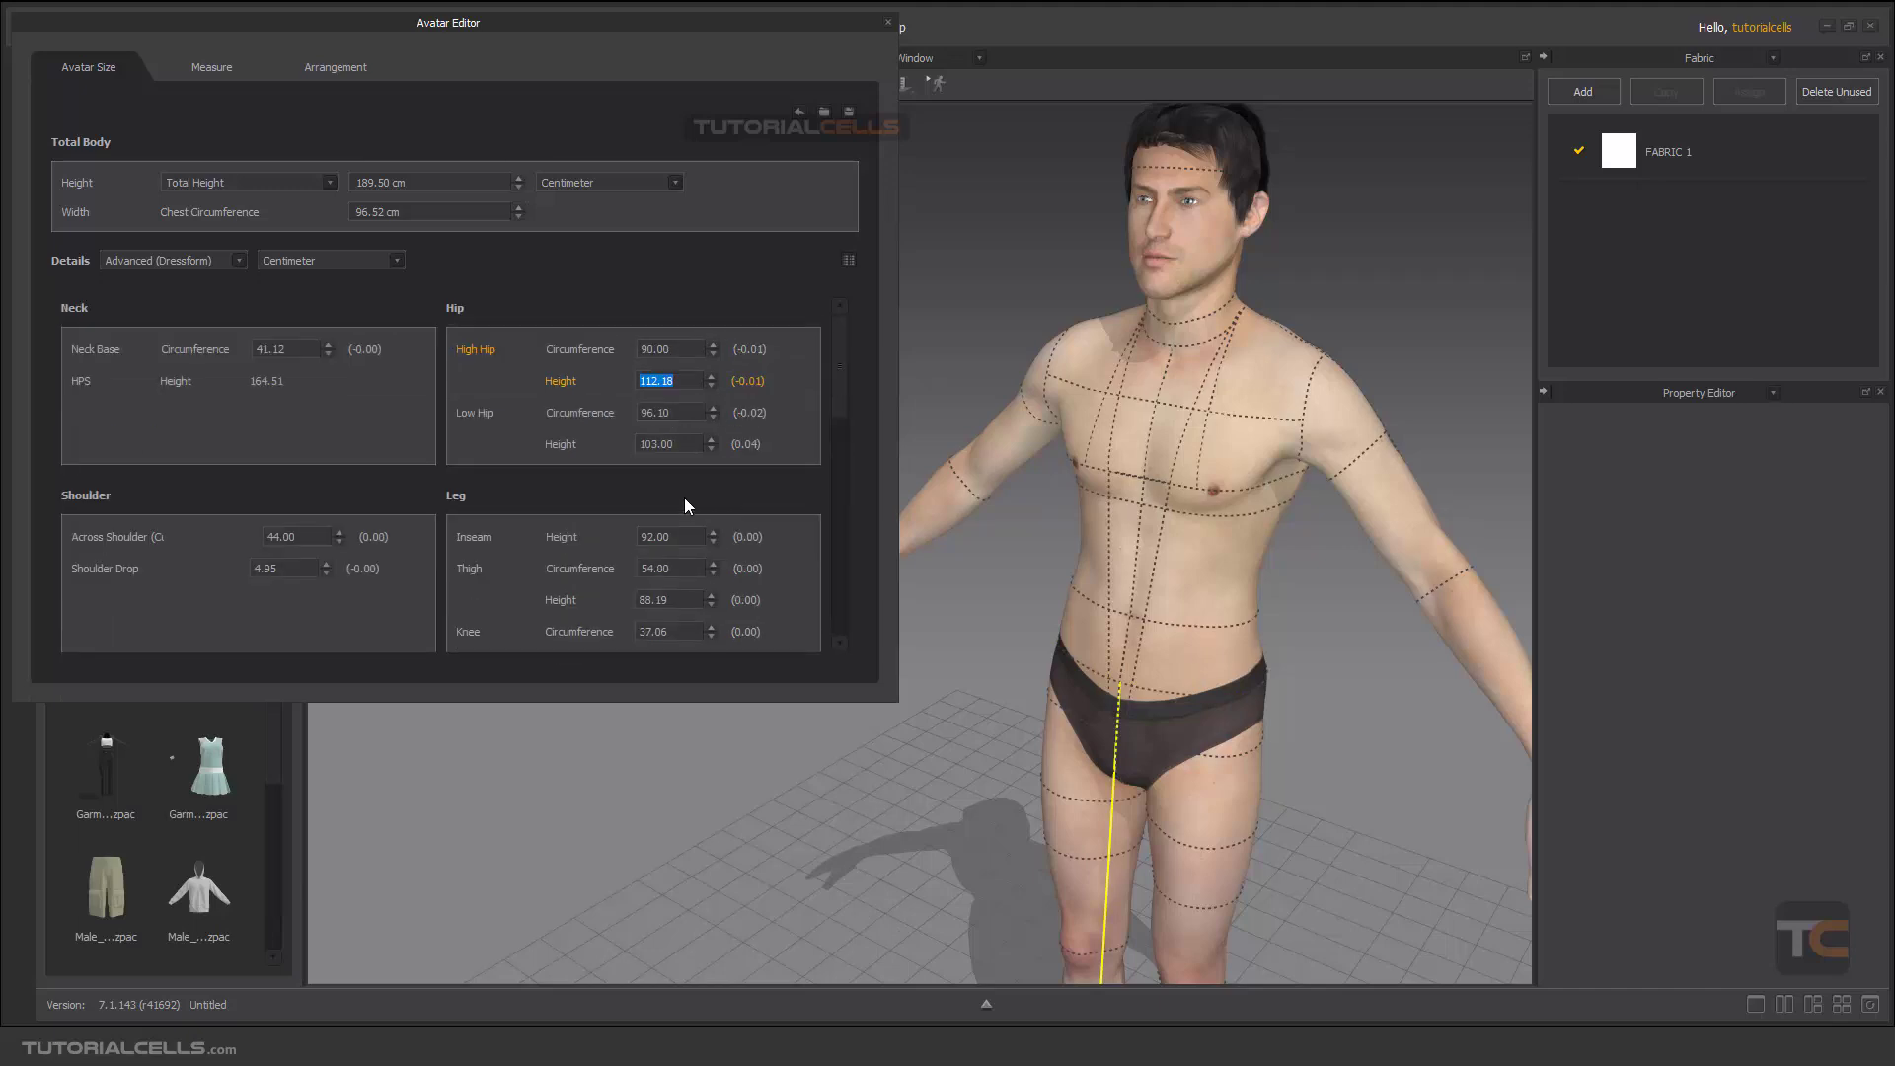
pyautogui.doubleClick(684, 415)
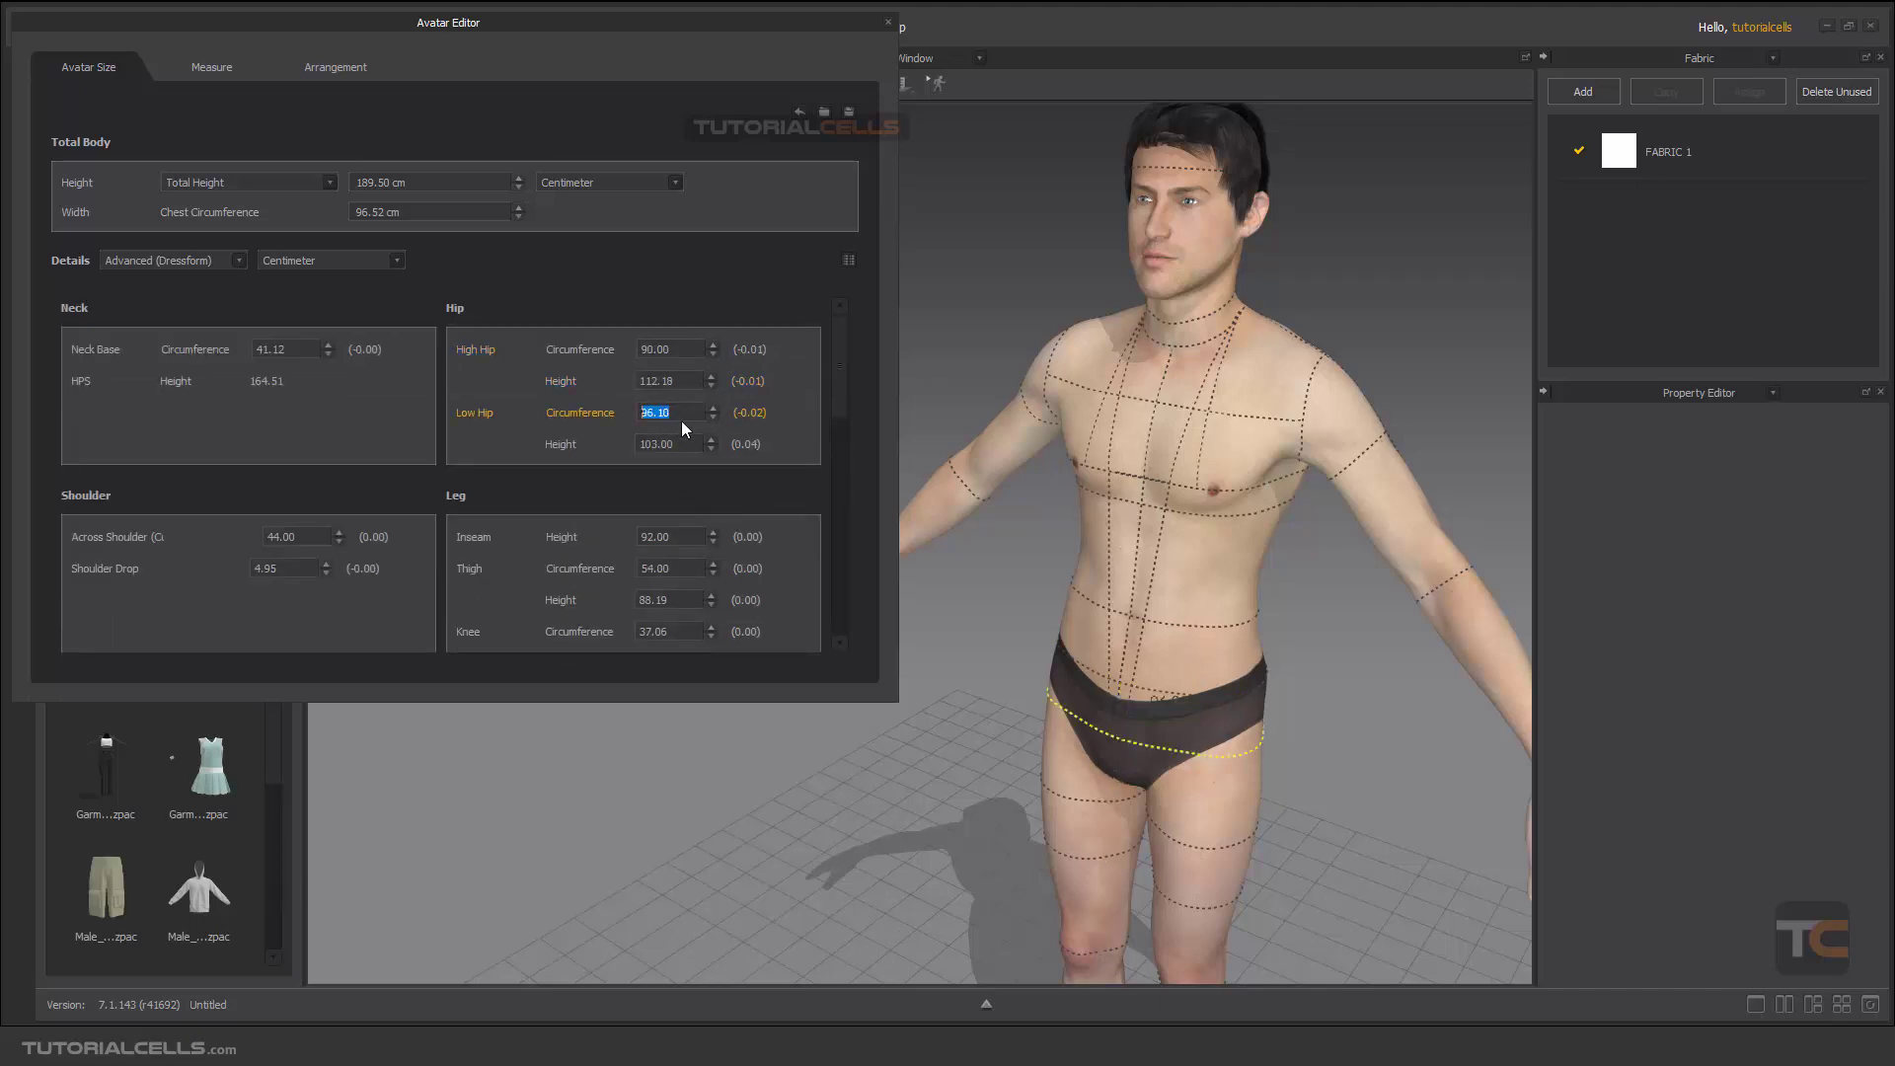
pyautogui.doubleClick(681, 443)
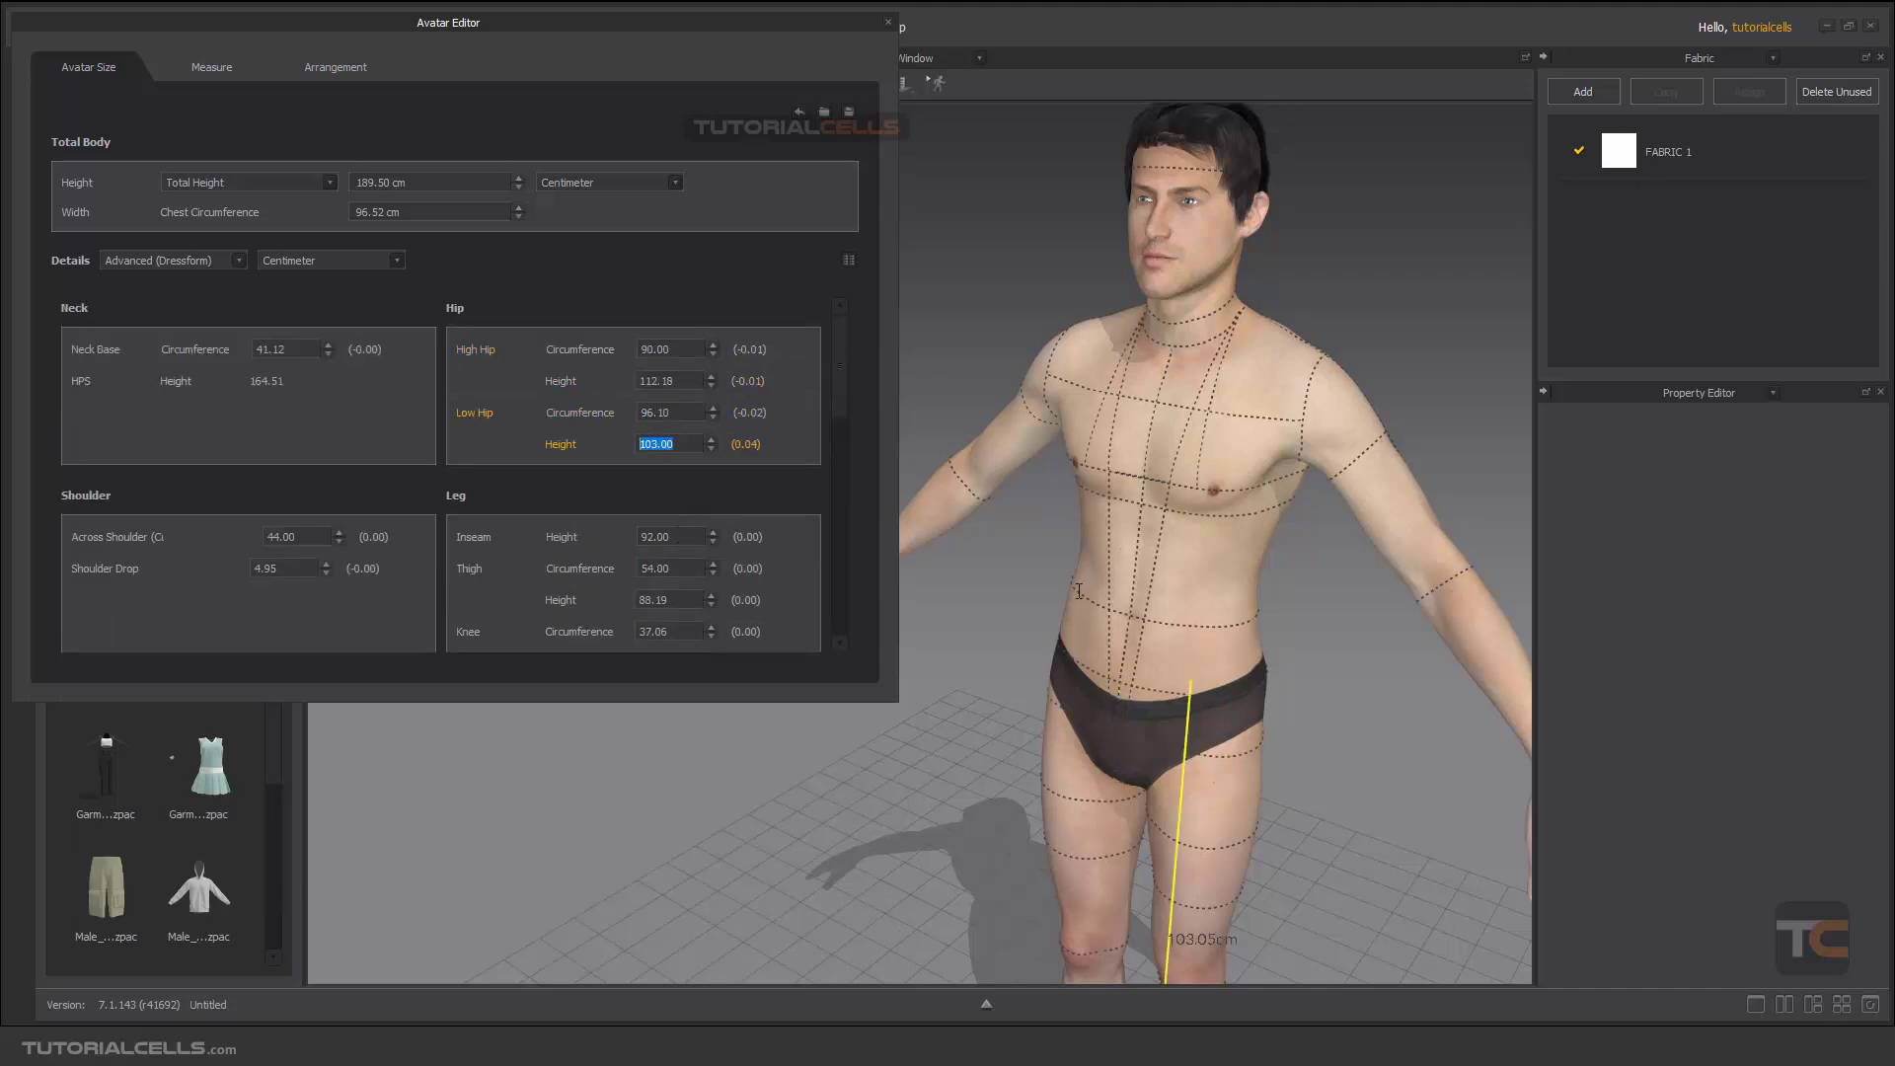
pyautogui.scroll(-5, 1182, 596)
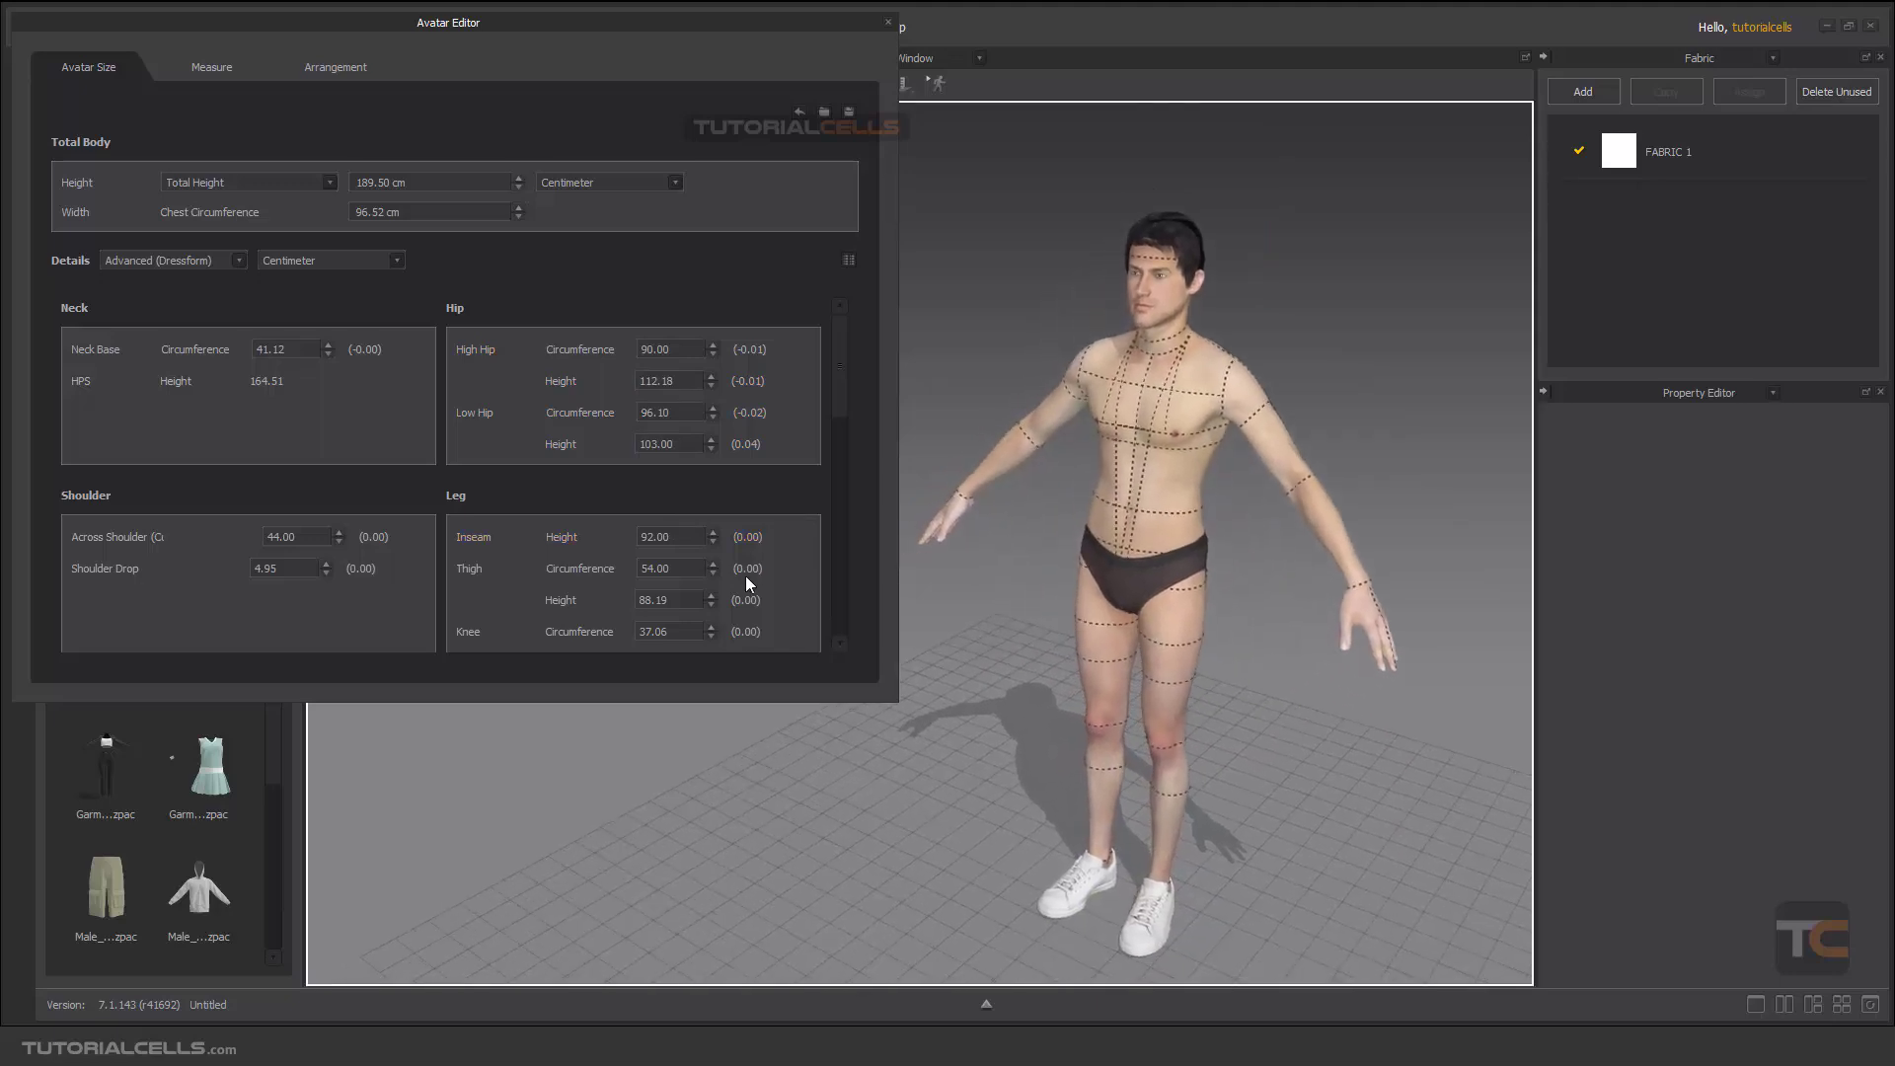
pyautogui.doubleClick(678, 600)
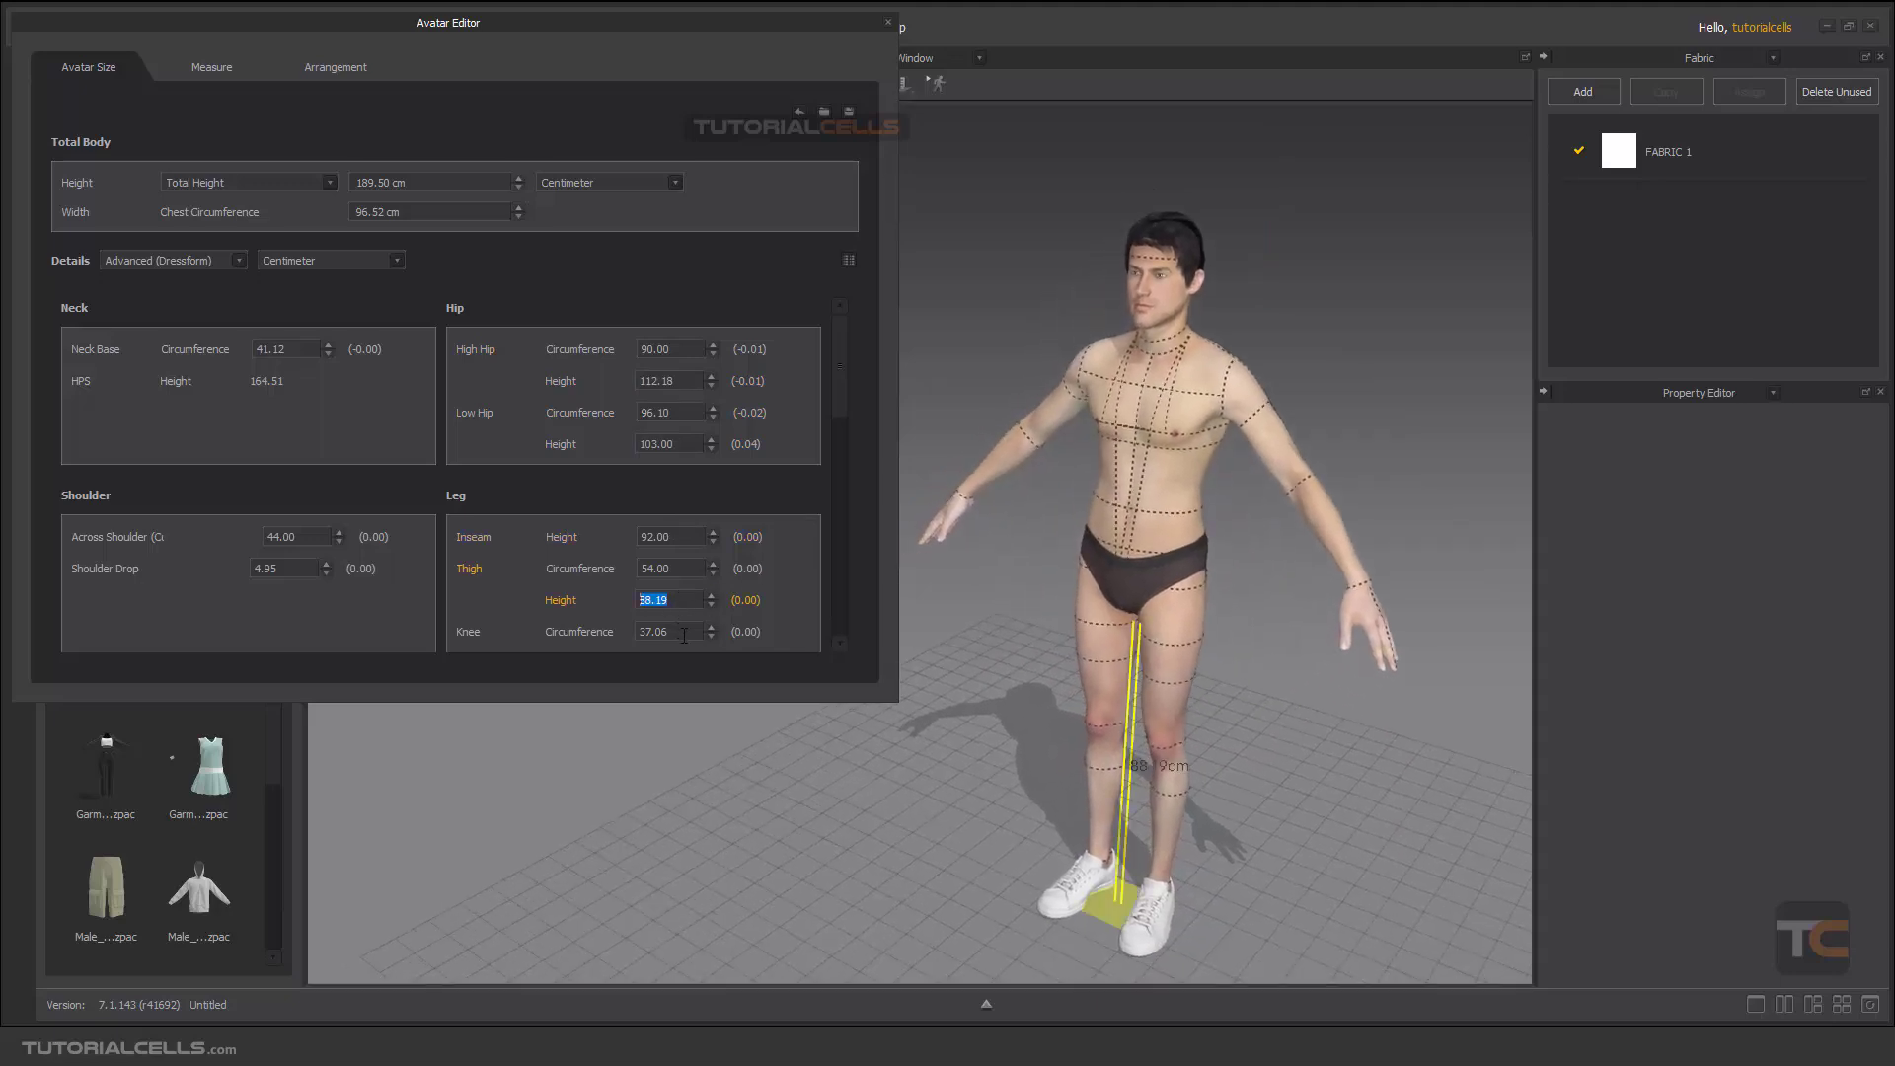
# Step: Set the avatar's knee circumference to 39.06 cm
pyautogui.click(684, 634)
pyautogui.doubleClick(680, 637)
pyautogui.write('38.06')
pyautogui.doubleClick(674, 639)
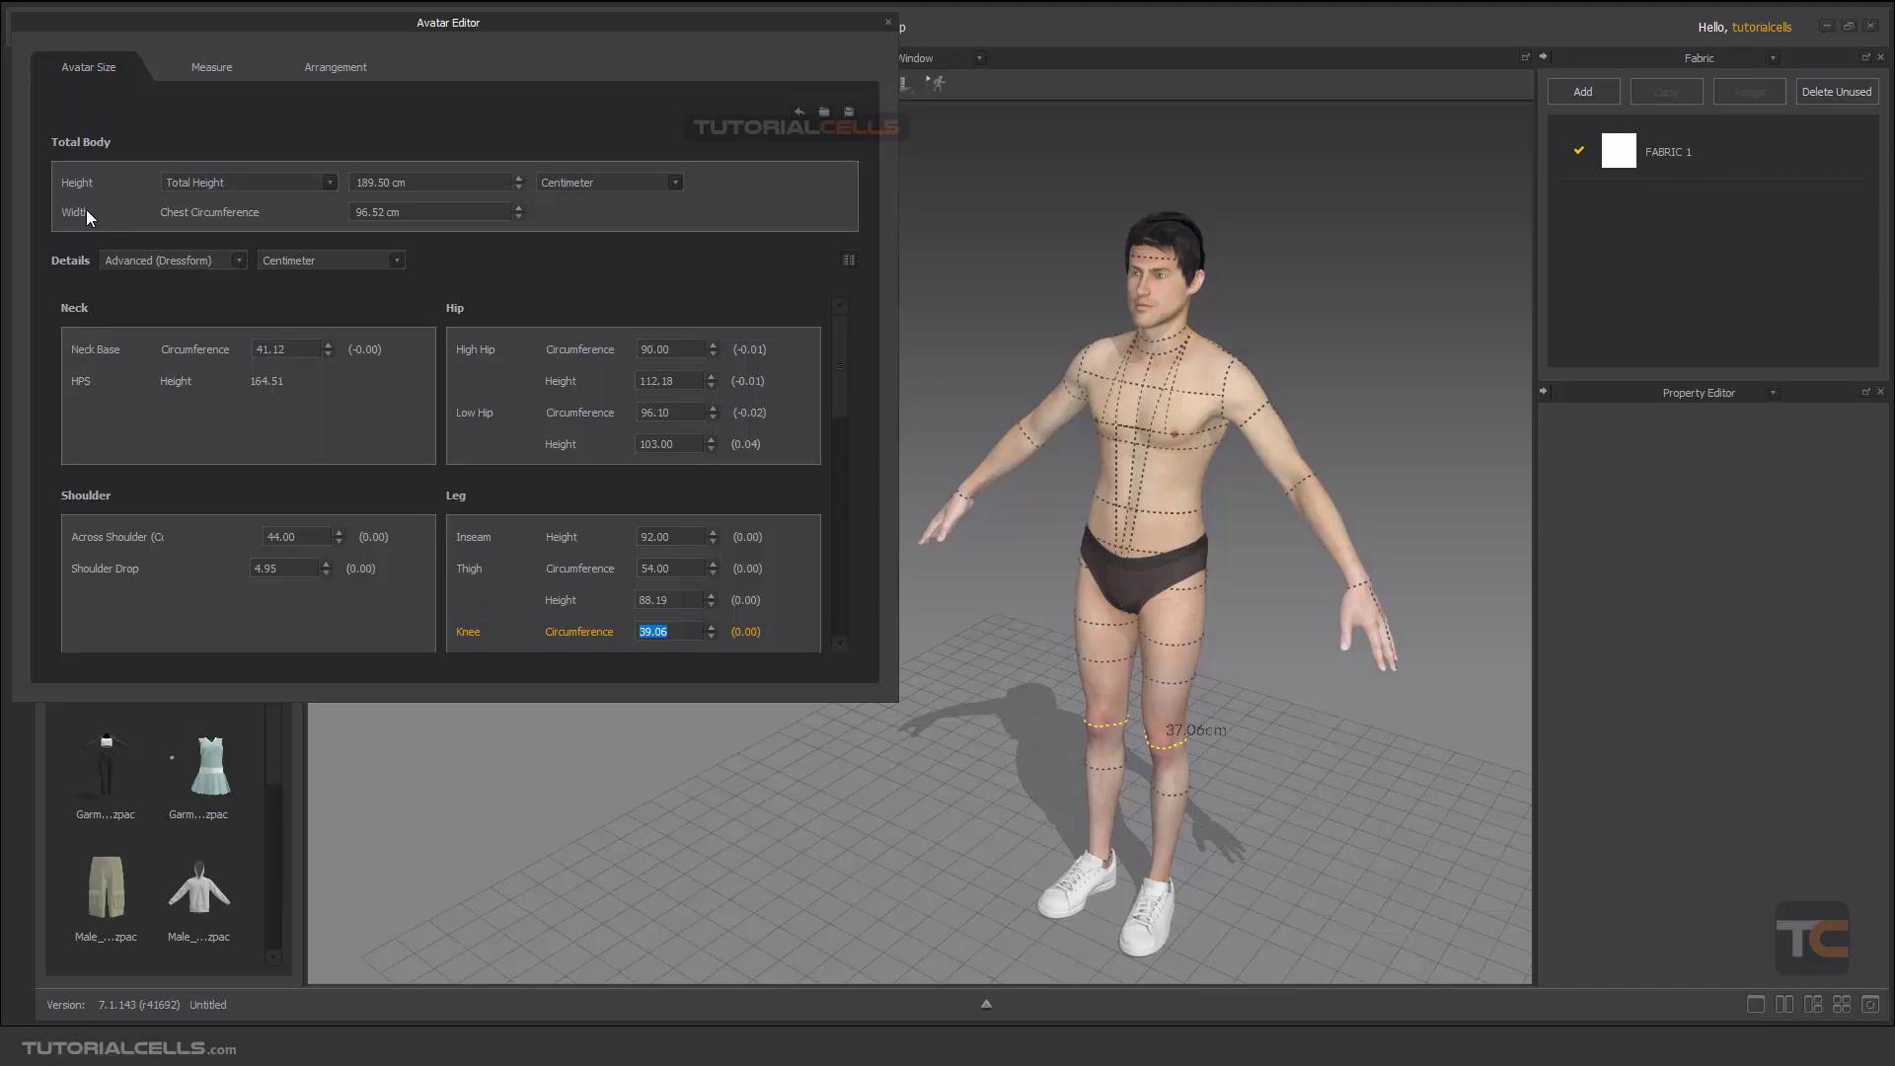
pyautogui.press('Return')
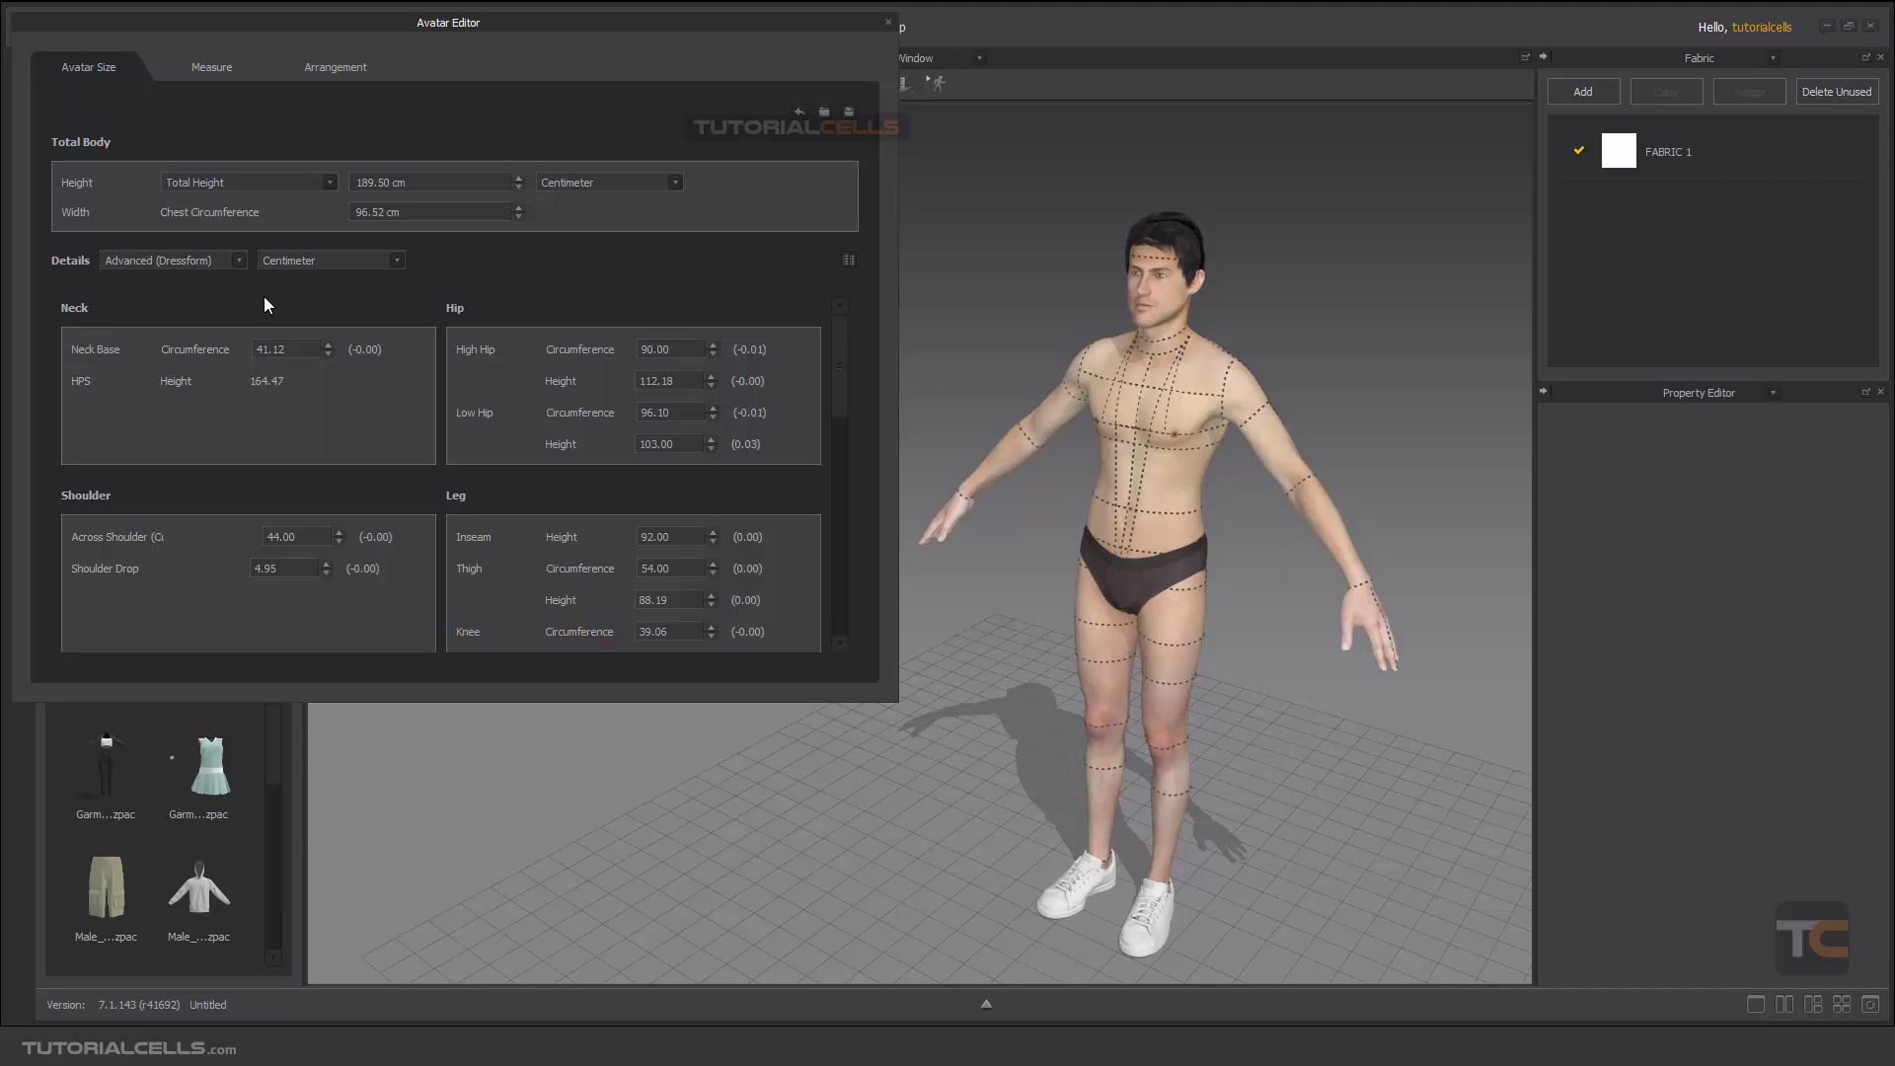
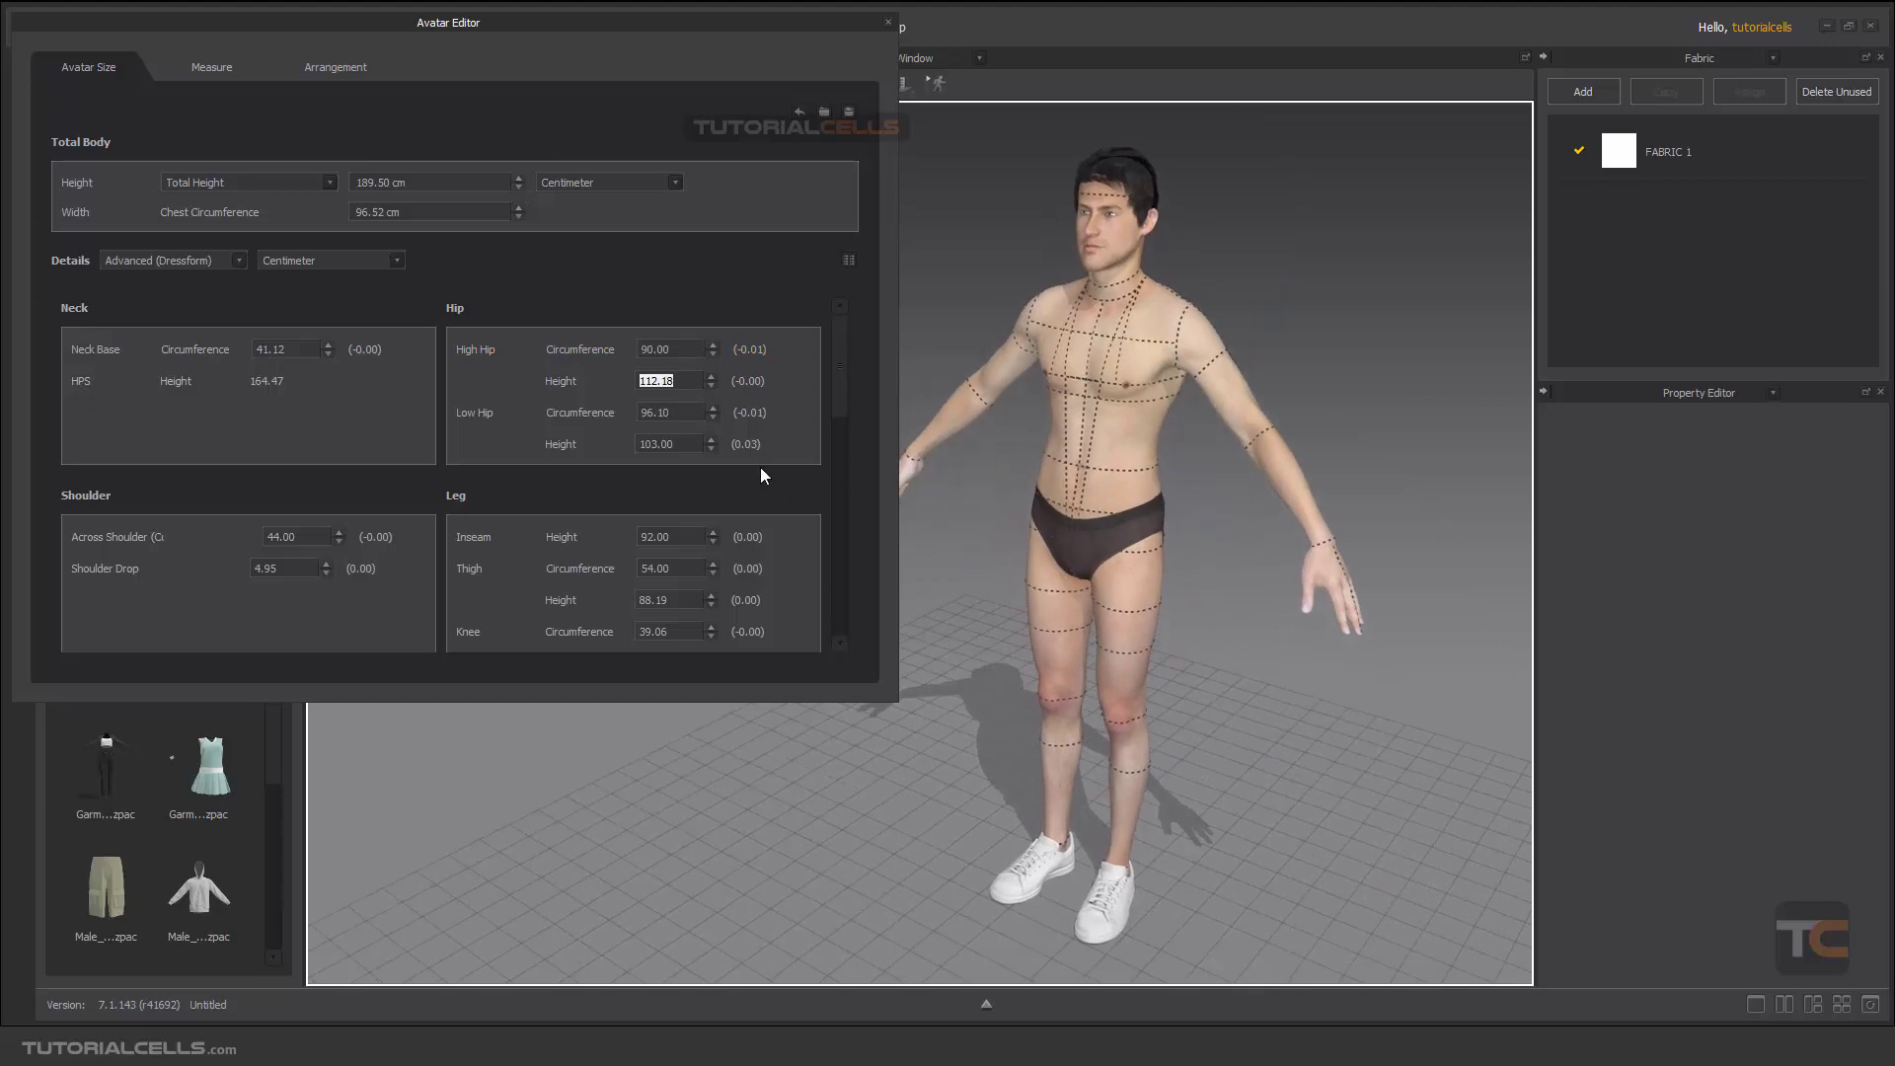
# Step: Set the avatar's Across Shoulder measurement to 45 cm while viewing the avatar from behind
pyautogui.click(687, 384)
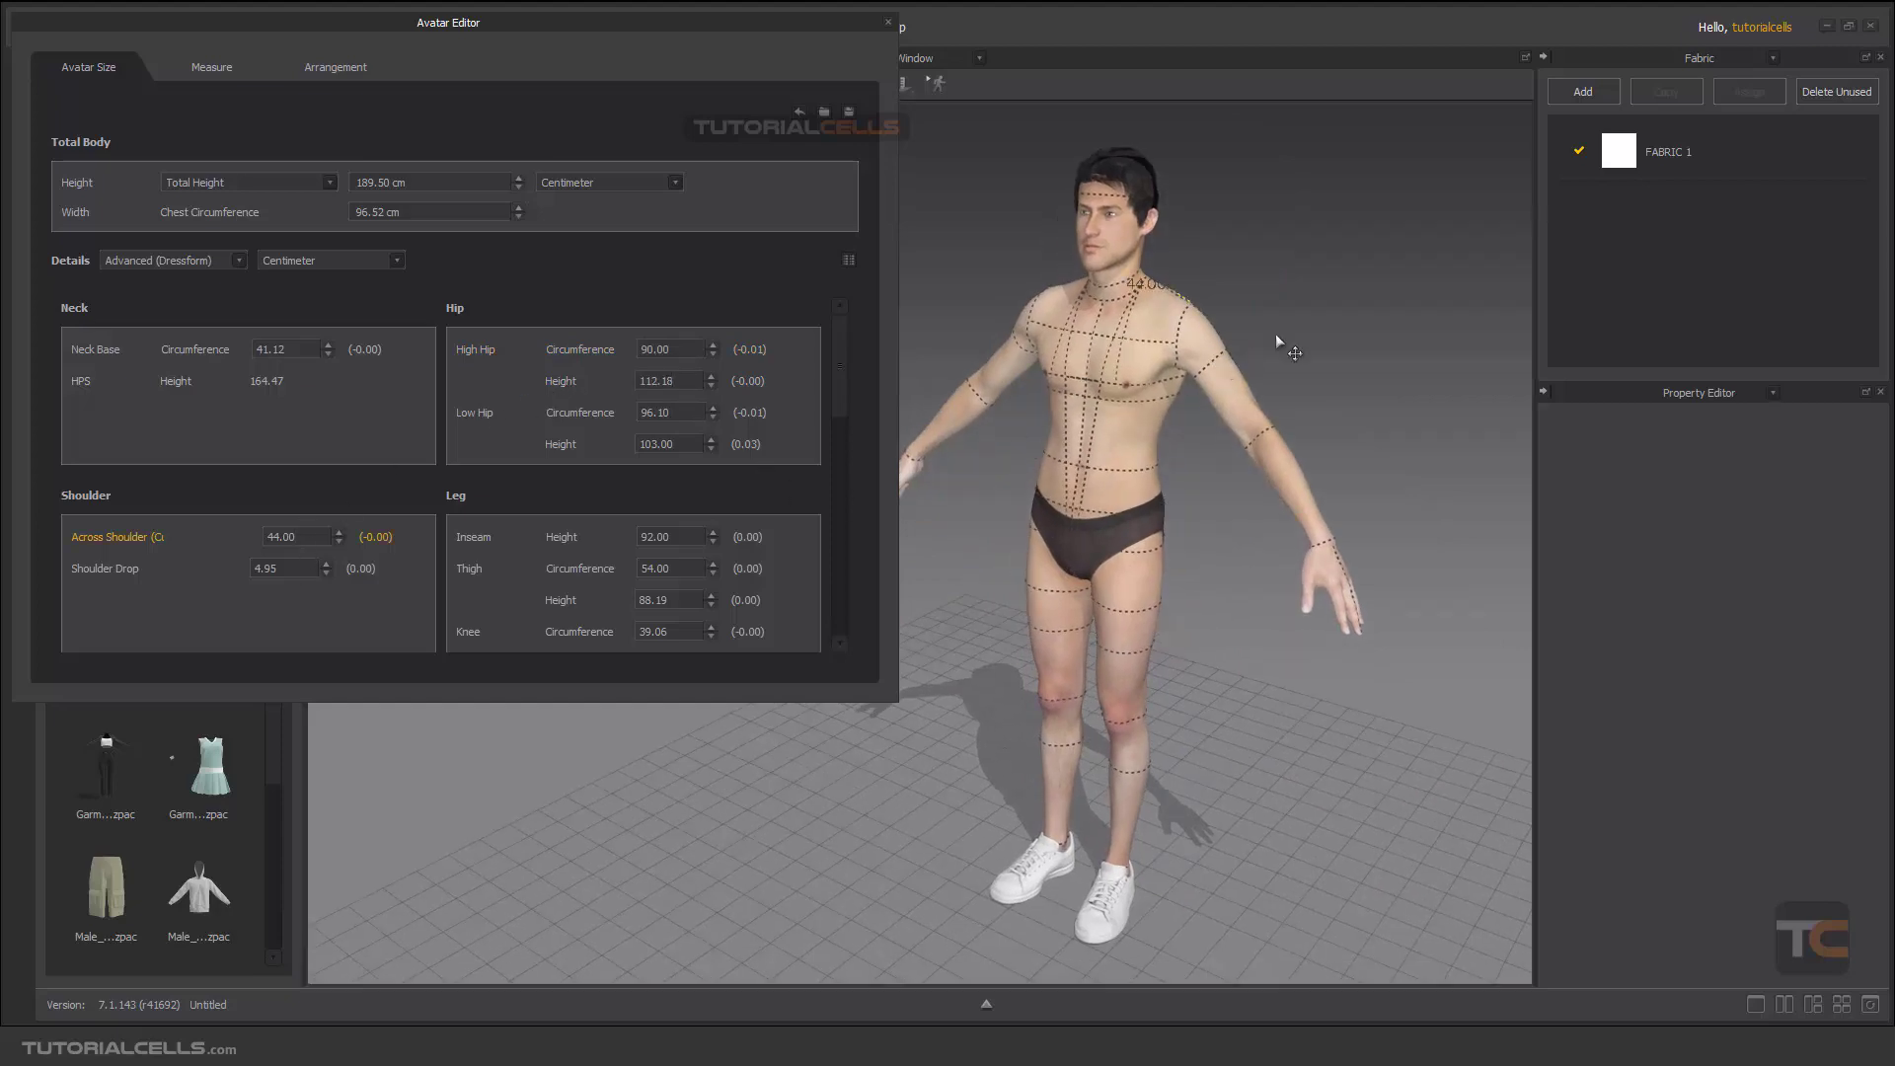
pyautogui.moveTo(1283, 375); pyautogui.dragTo(513, 478, button='right')
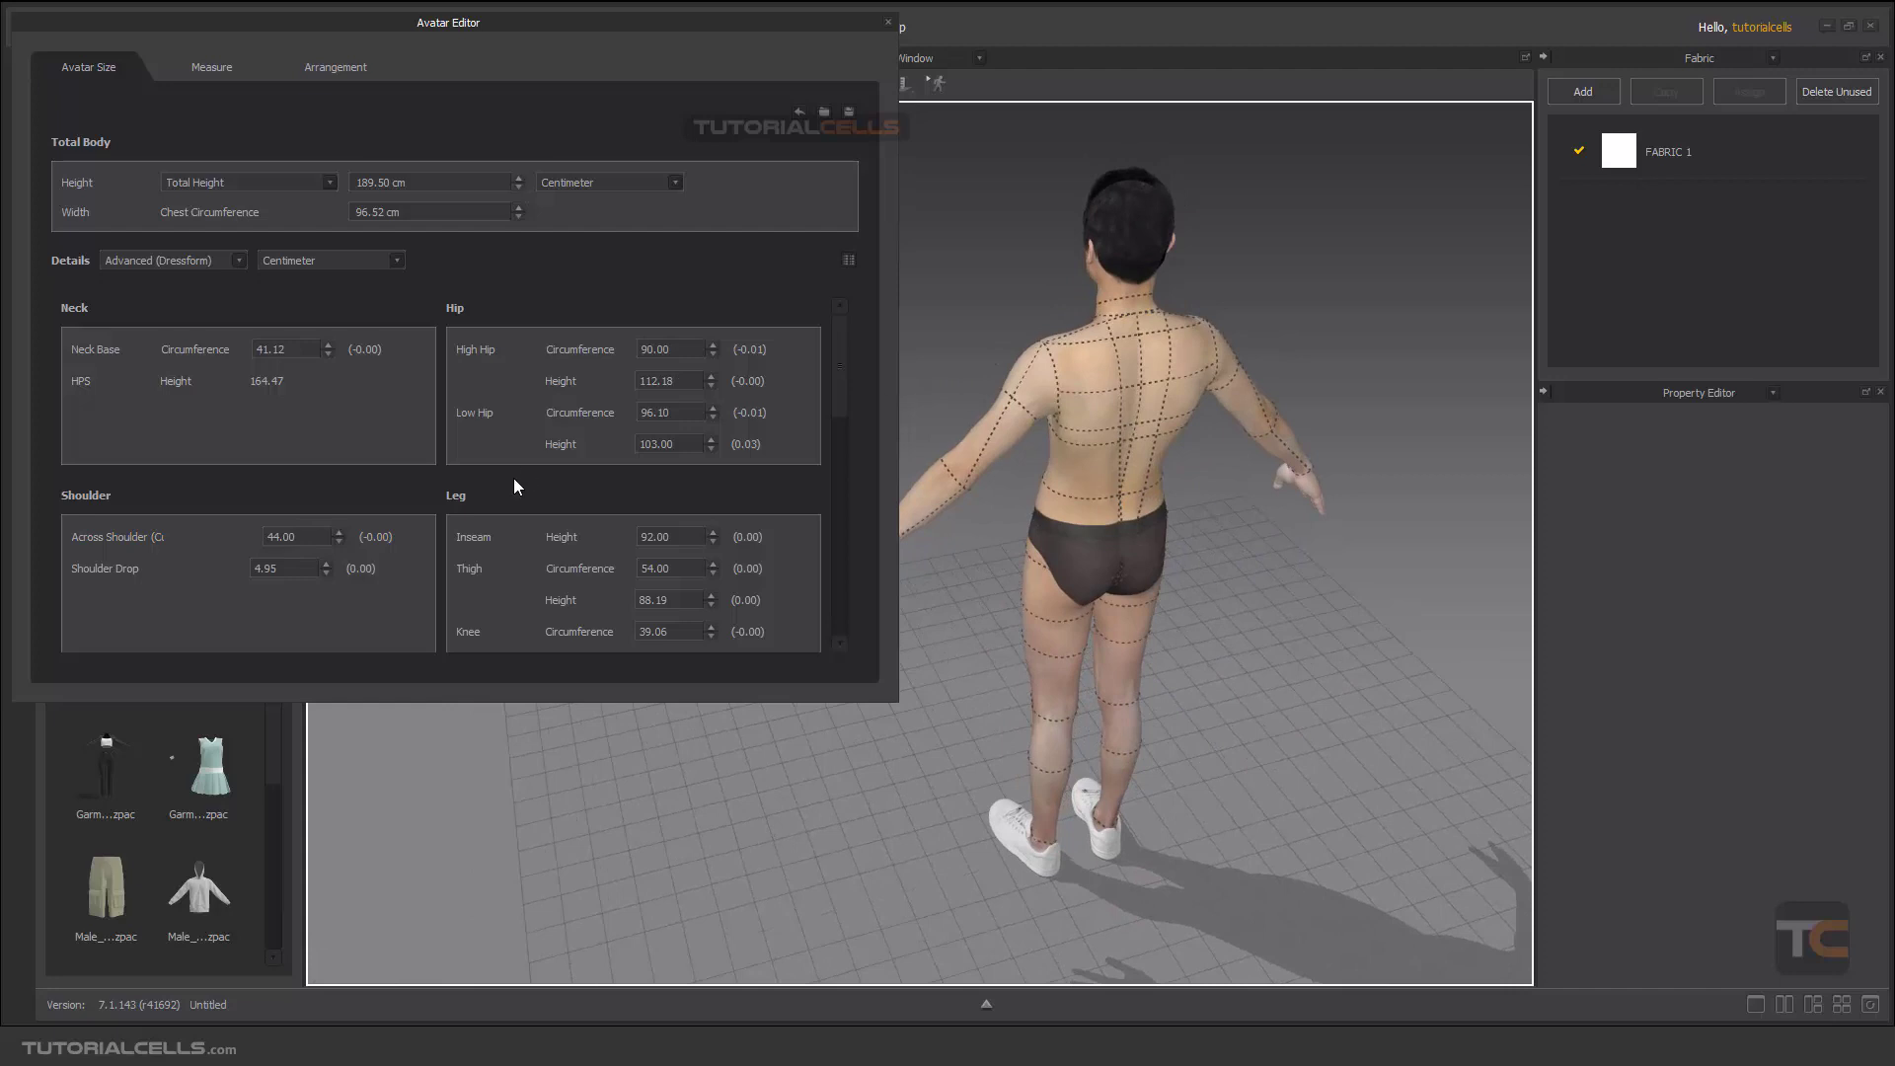
pyautogui.click(322, 538)
pyautogui.scroll(3, 1096, 436)
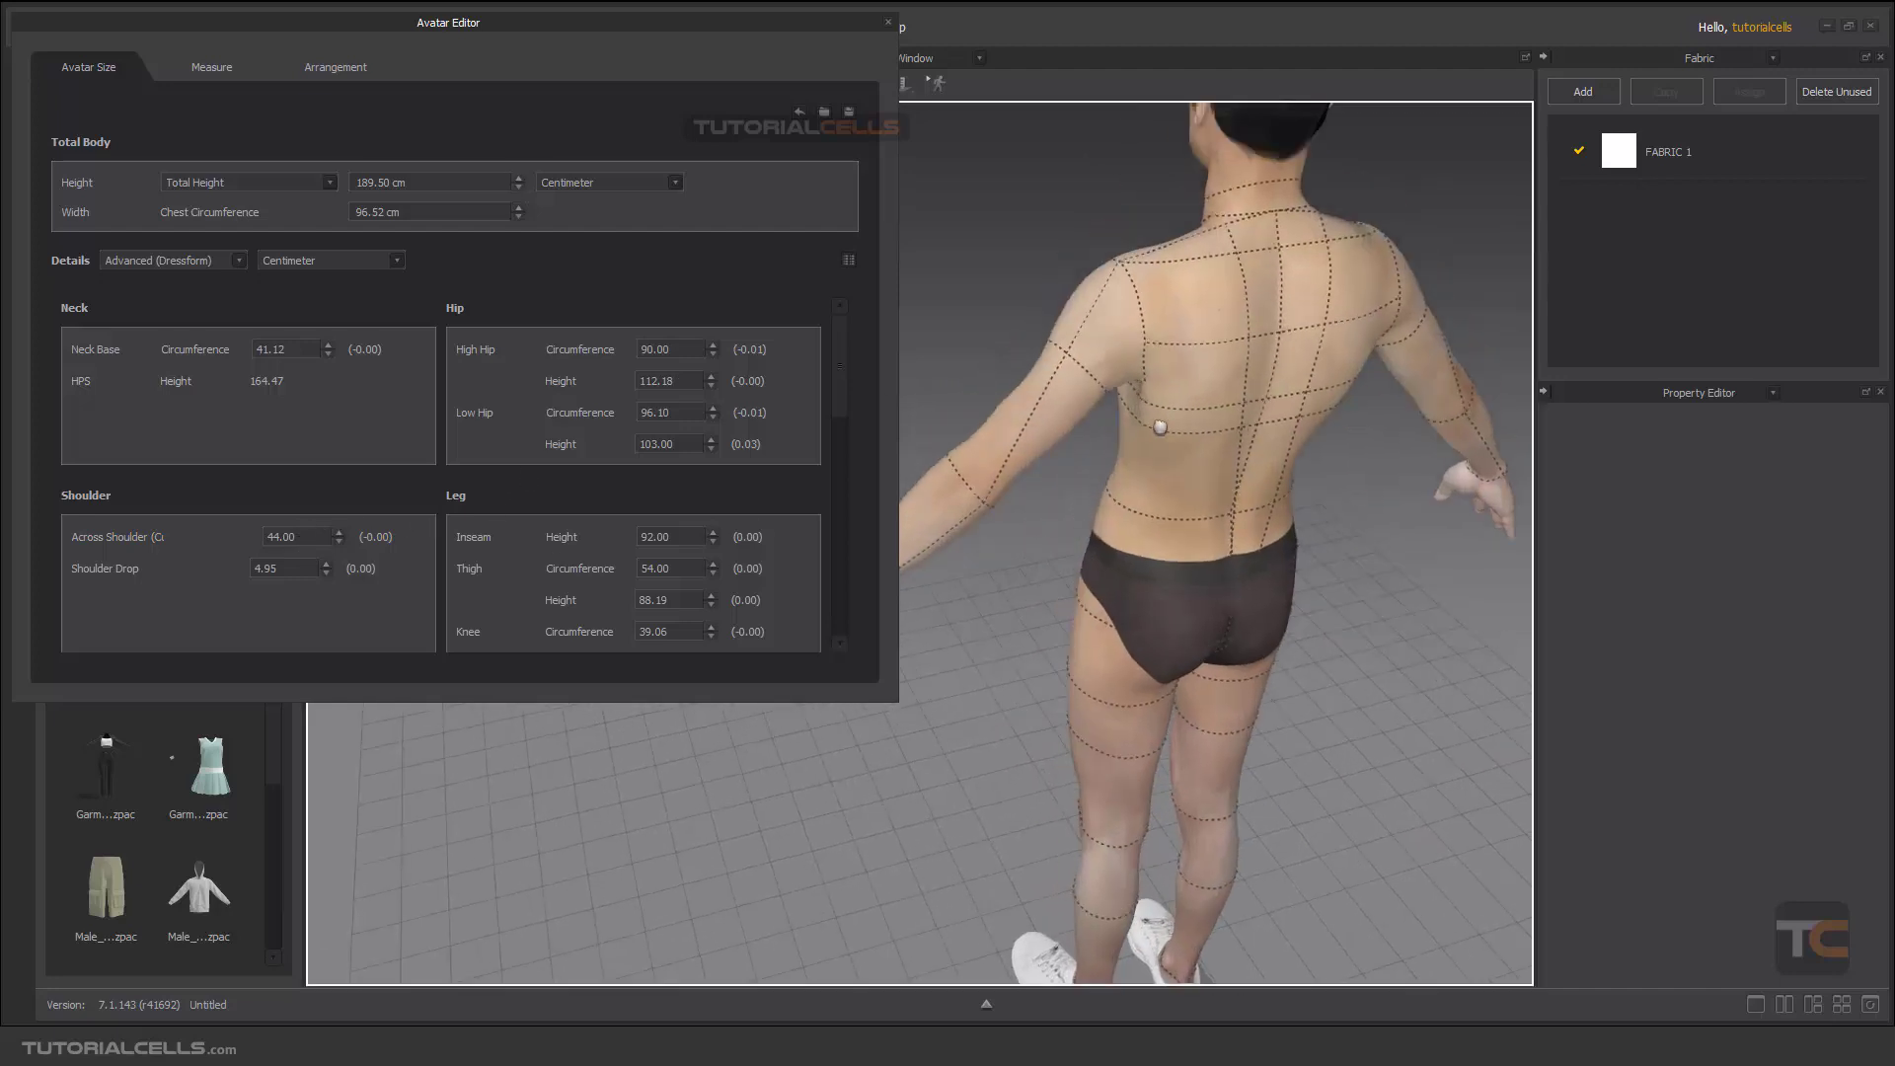
pyautogui.click(338, 533)
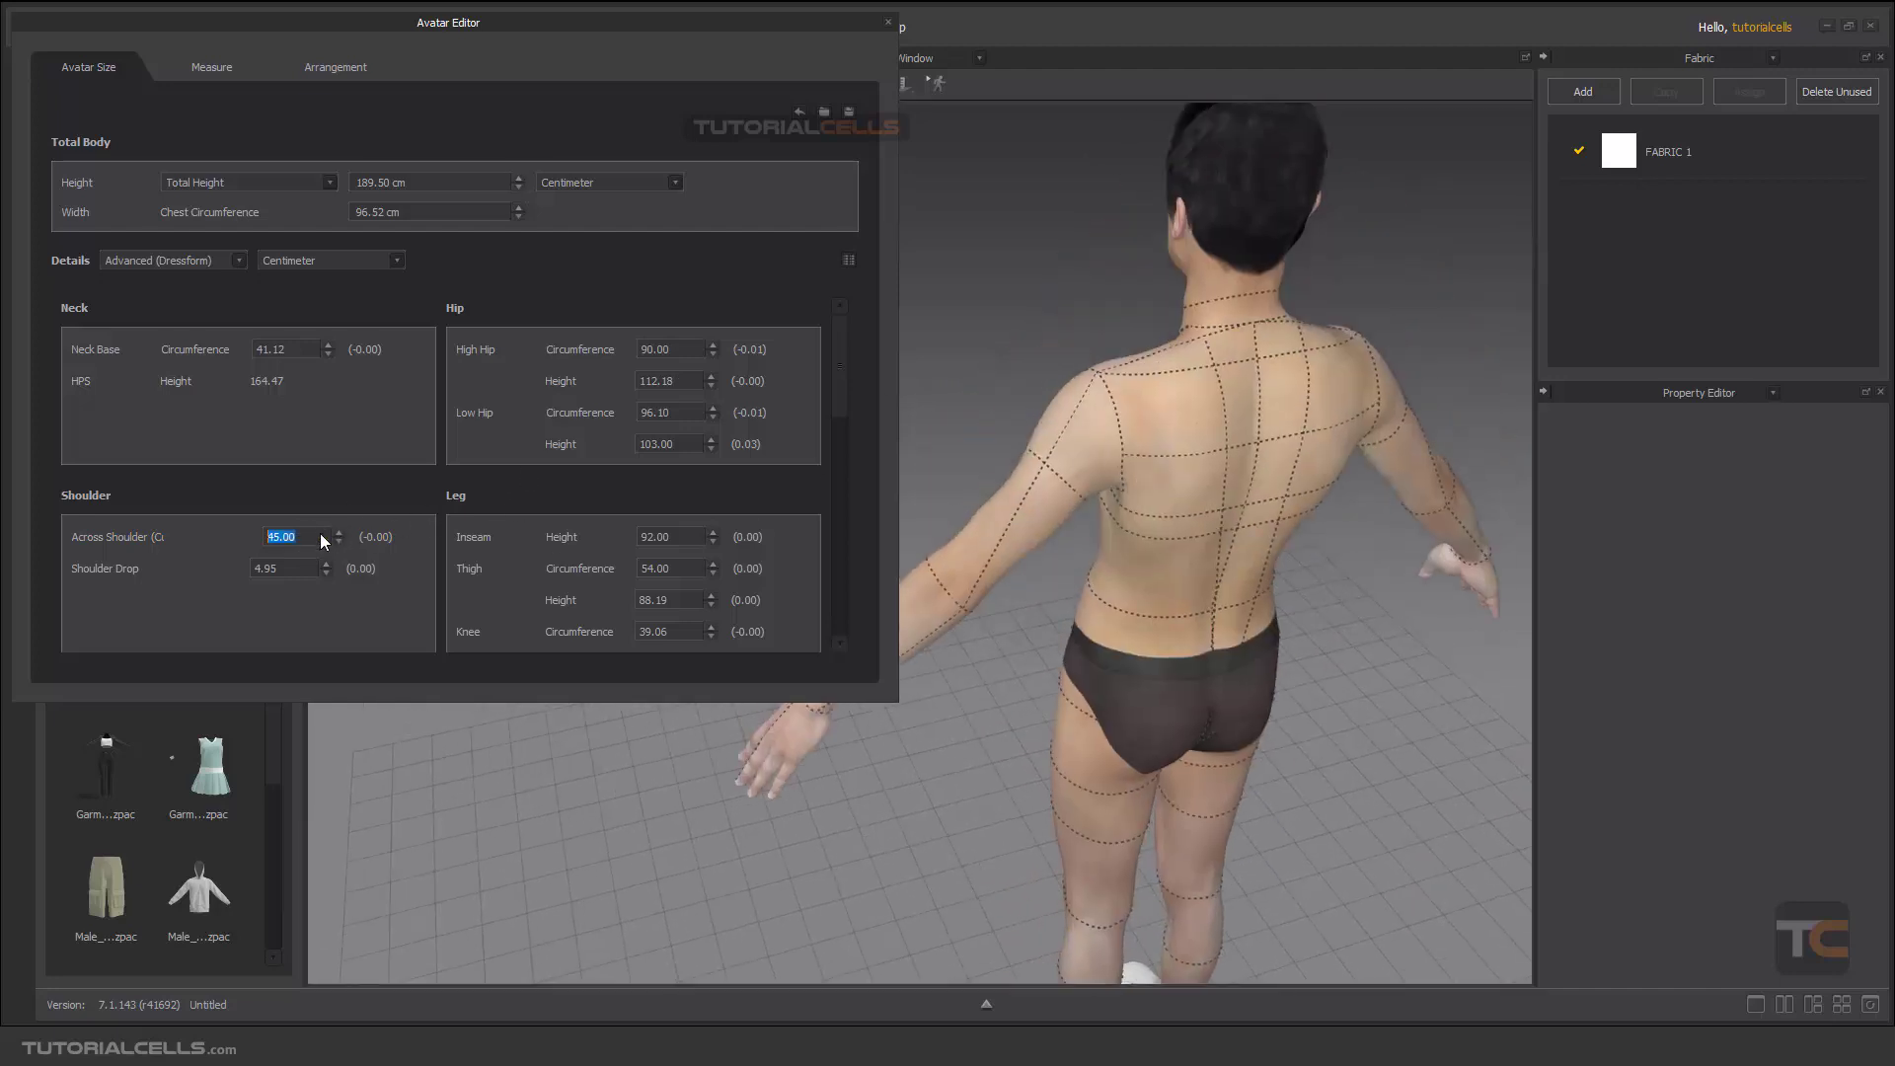
pyautogui.click(303, 539)
pyautogui.doubleClick(309, 539)
pyautogui.moveTo(1223, 345); pyautogui.dragTo(1215, 449, button='right')
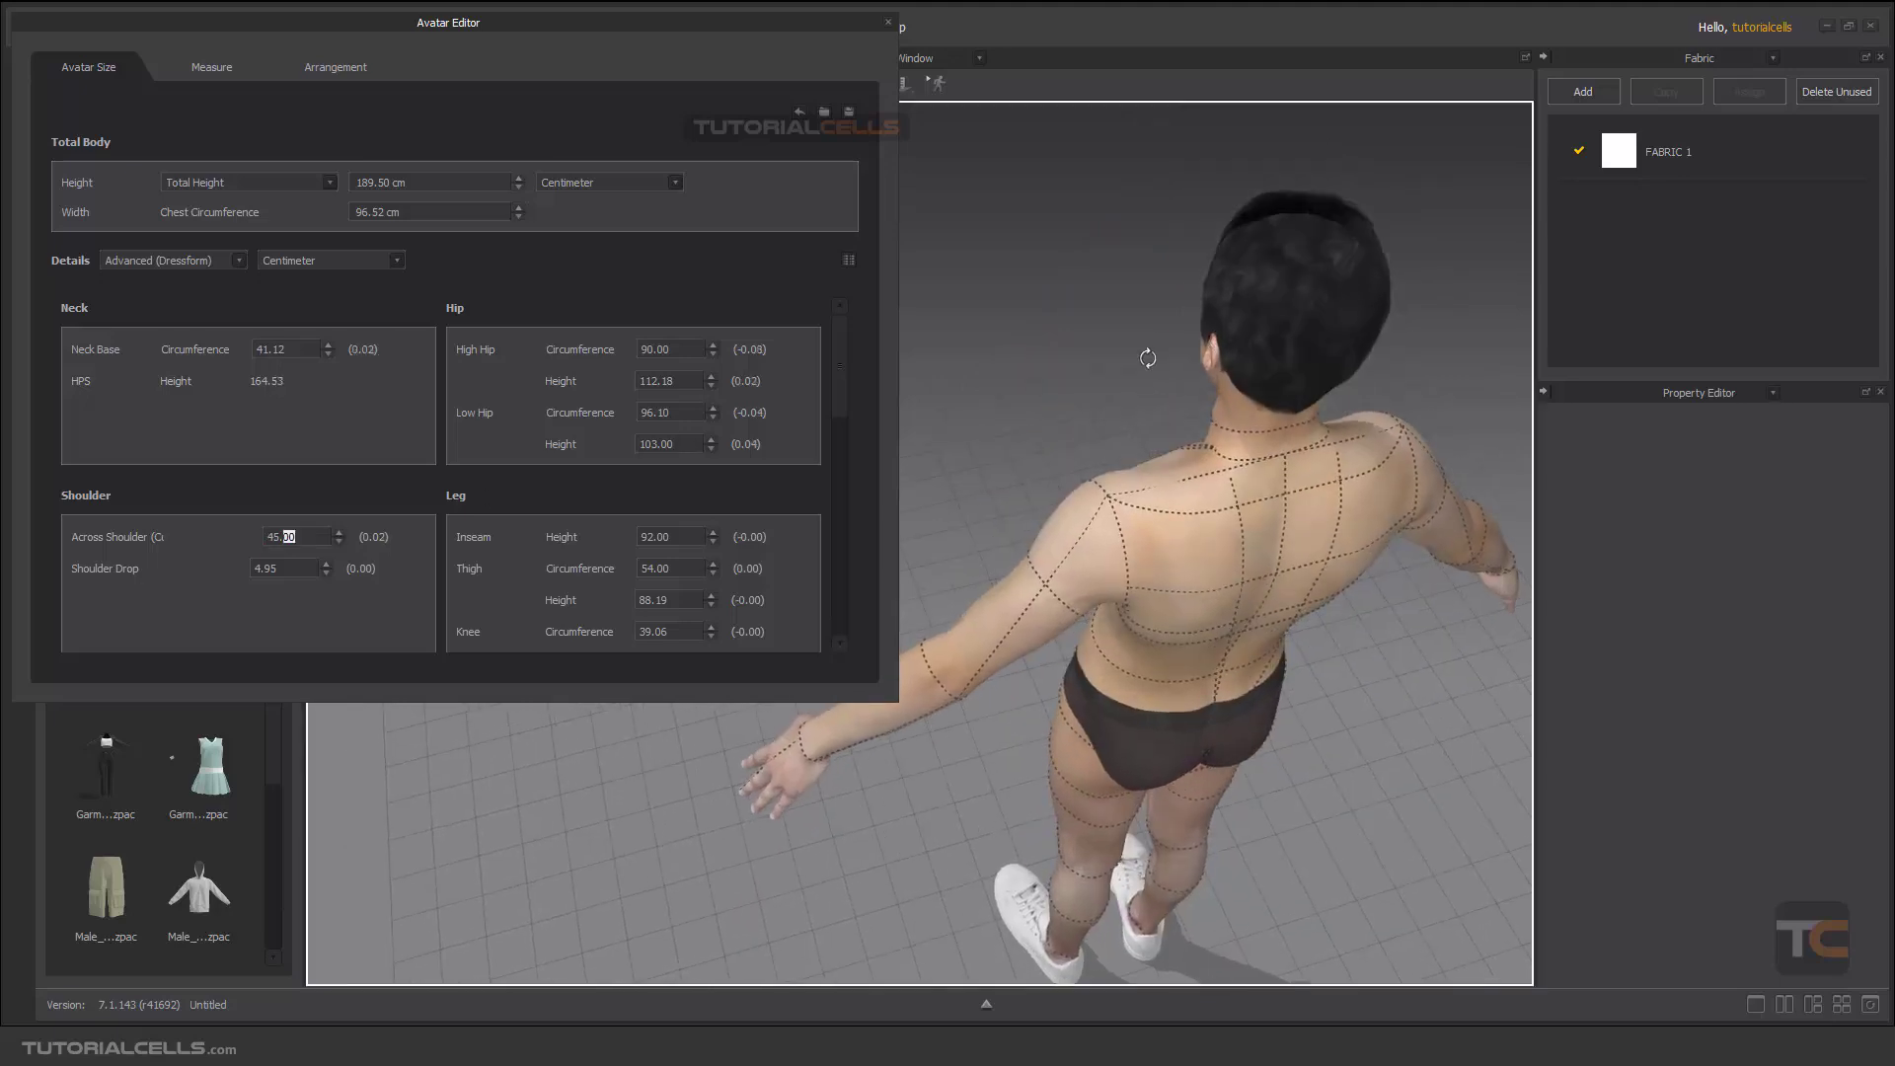
# Step: Highlight the Neck Base circumference, Across Shoulder and High Hip height lines on the avatar to see where each is measured
pyautogui.click(309, 351)
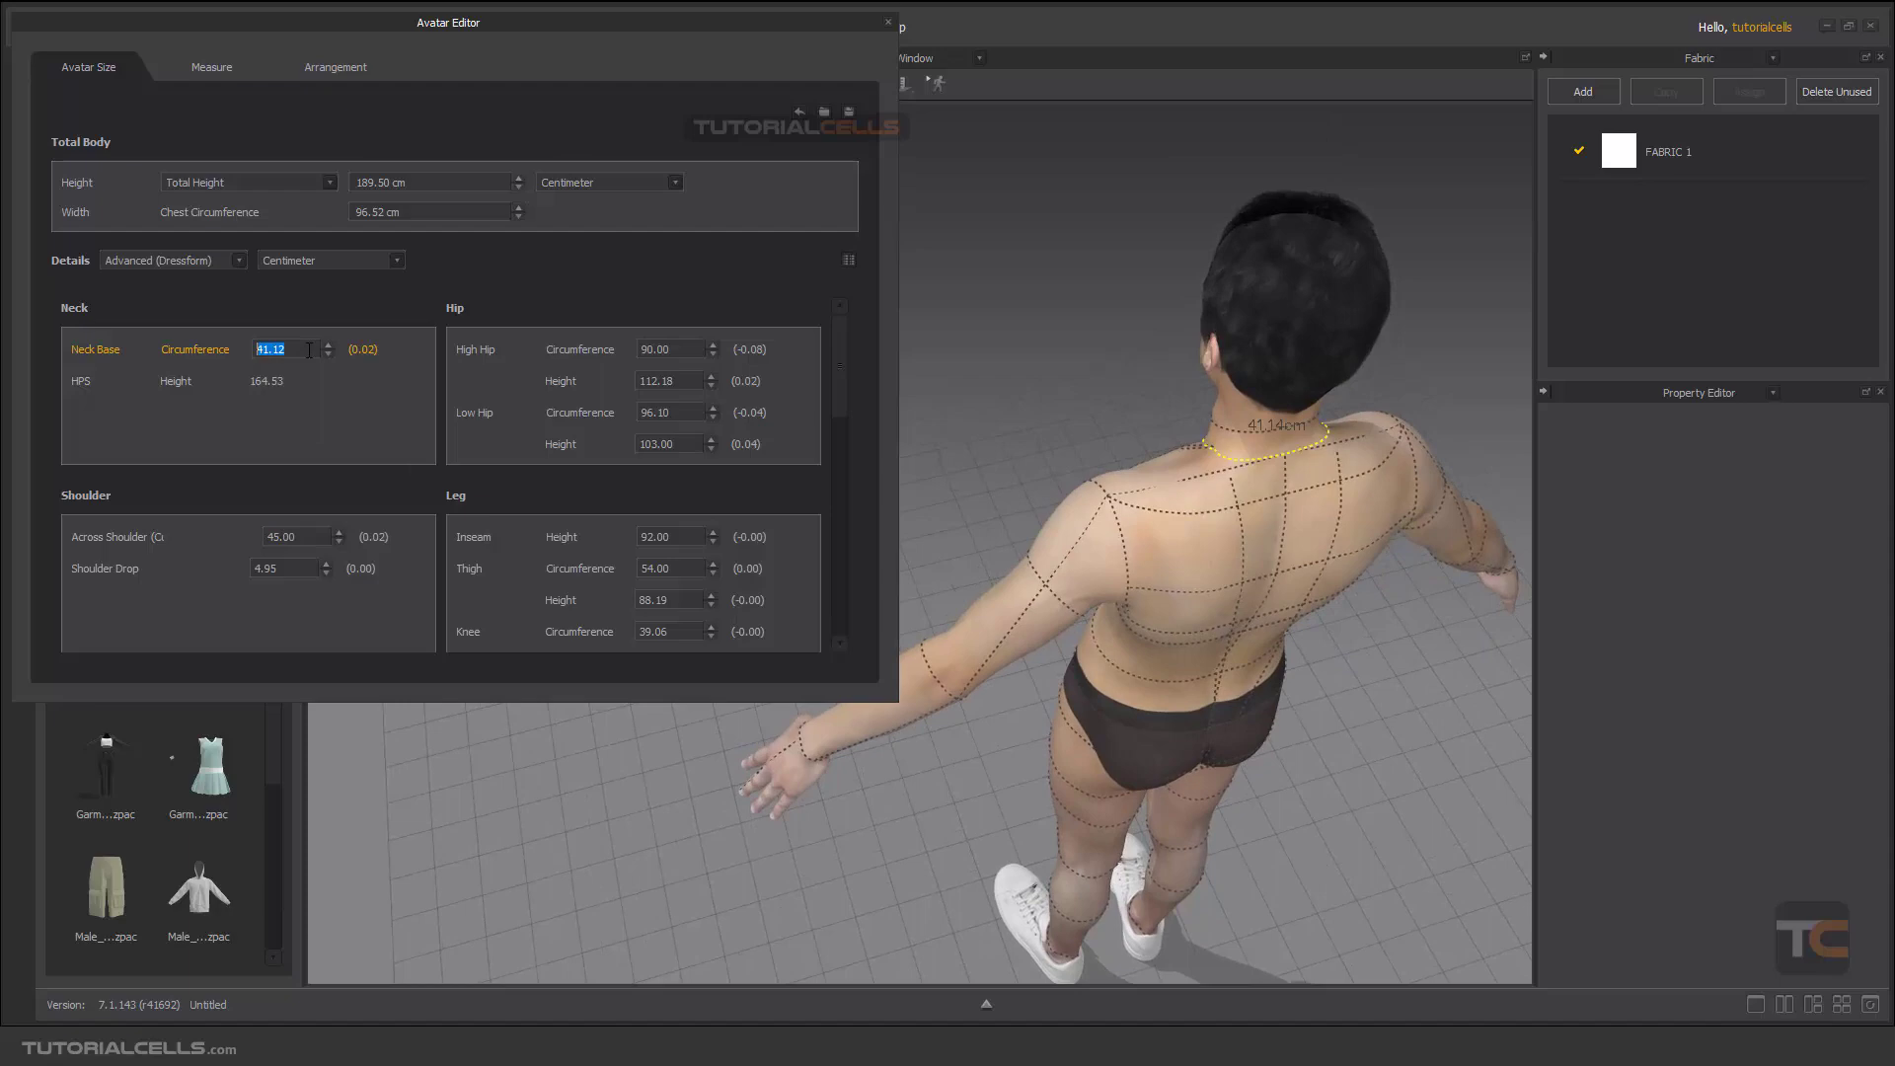
pyautogui.click(306, 535)
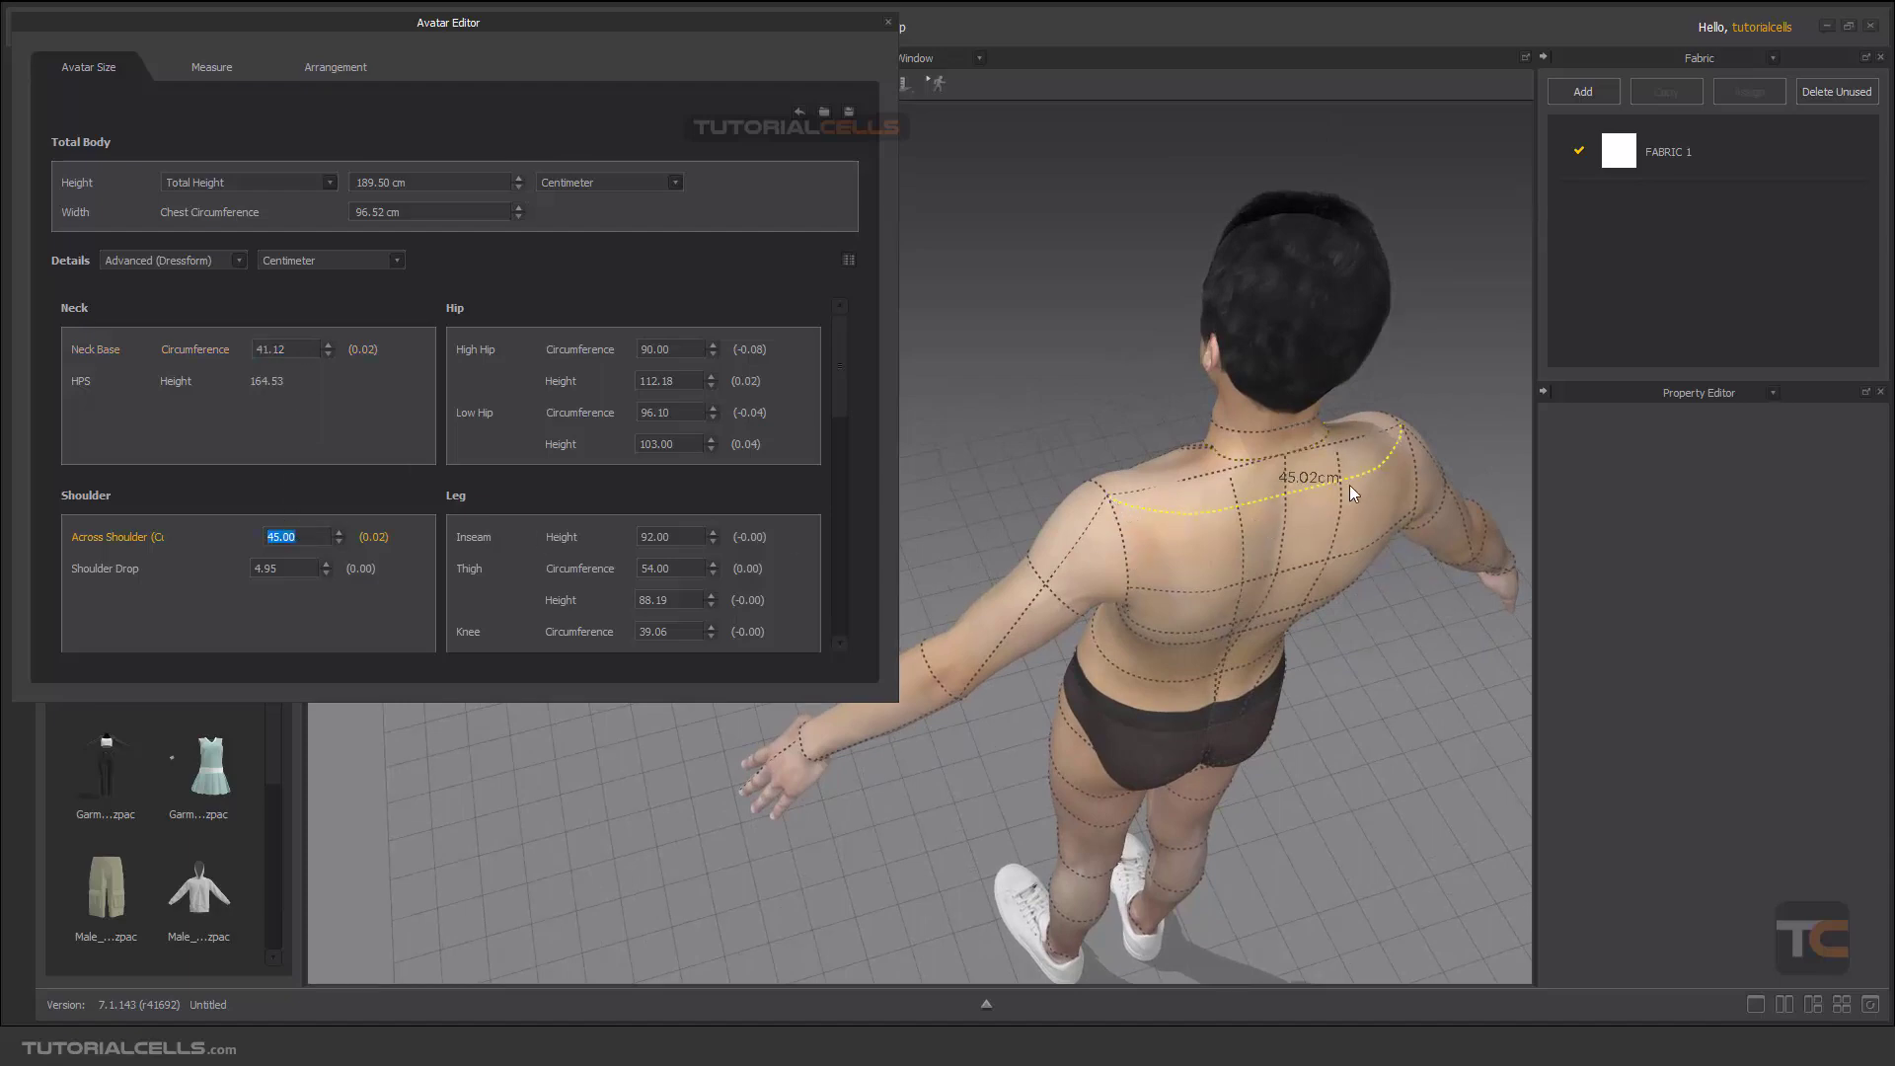
pyautogui.moveTo(1055, 519); pyautogui.dragTo(1377, 471, button='right')
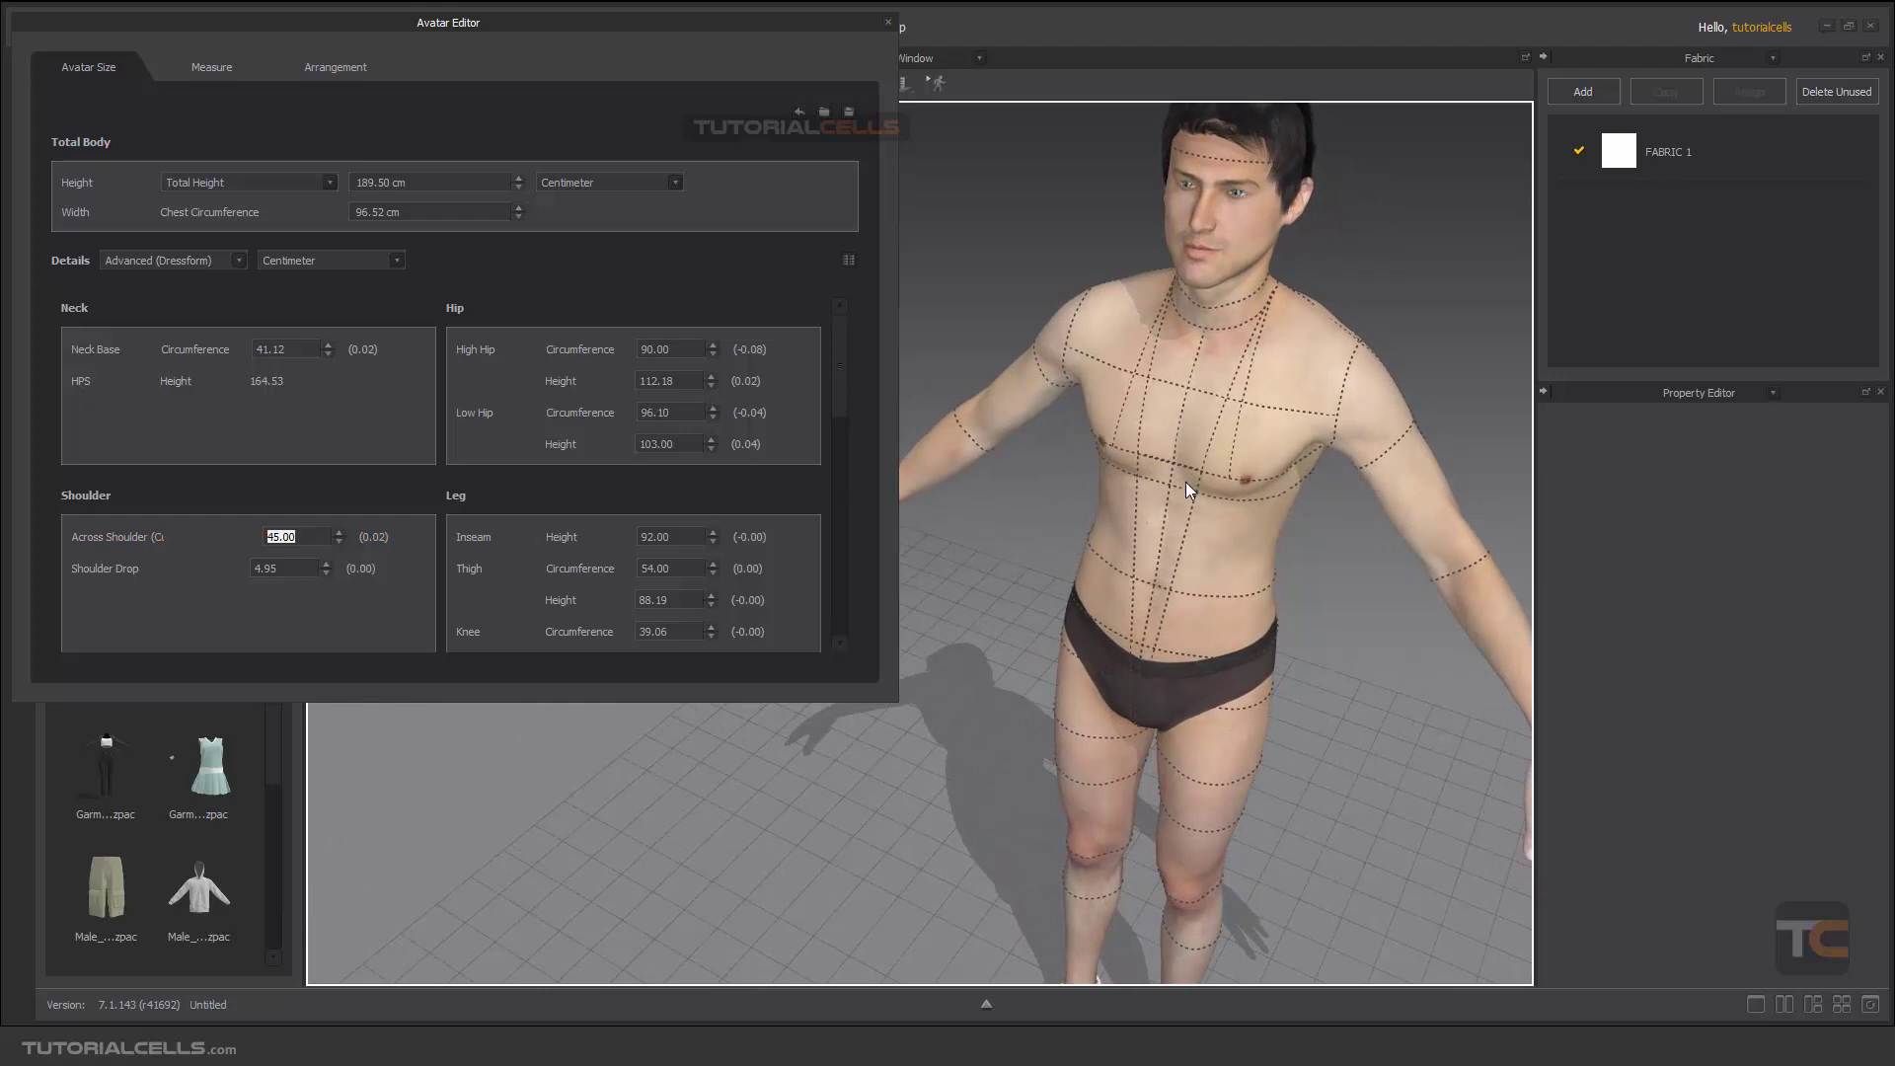
pyautogui.click(688, 383)
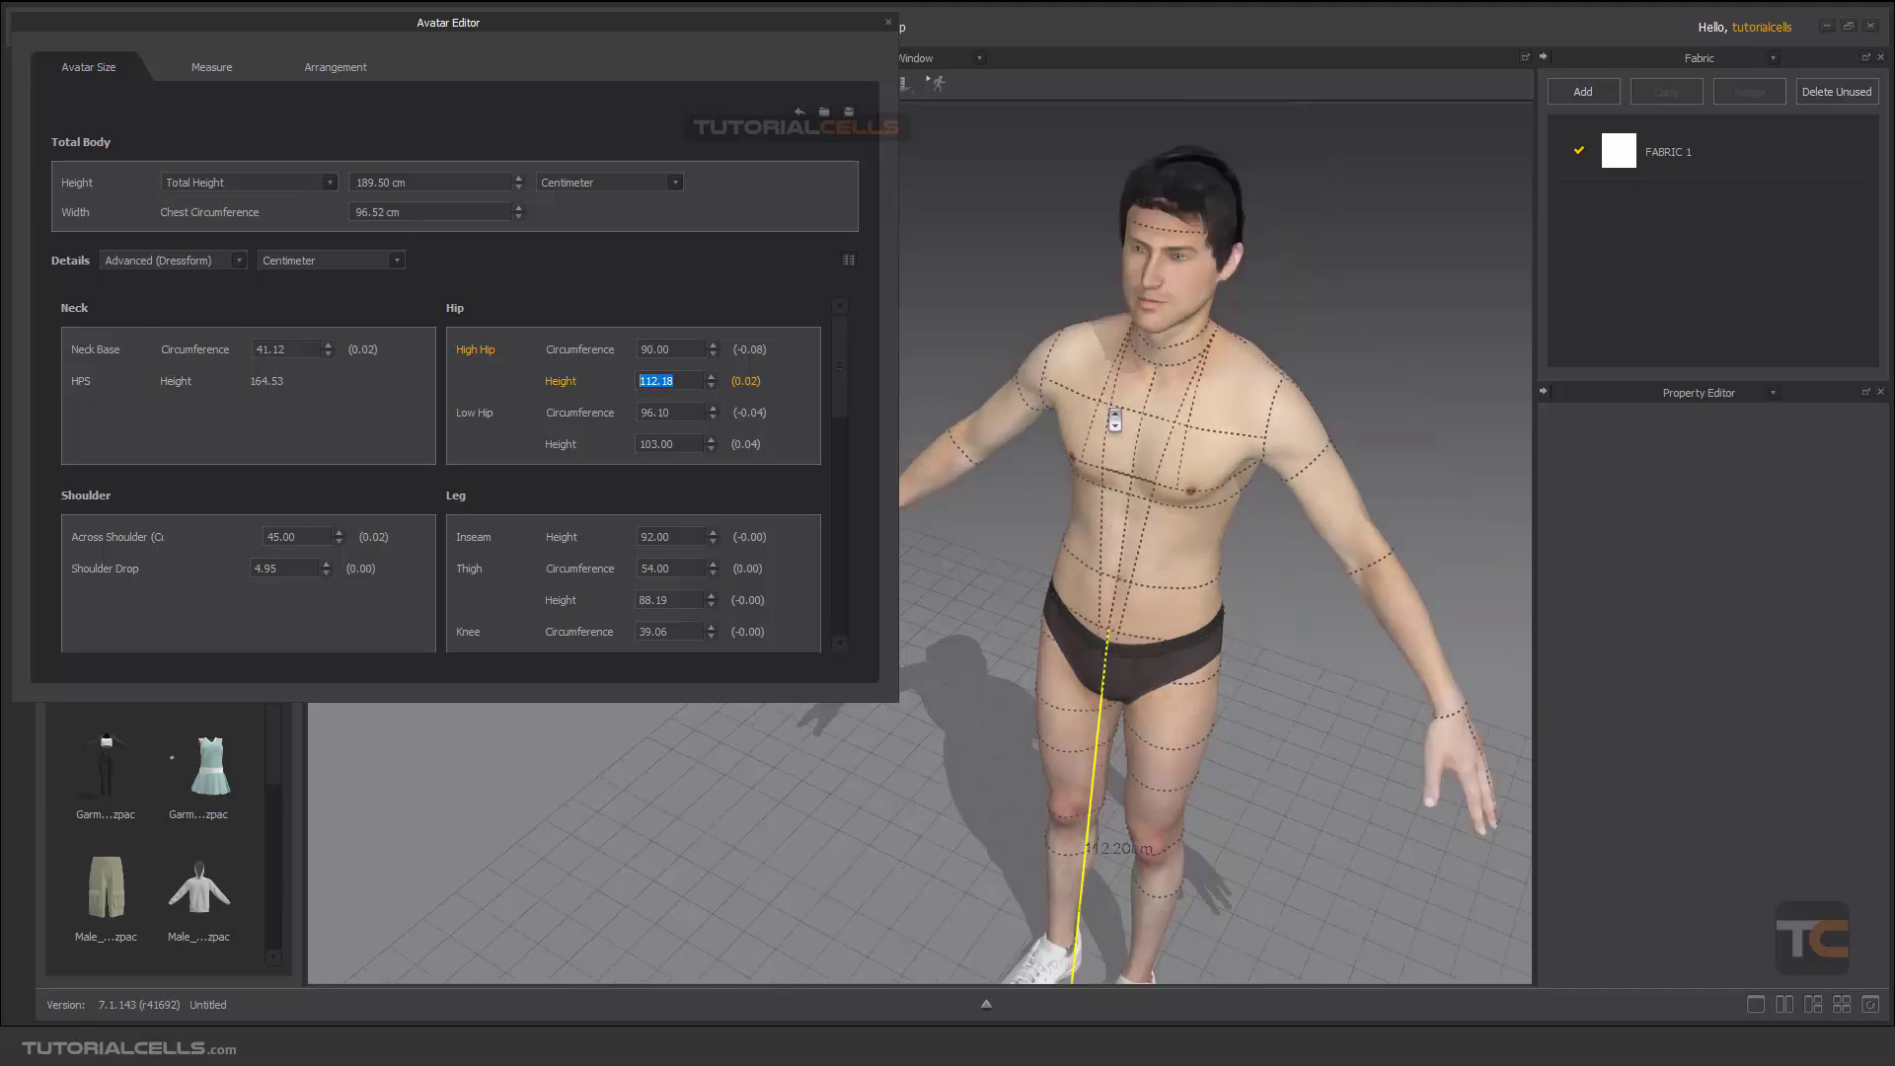
# Step: Examine the total body height options, keeping Total Height, along with the height and chest circumference values
pyautogui.click(263, 182)
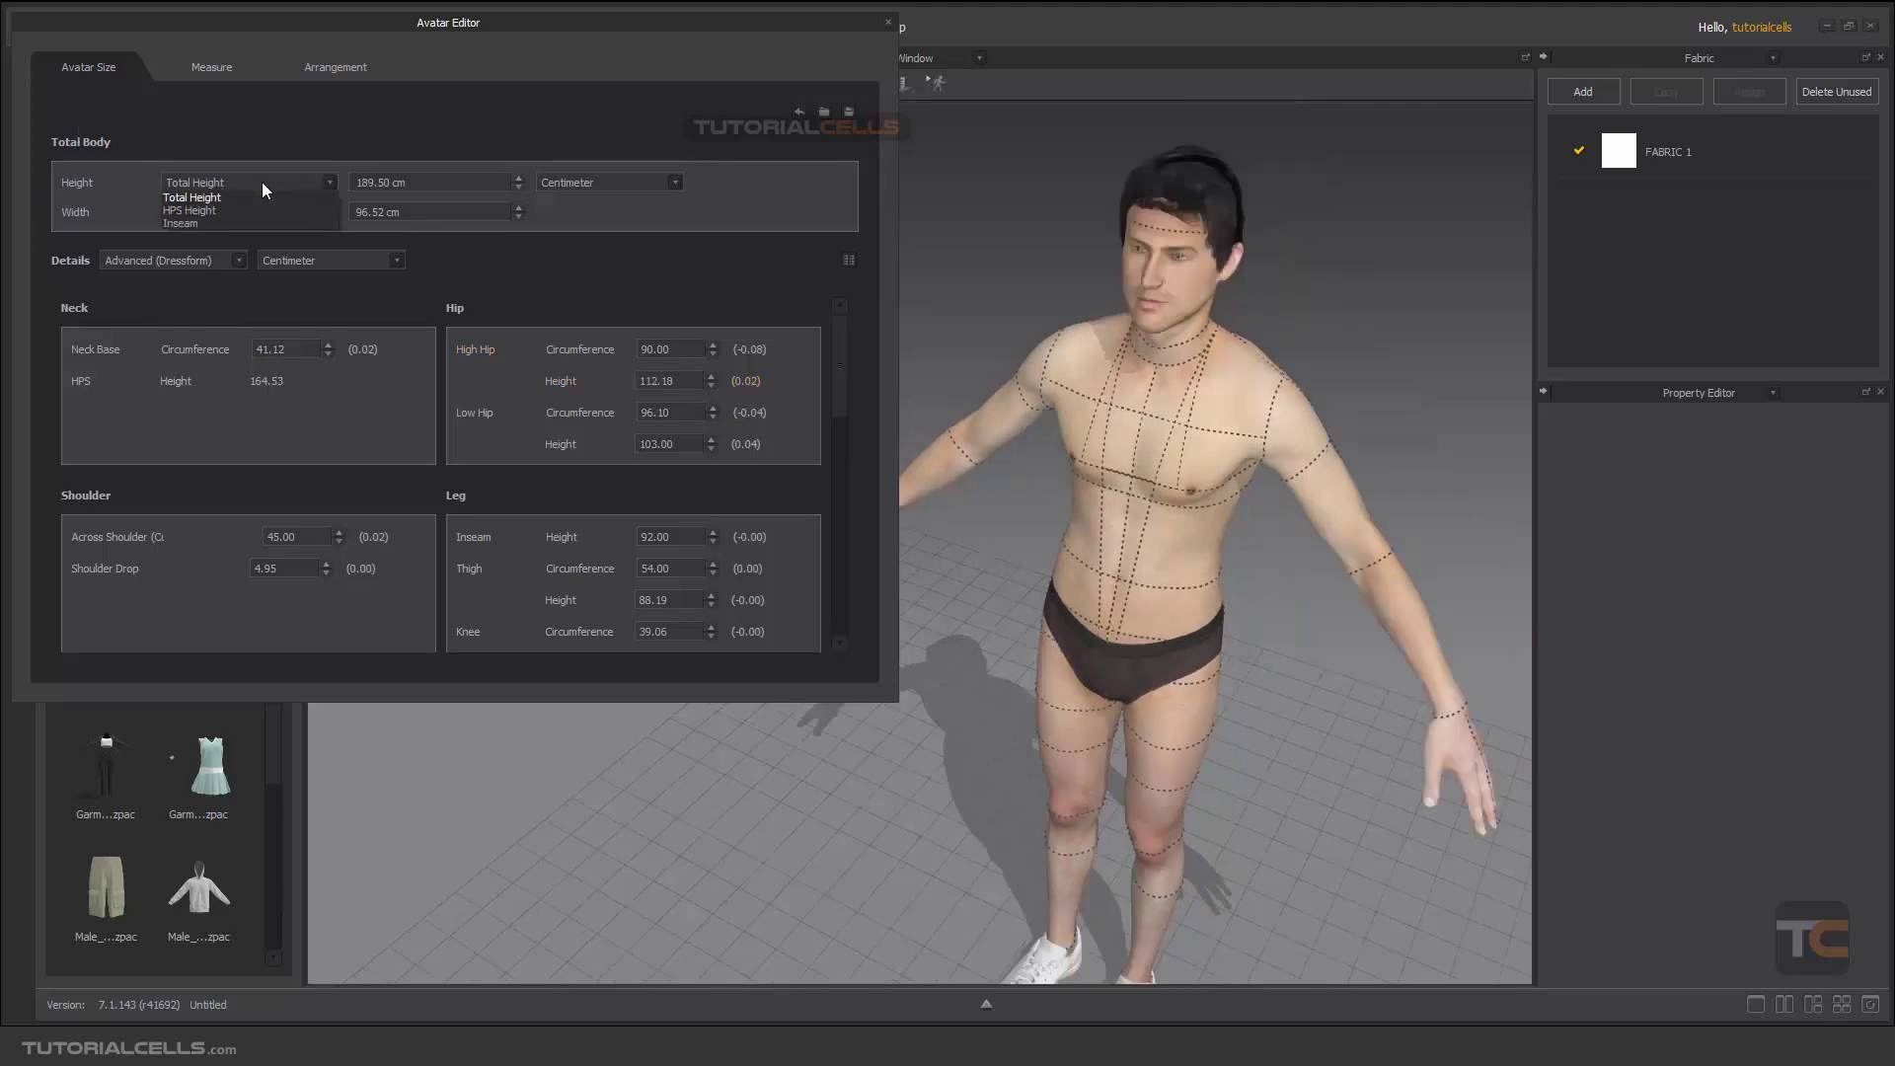
pyautogui.click(255, 196)
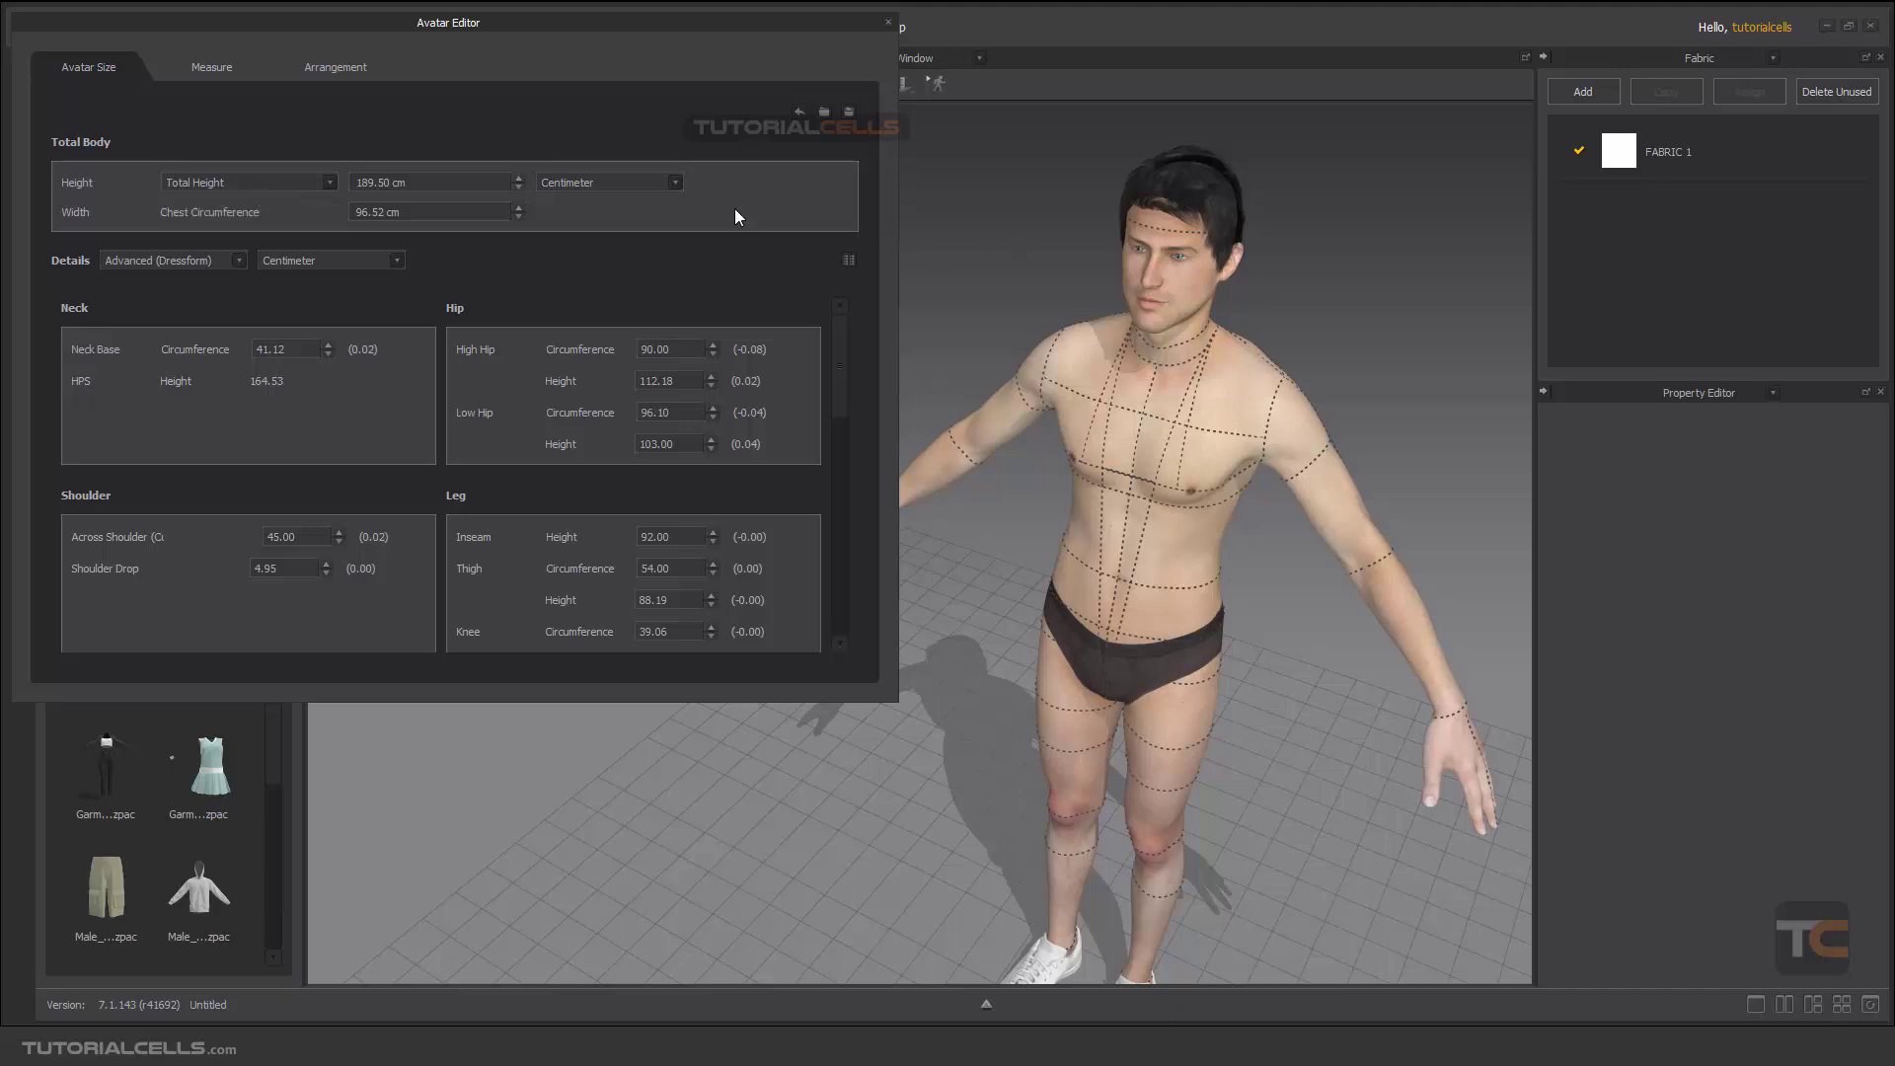
pyautogui.click(428, 186)
pyautogui.click(451, 186)
pyautogui.click(682, 350)
pyautogui.click(465, 182)
pyautogui.click(451, 218)
pyautogui.click(452, 187)
# Step: Base the avatar's total body height on HPS Height and view the adjusted body
pyautogui.click(331, 186)
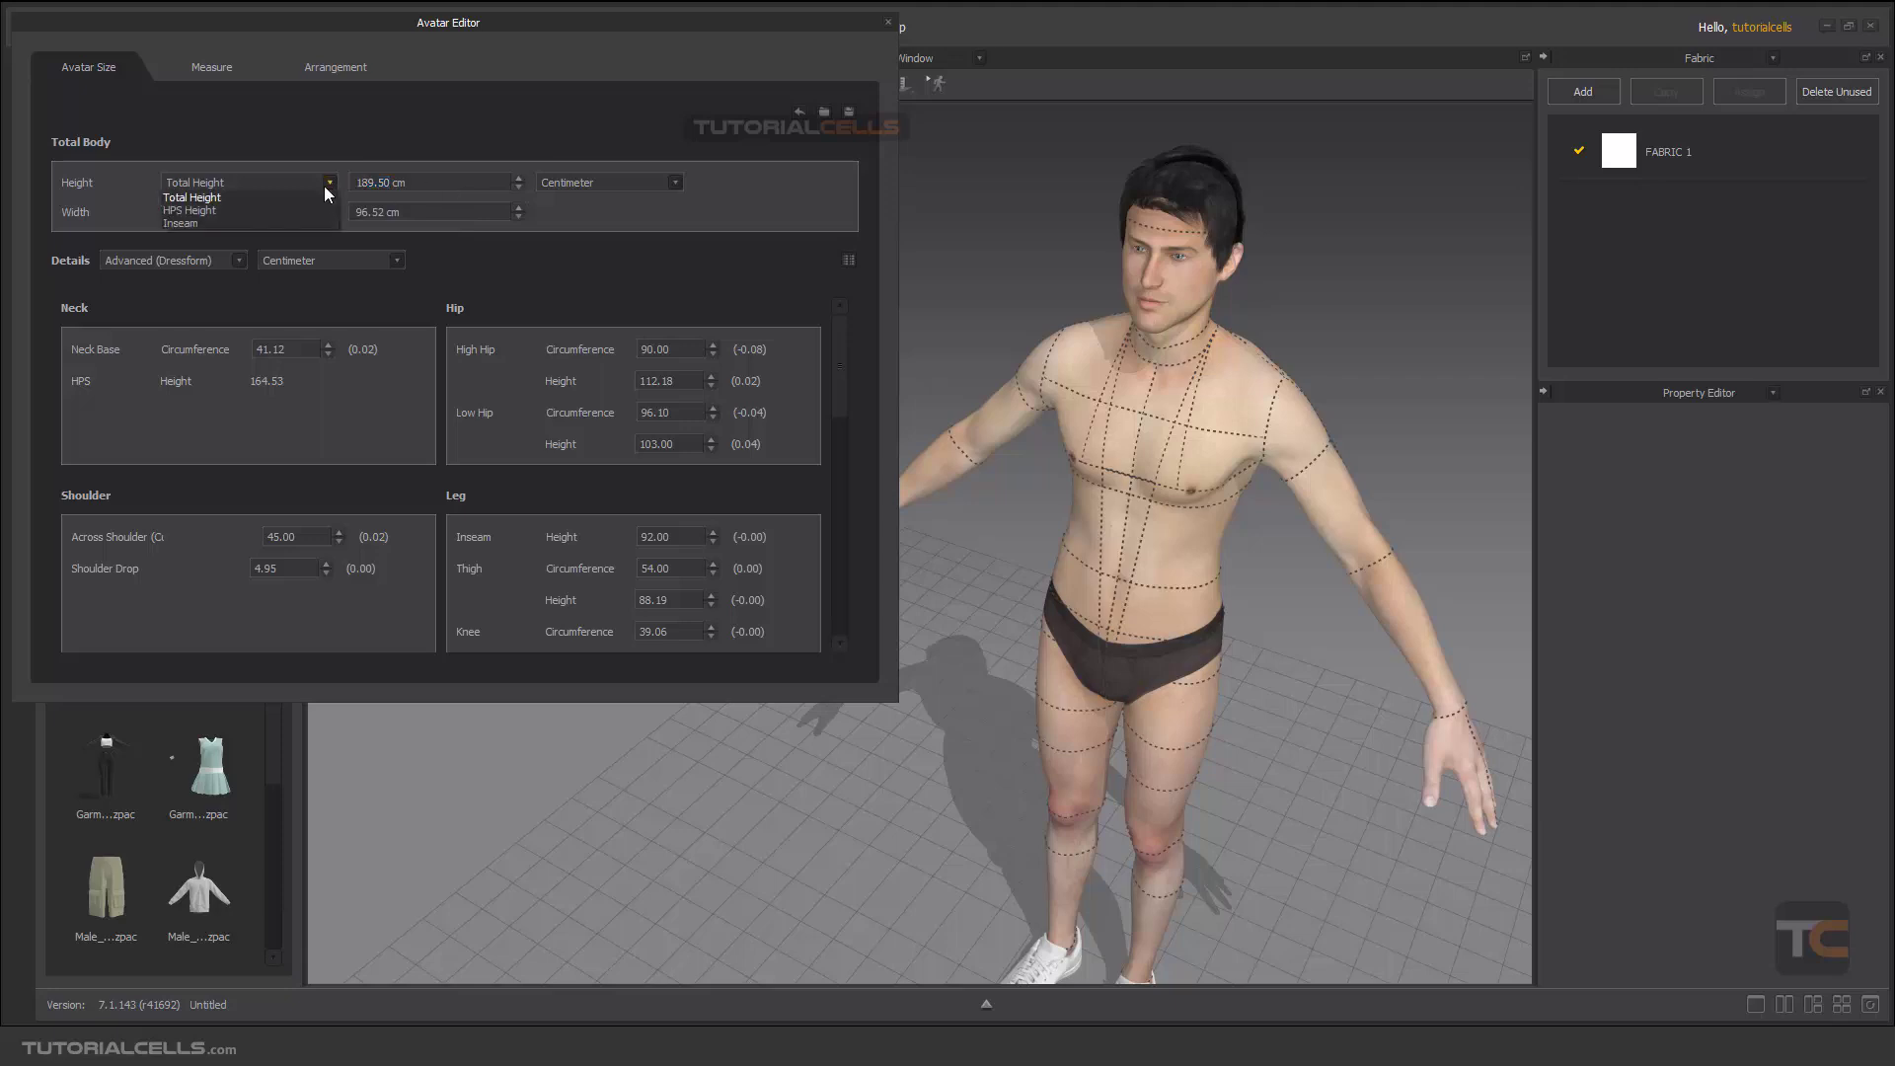
pyautogui.click(273, 208)
pyautogui.click(431, 181)
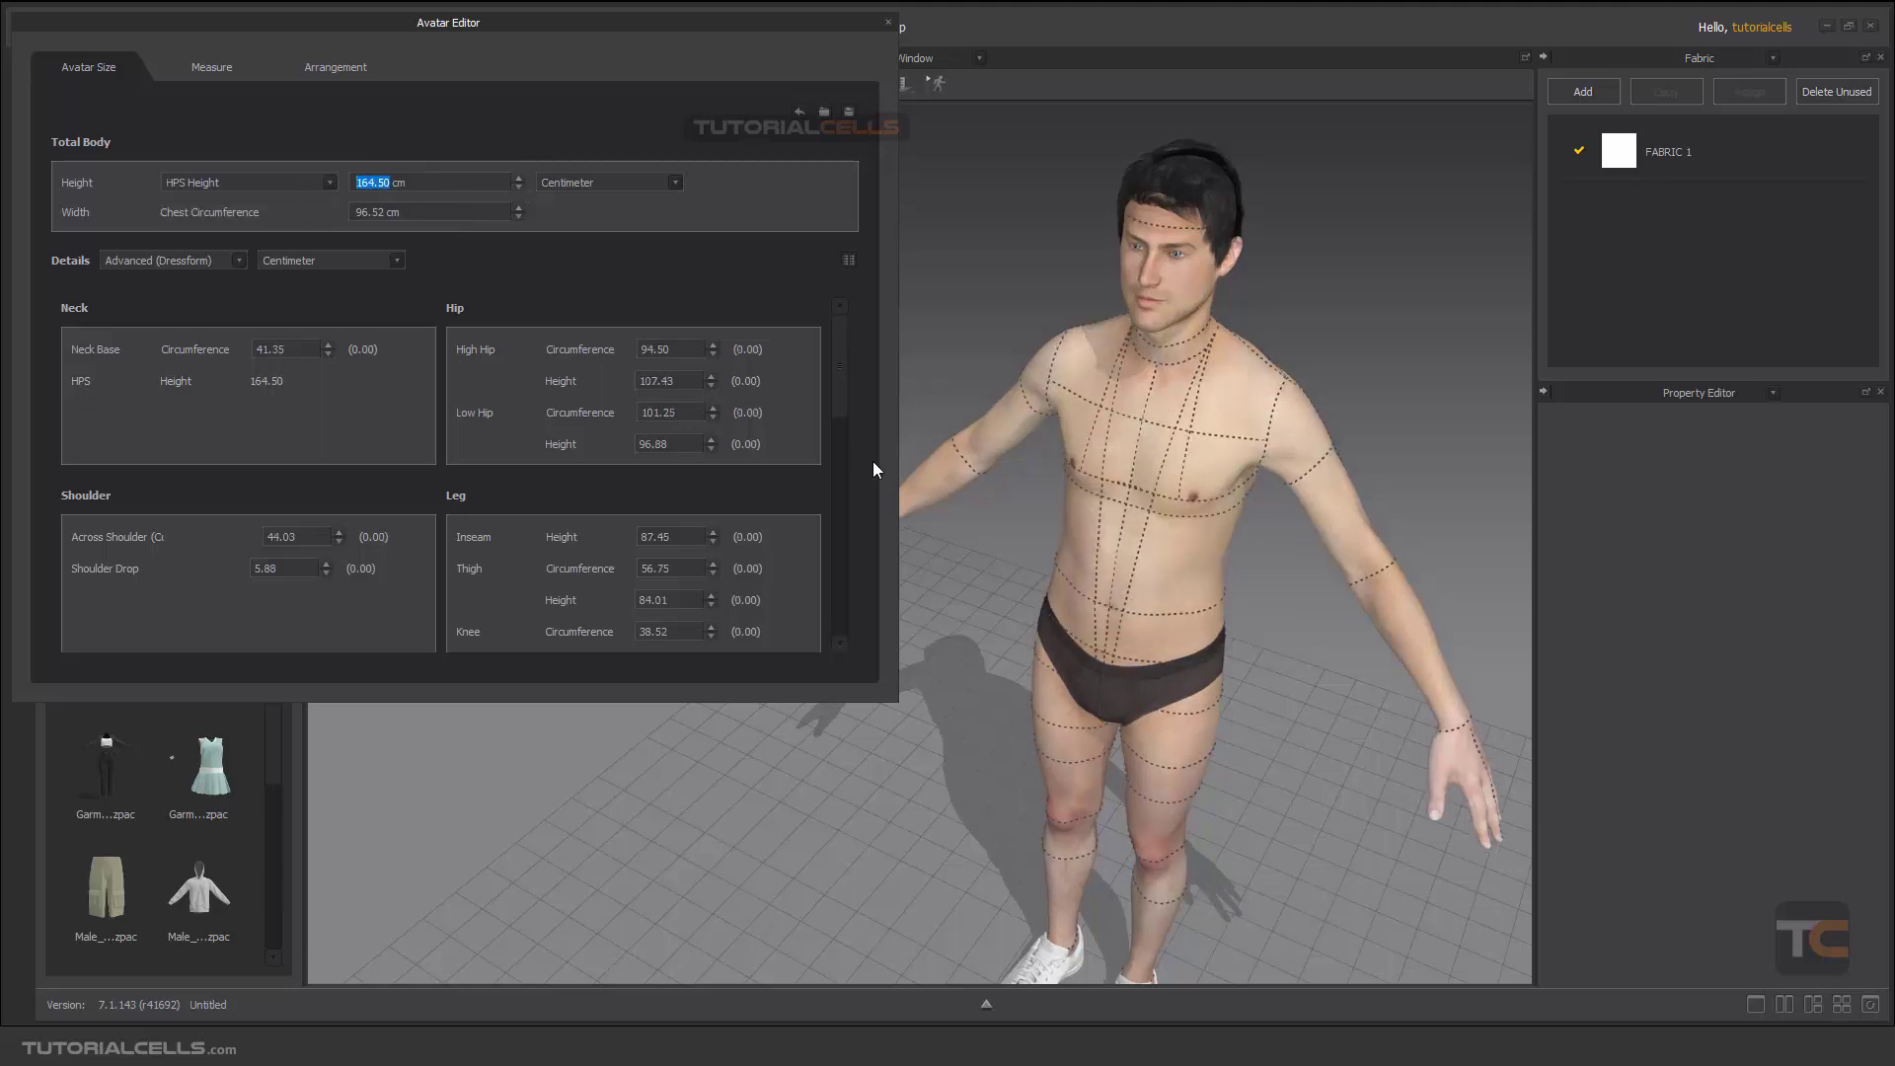
pyautogui.moveTo(928, 513); pyautogui.dragTo(1064, 516, button='right')
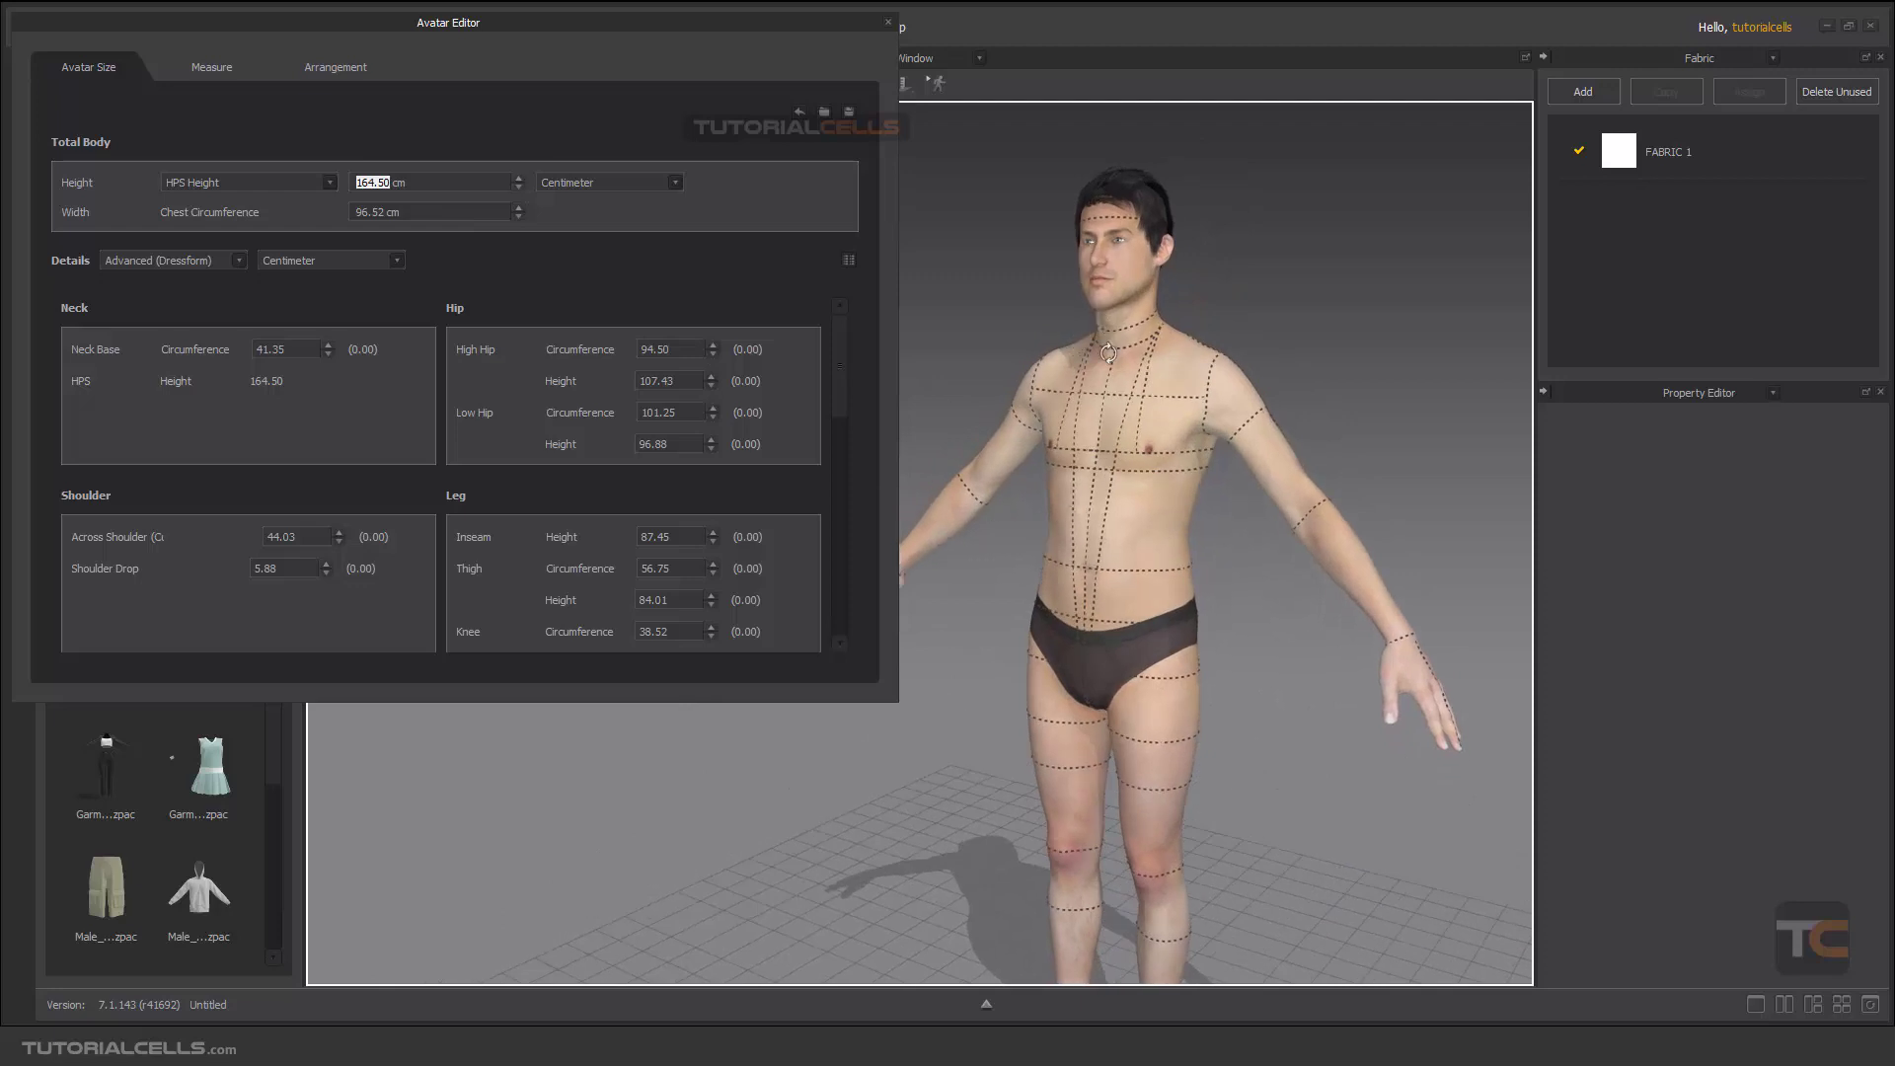
# Step: Base the avatar's total body height on Inseam and raise it to 88.45 cm
pyautogui.click(328, 181)
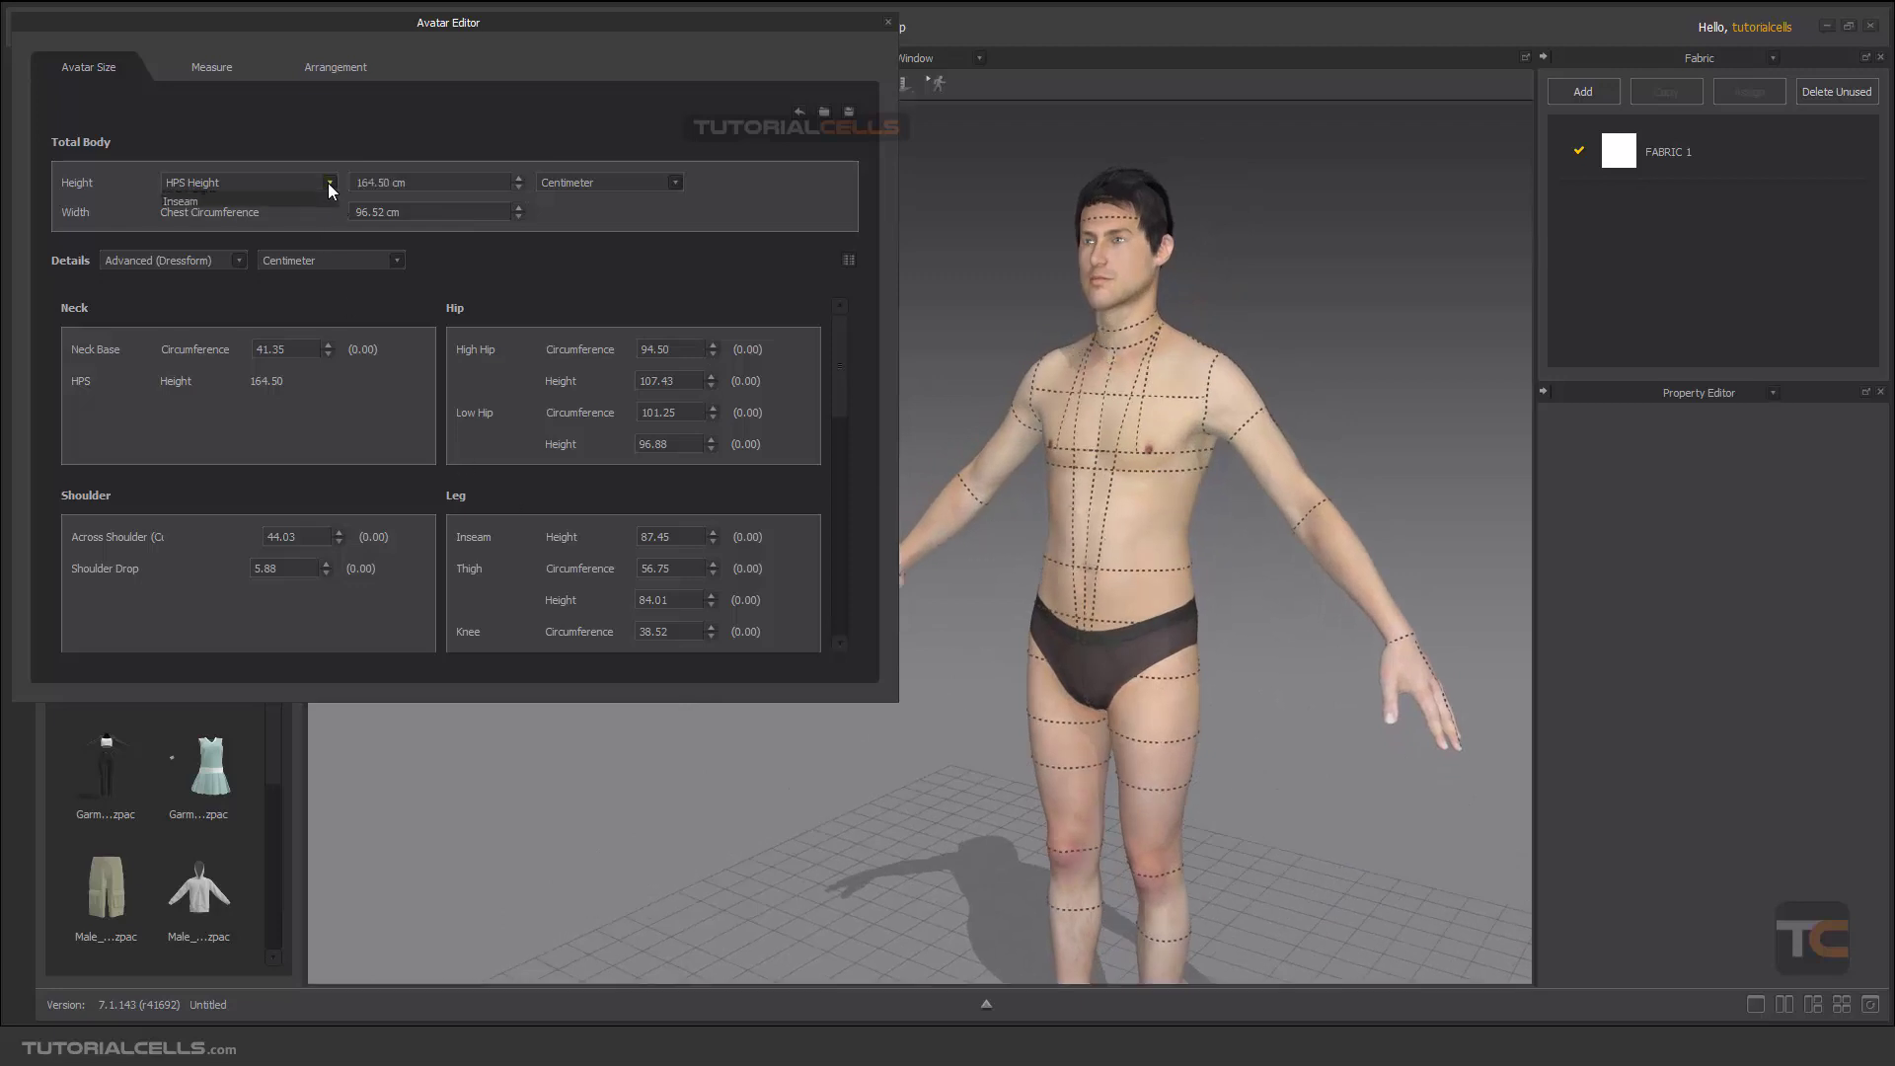
pyautogui.click(259, 225)
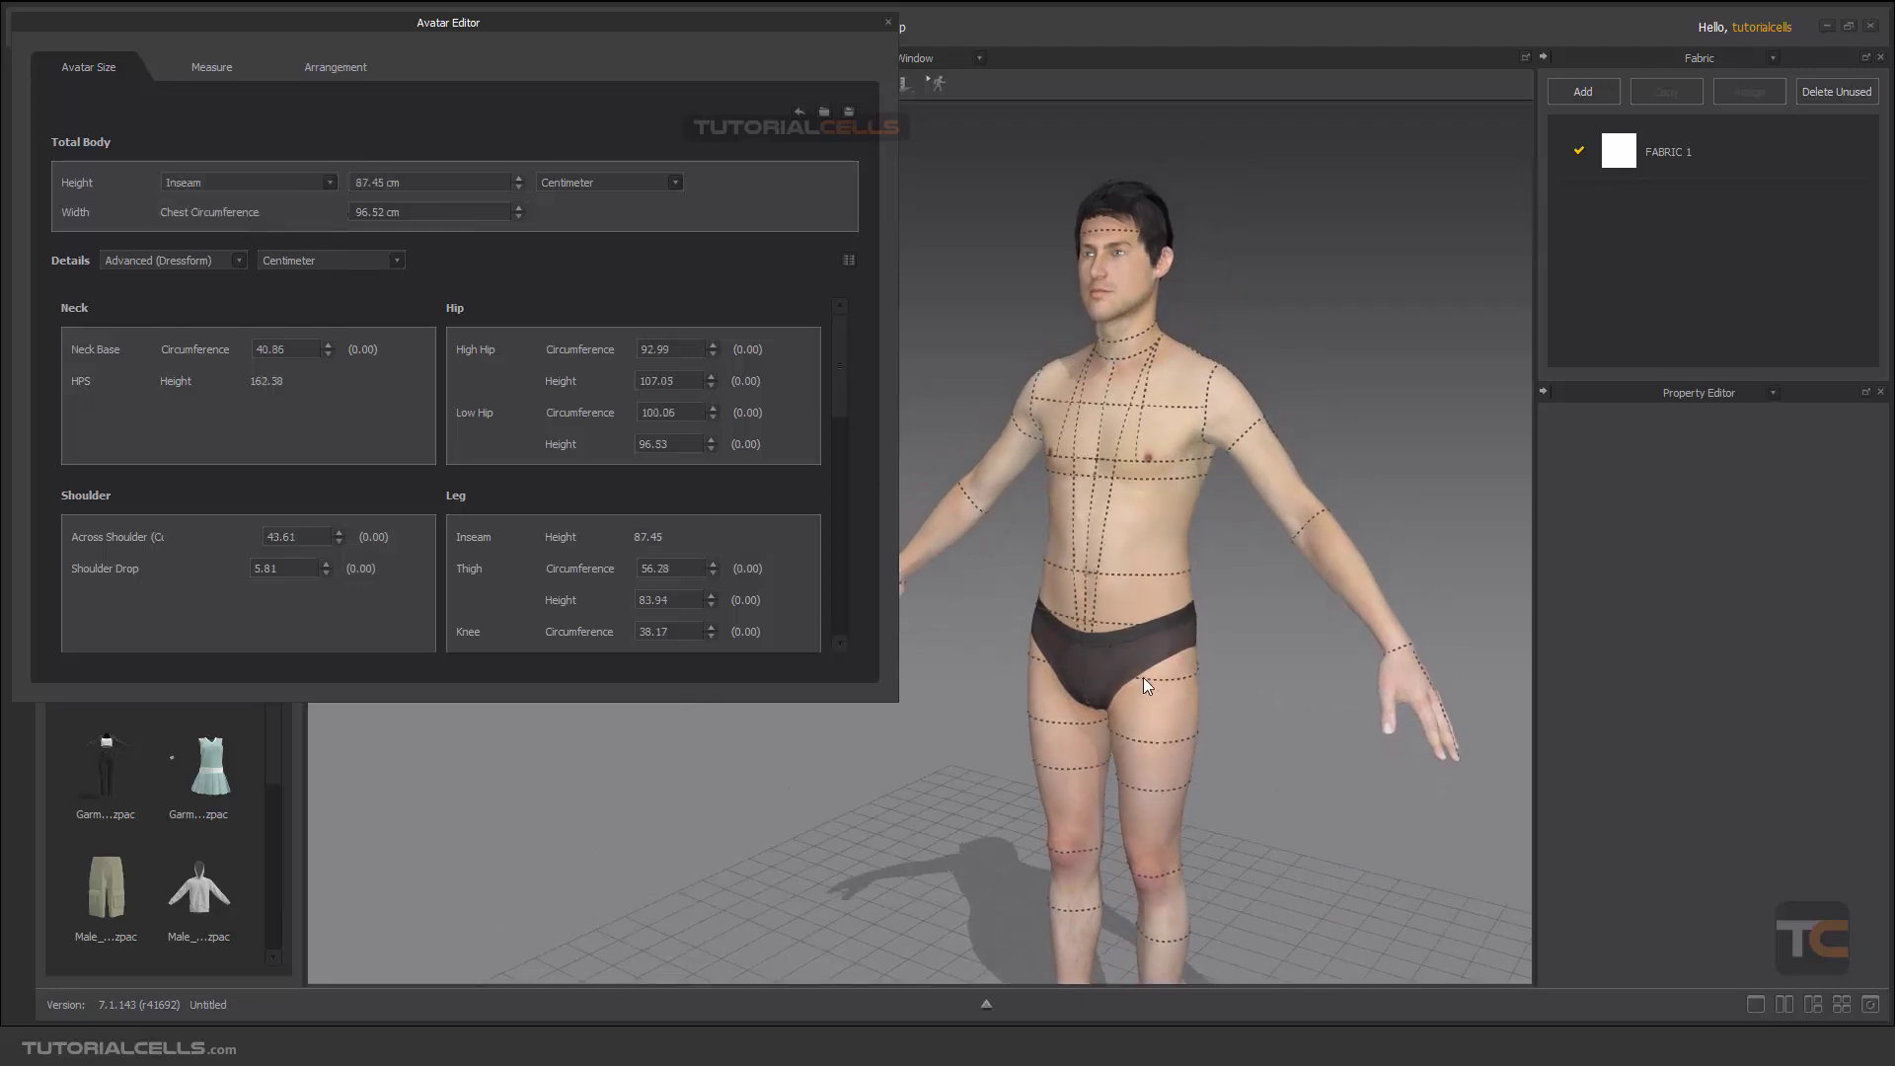
pyautogui.moveTo(1144, 677); pyautogui.dragTo(1125, 494, button='middle')
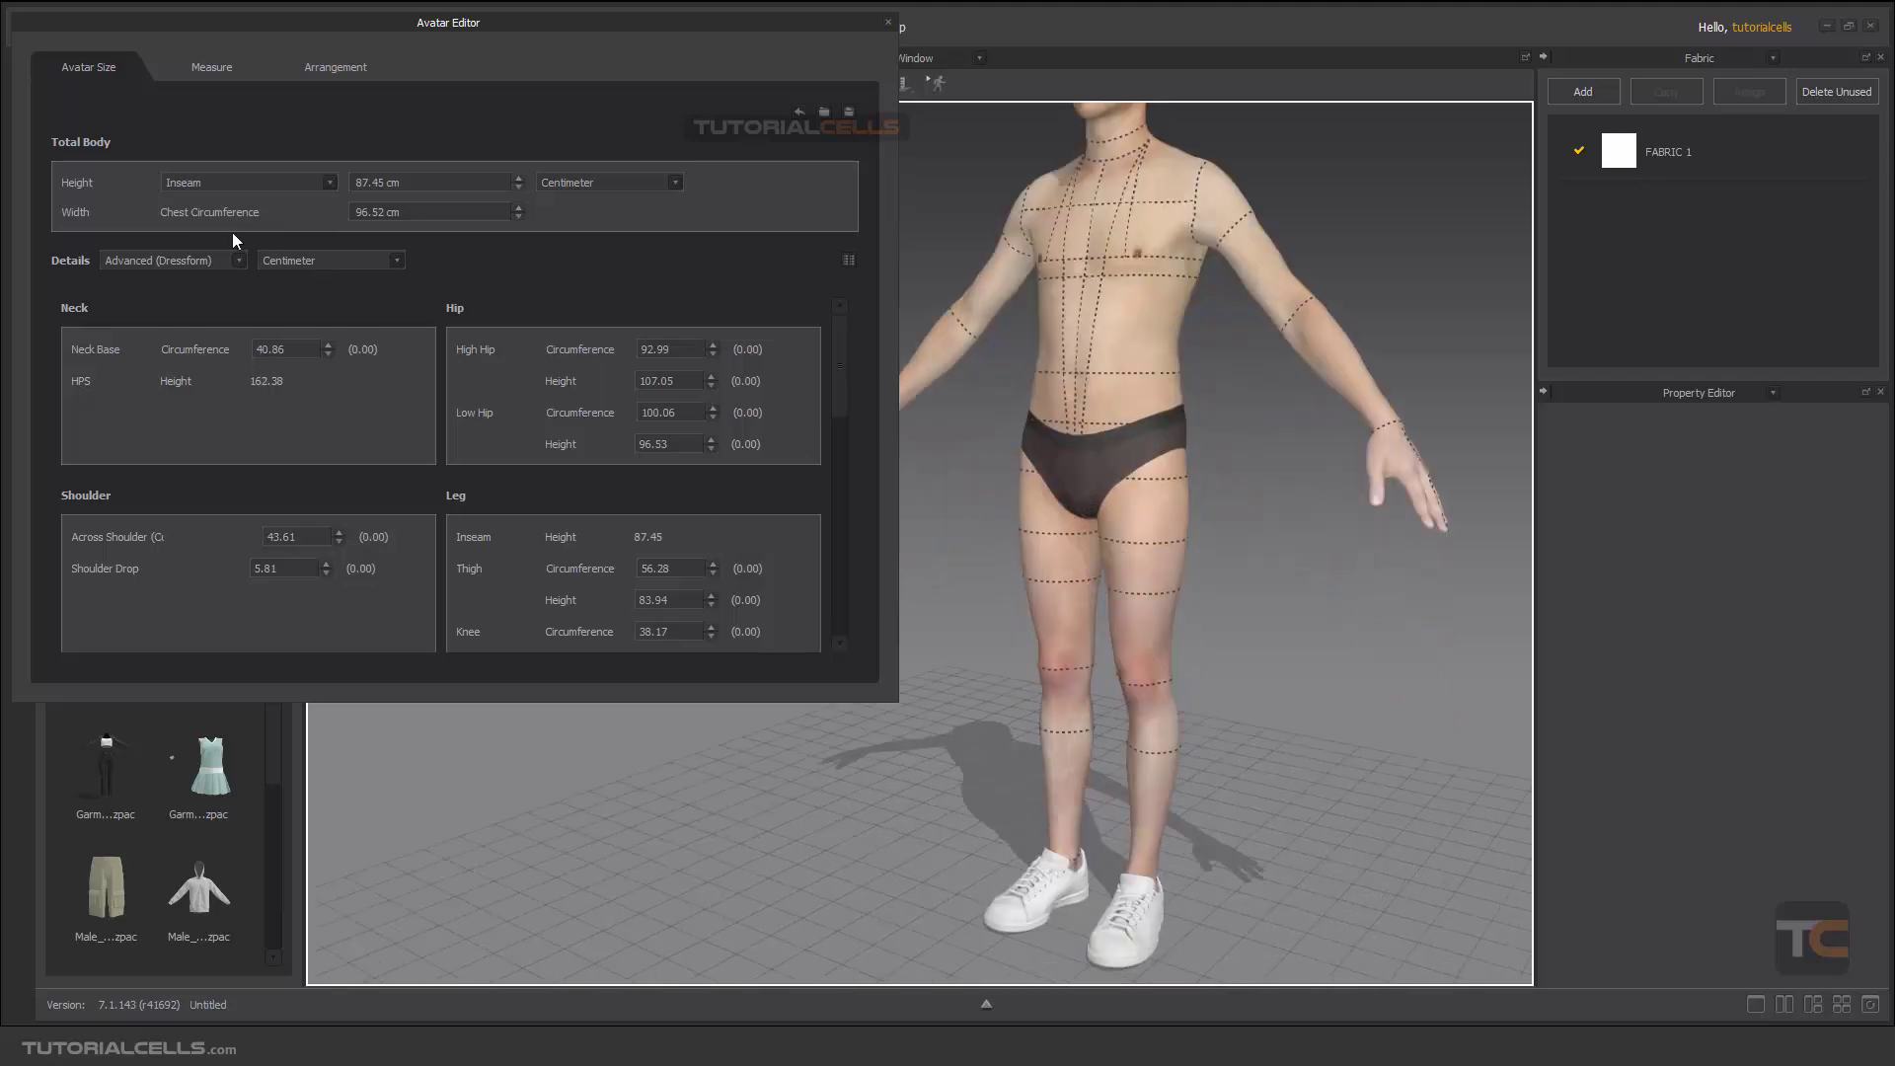
pyautogui.click(427, 189)
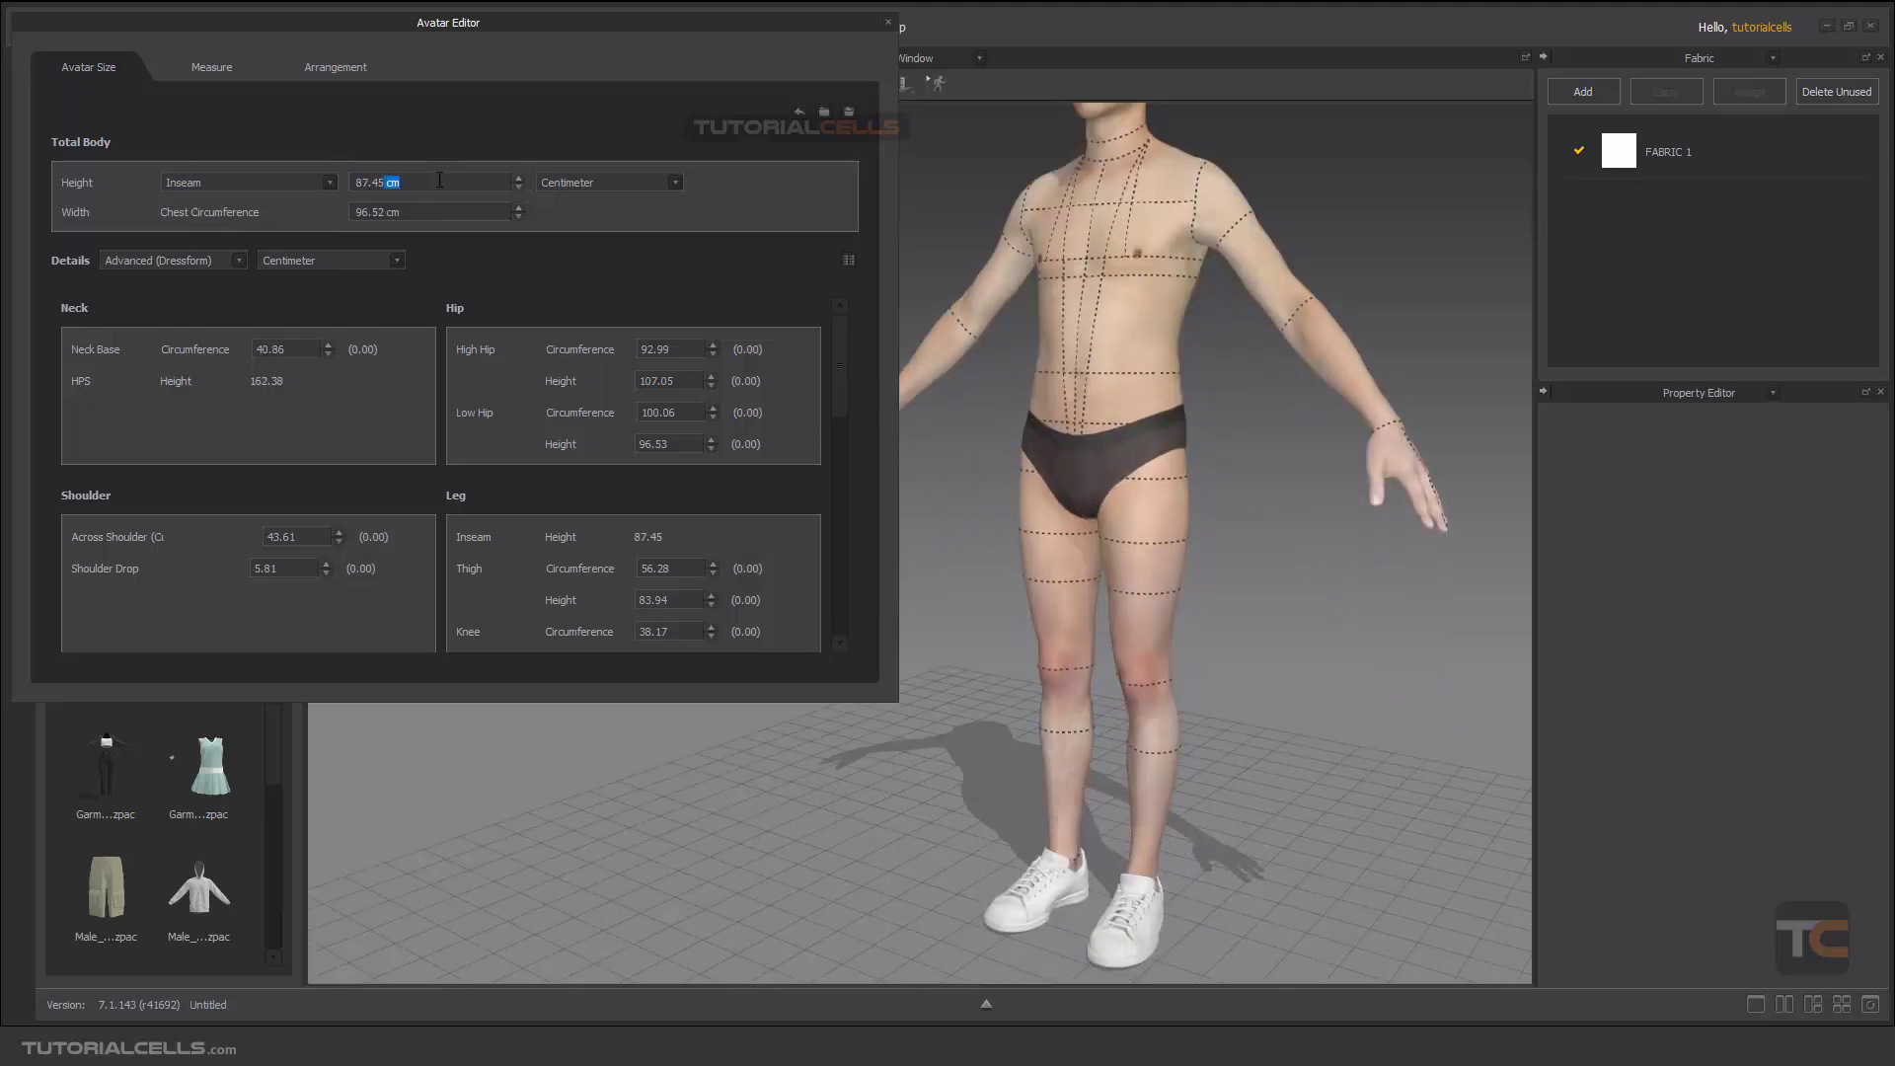
pyautogui.click(519, 179)
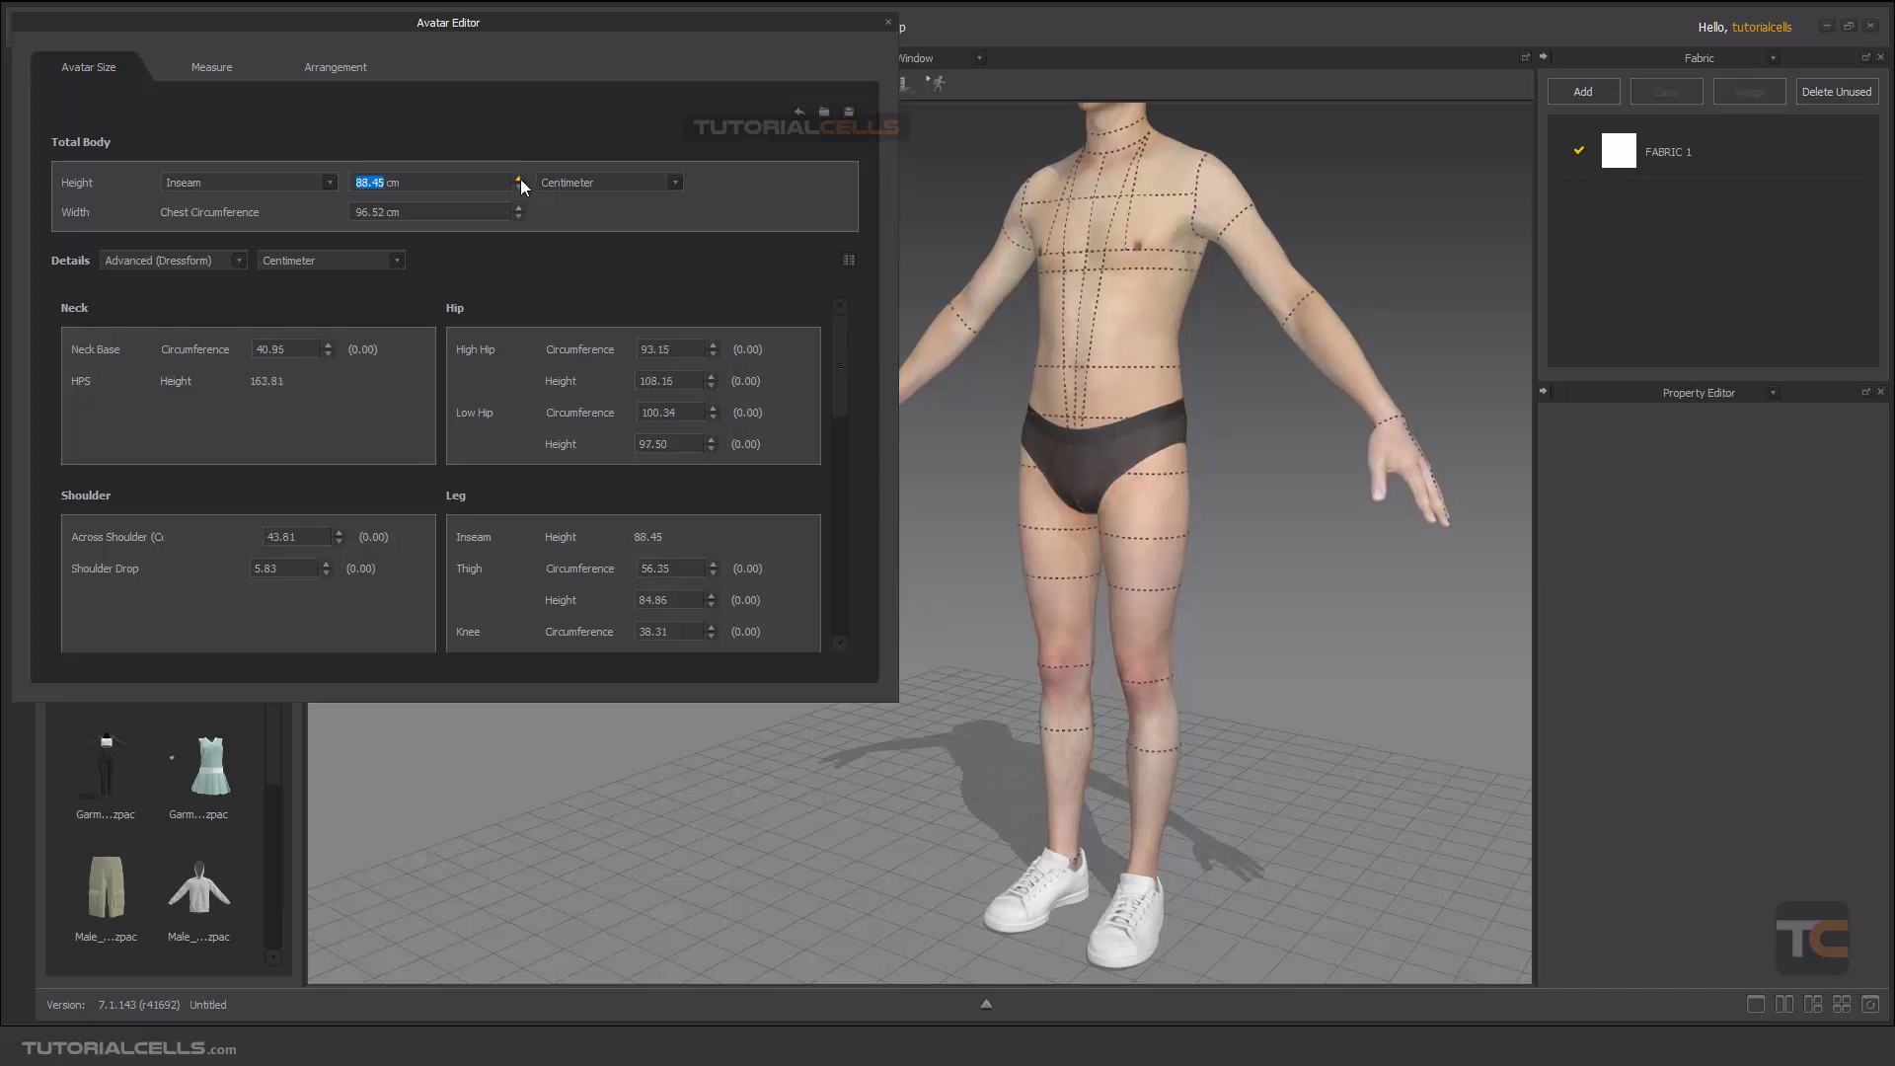
# Step: Raise the avatar's Inseam-based total height to 89.45 cm and view the whole body
pyautogui.click(518, 188)
pyautogui.click(519, 178)
pyautogui.click(519, 179)
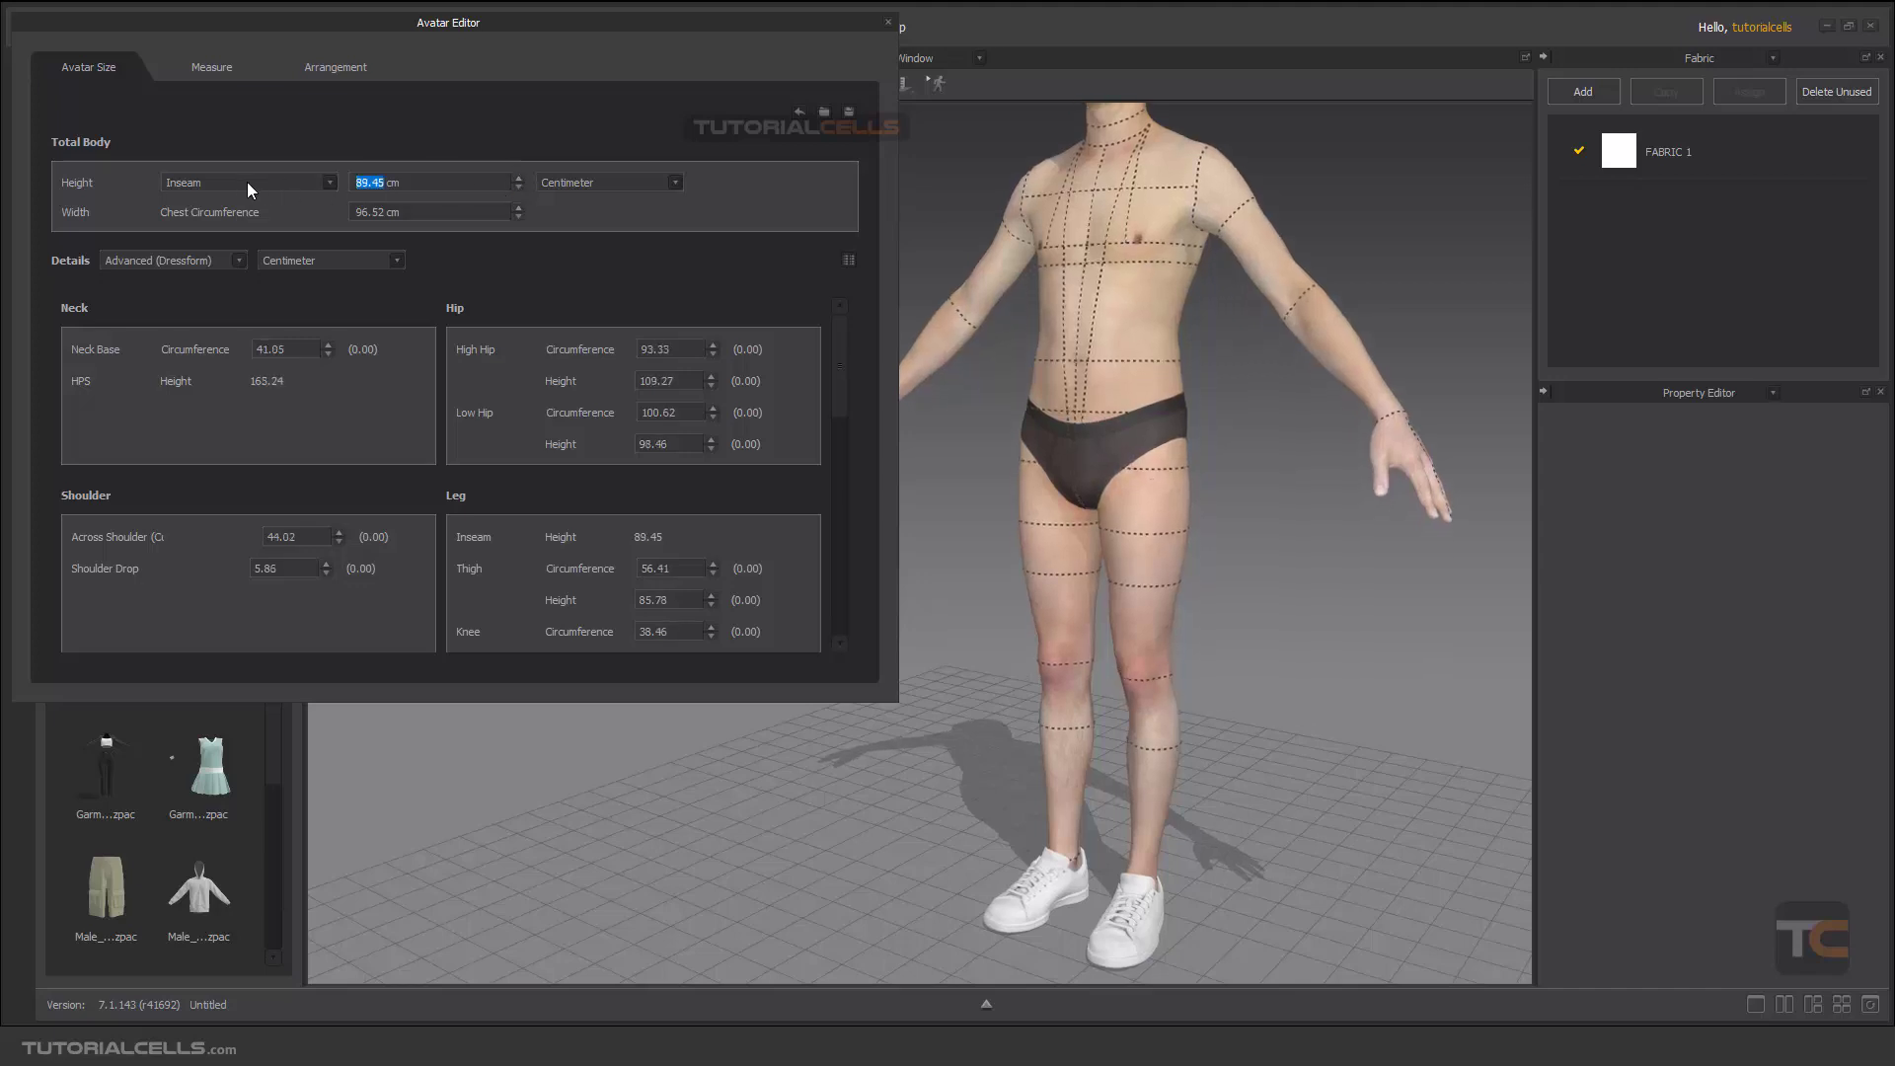
pyautogui.click(239, 182)
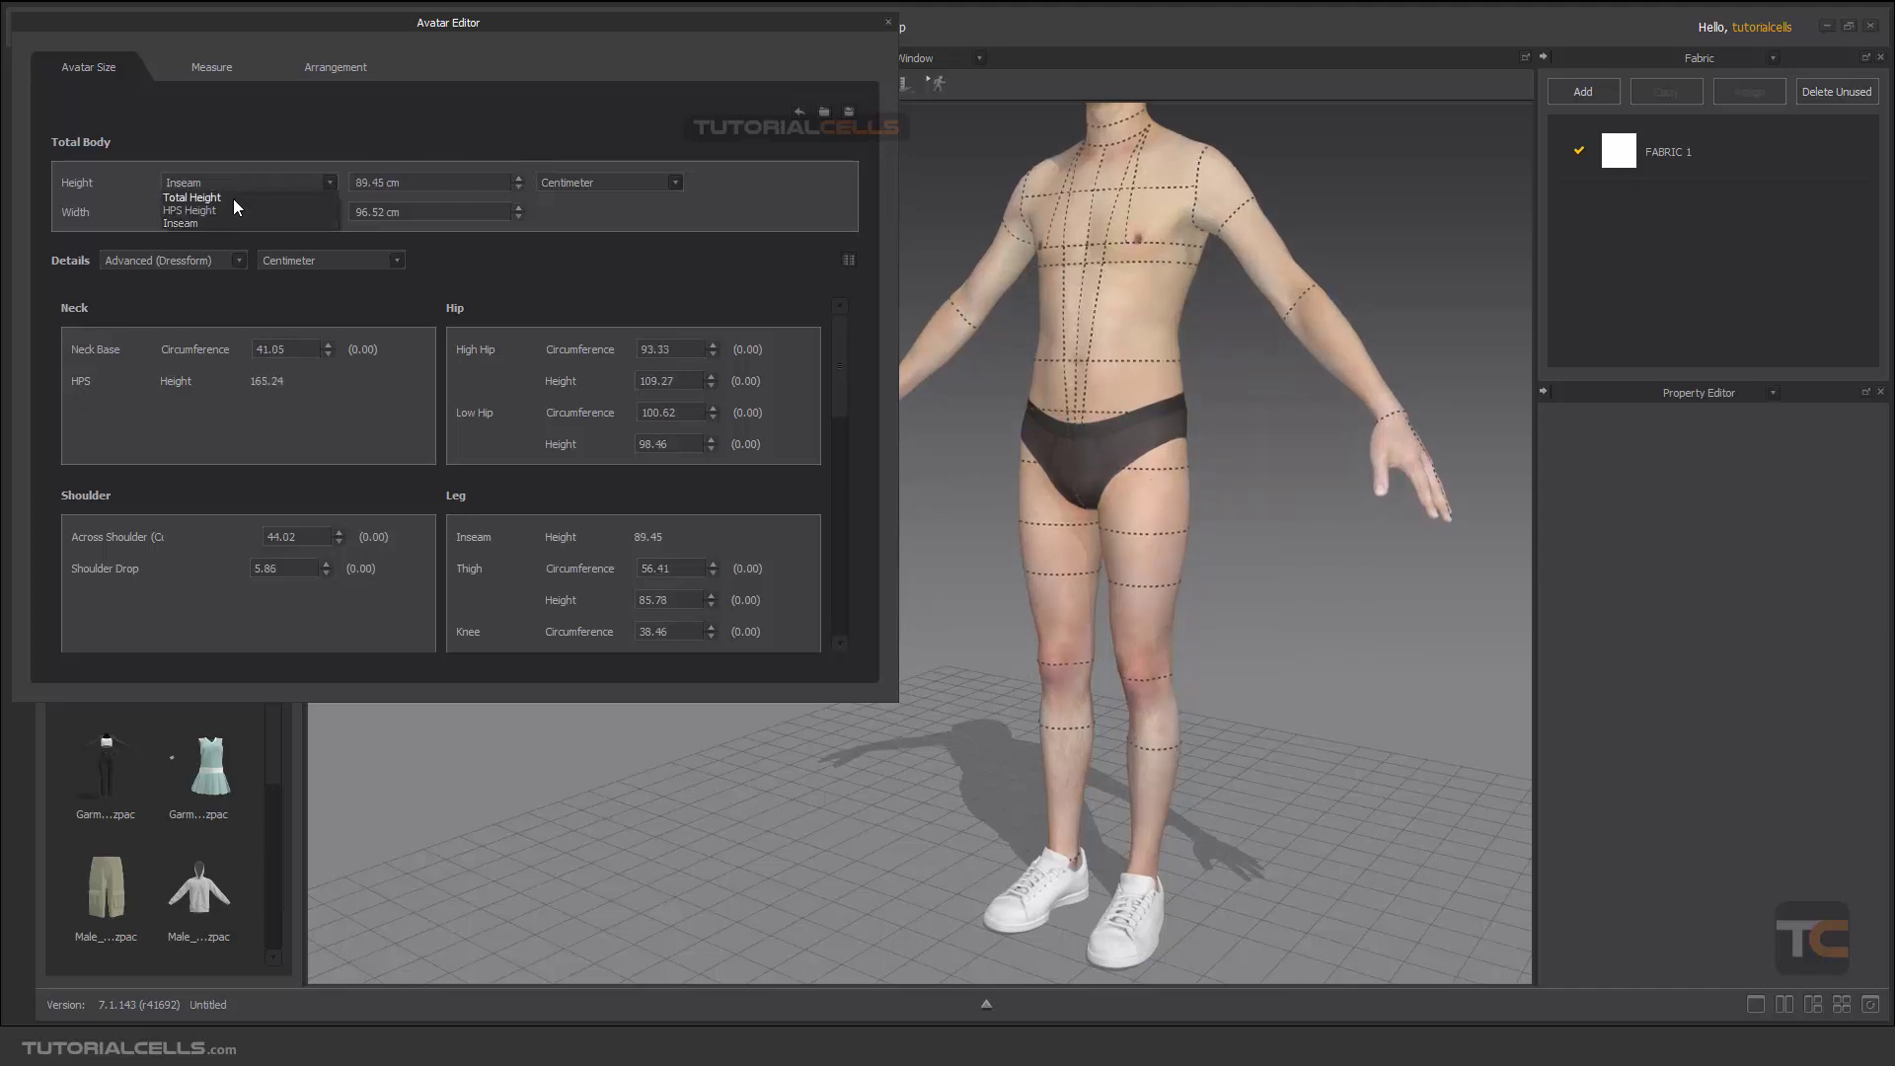
pyautogui.moveTo(1058, 255); pyautogui.dragTo(1063, 300, button='right')
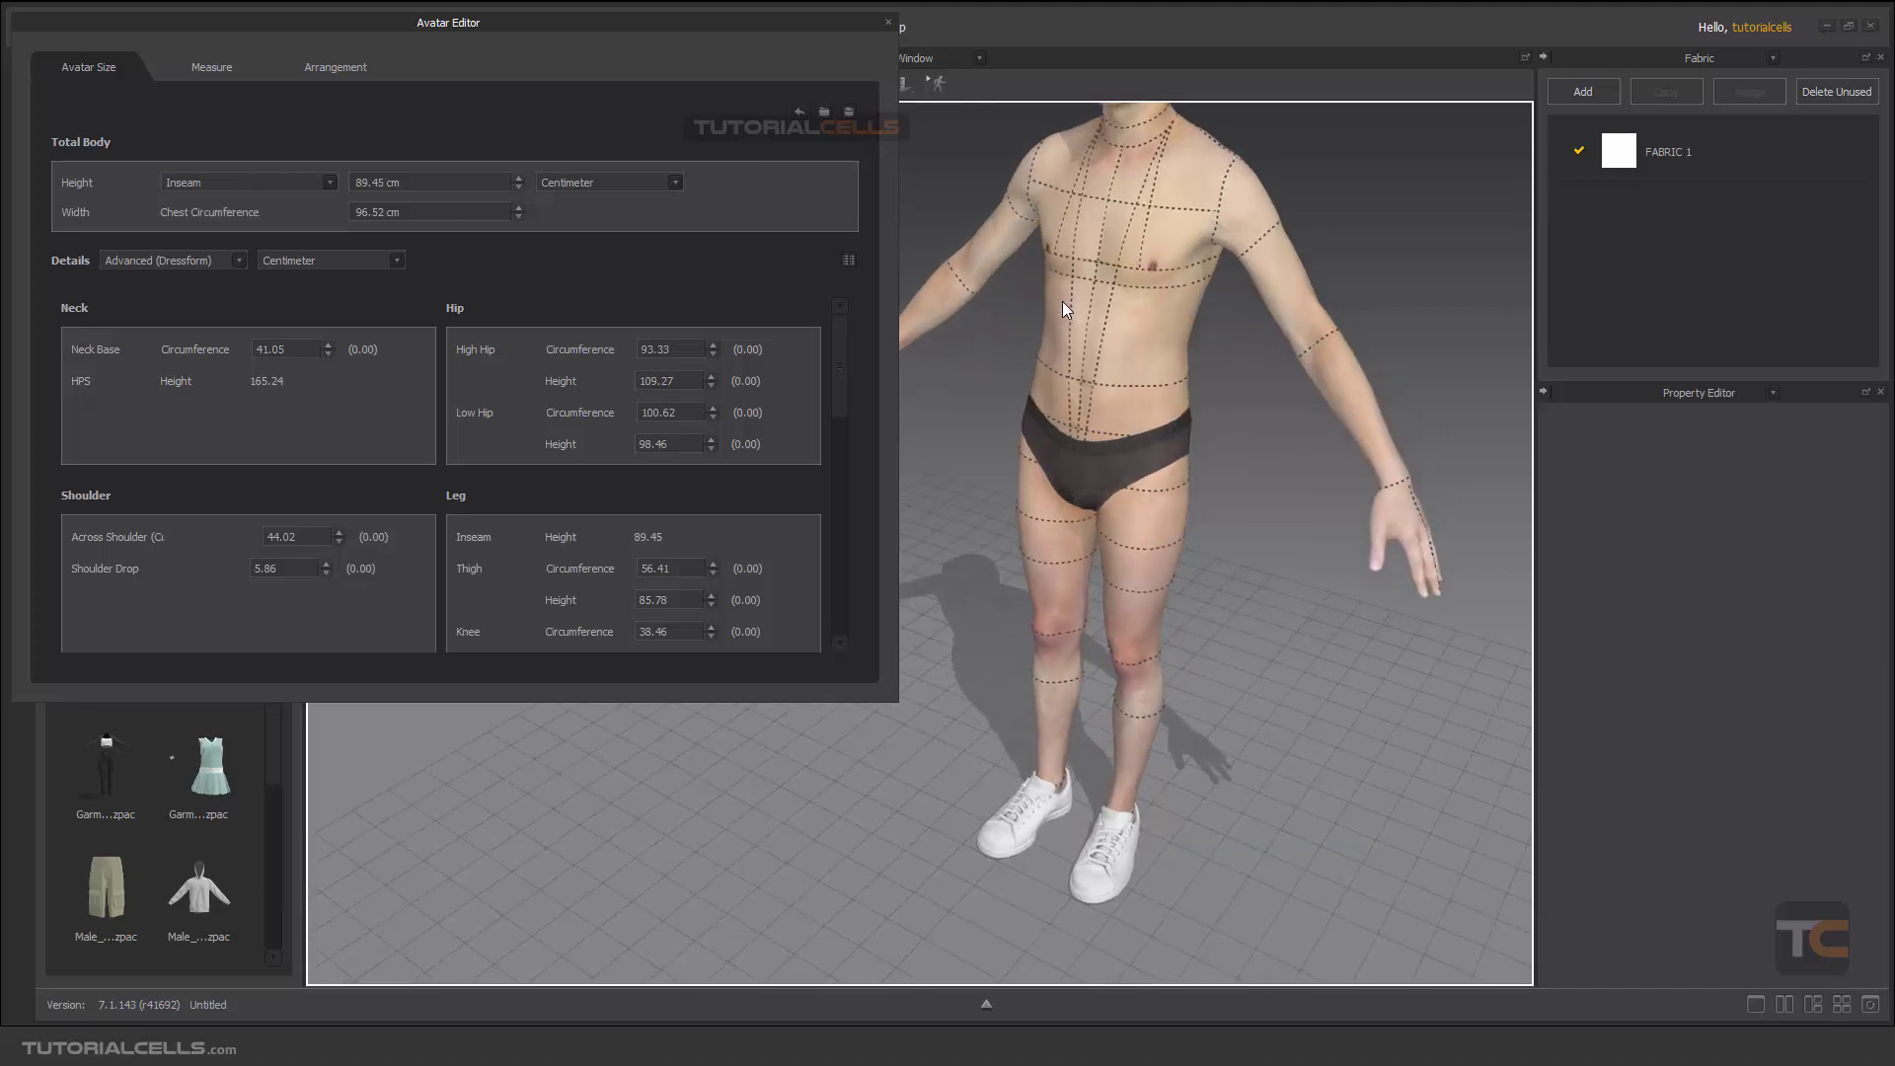
pyautogui.scroll(-3, 1117, 288)
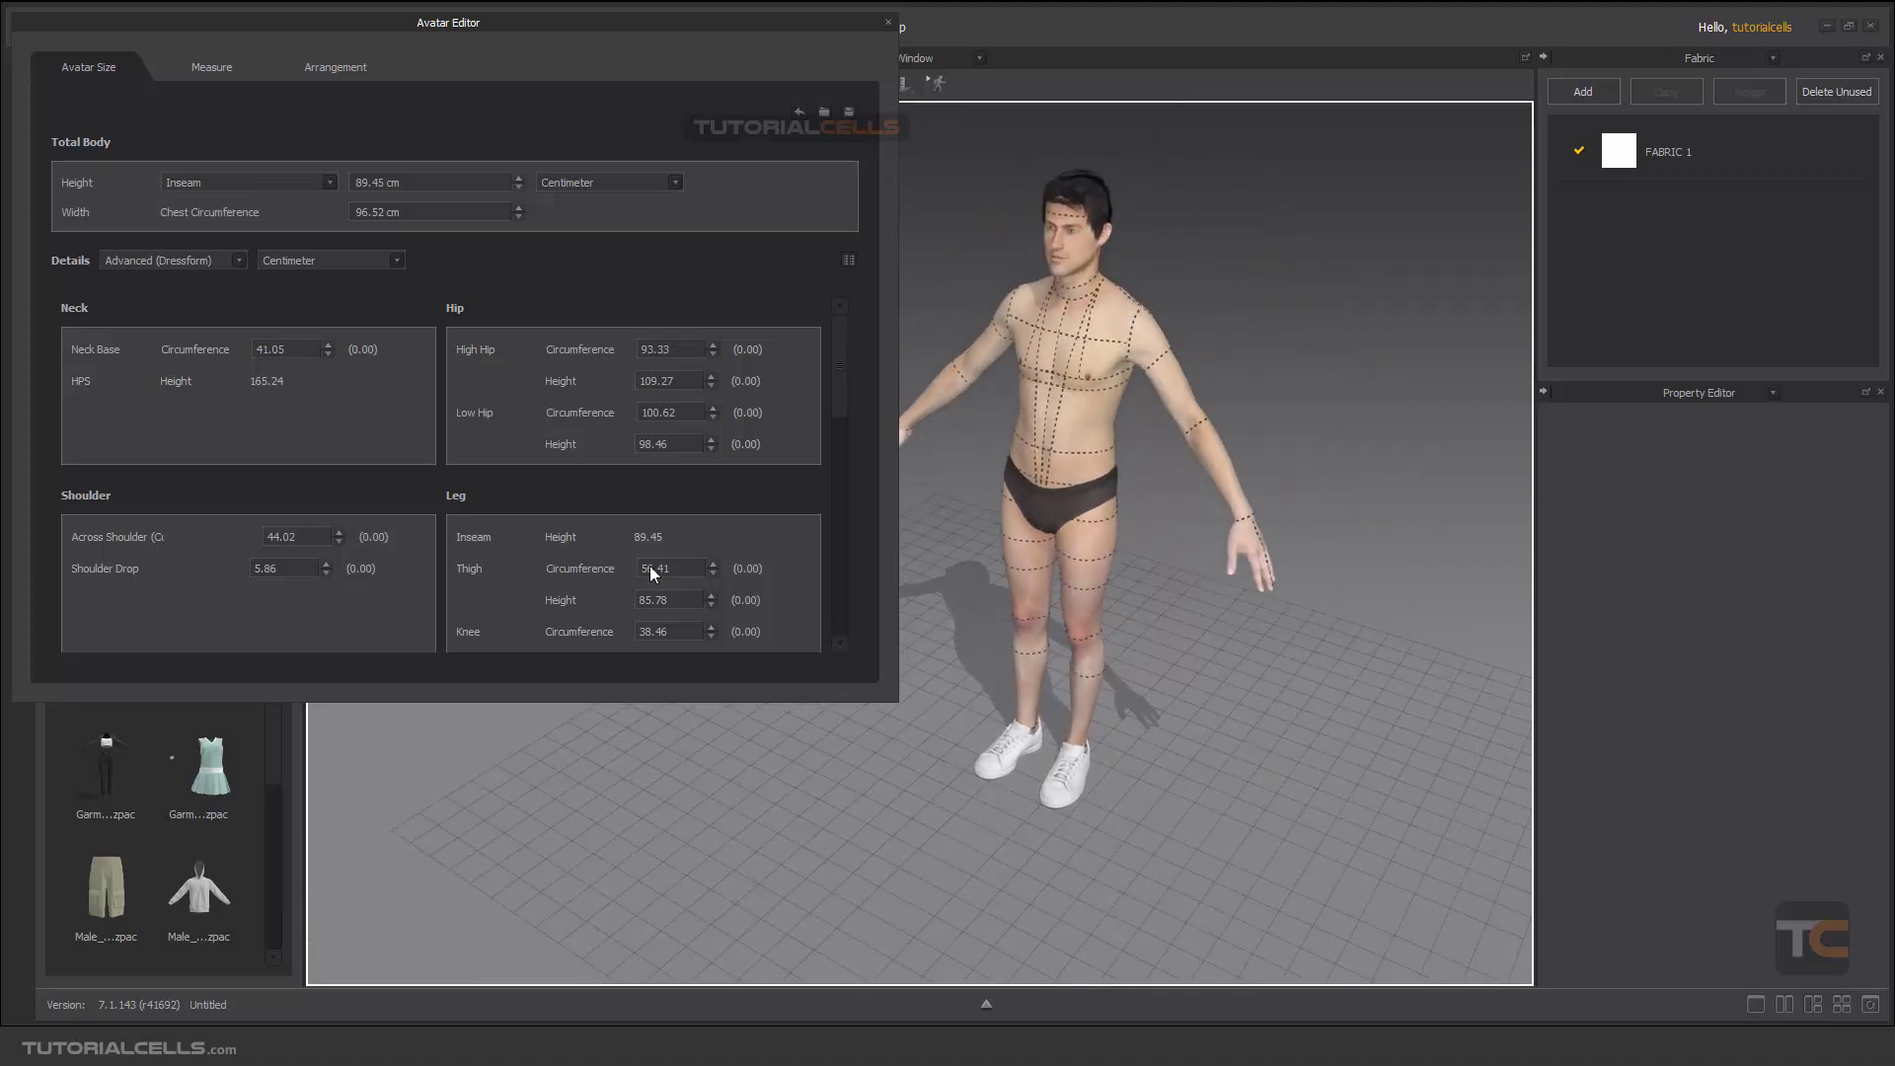
# Step: Base the avatar's total body height on HPS Height and inspect its height value
pyautogui.click(330, 182)
pyautogui.click(280, 212)
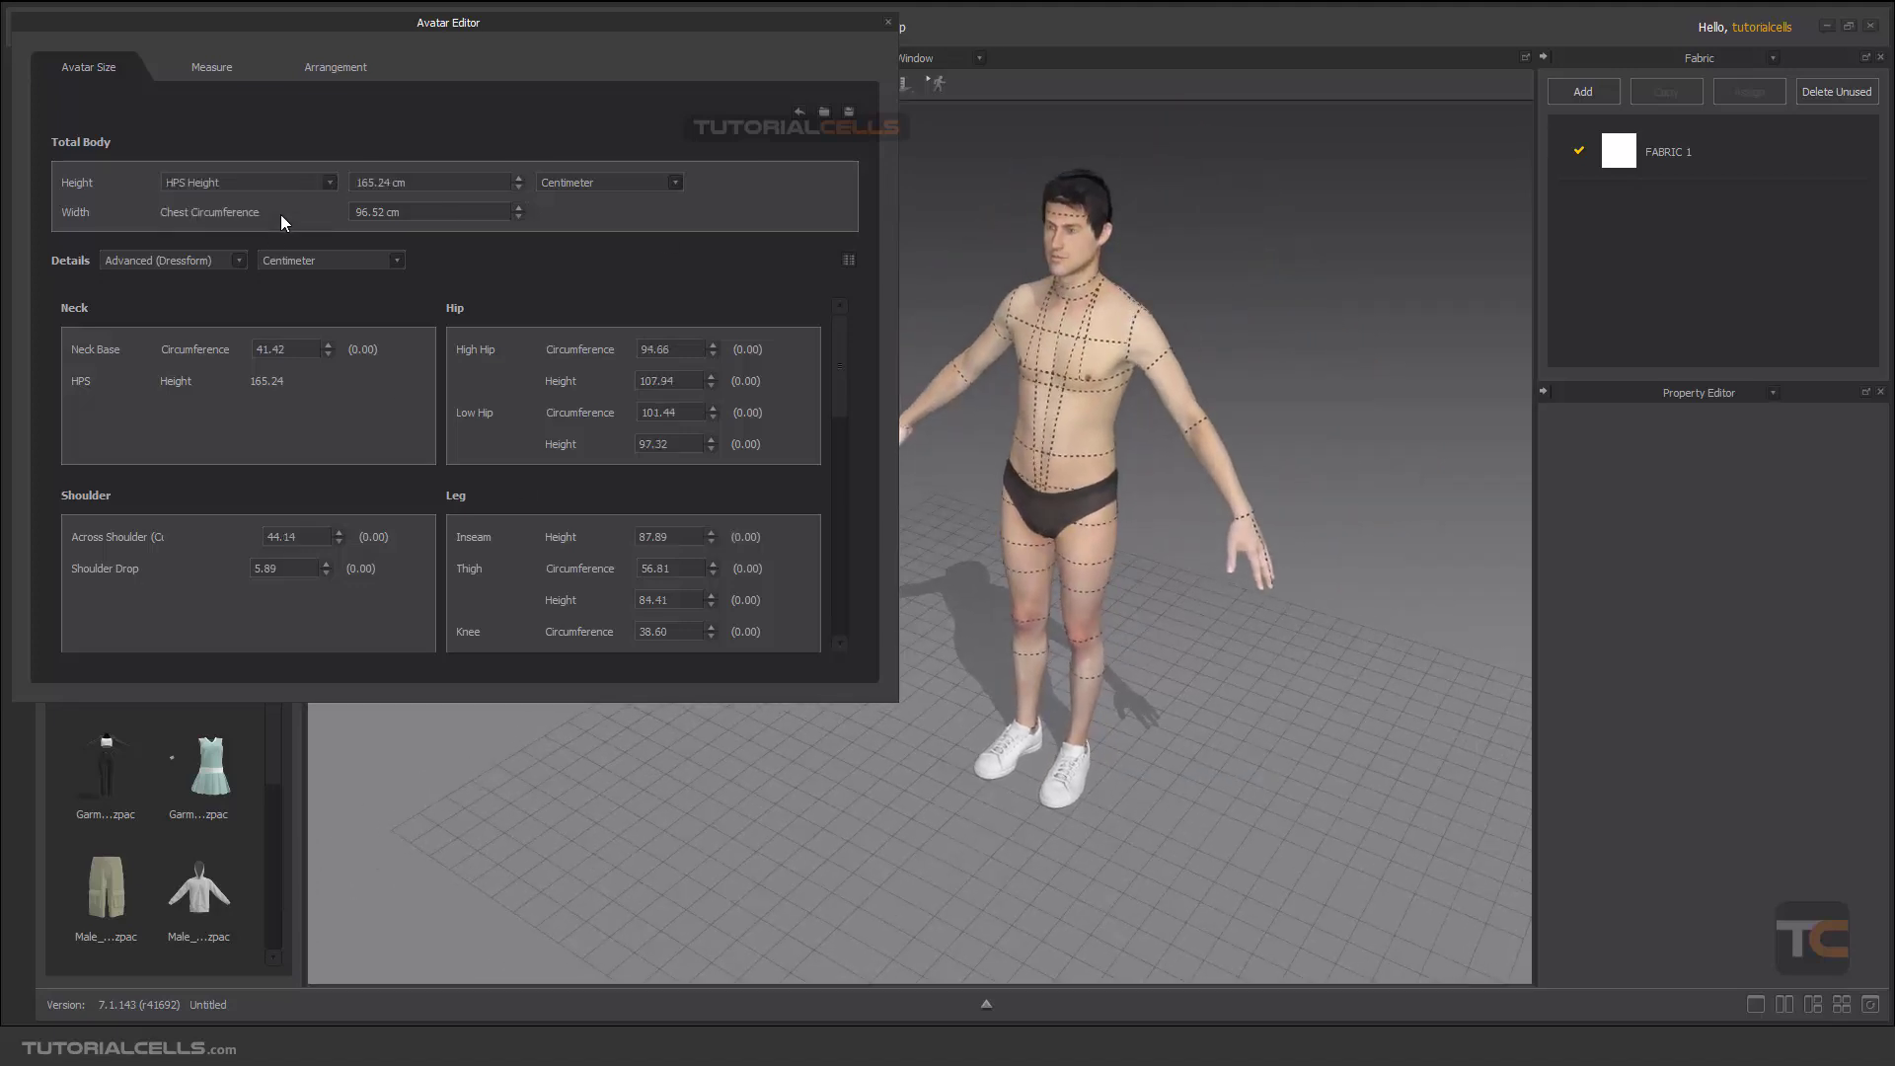
pyautogui.scroll(2, 1065, 494)
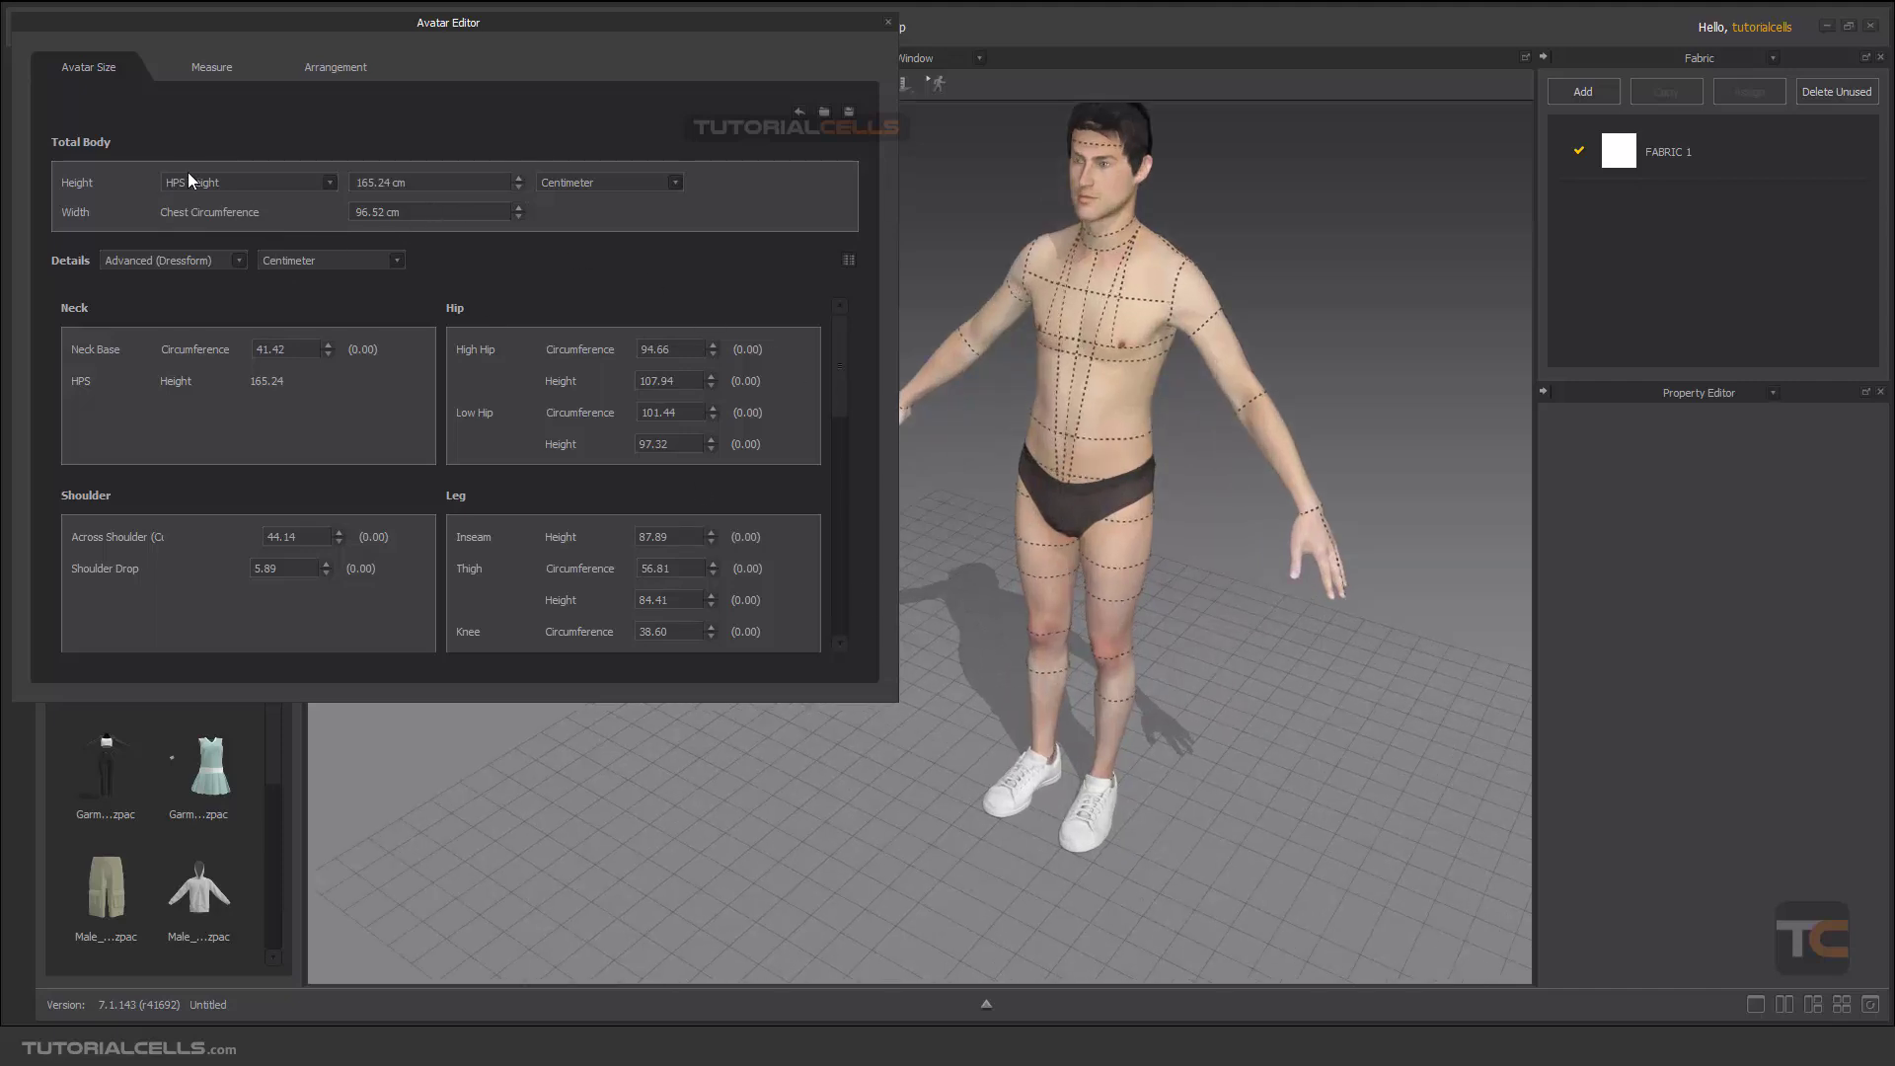
pyautogui.doubleClick(403, 185)
# Step: Highlight the High Hip, Inseam and Thigh height lines on the avatar to see where each is measured
pyautogui.doubleClick(698, 381)
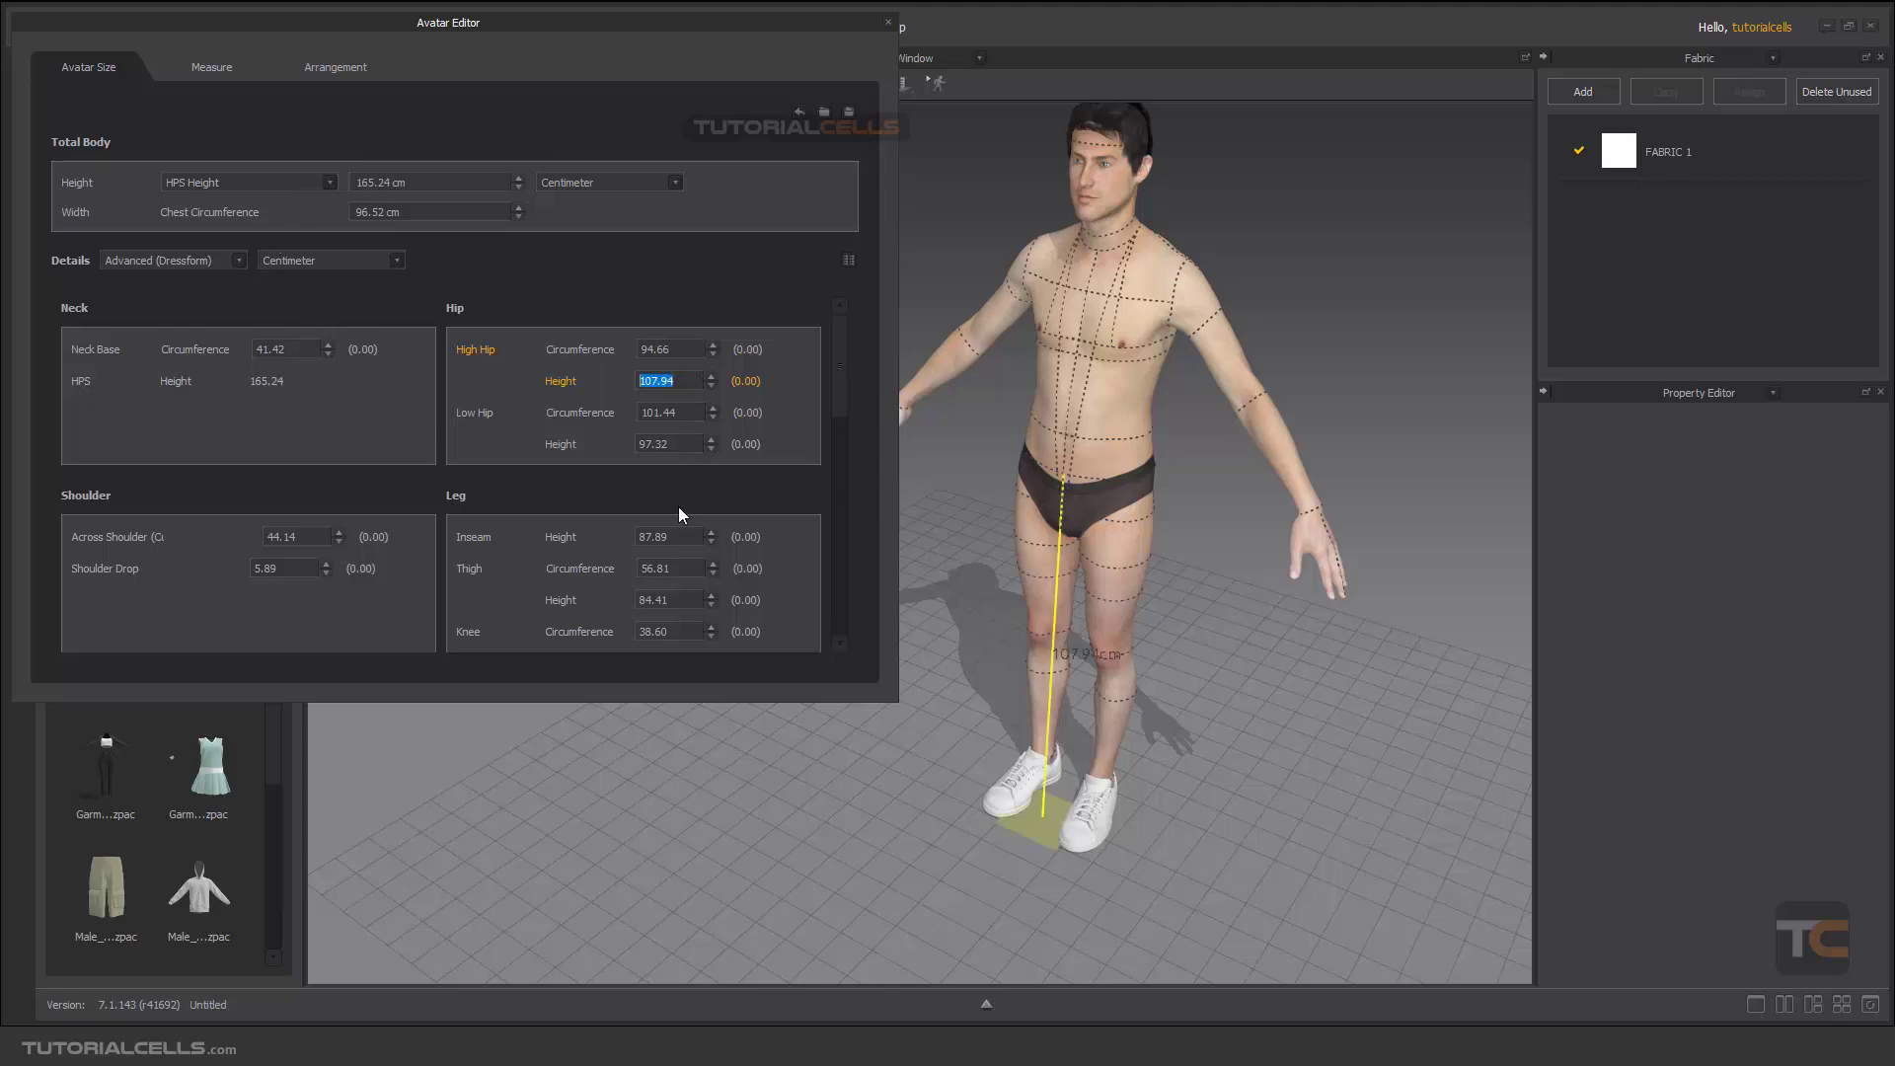
pyautogui.click(688, 538)
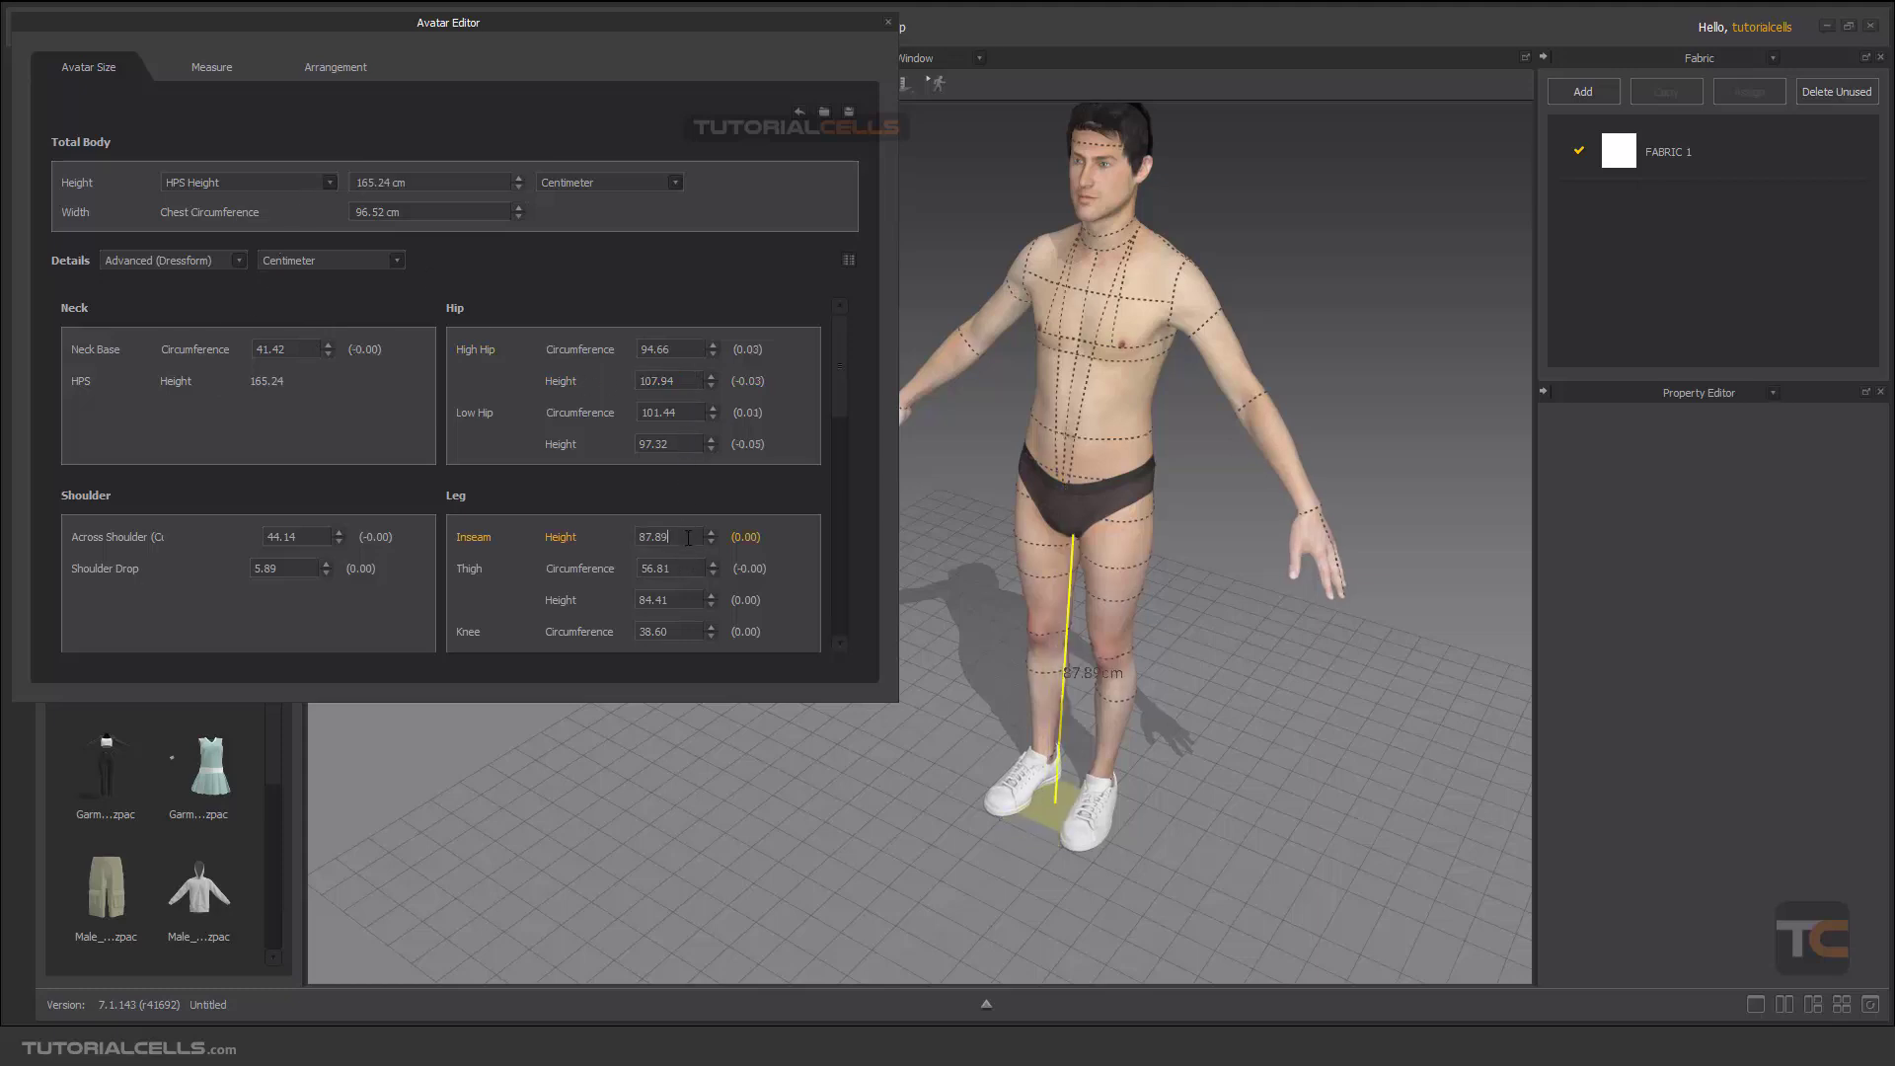
pyautogui.doubleClick(679, 599)
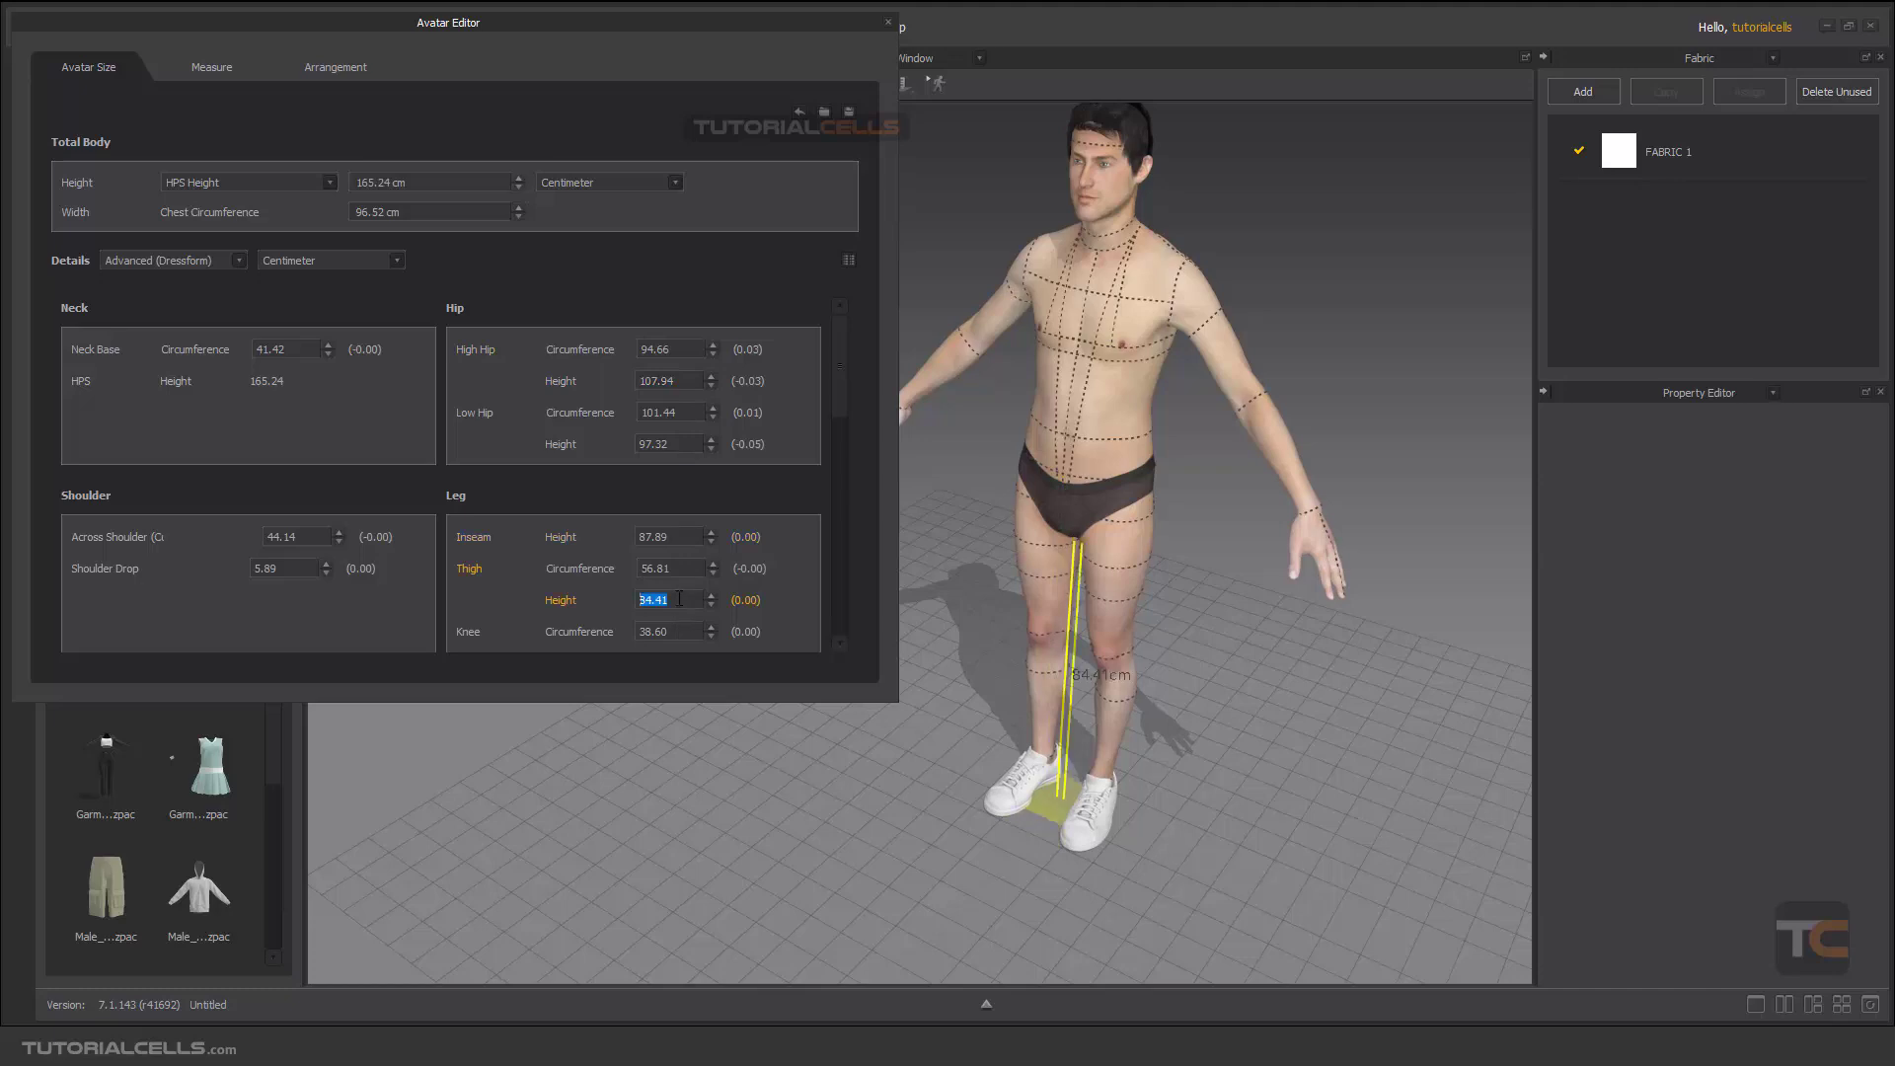
# Step: View the avatar from behind and highlight its Across Shoulder, Neck Base circumference and Shoulder Drop measurements
pyautogui.click(309, 538)
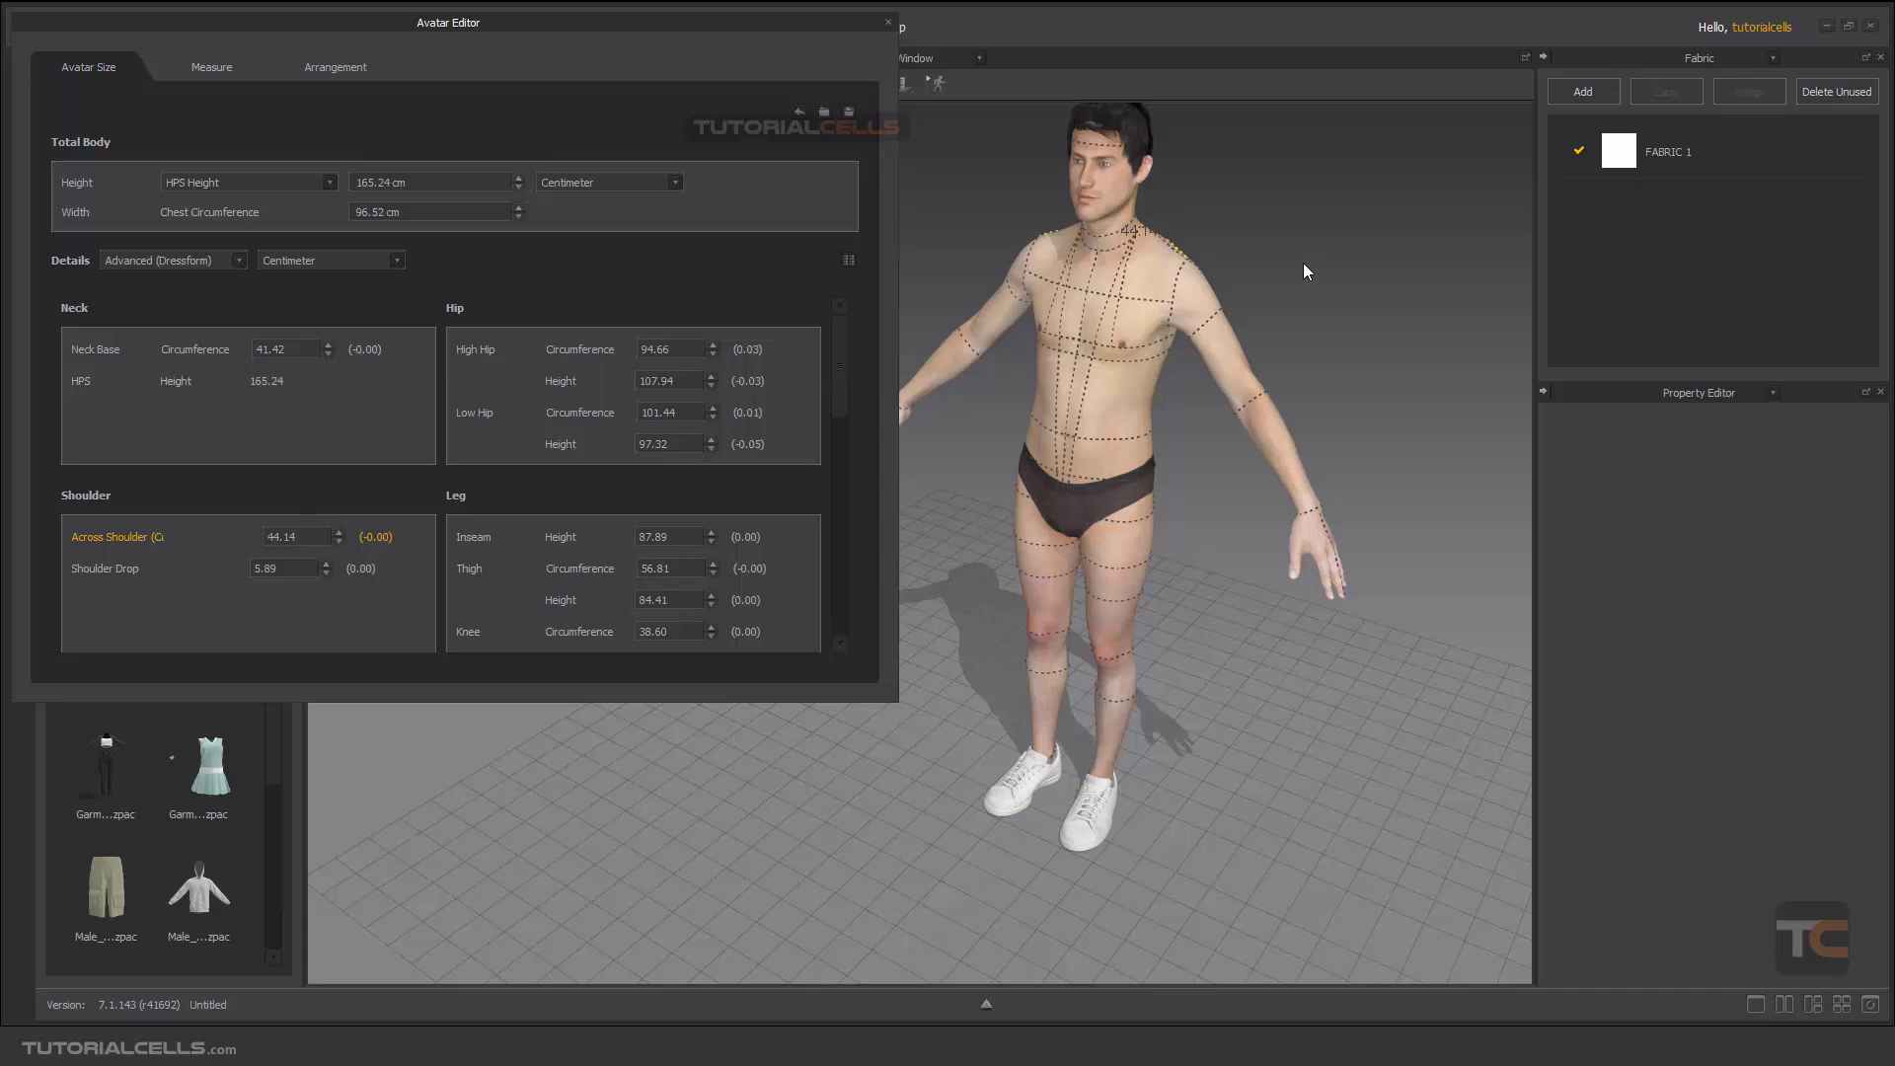
pyautogui.moveTo(1145, 286); pyautogui.dragTo(1034, 333, button='right')
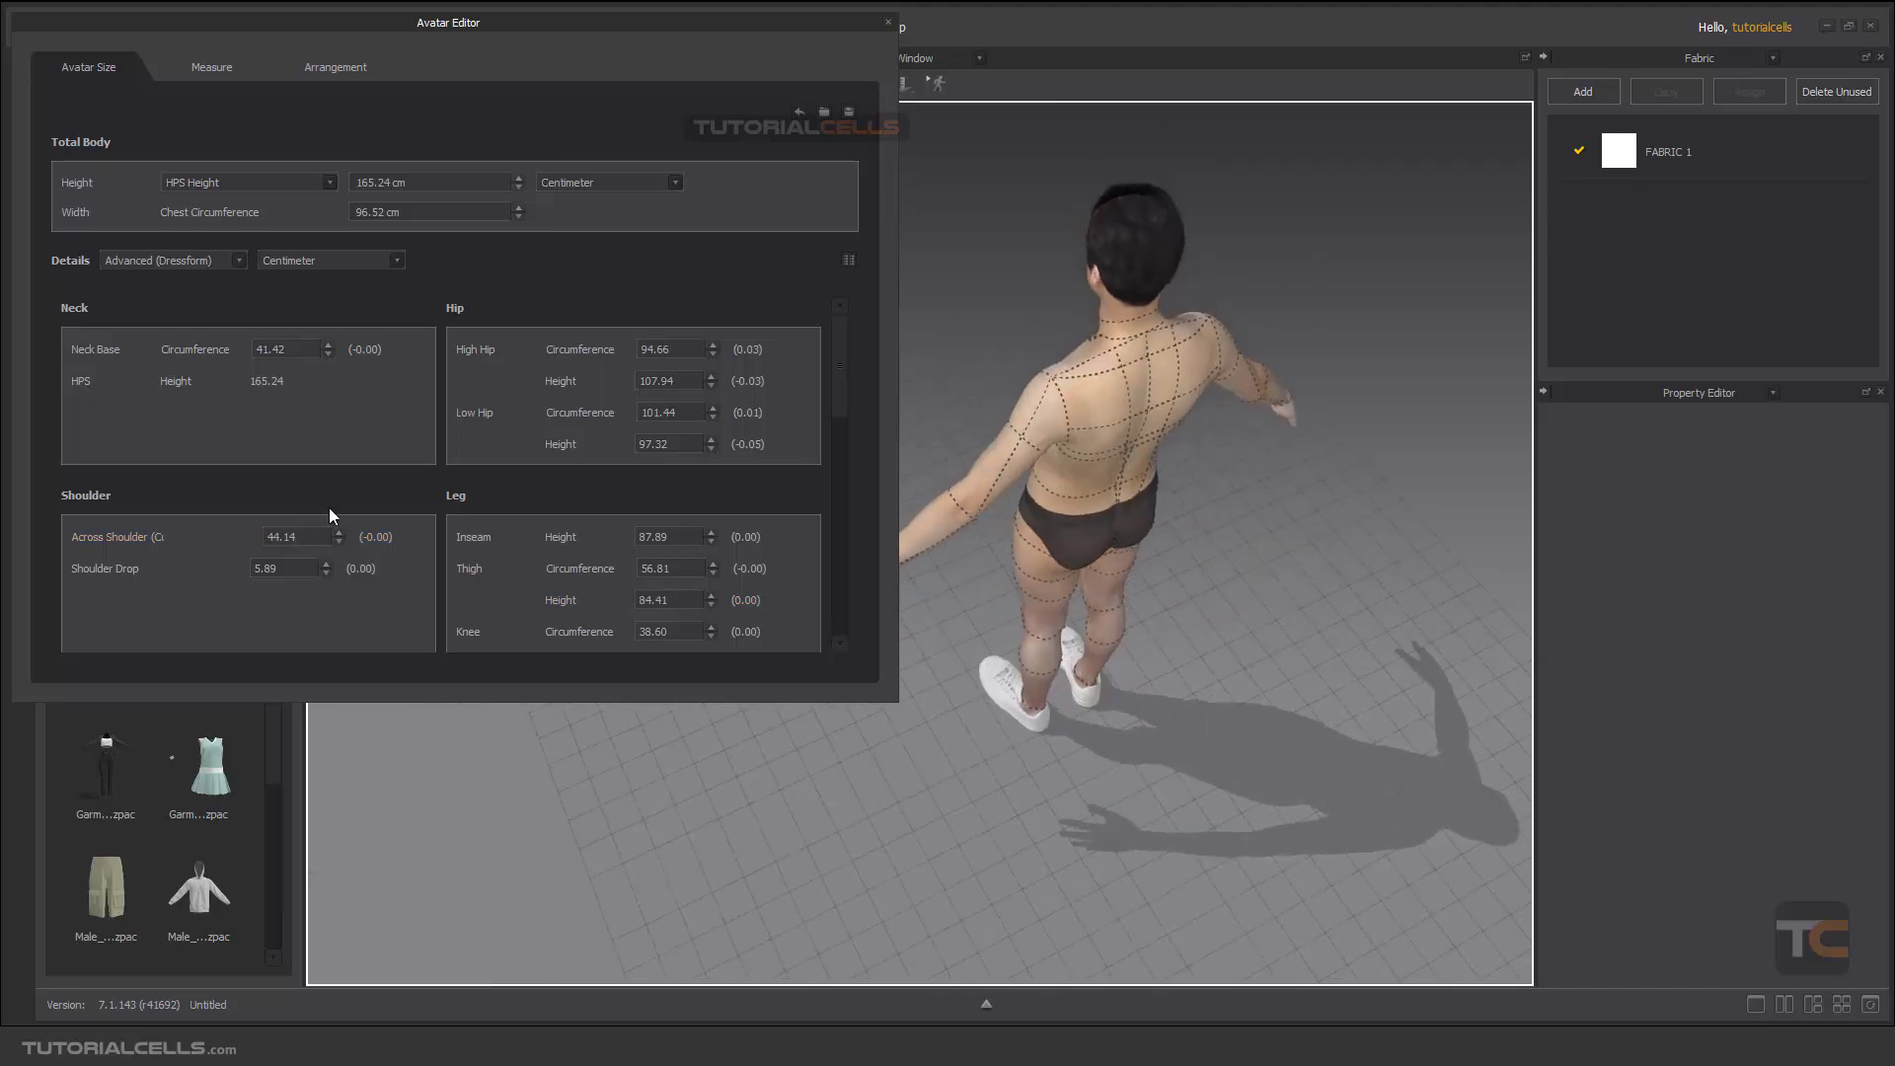
pyautogui.moveTo(318, 537); pyautogui.dragTo(267, 537)
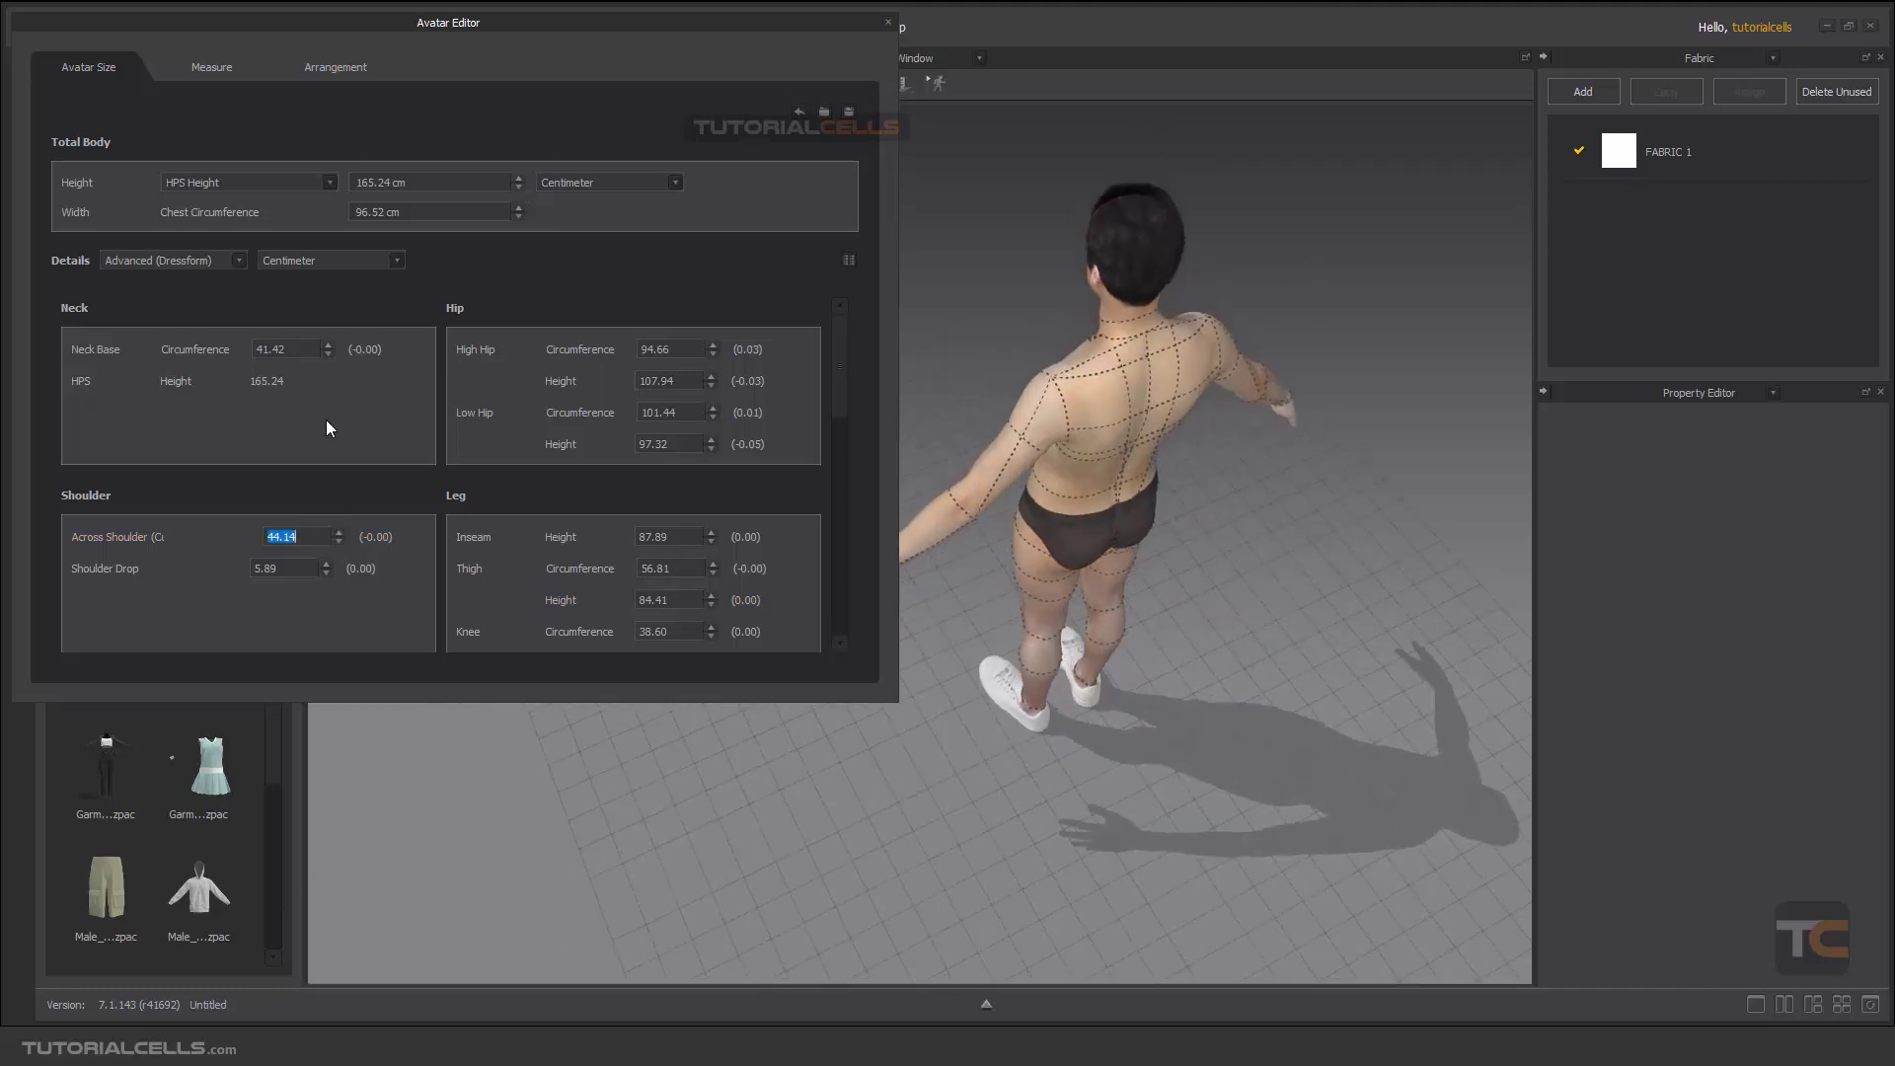
pyautogui.doubleClick(307, 348)
pyautogui.doubleClick(313, 538)
pyautogui.click(125, 571)
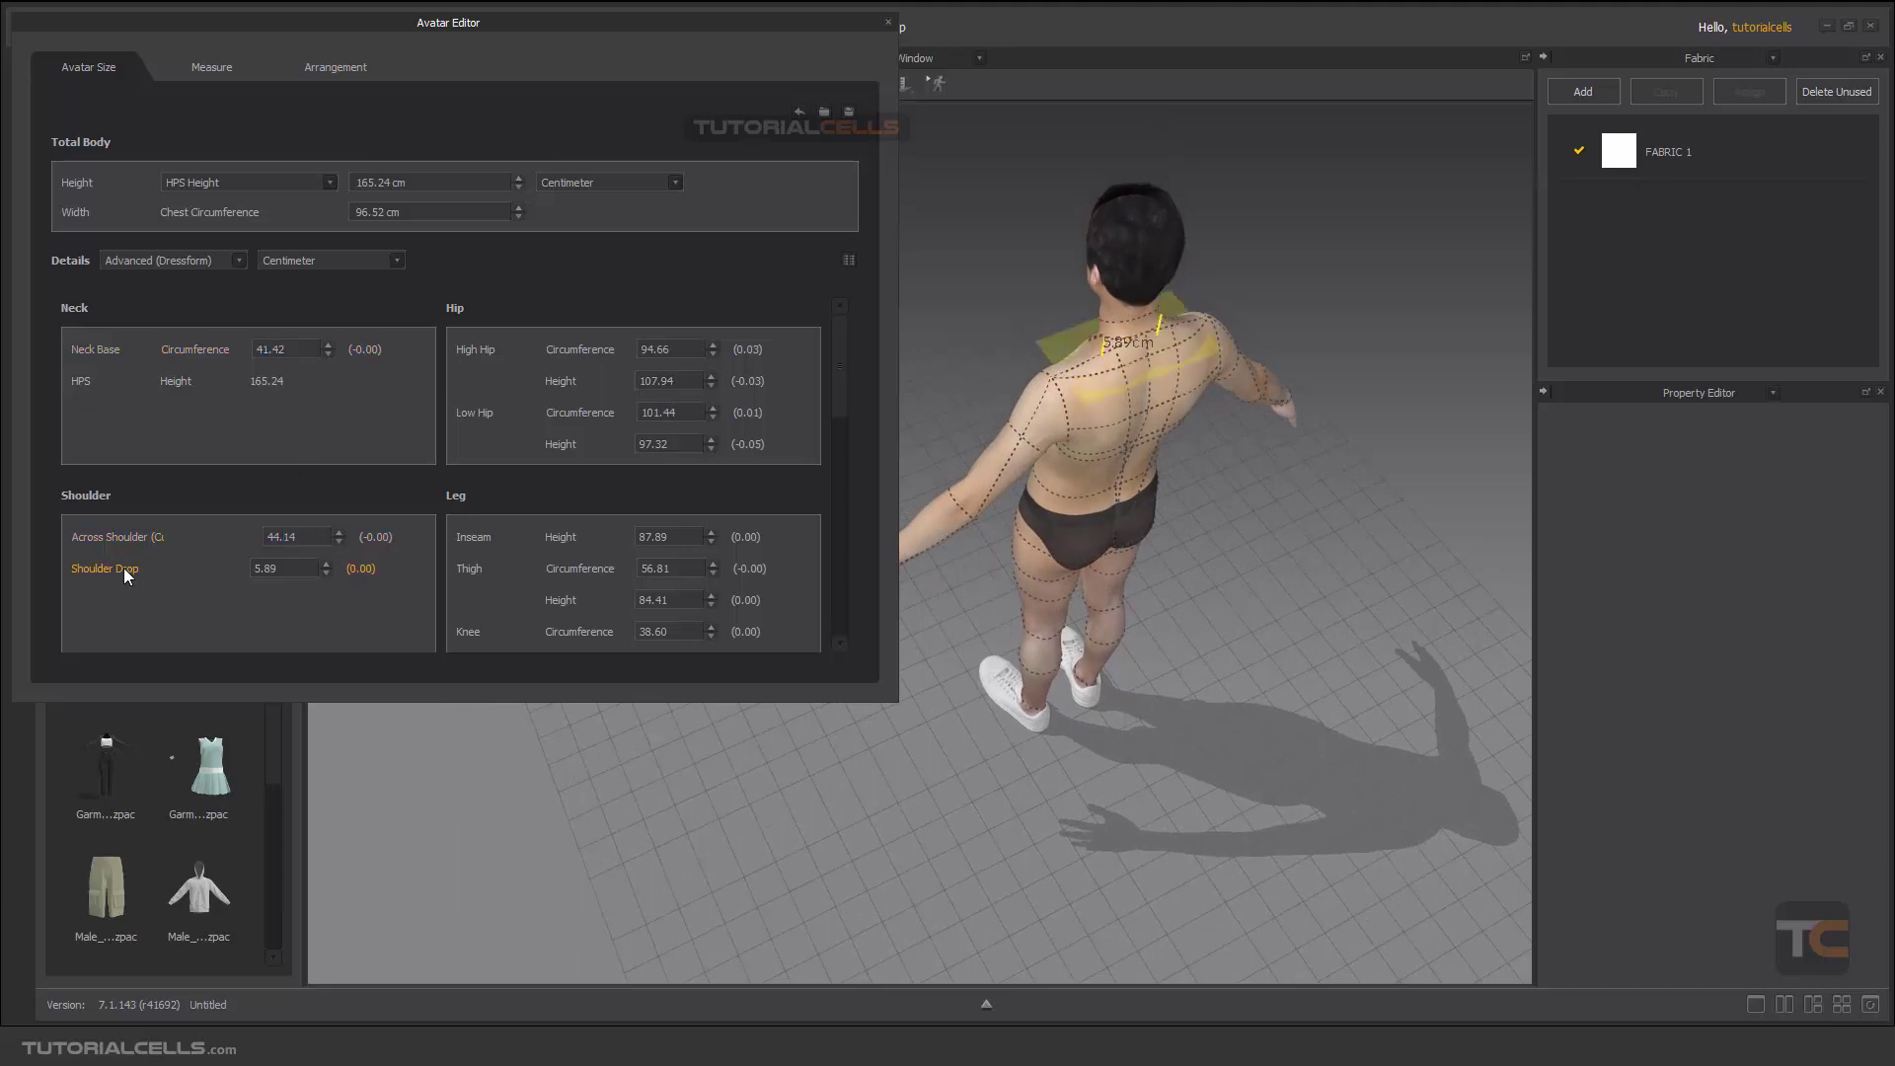
# Step: Highlight the Thigh circumference, Inseam height and Low Hip circumference on the avatar's back
pyautogui.click(468, 569)
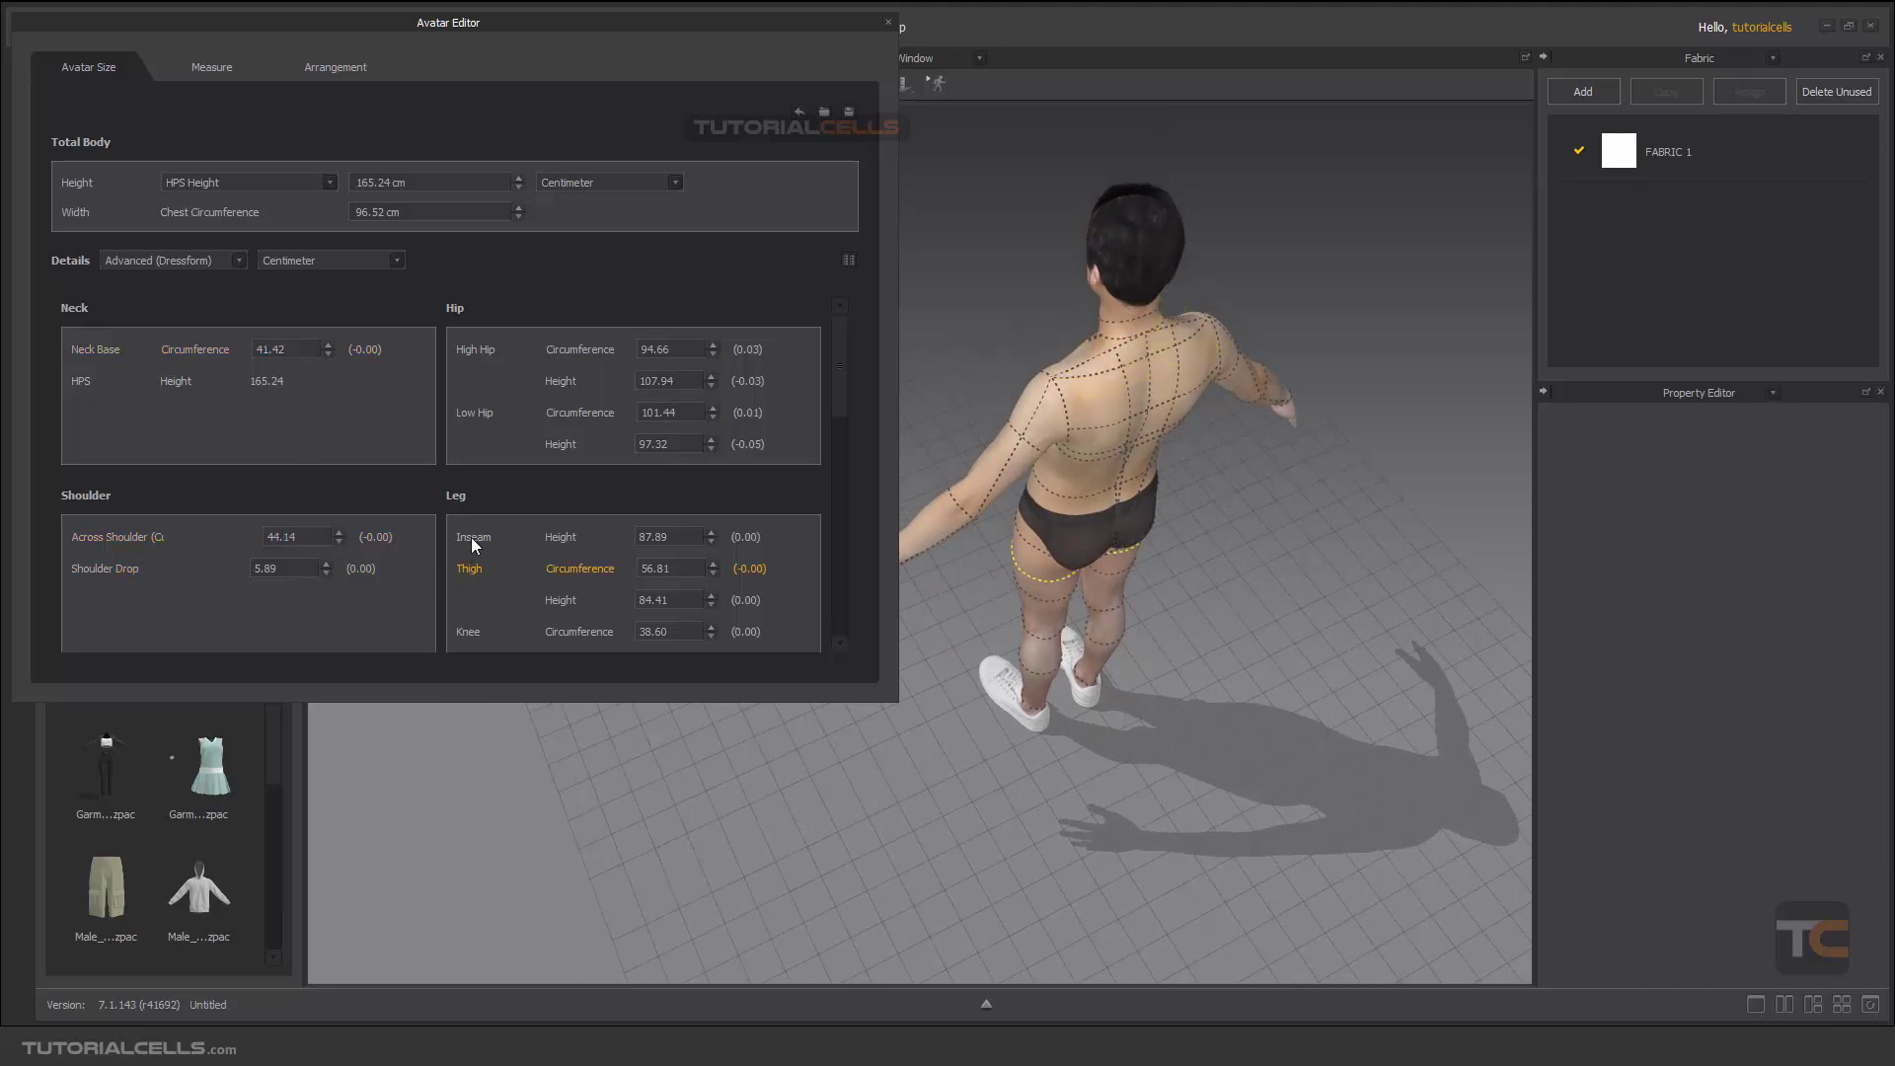
pyautogui.click(471, 539)
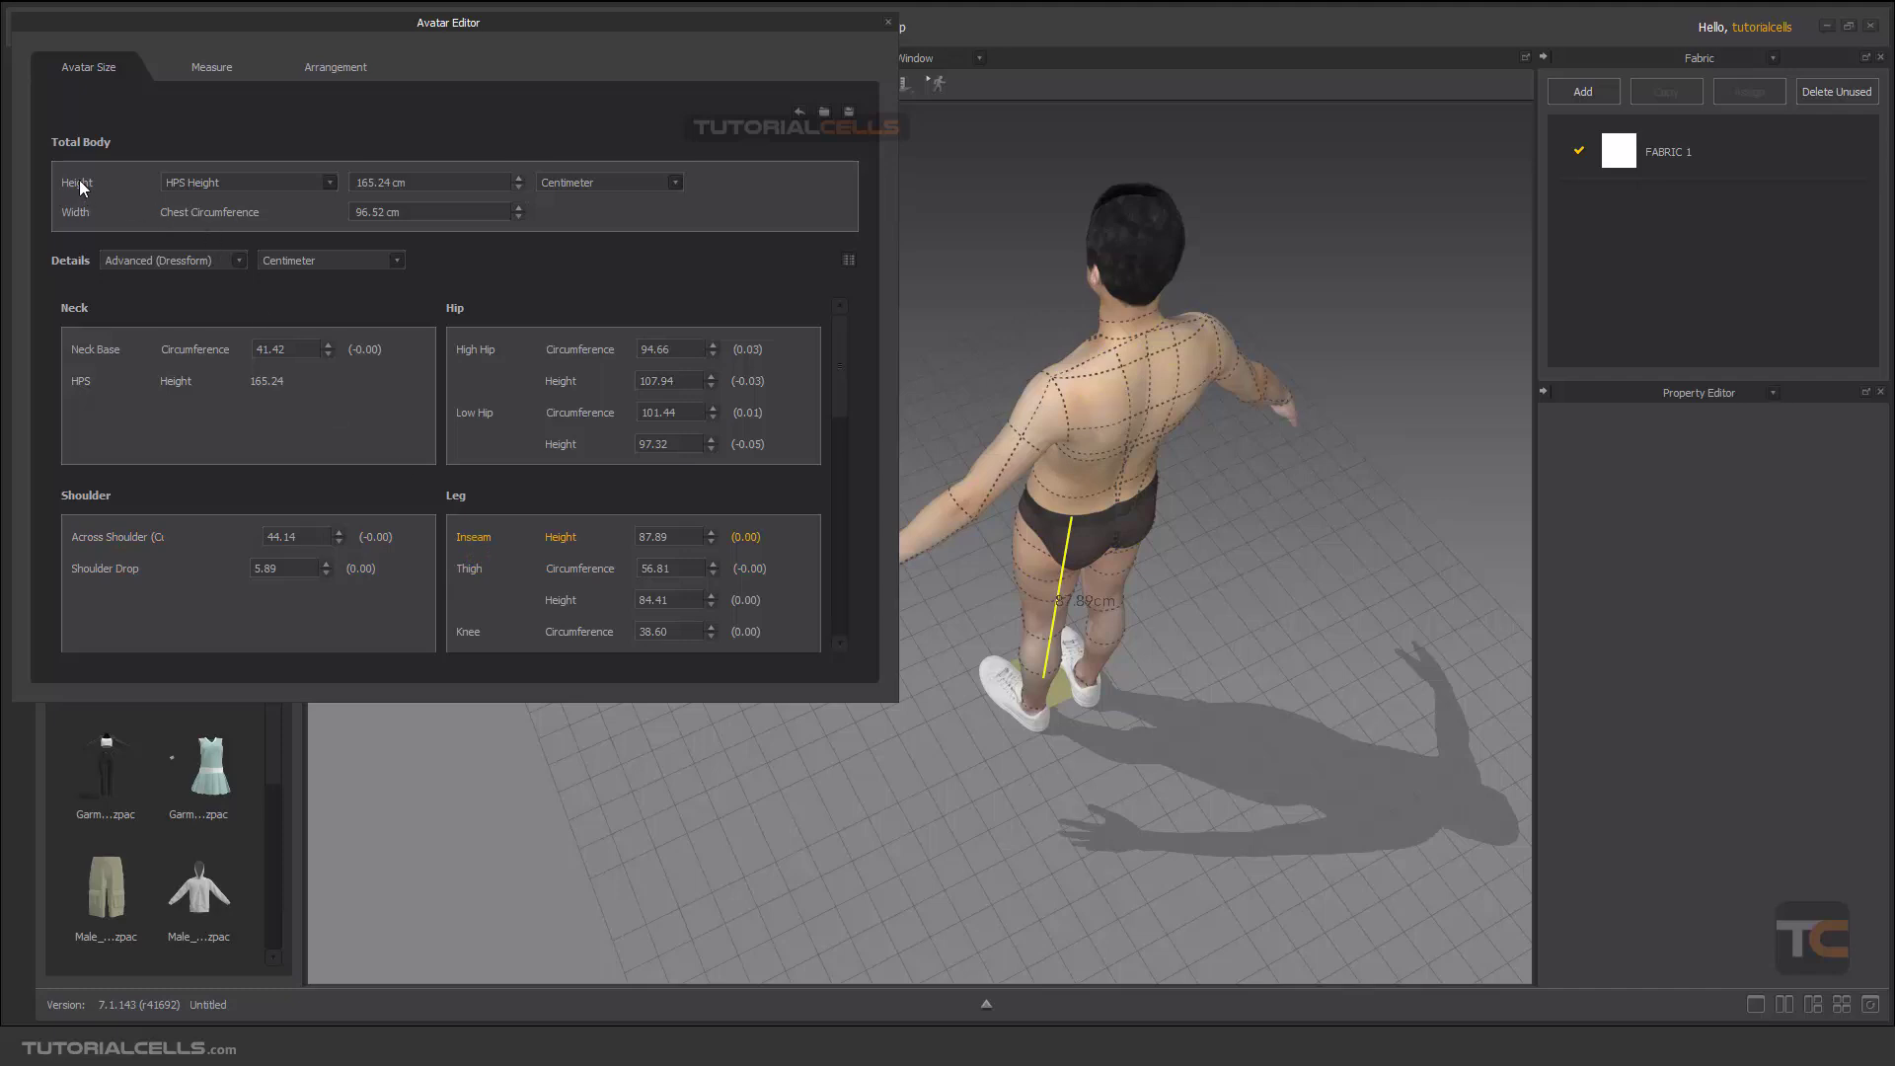
pyautogui.click(471, 416)
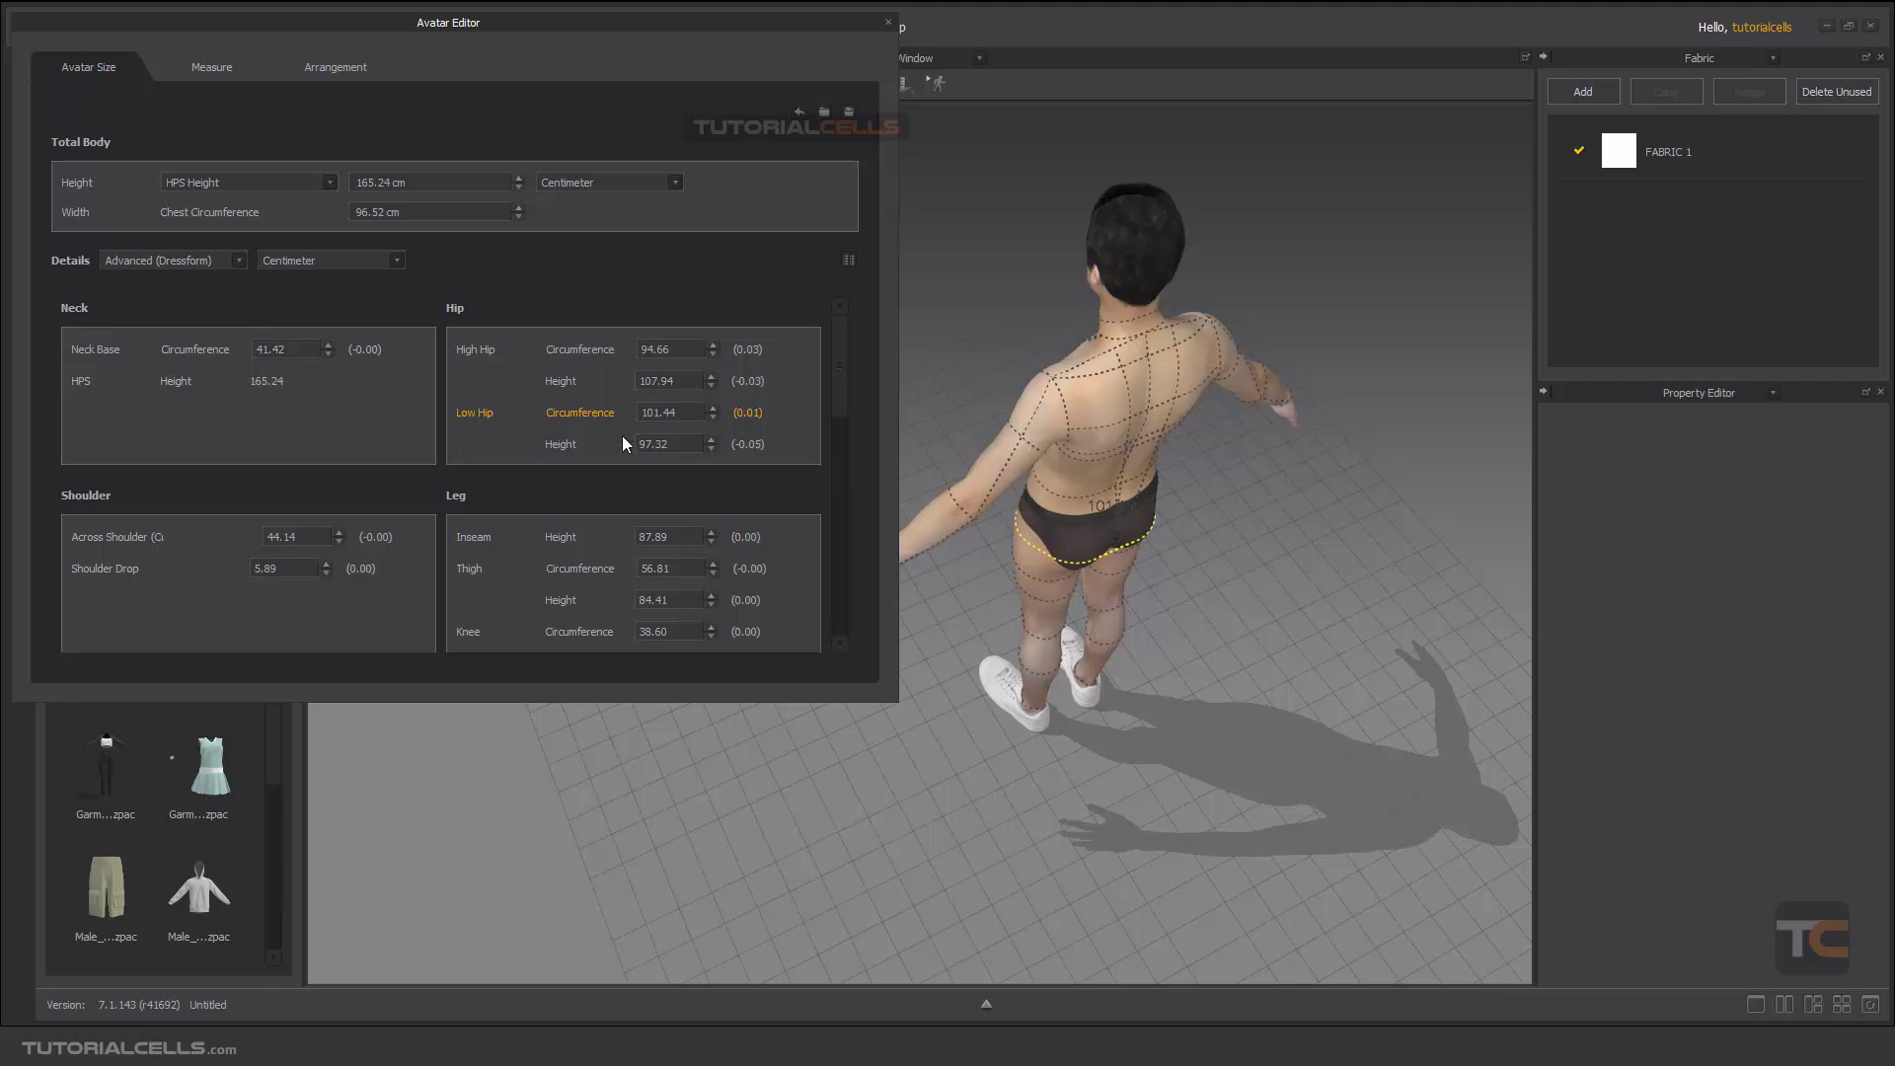
# Step: Show the avatar from the front and raise its High Hip circumference to 95.66 cm
pyautogui.press('2')
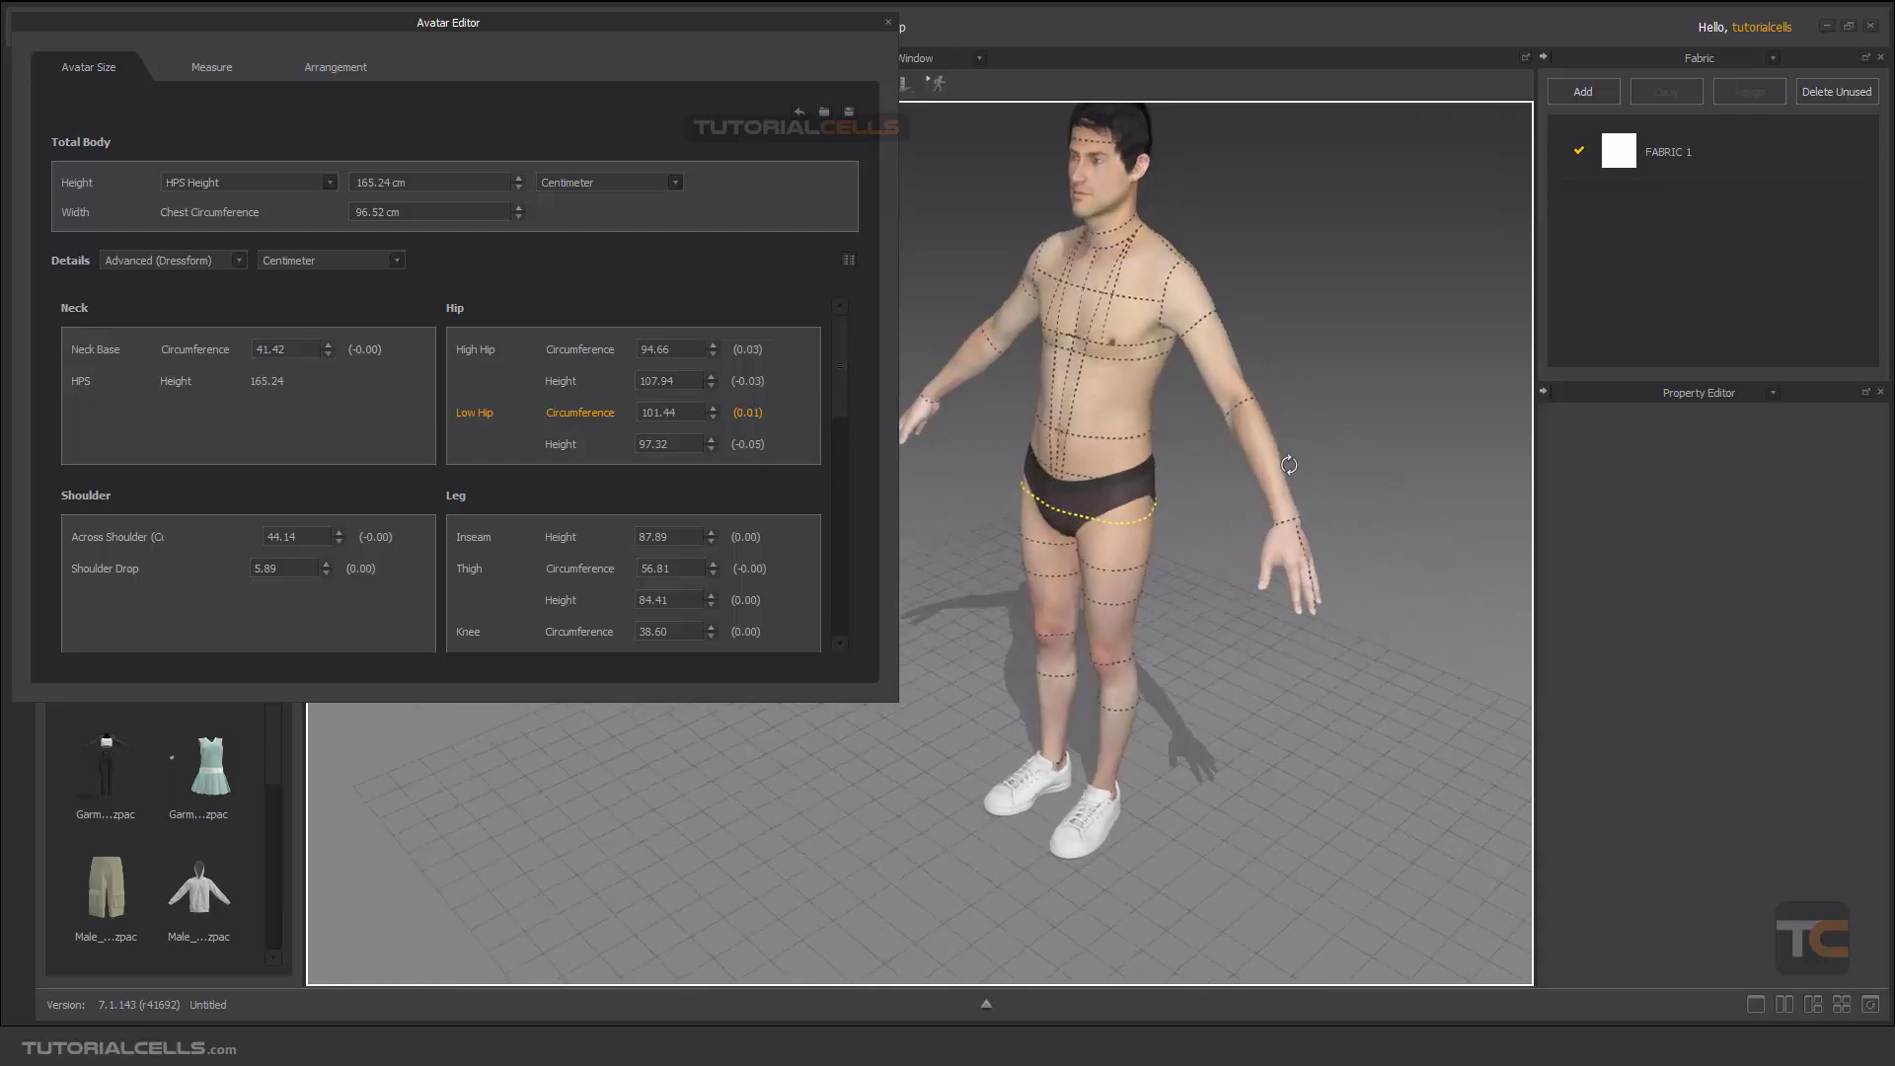
pyautogui.scroll(3, 1214, 533)
pyautogui.click(712, 347)
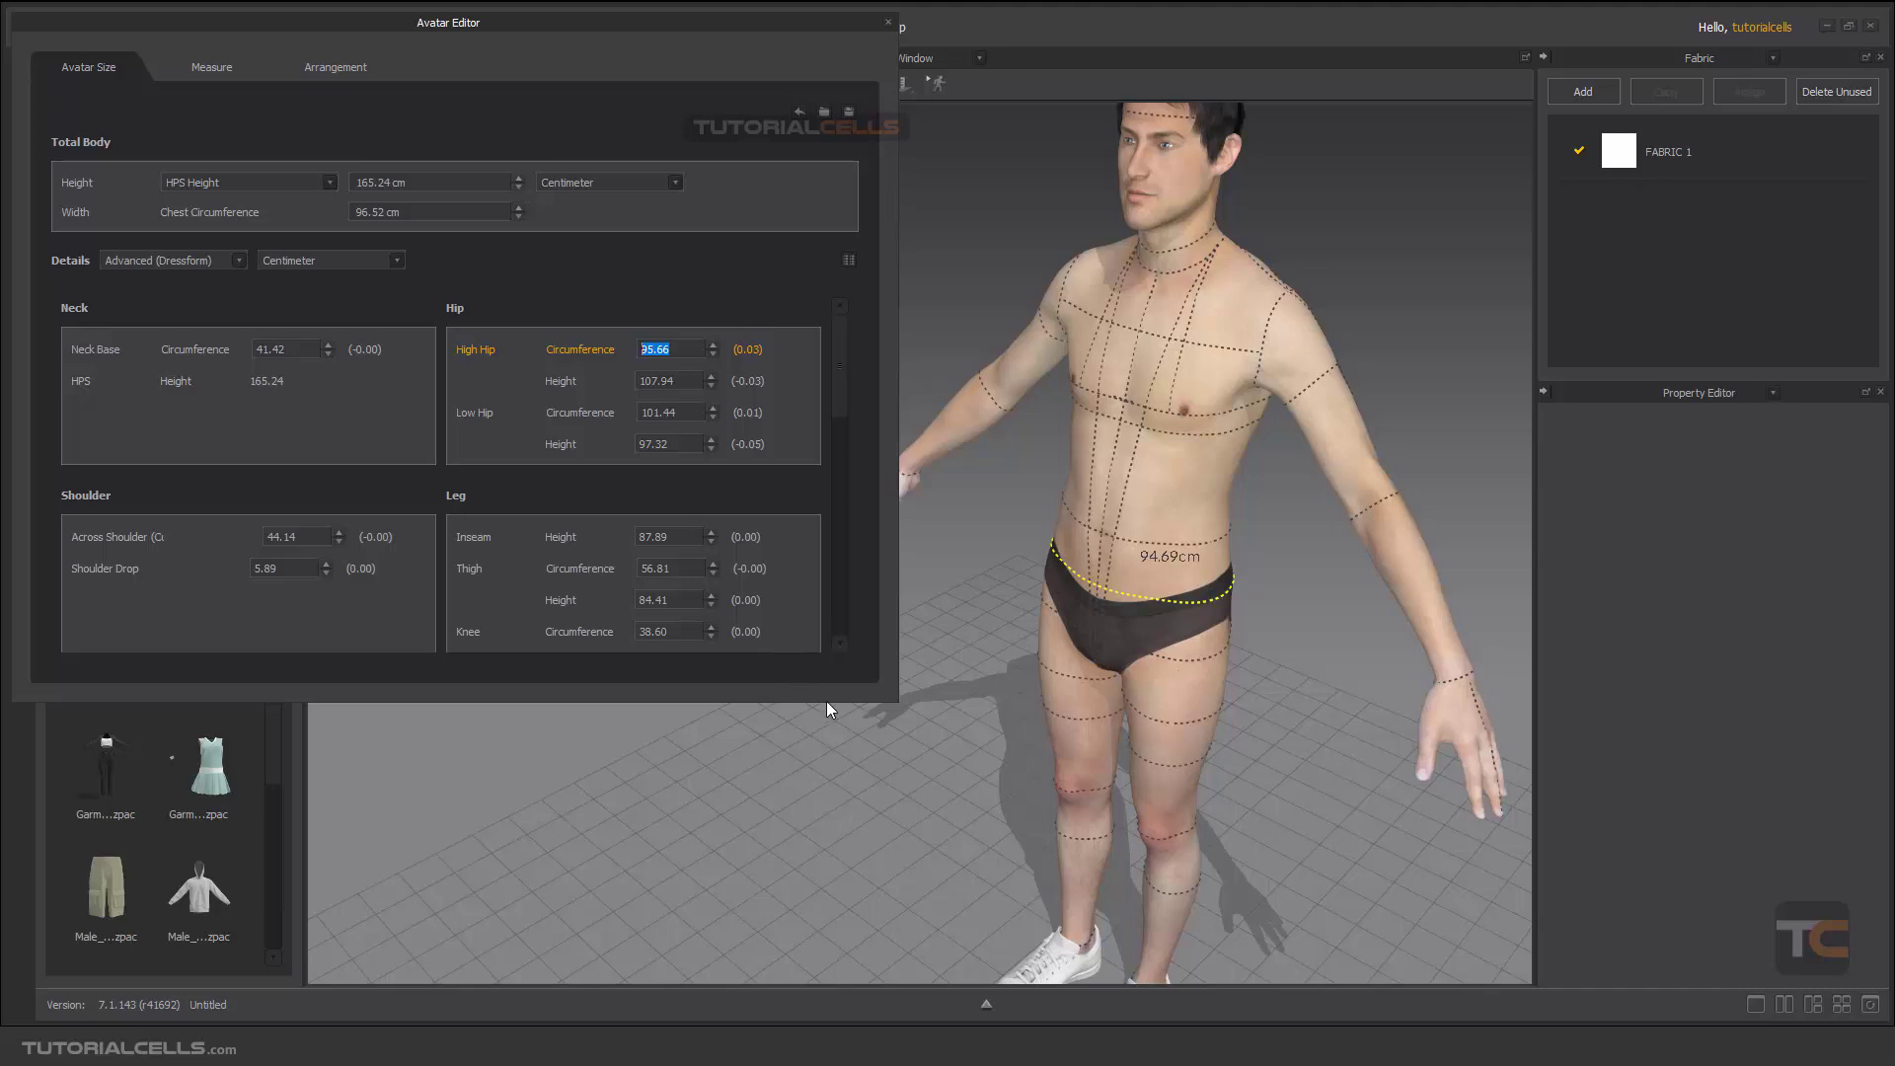
# Step: Enlarge the Avatar Editor window and look through the full set of detailed measurements, down to Chest and Waist
pyautogui.moveTo(893, 703); pyautogui.dragTo(771, 863)
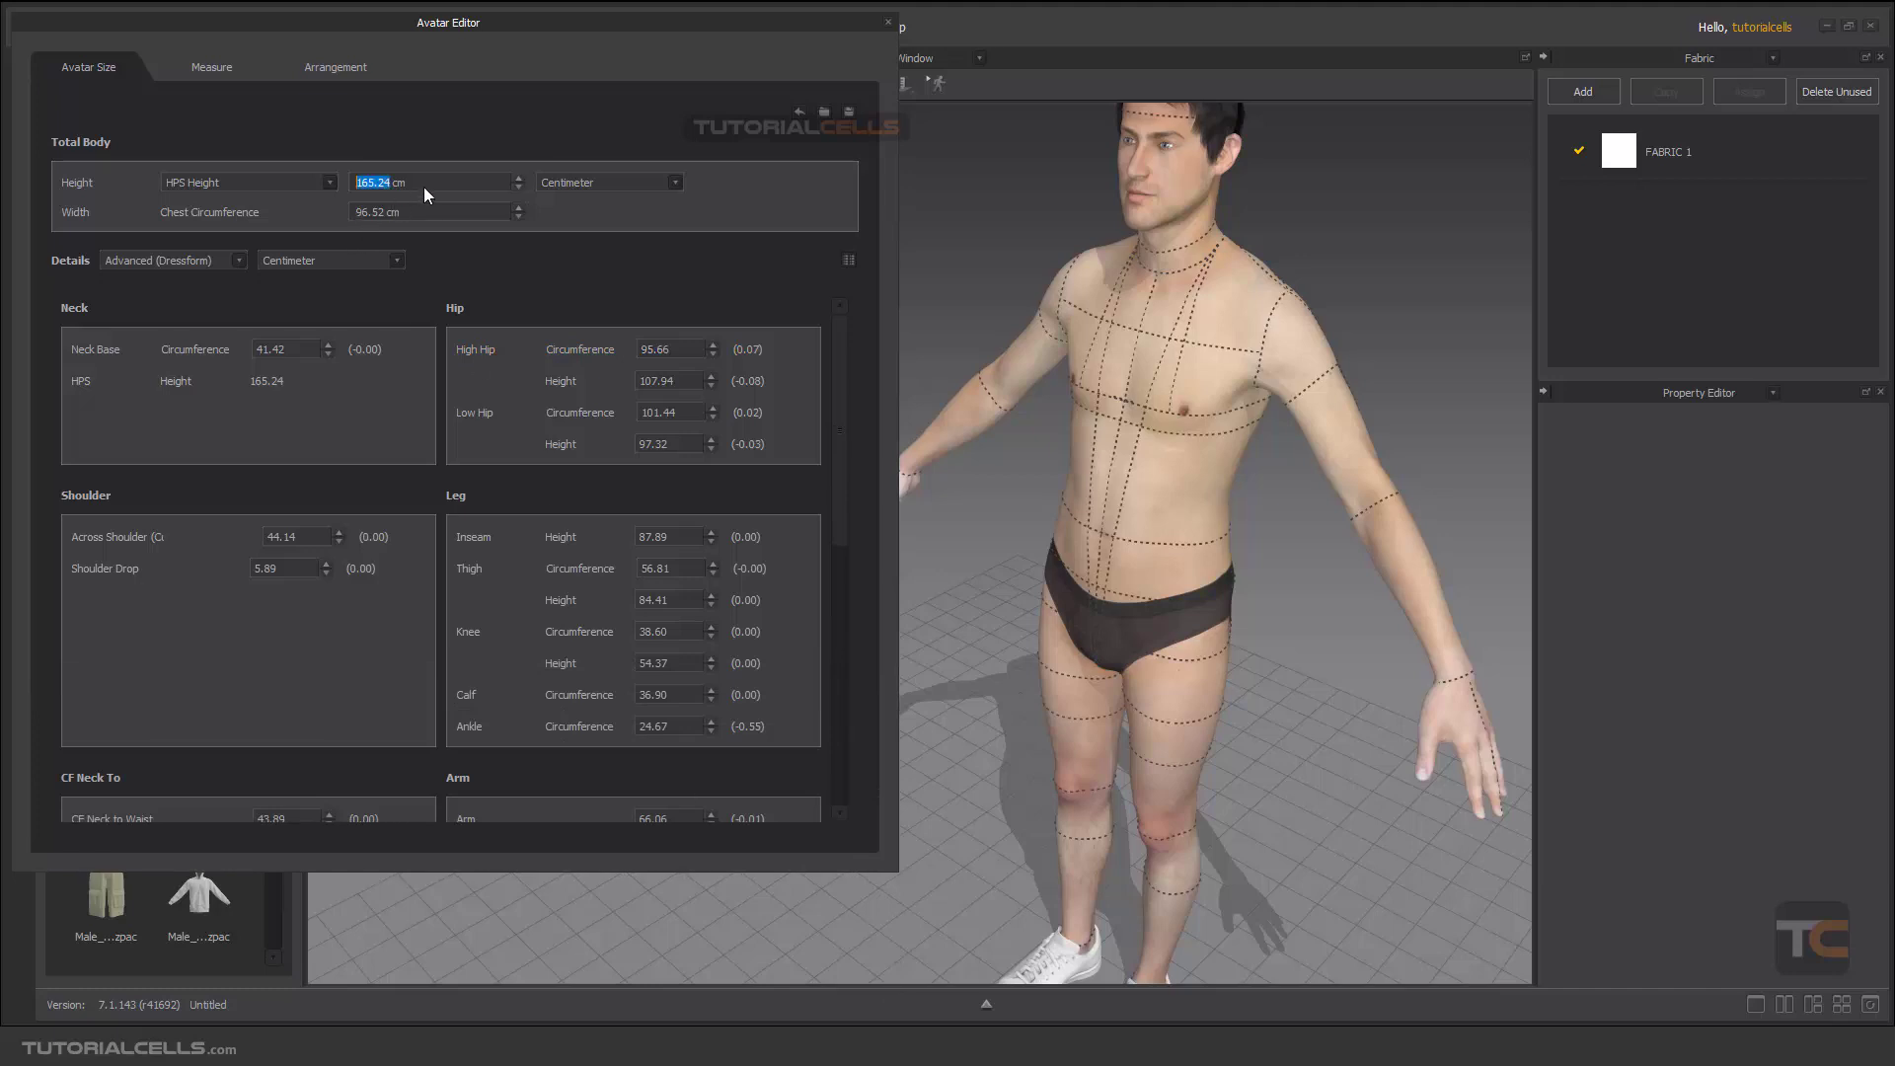
pyautogui.scroll(-10, 535, 713)
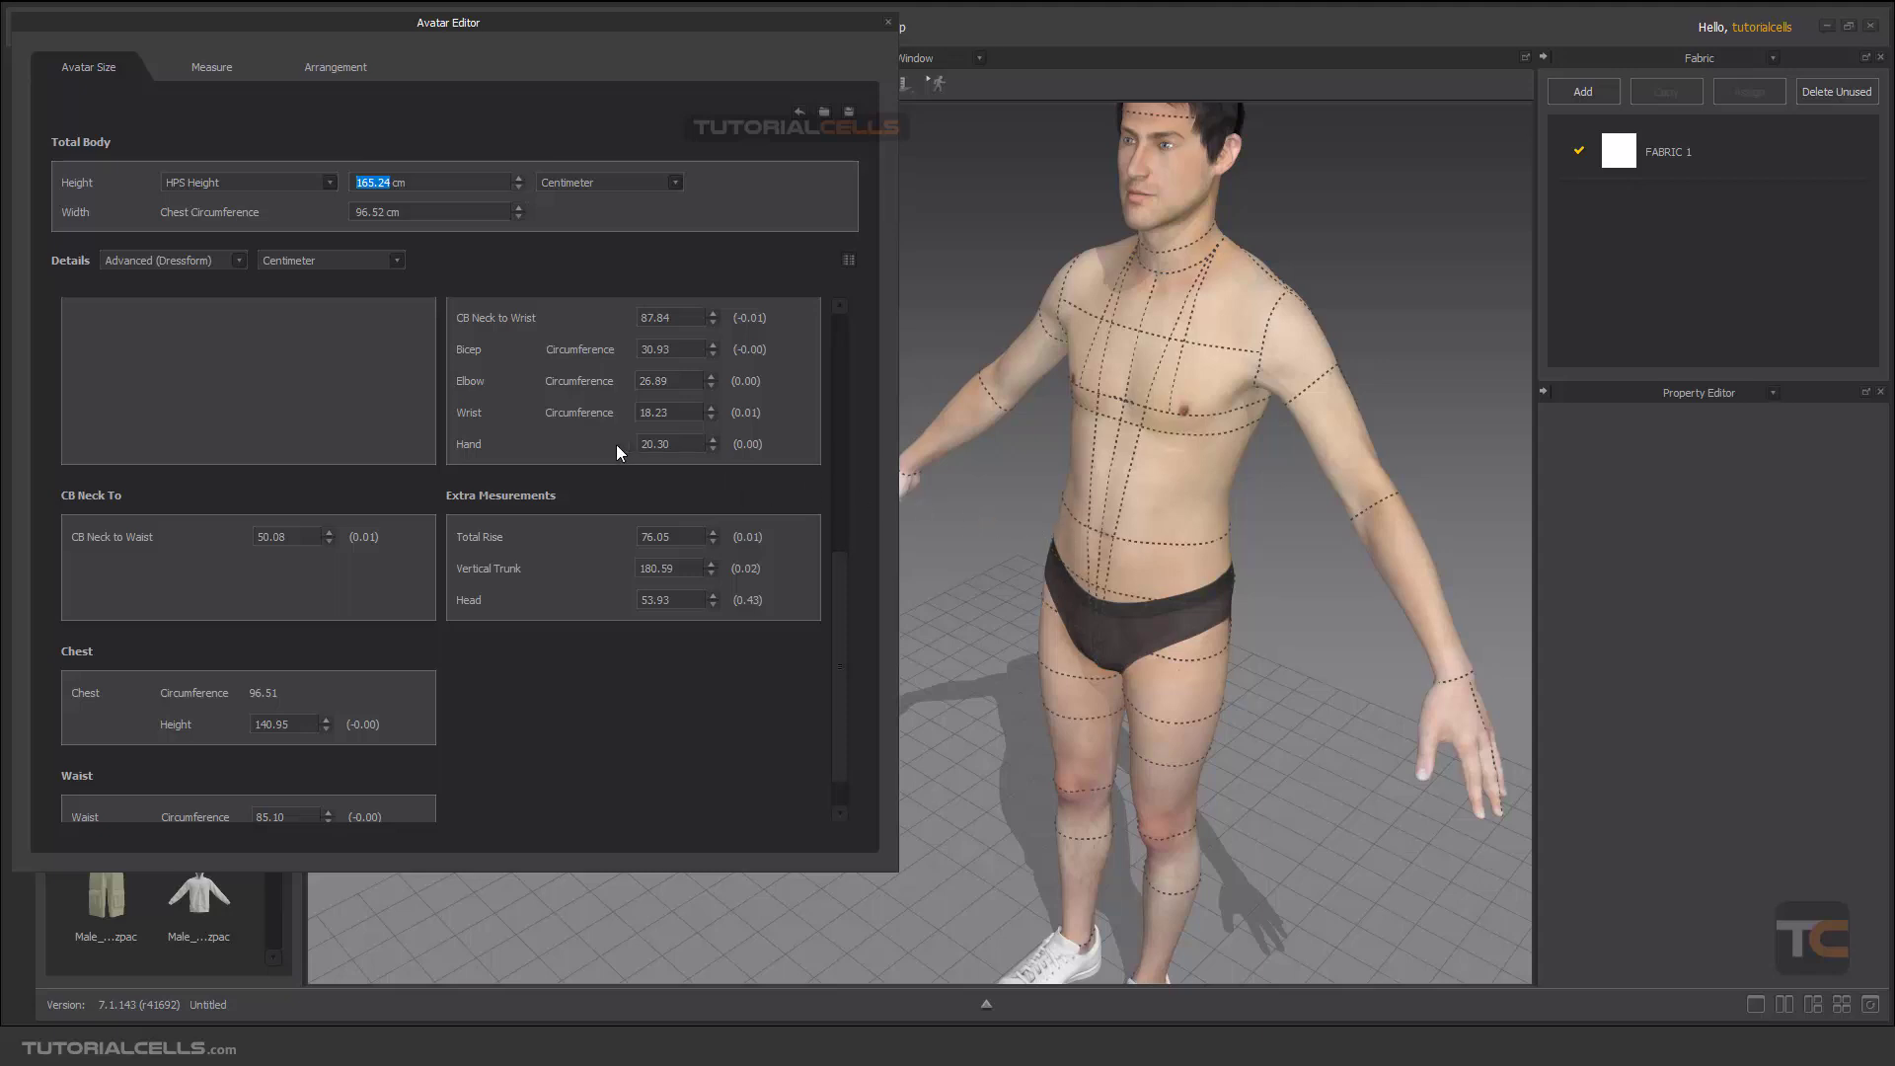
pyautogui.scroll(10, 616, 444)
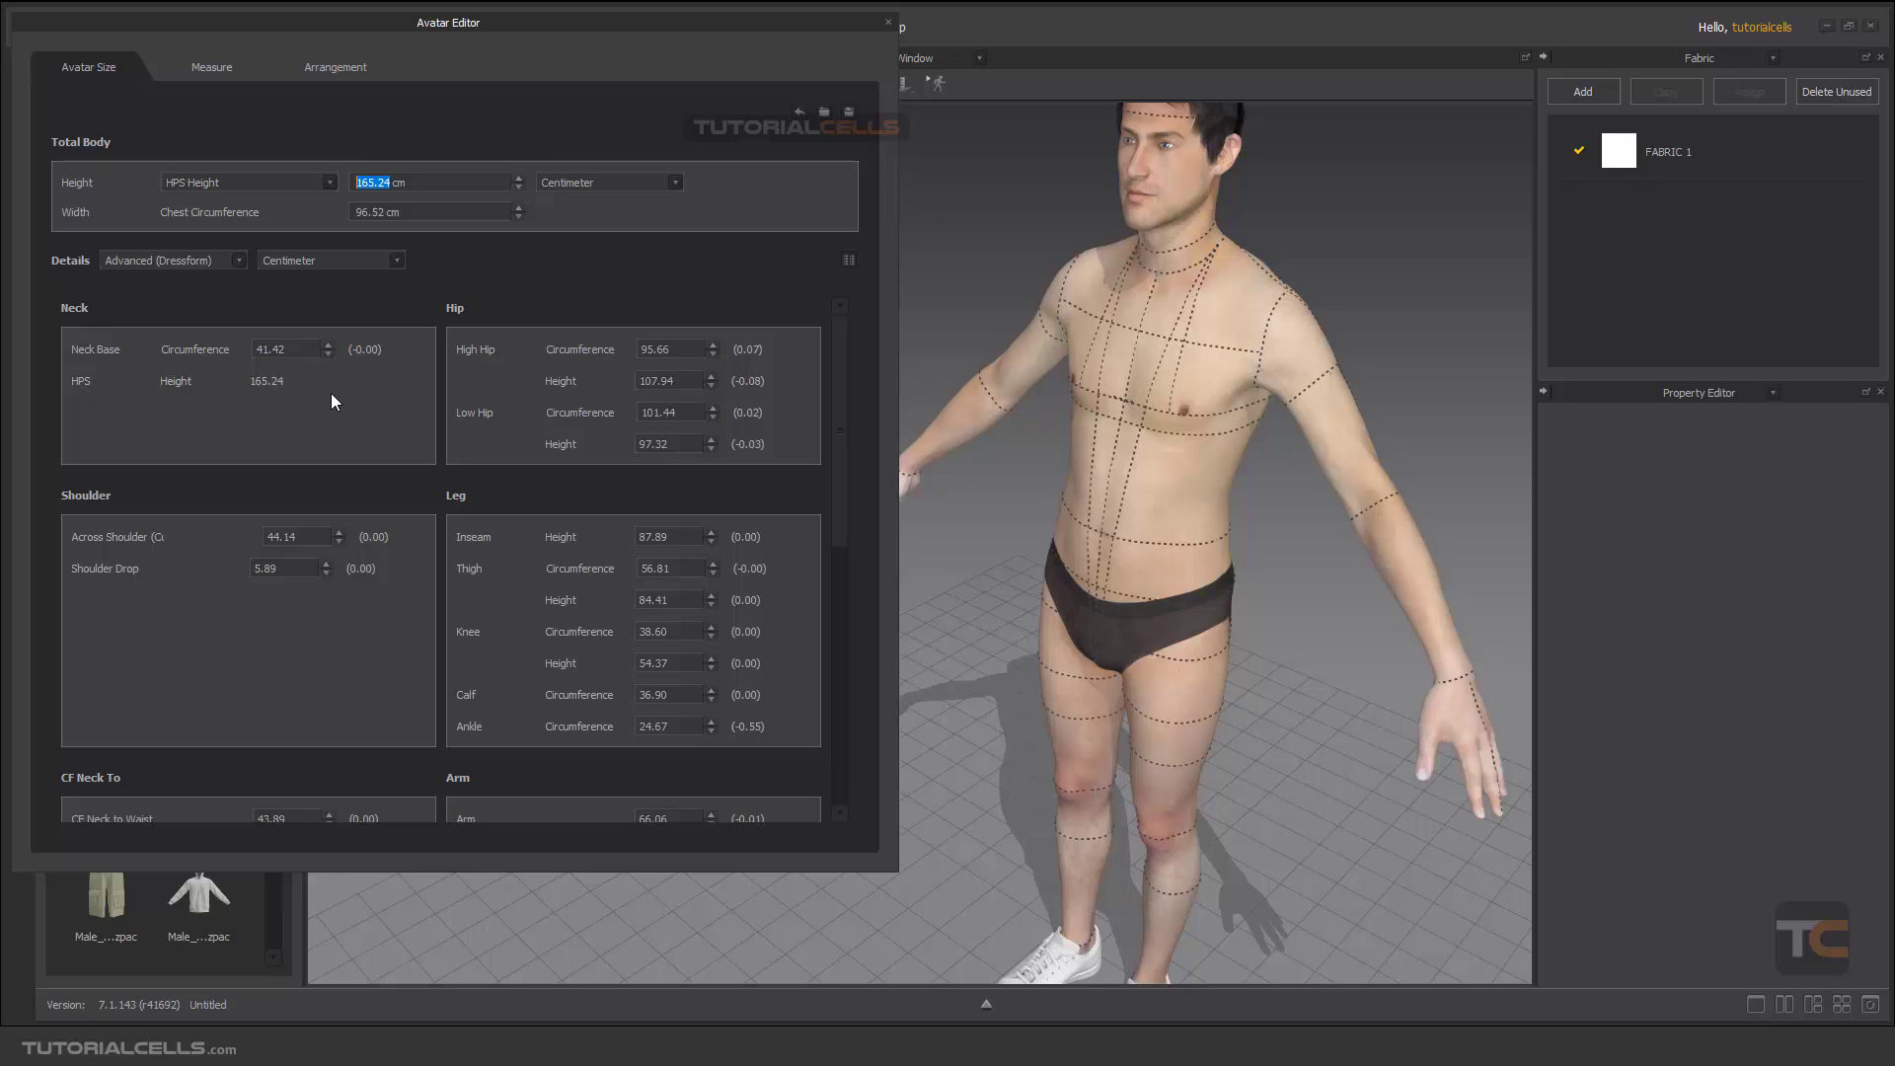
# Step: Highlight the neck base, hip, inseam and thigh measurements one after another on the avatar
pyautogui.click(315, 345)
pyautogui.click(677, 350)
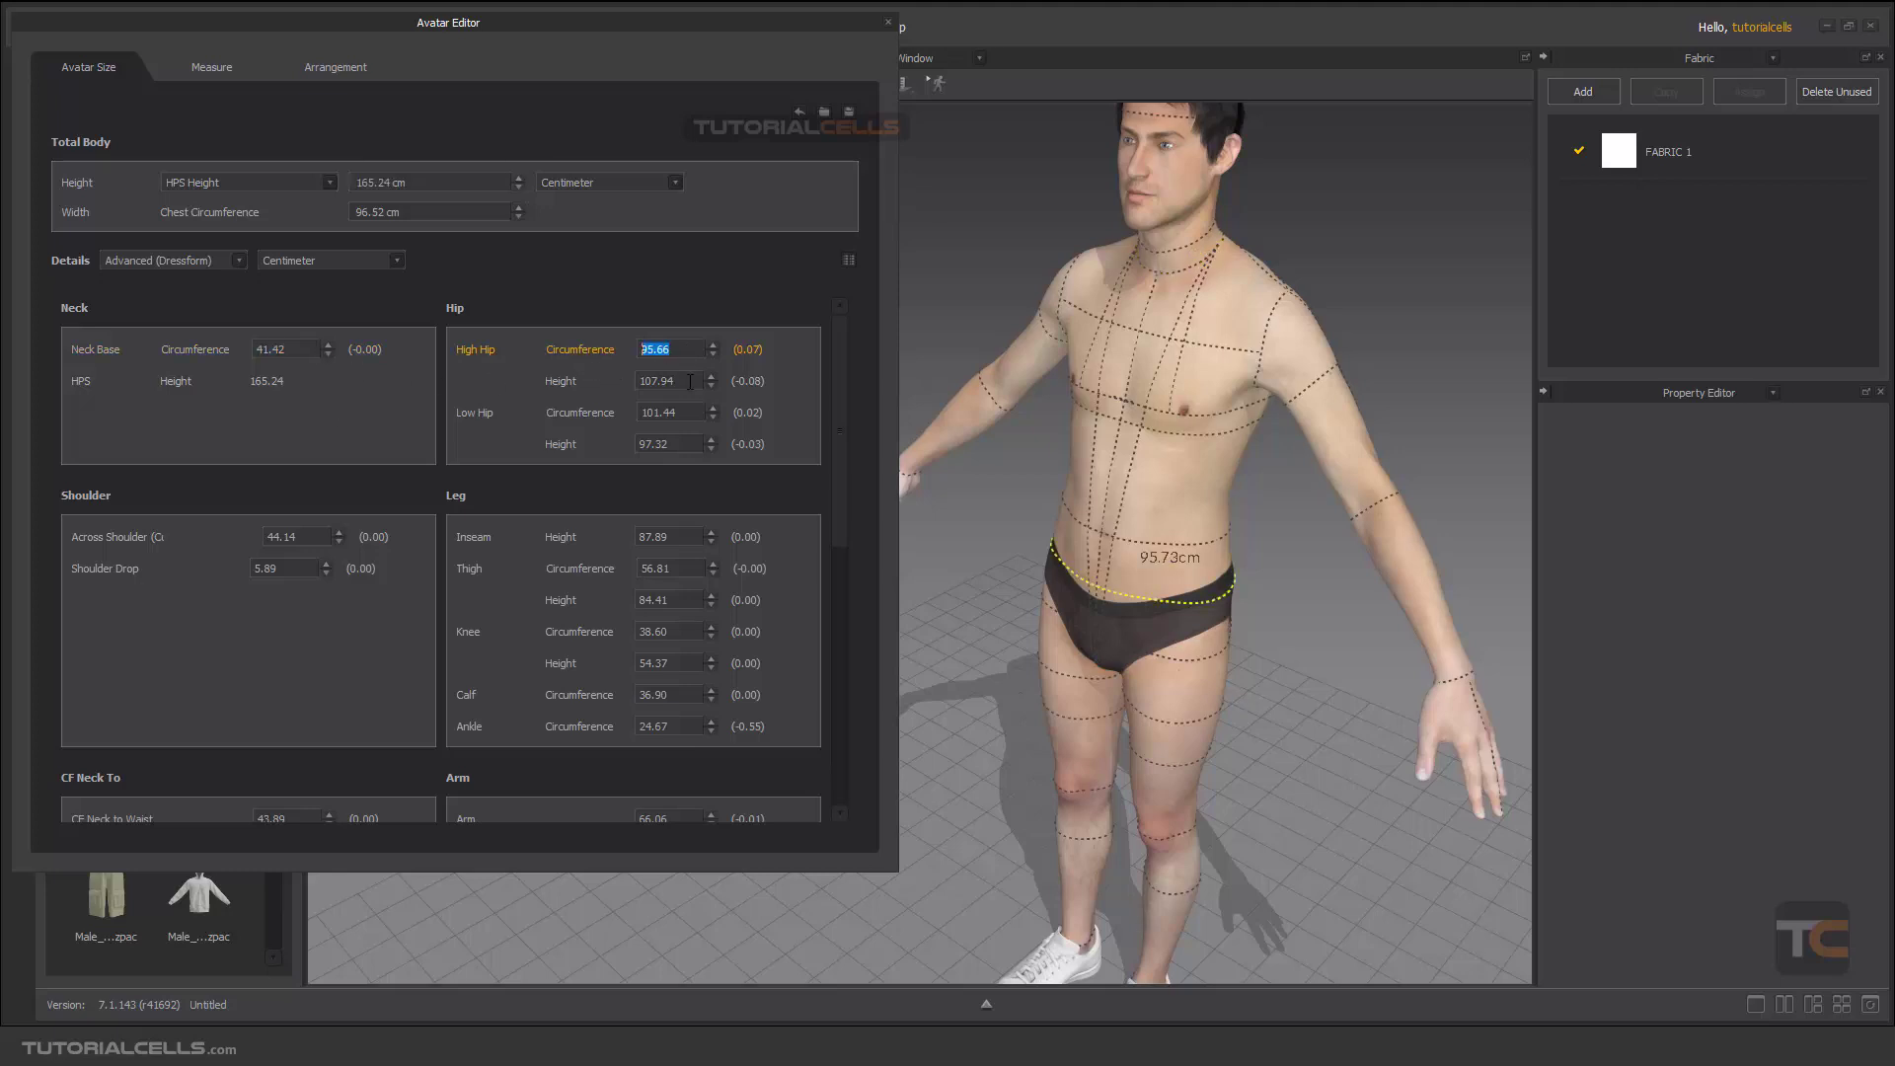
pyautogui.press('Tab')
pyautogui.press('Tab')
pyautogui.press('Tab')
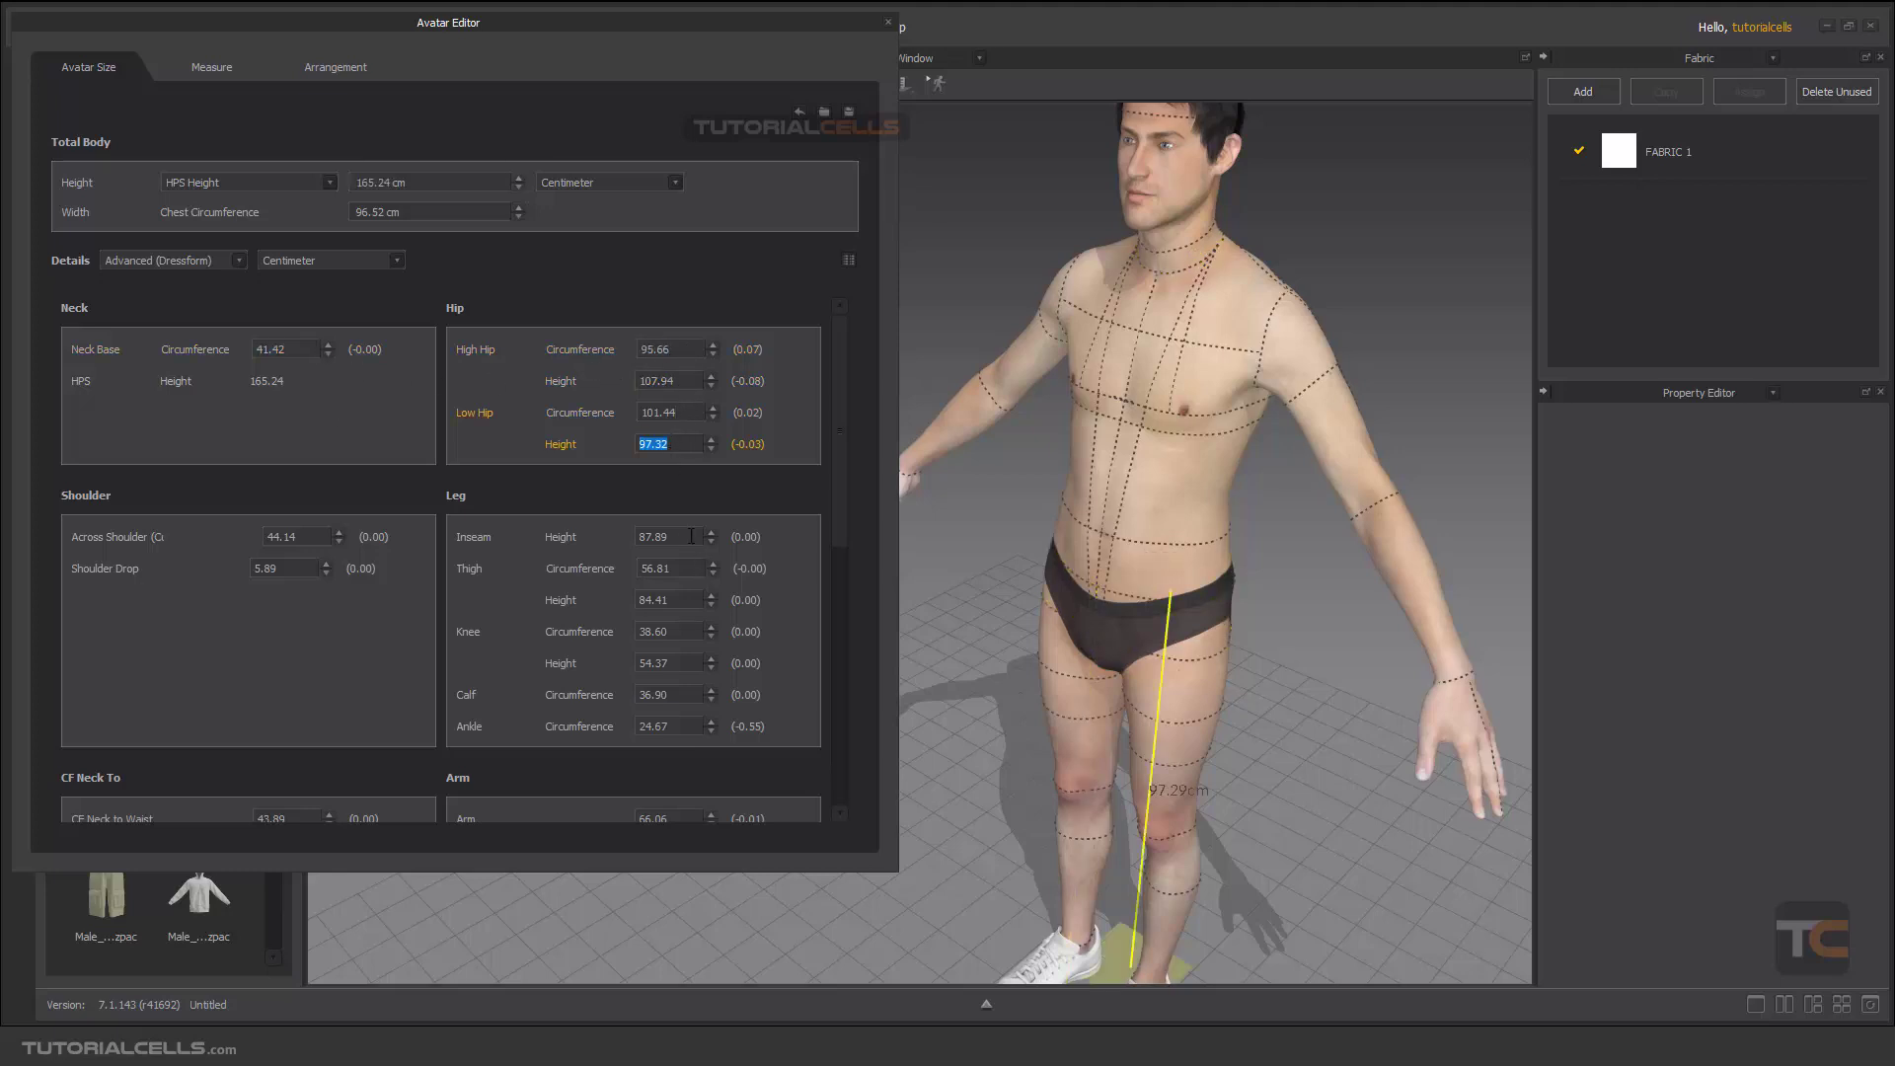
pyautogui.press('Tab')
pyautogui.click(684, 569)
pyautogui.click(684, 600)
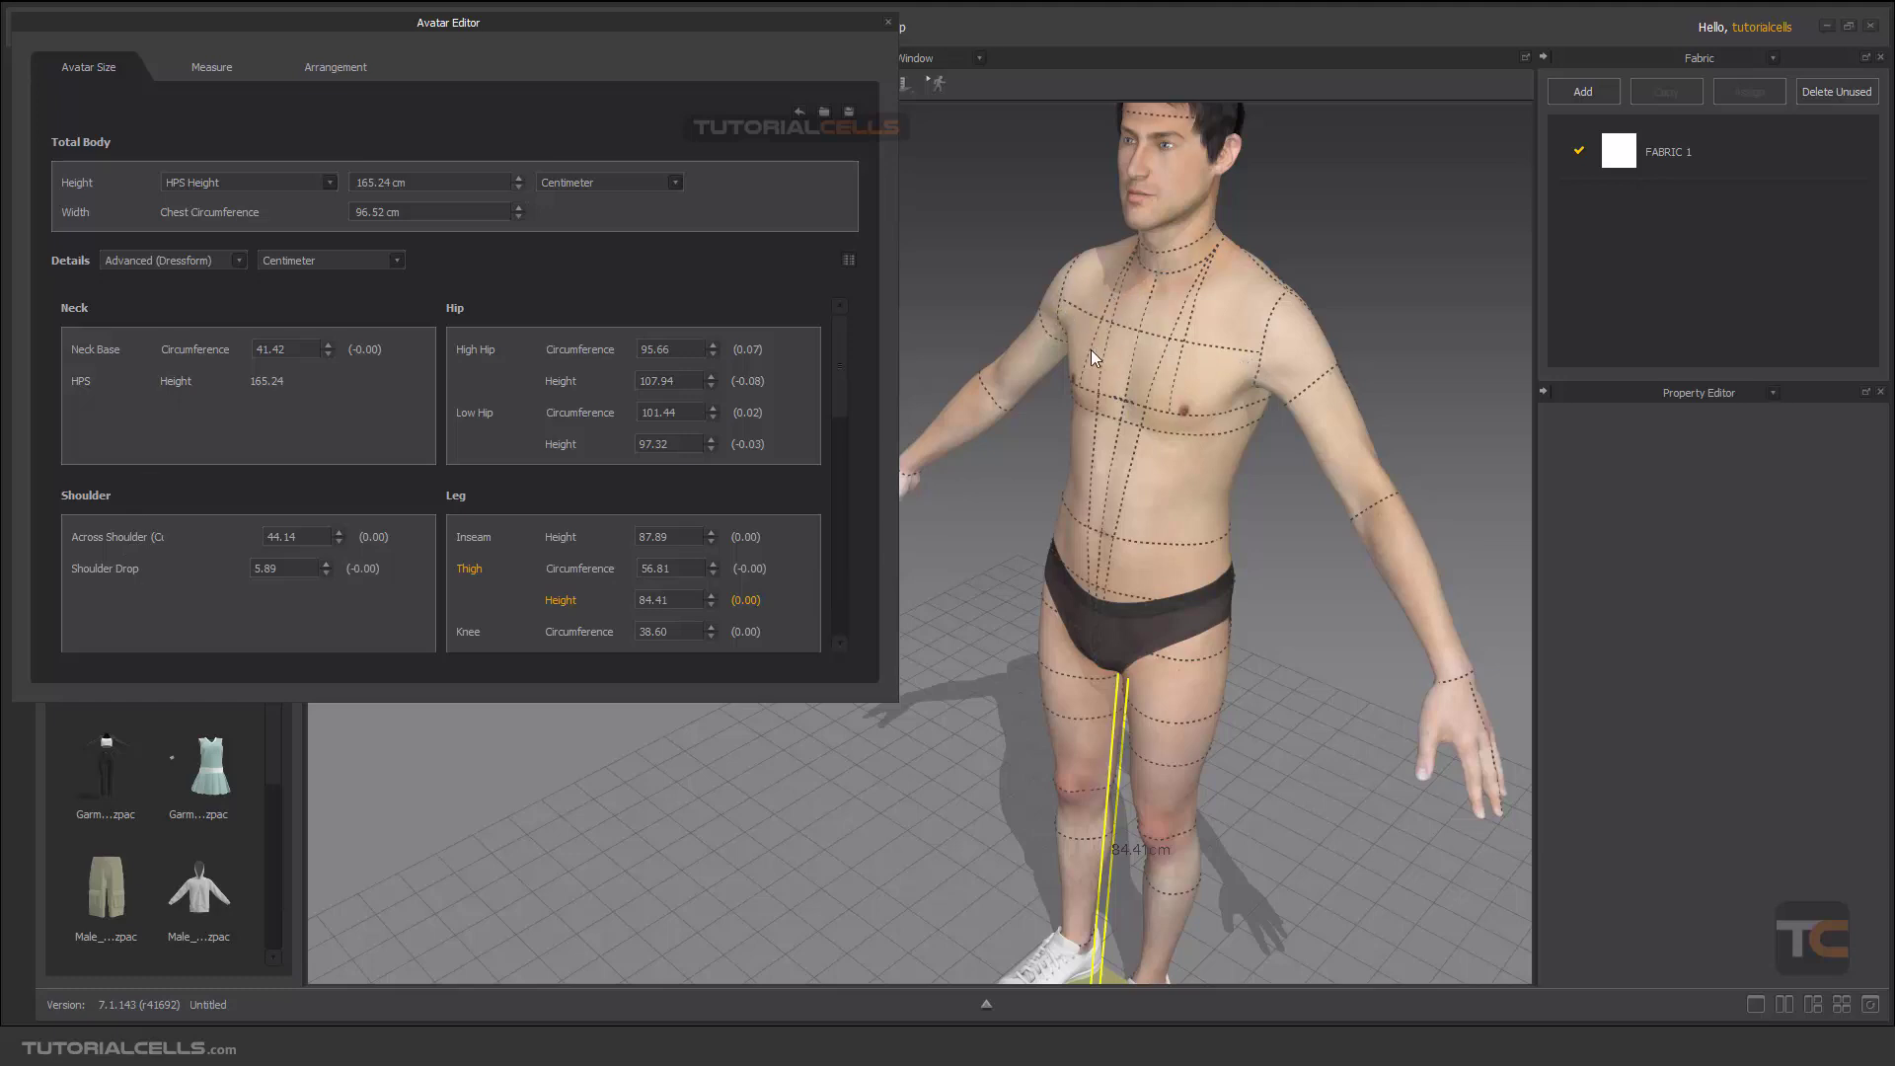
# Step: Highlight the High Hip circumference, extend the editor window downward and view the avatar's whole body
pyautogui.click(698, 347)
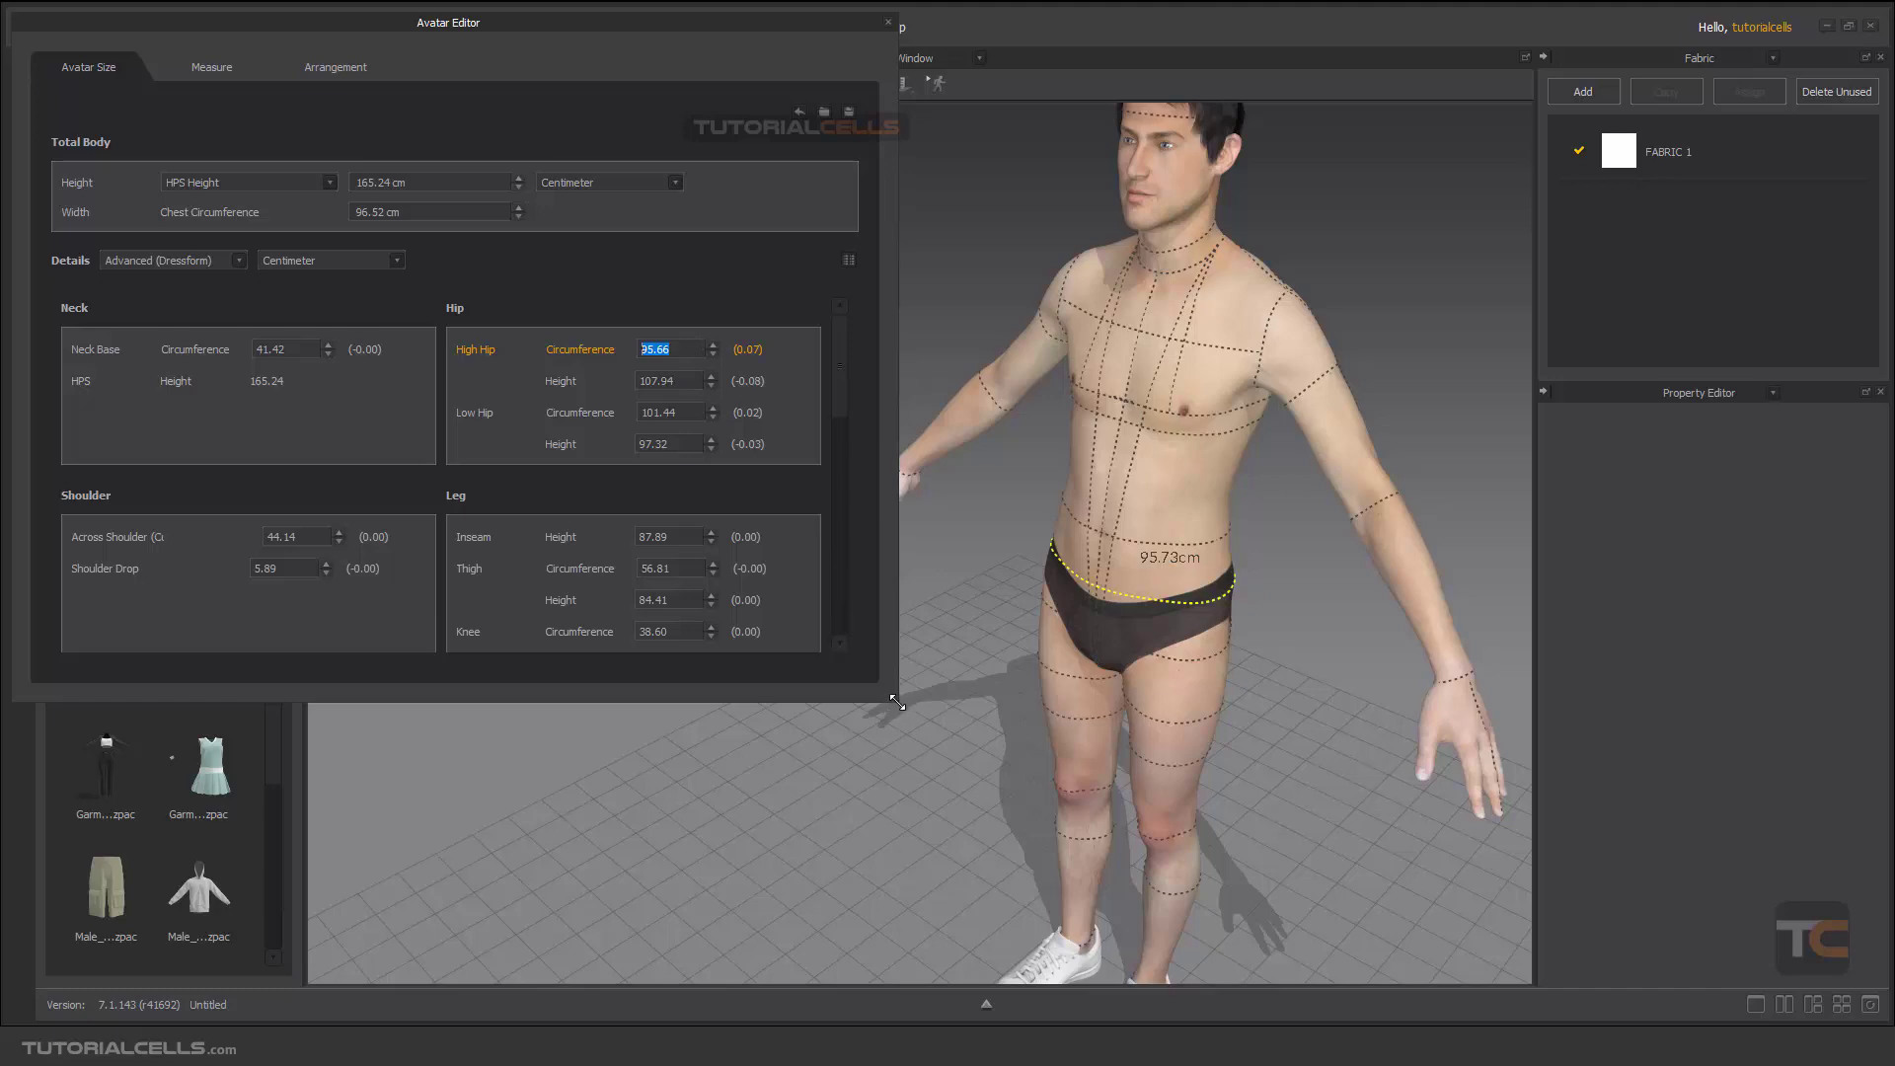
pyautogui.moveTo(896, 703); pyautogui.dragTo(899, 909)
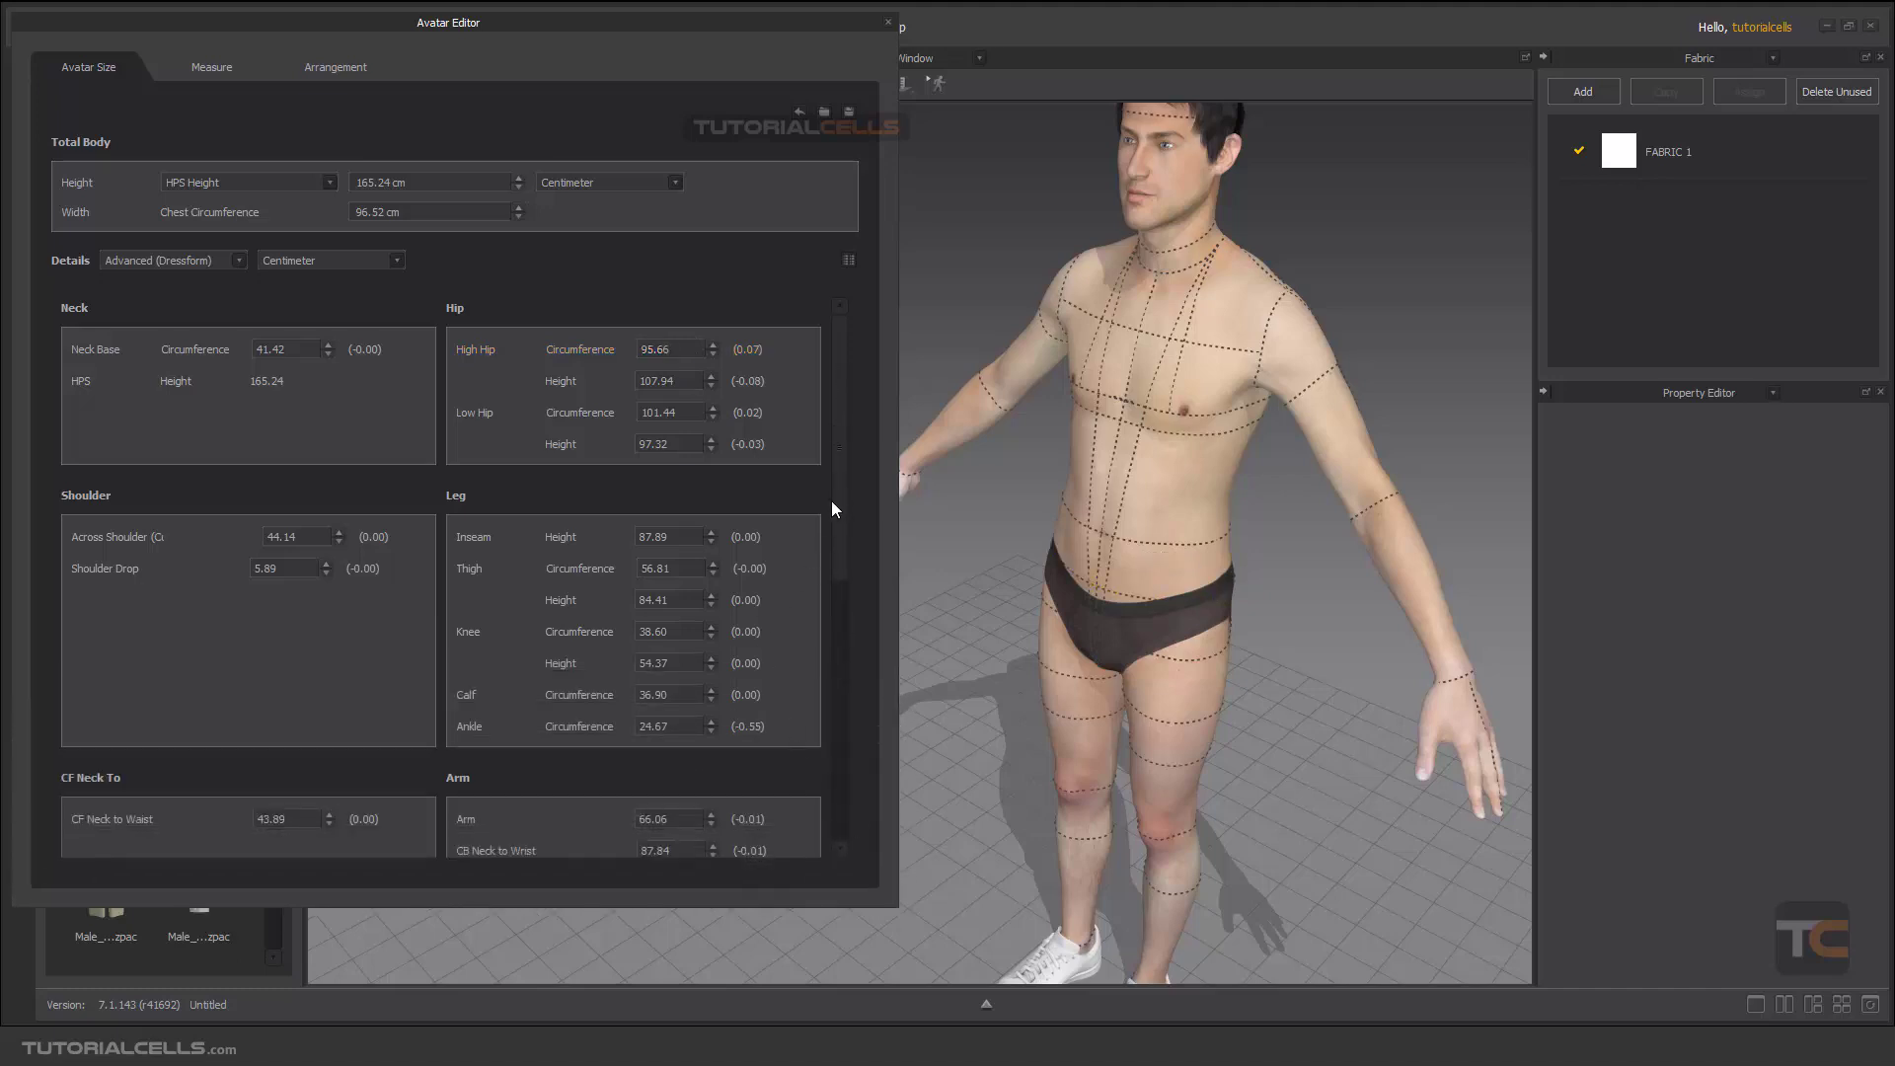
pyautogui.moveTo(843, 452); pyautogui.dragTo(879, 417)
pyautogui.moveTo(1141, 417); pyautogui.dragTo(1103, 408, button='right')
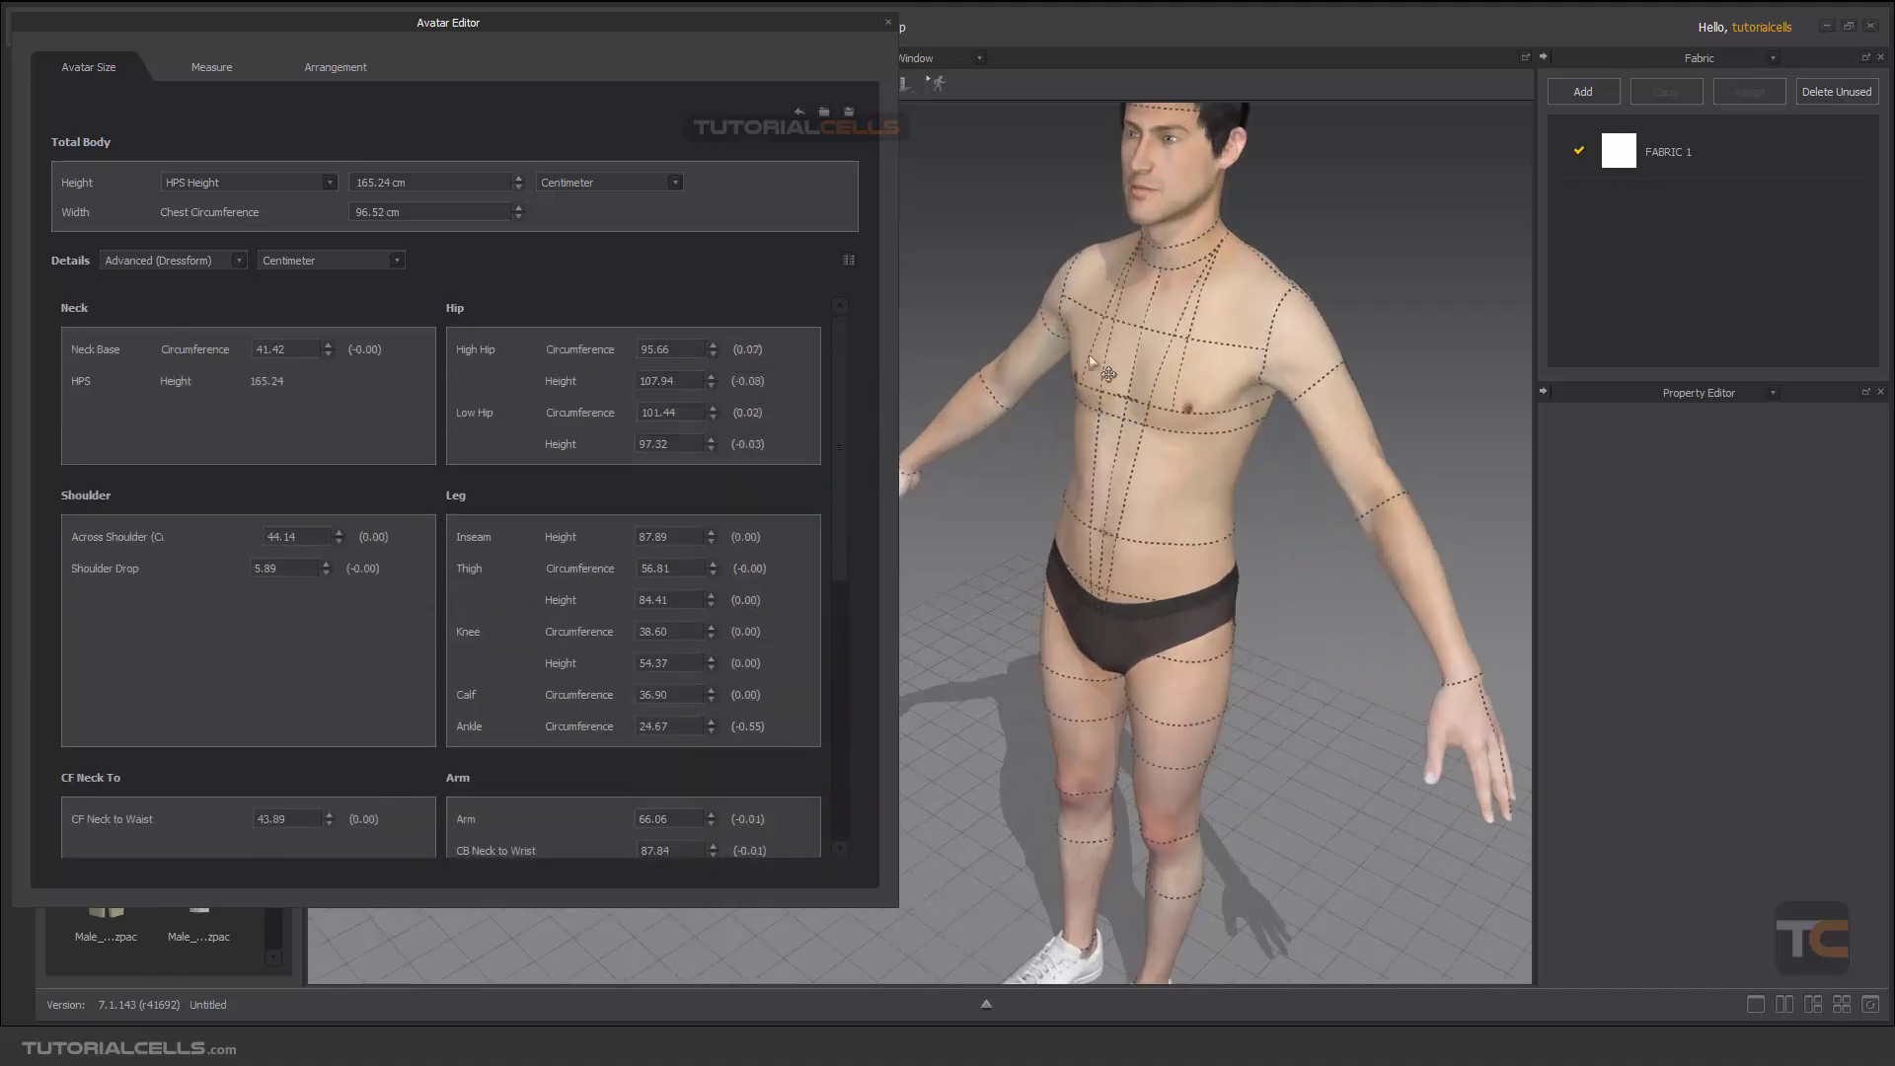
pyautogui.scroll(-3, 1160, 422)
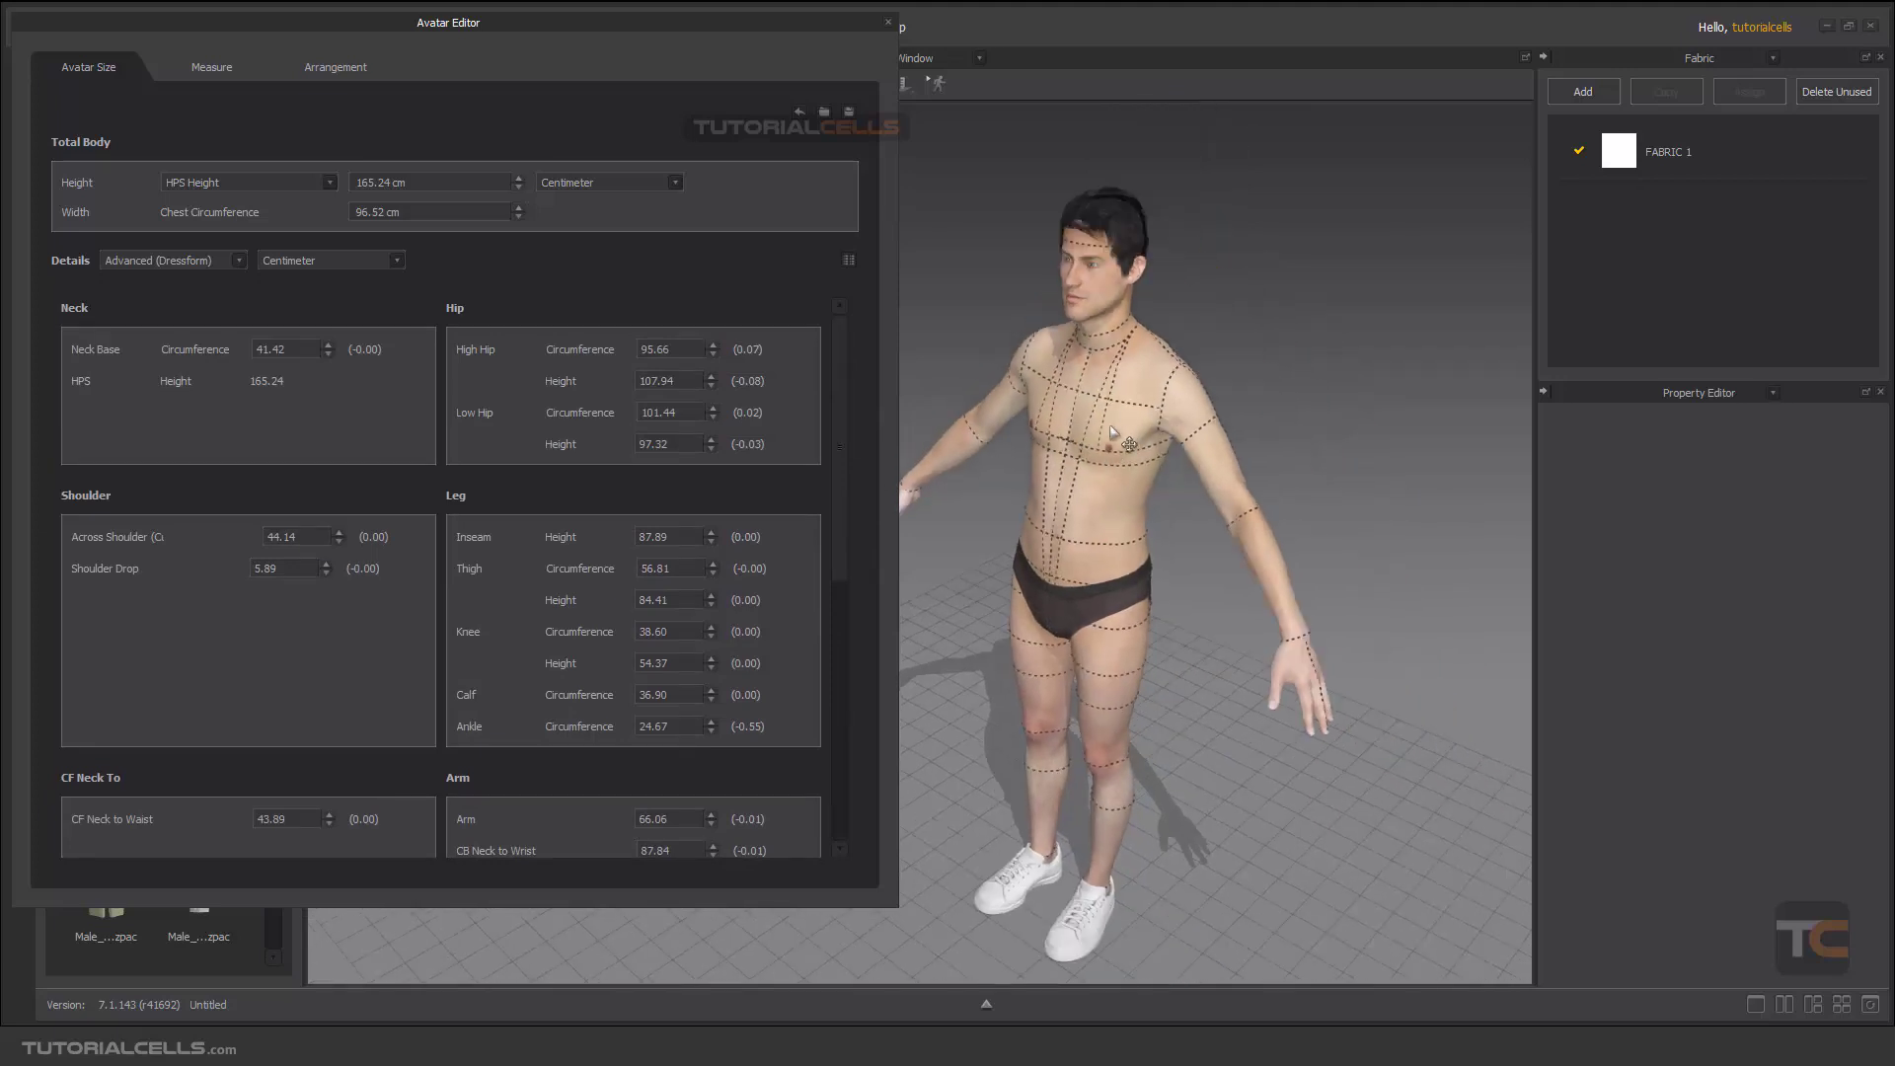
pyautogui.moveTo(1130, 432); pyautogui.dragTo(1155, 420, button='right')
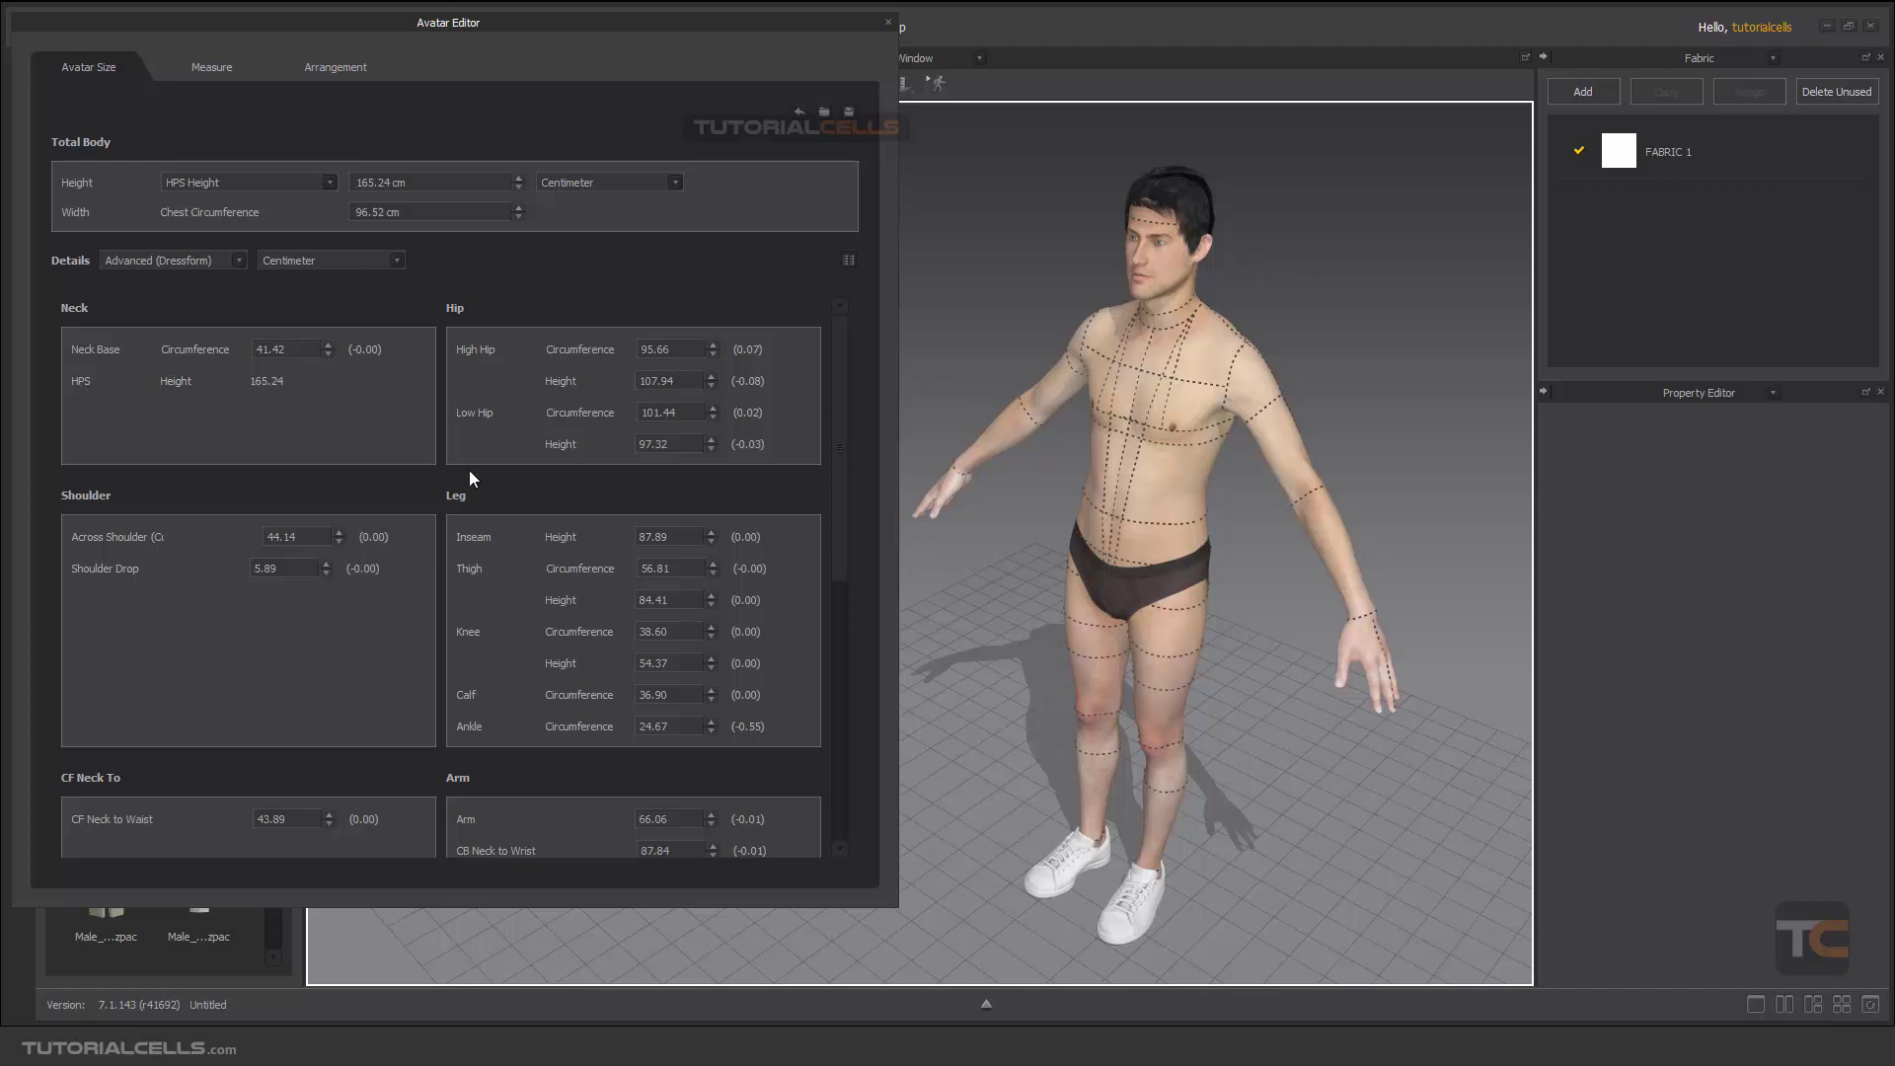
# Step: Examine the leg measurements down to the Ankle circumference and the remaining arm, chest and extra measurements
pyautogui.click(571, 575)
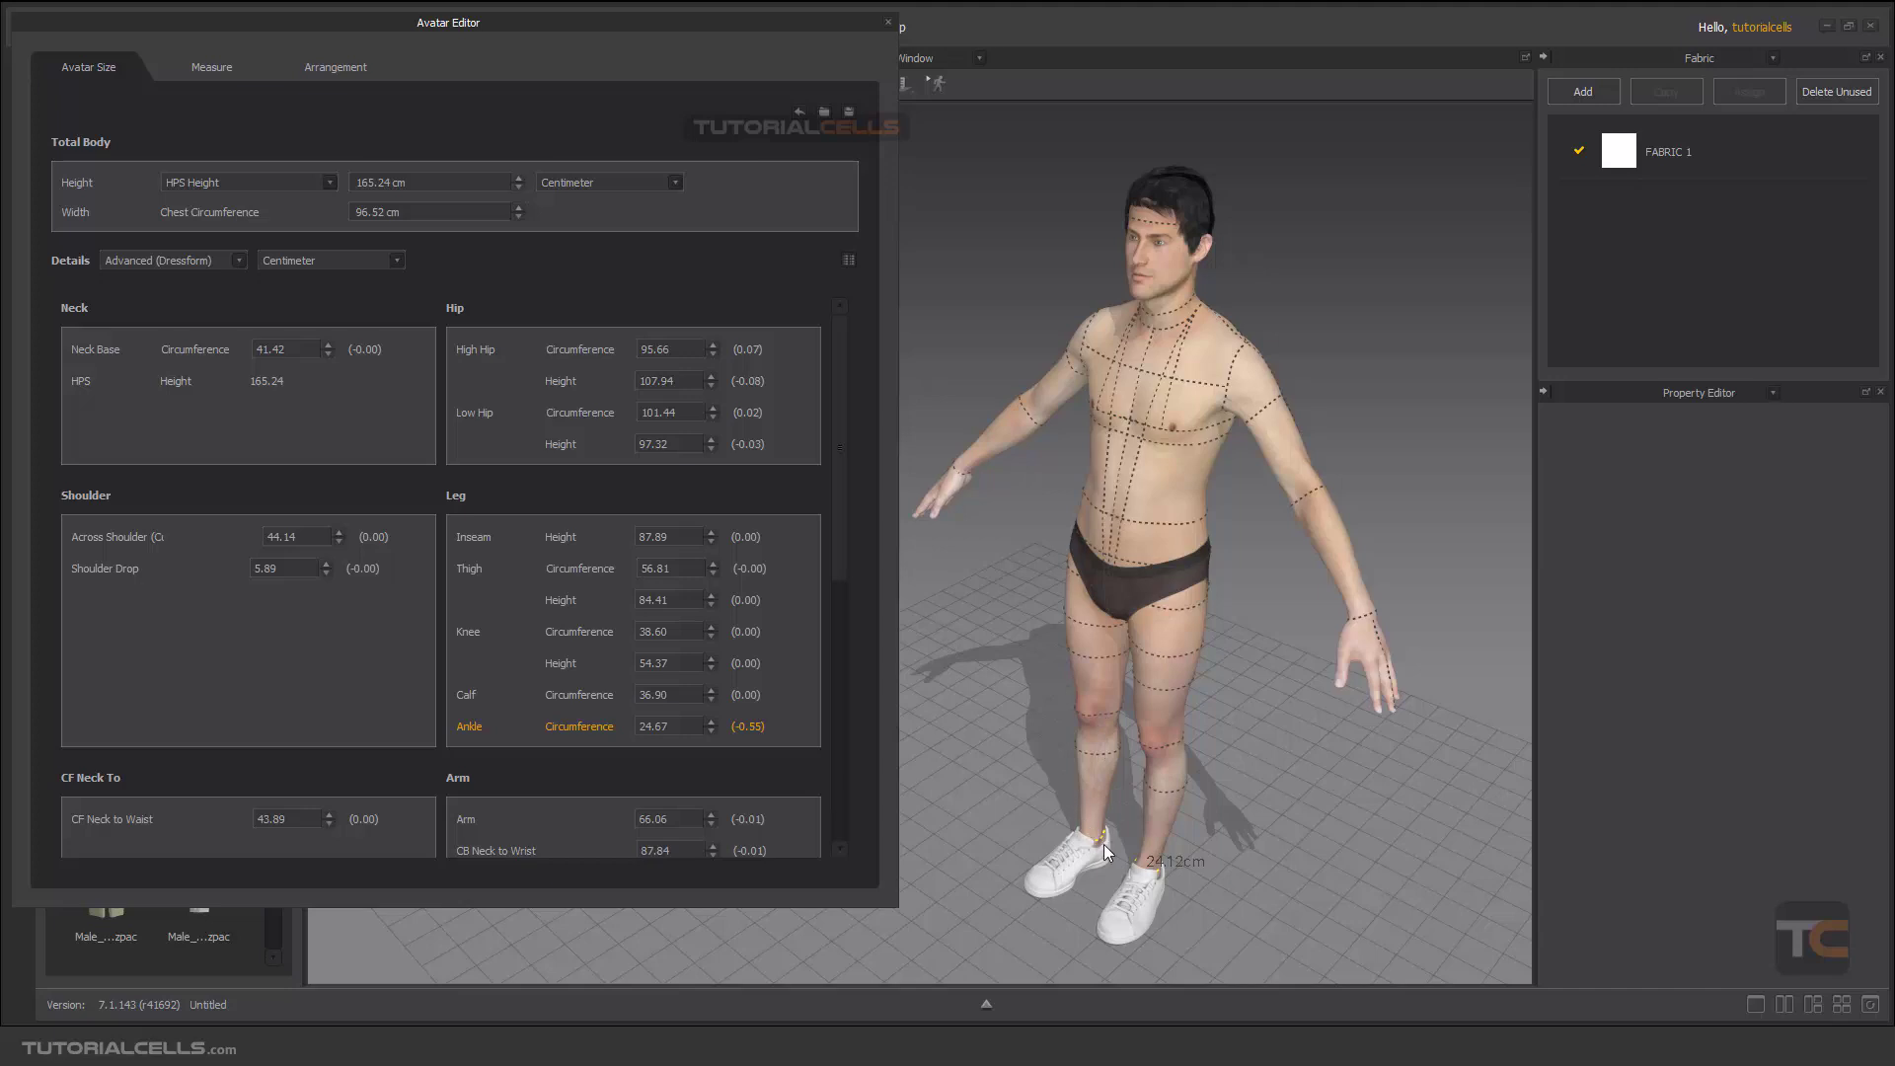
pyautogui.scroll(-8, 470, 748)
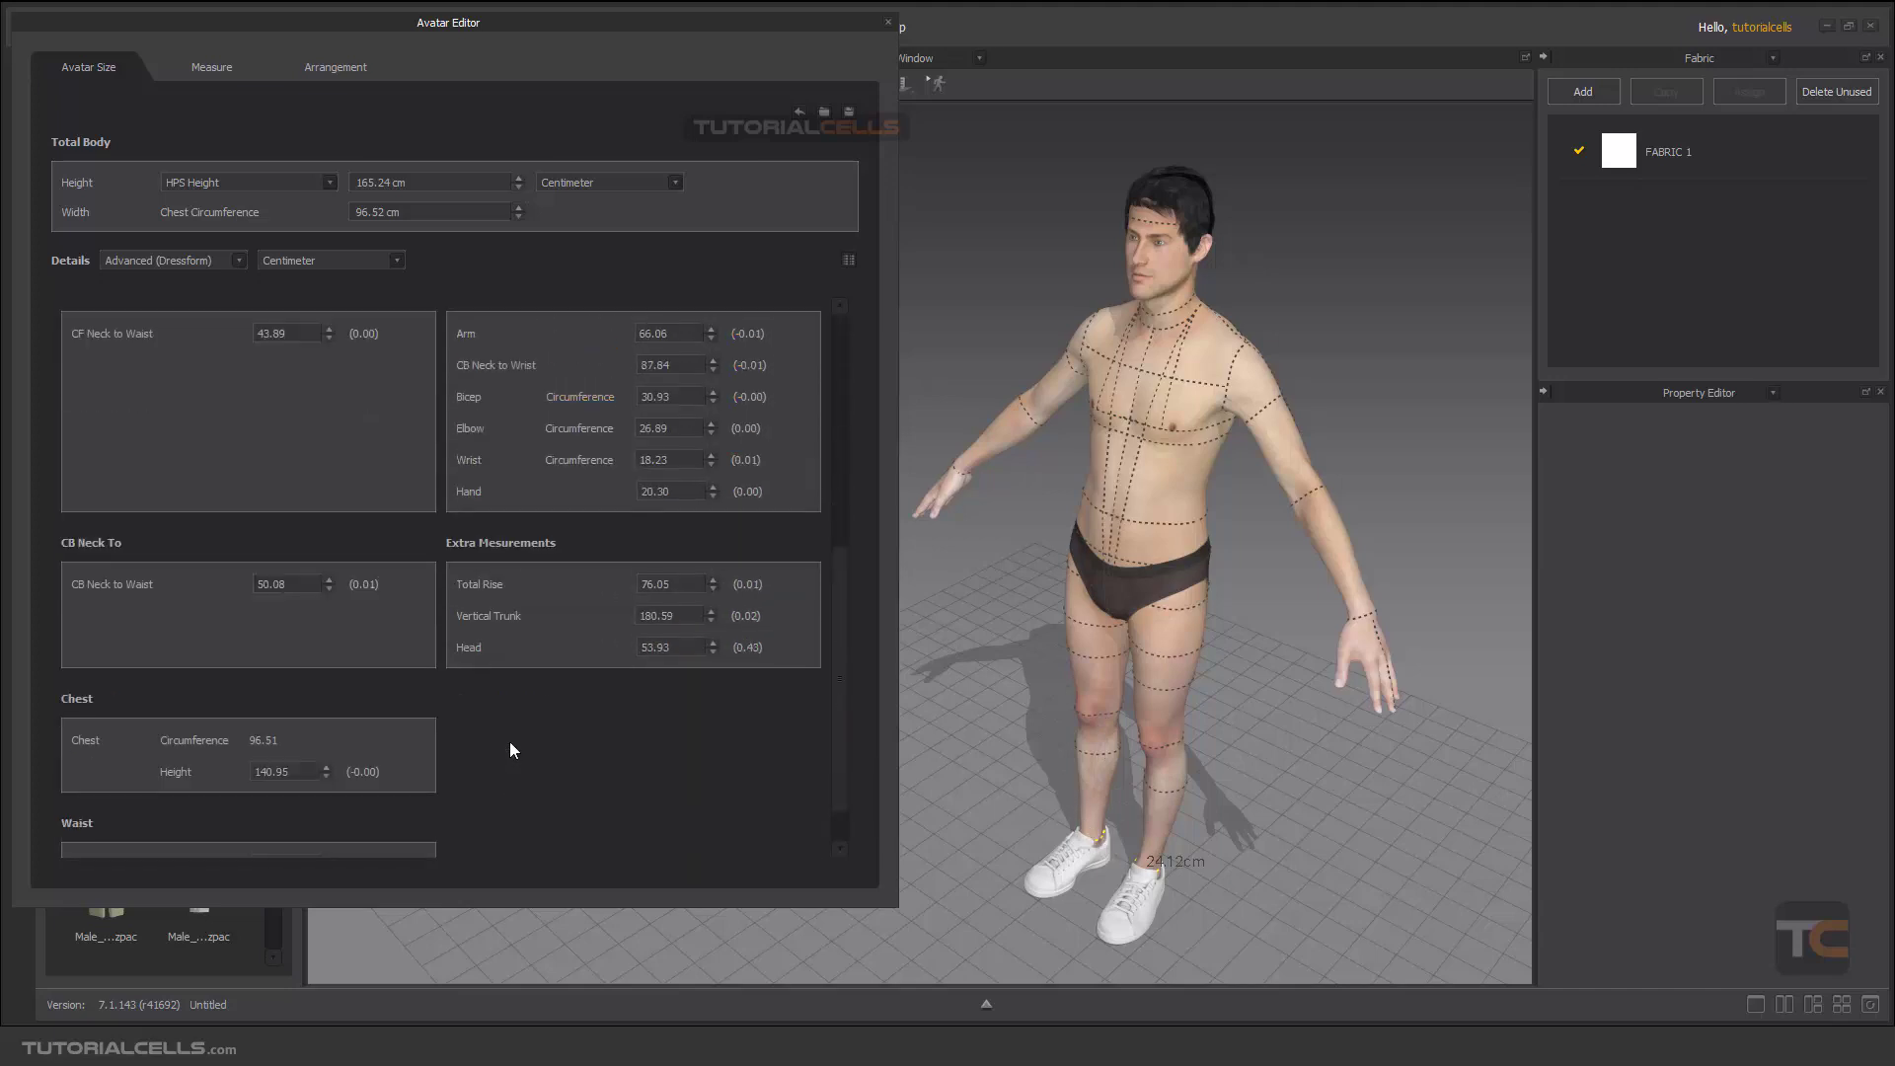
pyautogui.scroll(8, 509, 742)
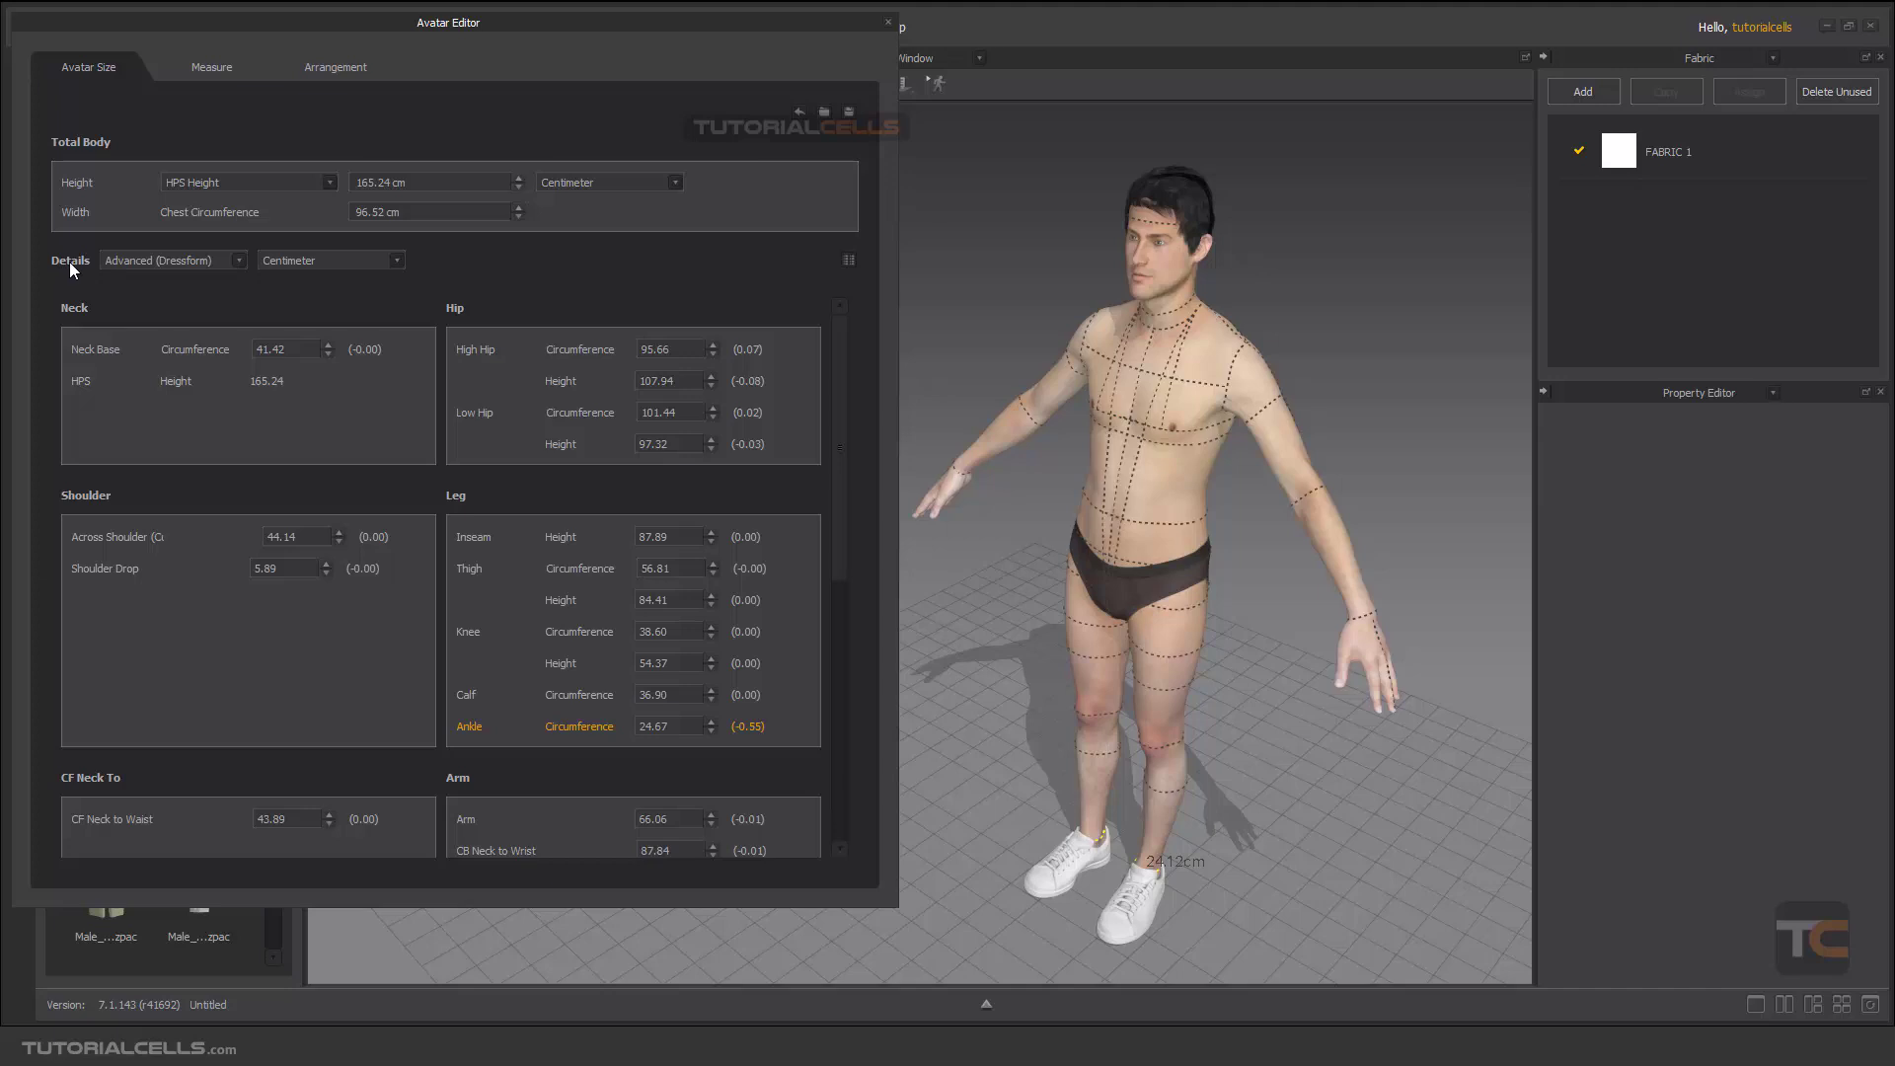
# Step: Switch the measurement details to Advanced (Human Body) and back to Advanced (Dressform) to compare them
pyautogui.click(237, 263)
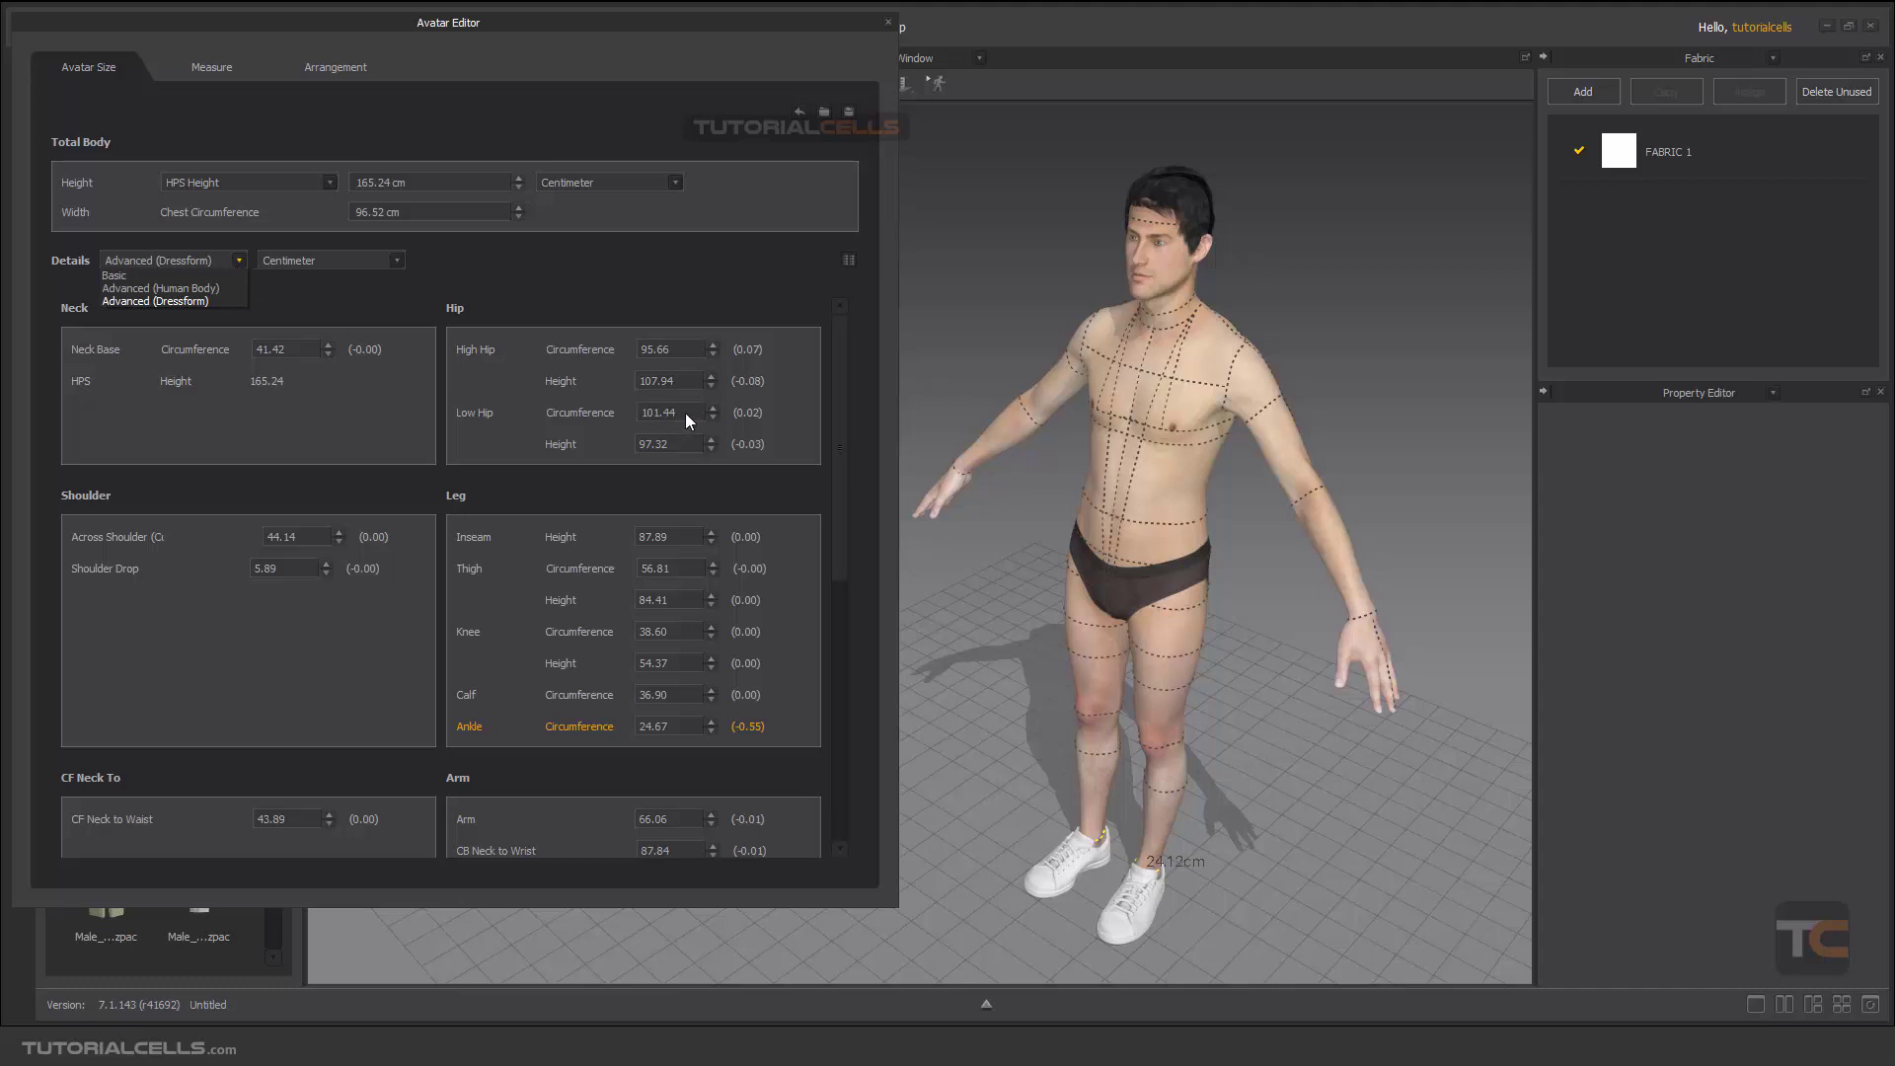
pyautogui.click(213, 291)
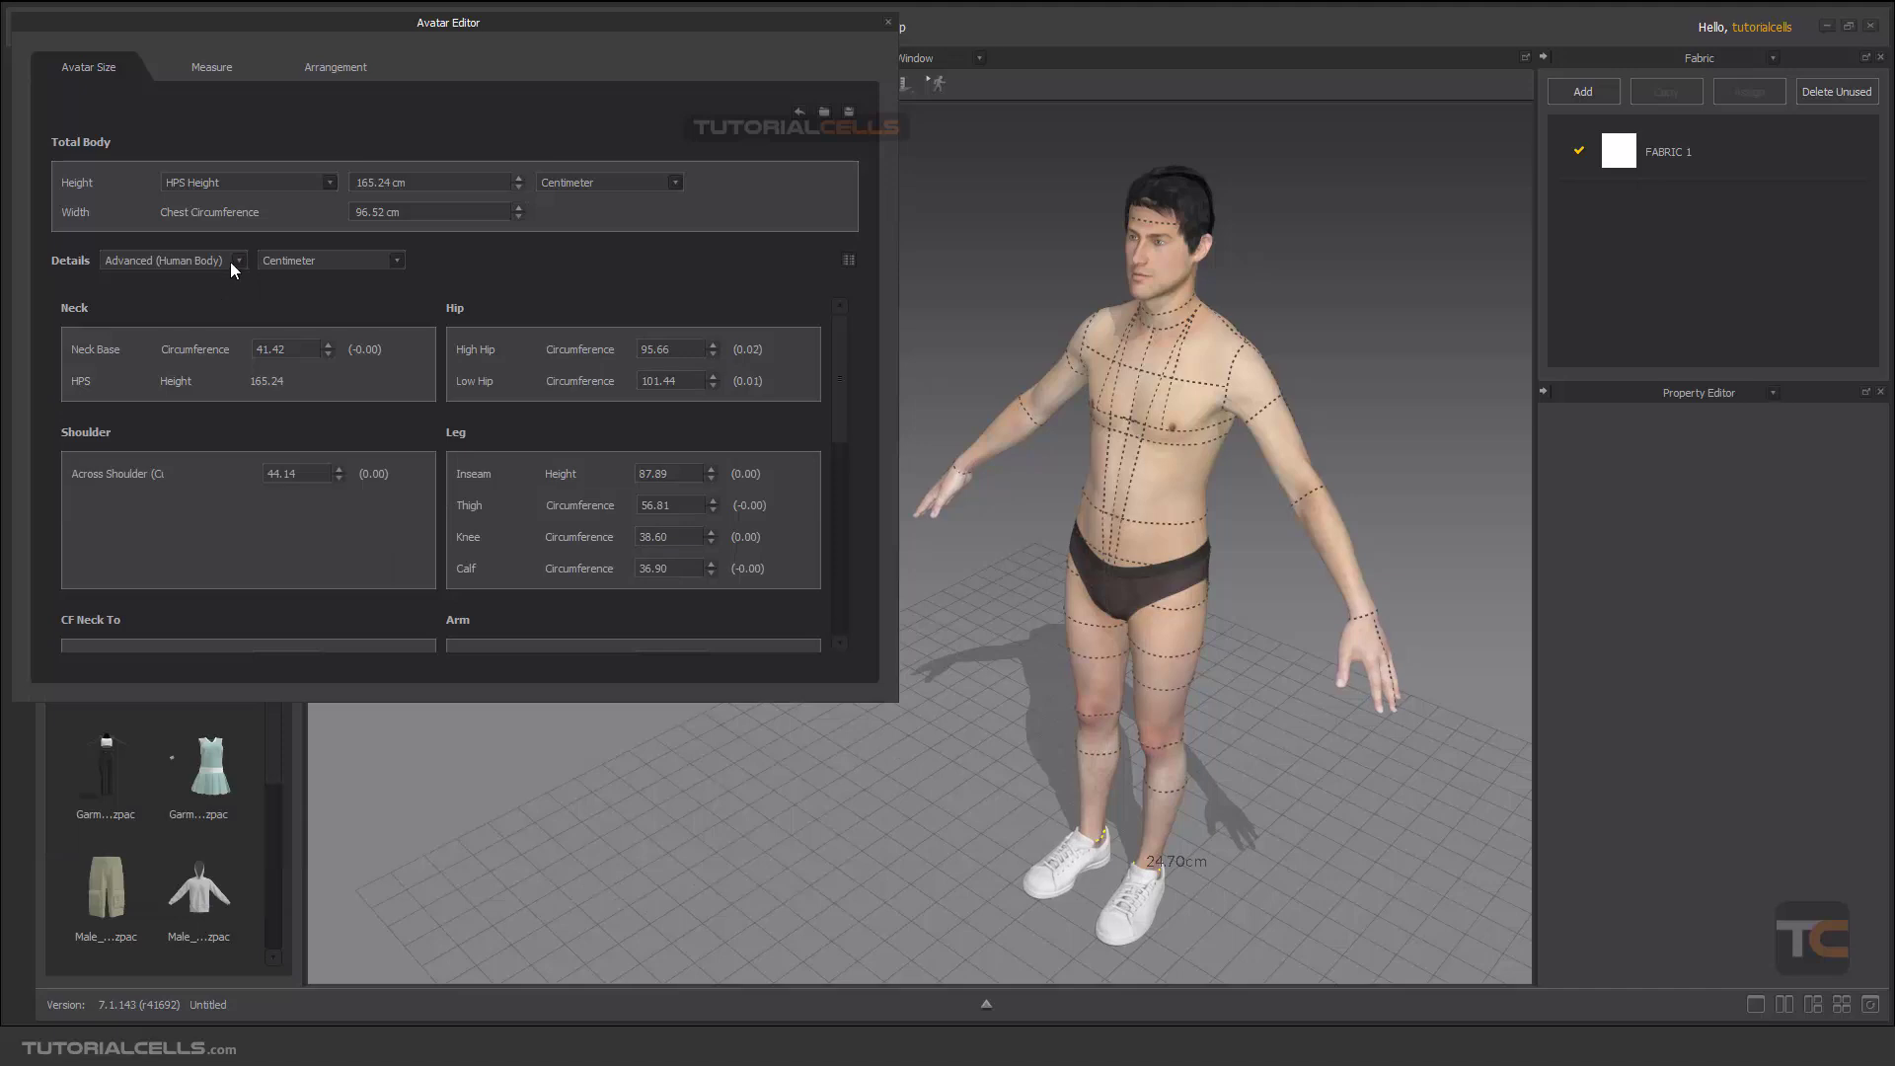
pyautogui.click(242, 261)
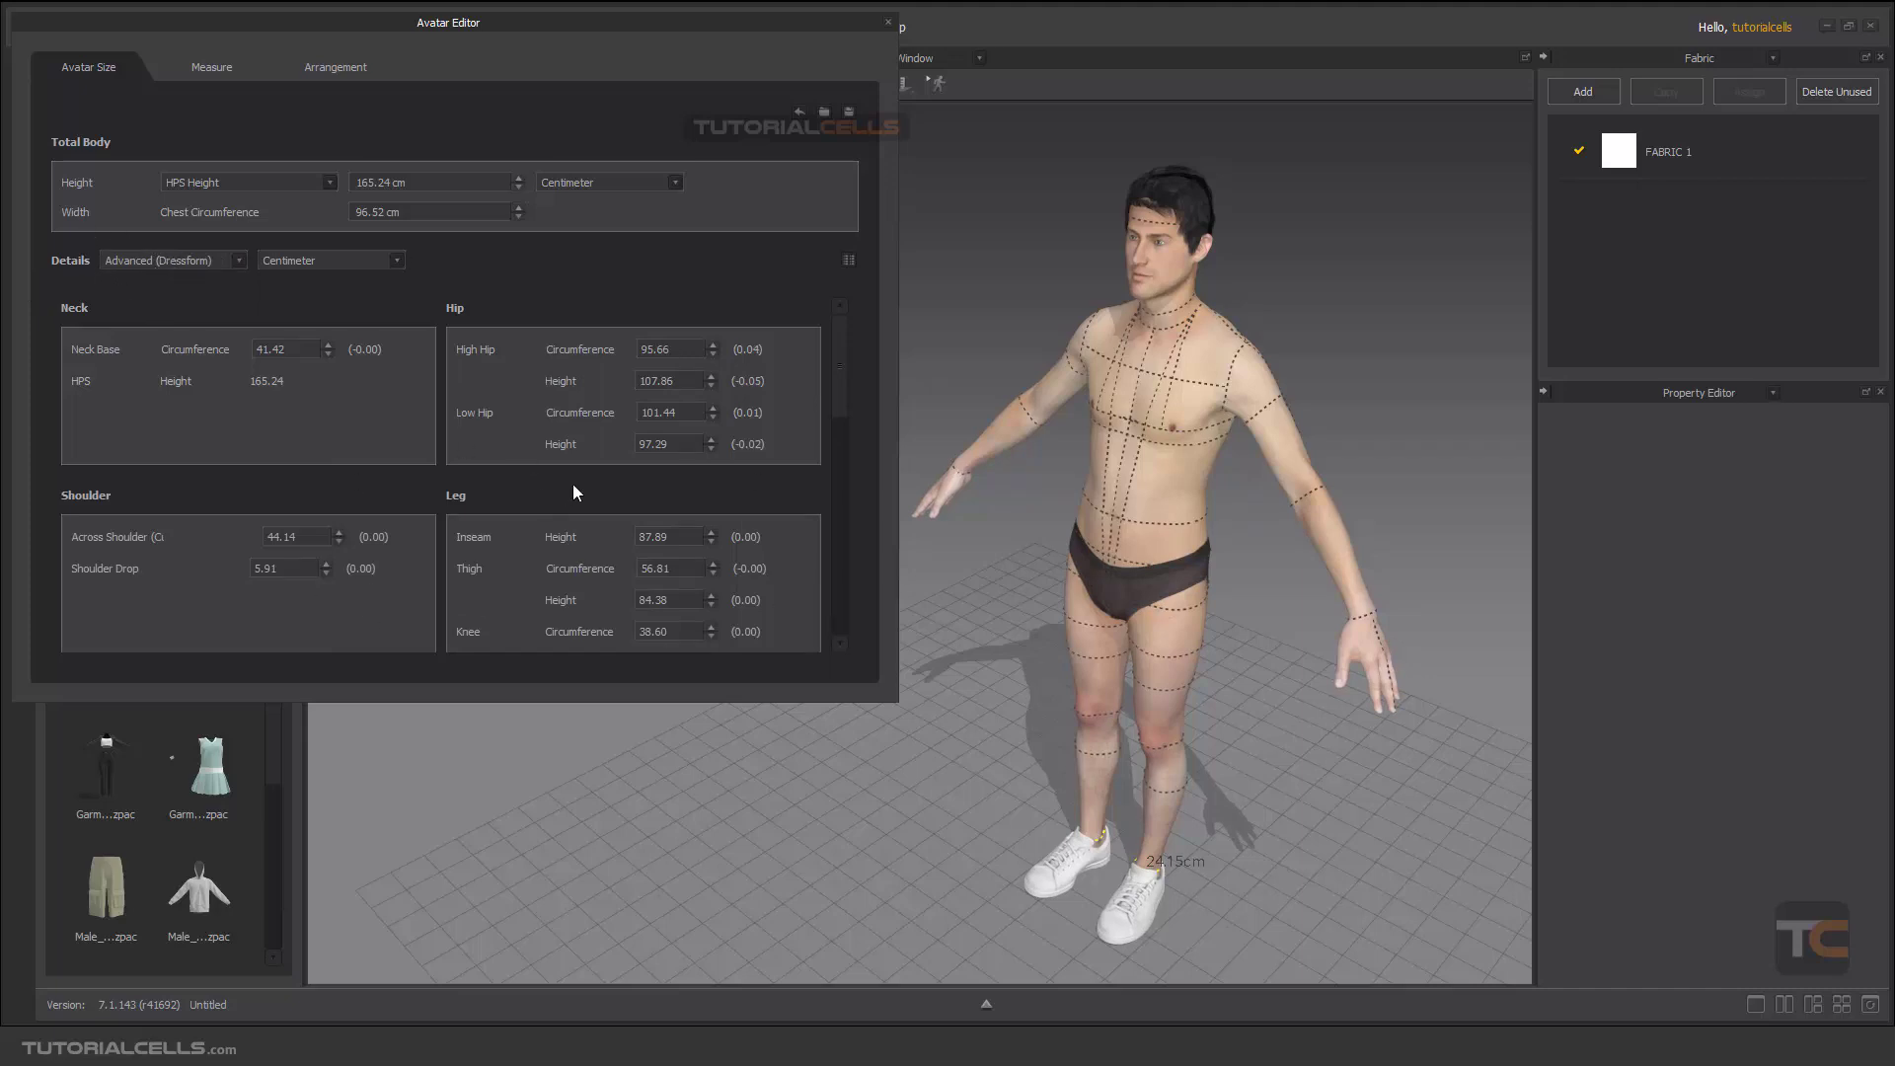
# Step: Close the Avatar Editor to view the avatar up close, reopen it and move its window lower
pyautogui.click(888, 22)
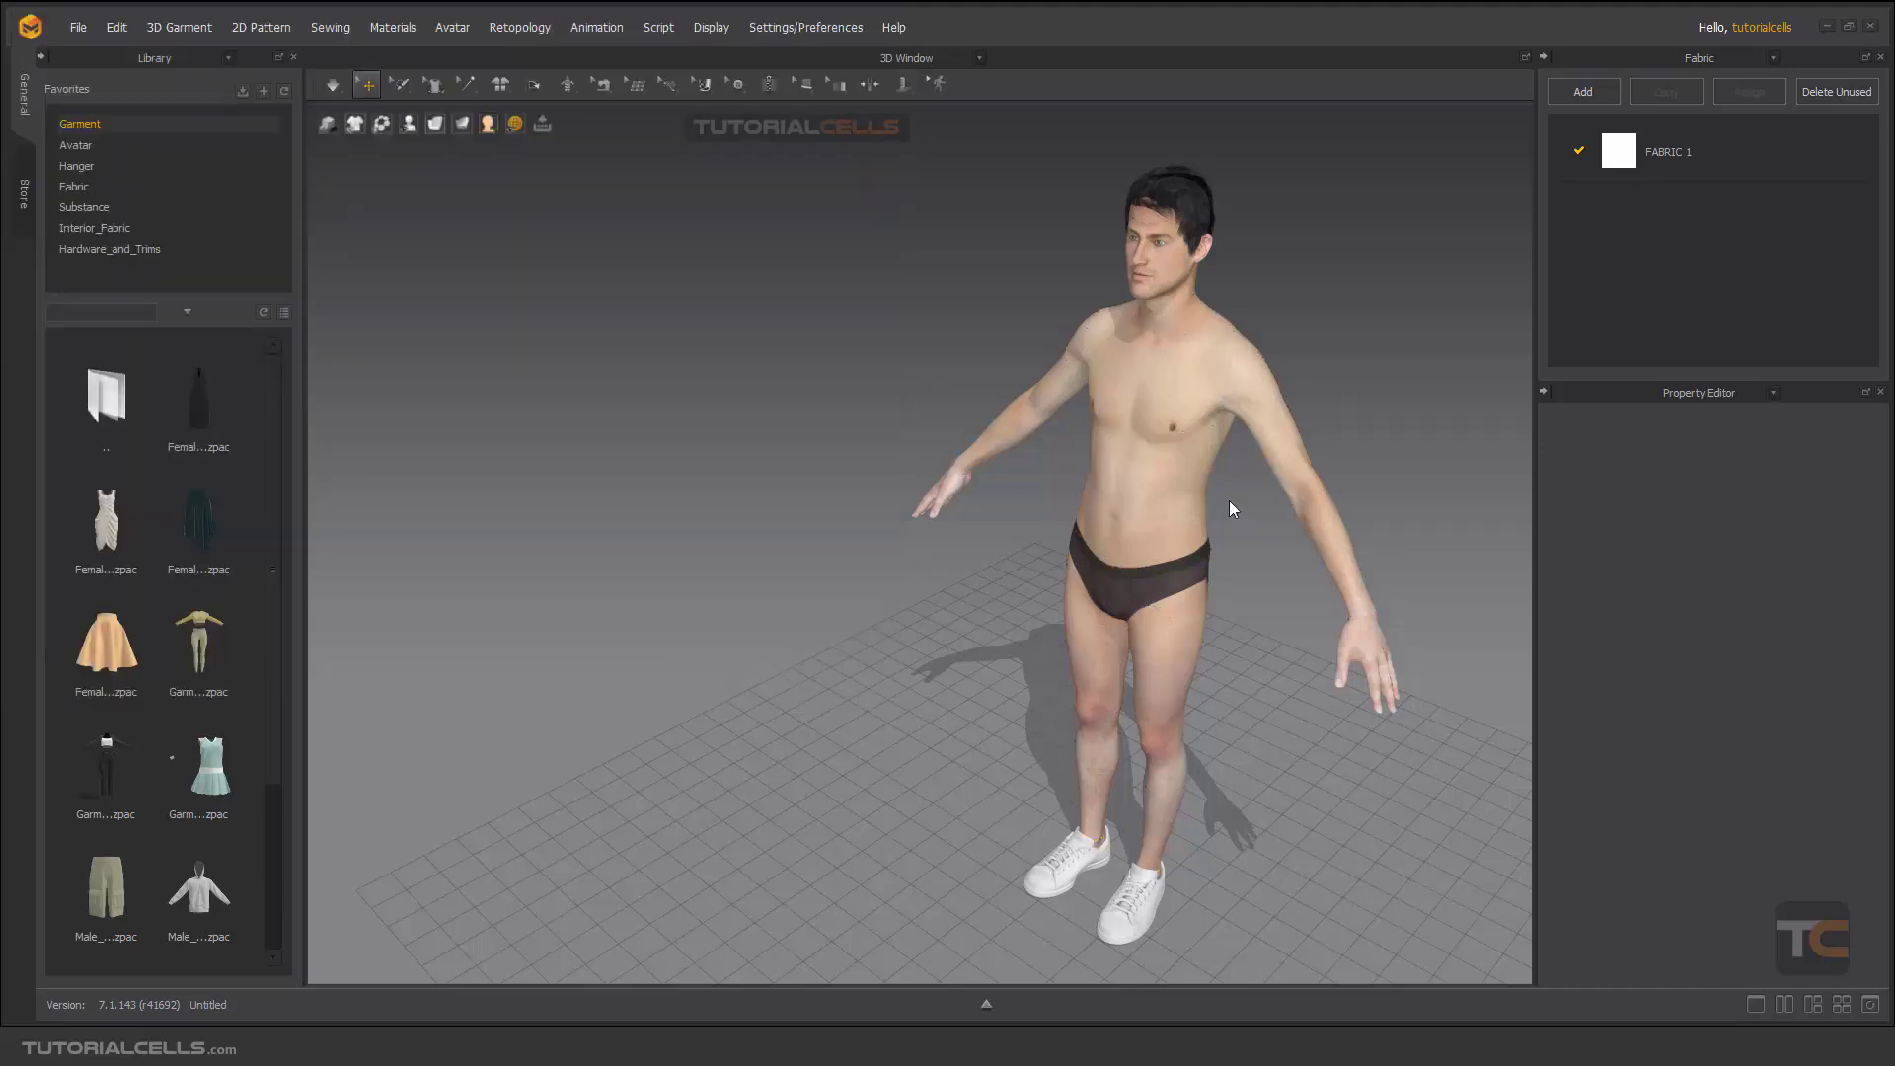
pyautogui.scroll(2, 1220, 435)
pyautogui.scroll(3, 1220, 434)
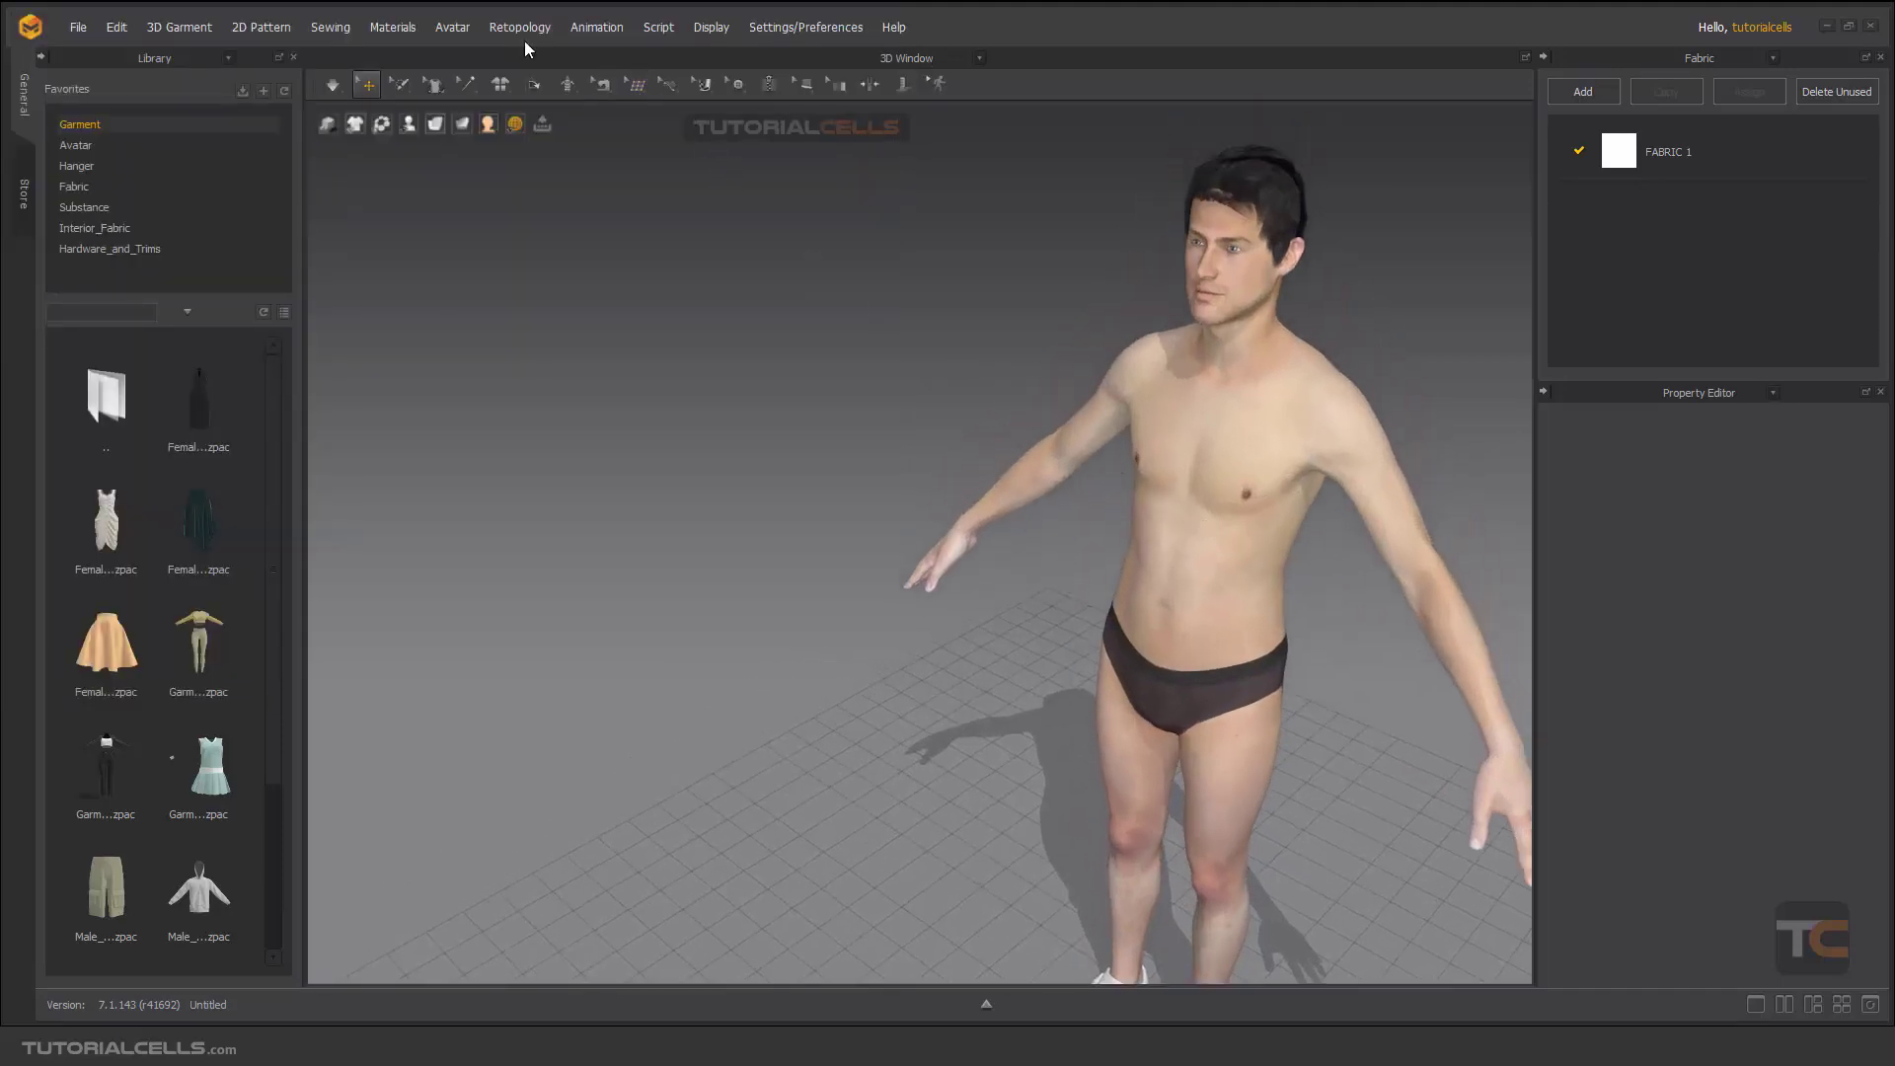
pyautogui.click(466, 29)
pyautogui.click(458, 163)
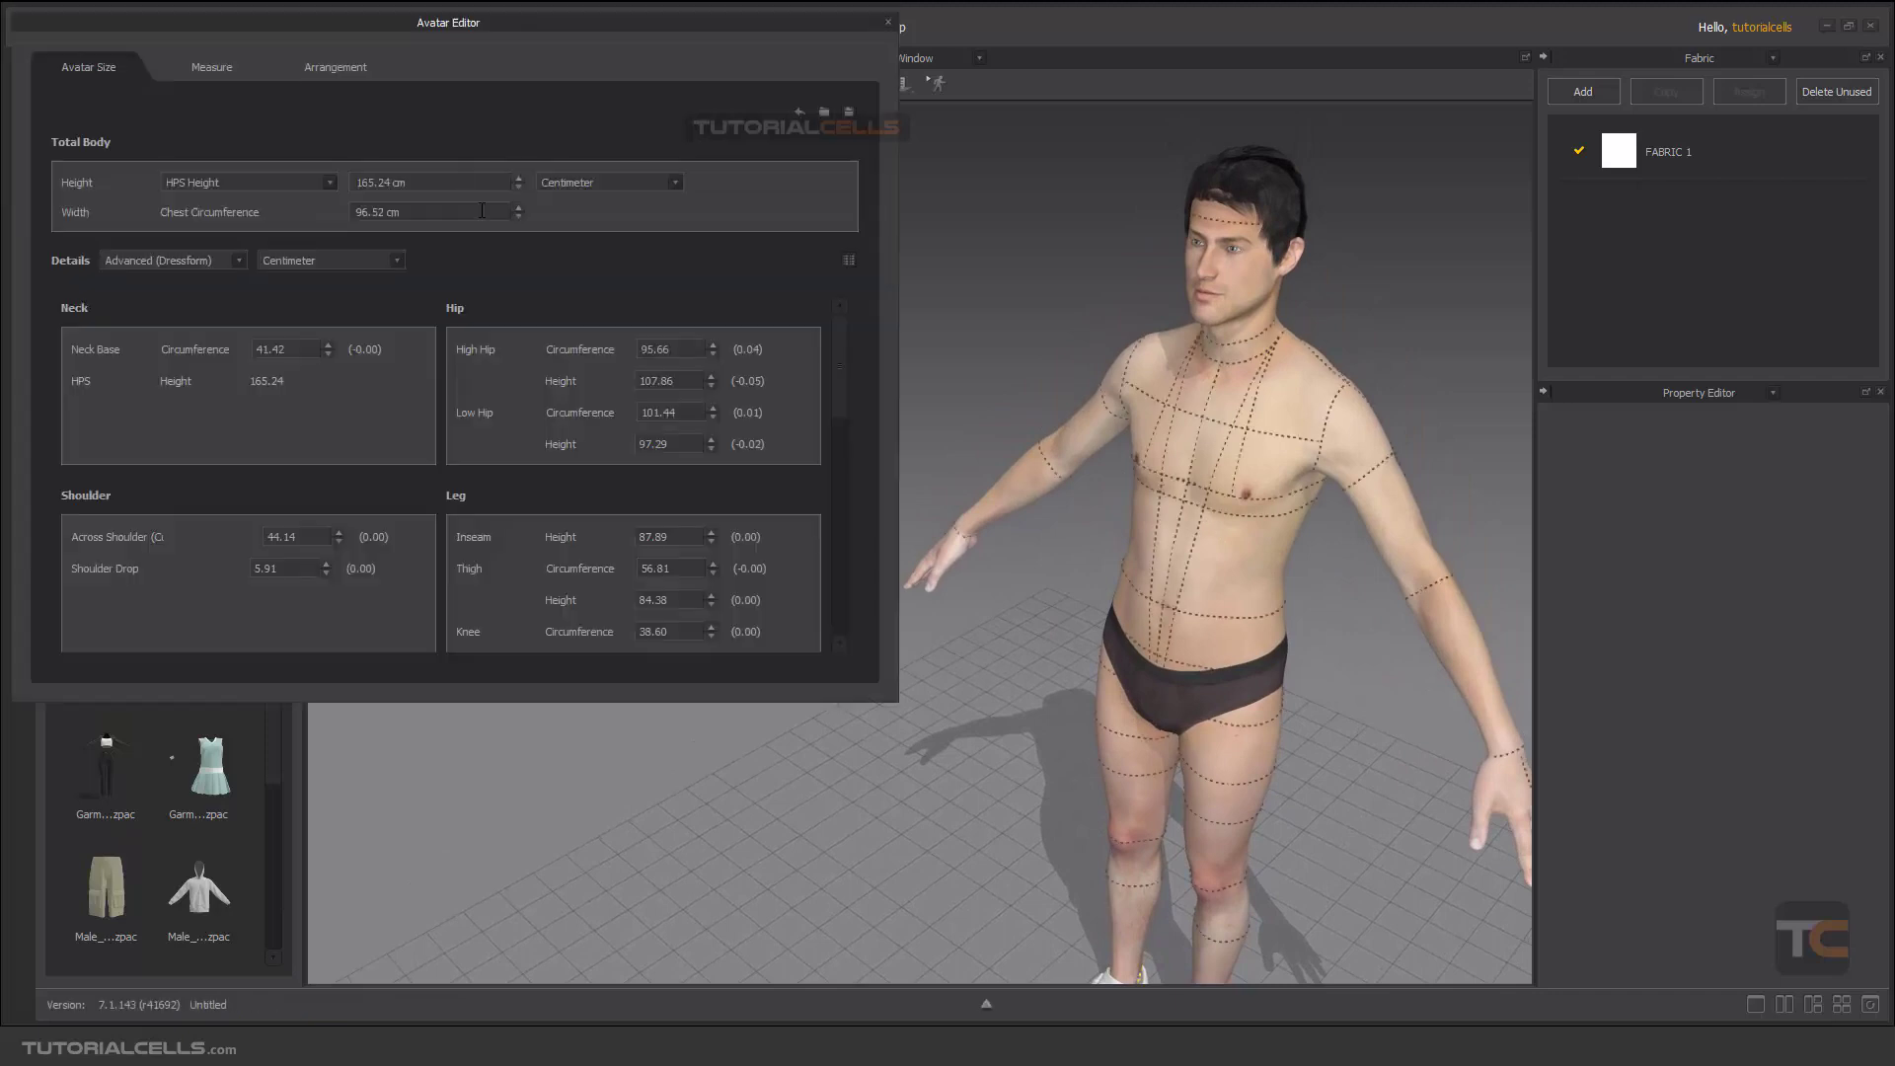
pyautogui.moveTo(638, 32); pyautogui.dragTo(722, 164)
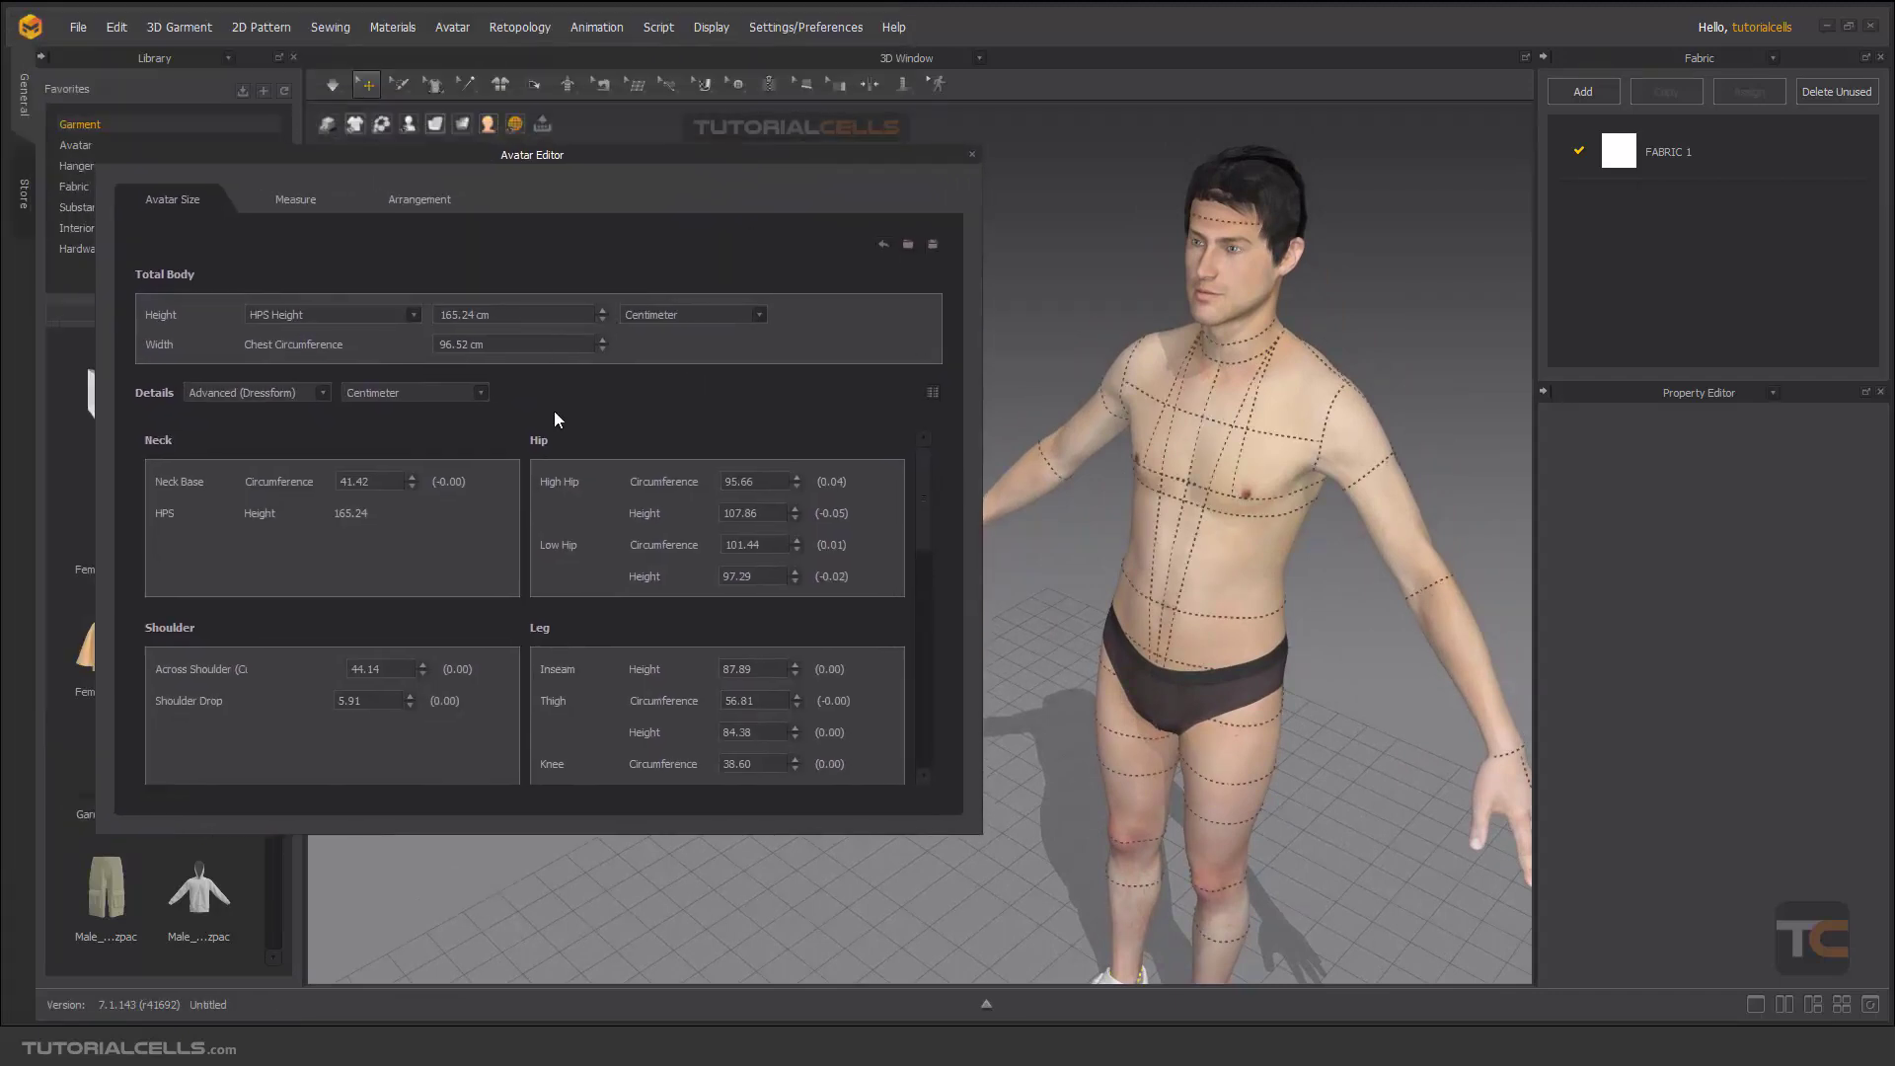
# Step: Inspect the chest circumference value and highlight the High Hip circumference line on the avatar
pyautogui.moveTo(669, 490)
pyautogui.moveTo(653, 549)
pyautogui.doubleClick(545, 337)
pyautogui.click(616, 447)
pyautogui.moveTo(677, 490)
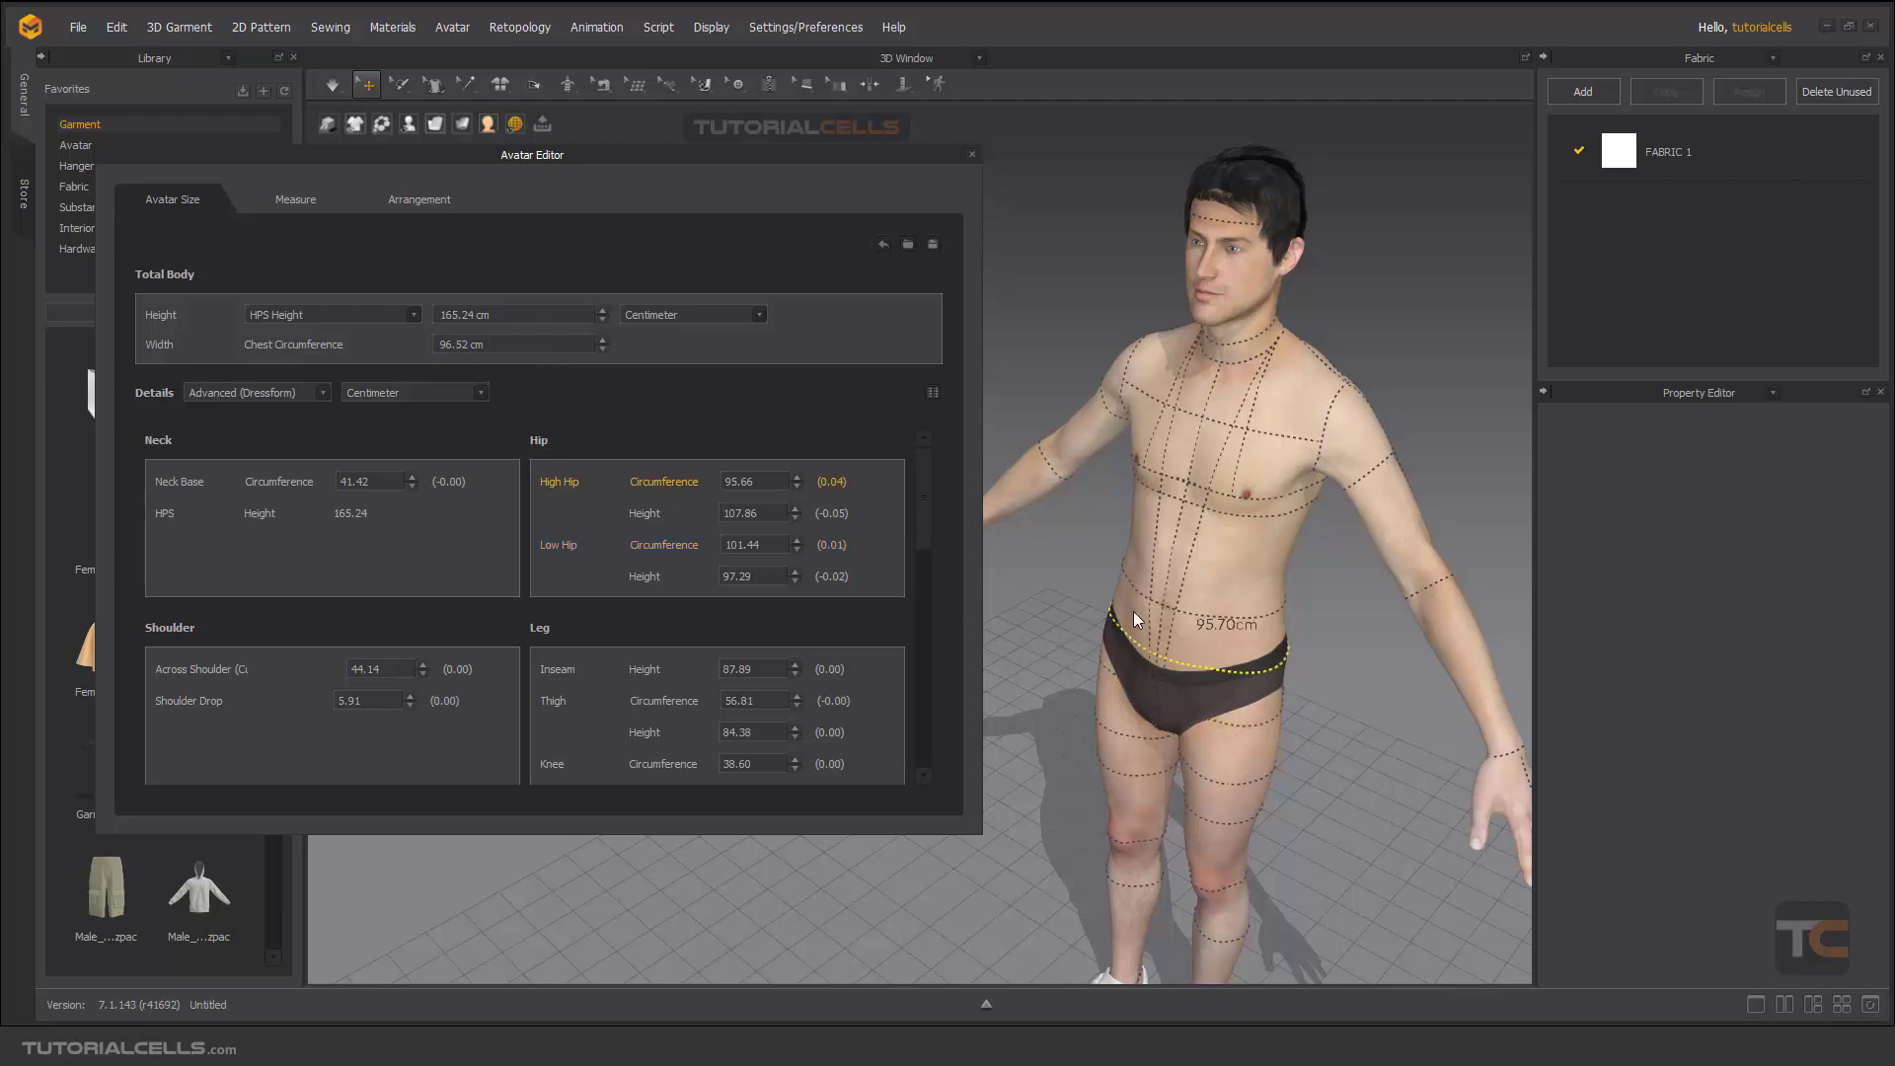